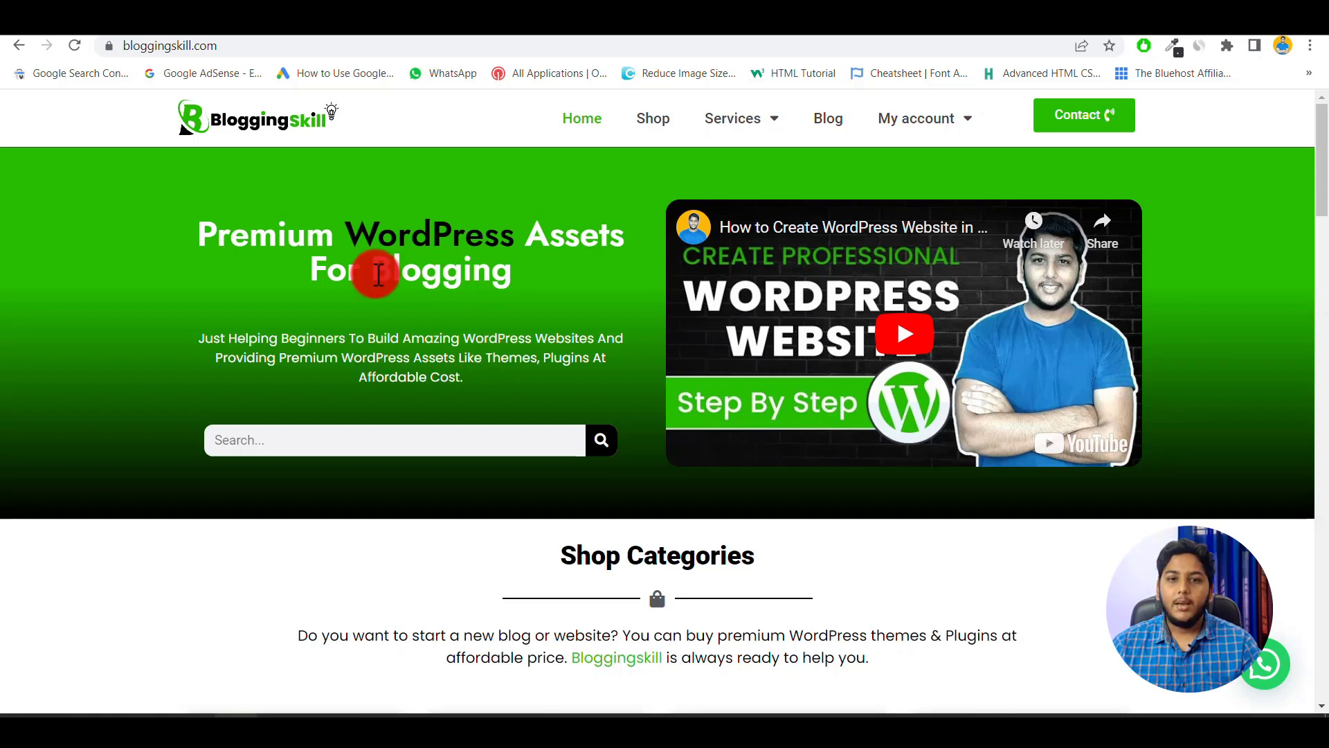
# Switch to the Just Sport Live admin and activate the Site Library module in the GeneratePress theme options.
pyautogui.click(280, 28)
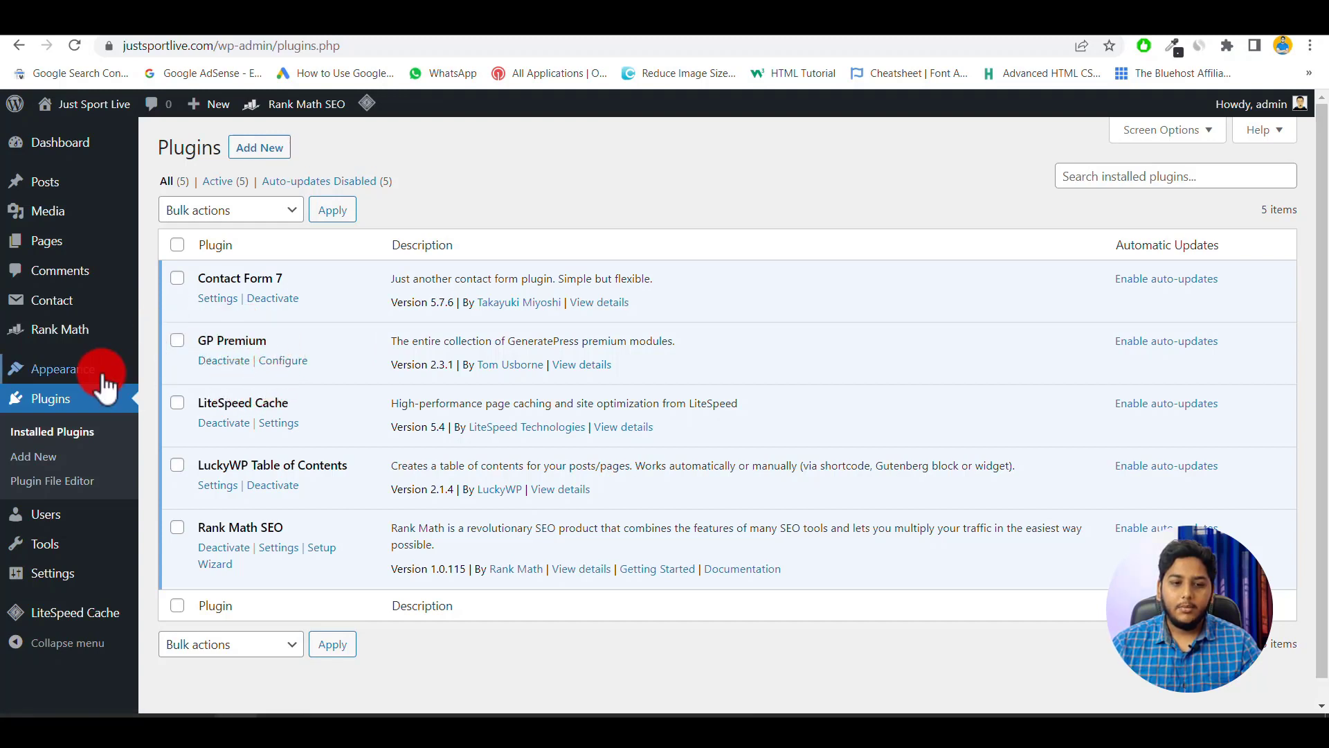
pyautogui.moveTo(66, 374)
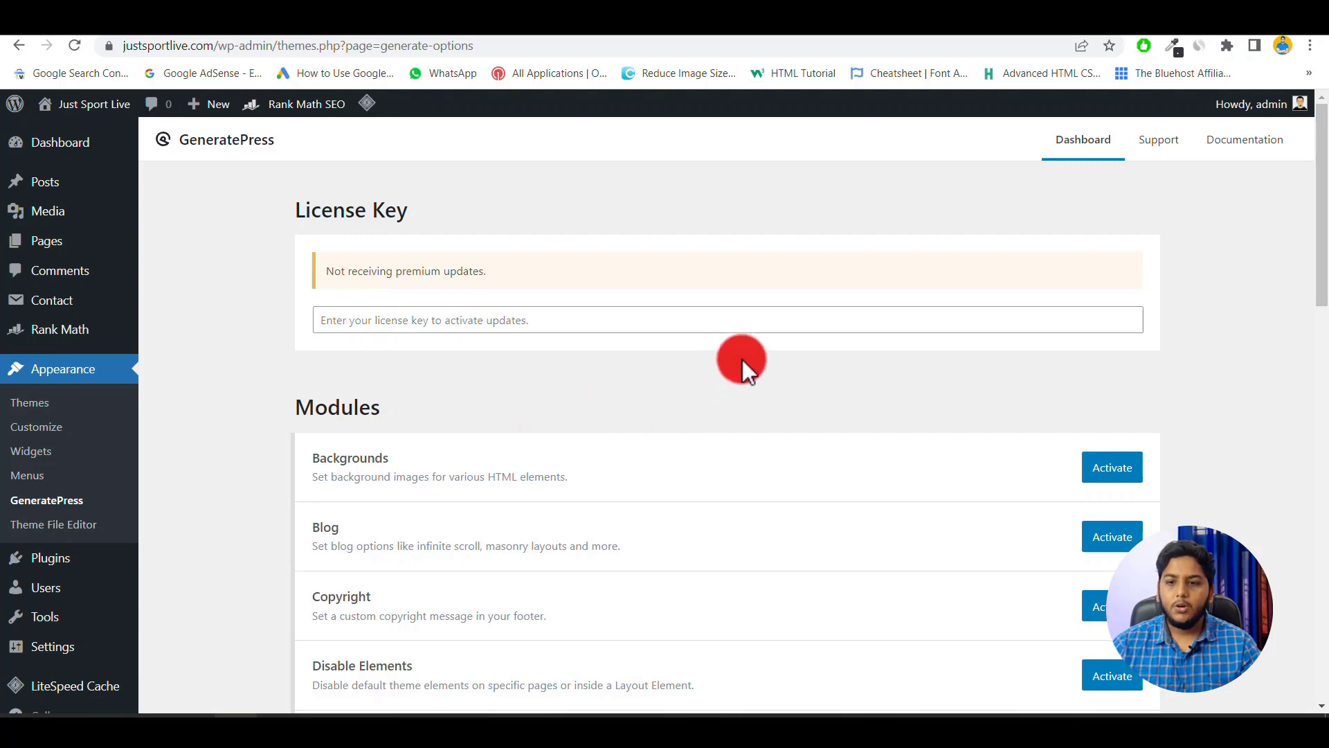
pyautogui.scroll(-10, 885, 397)
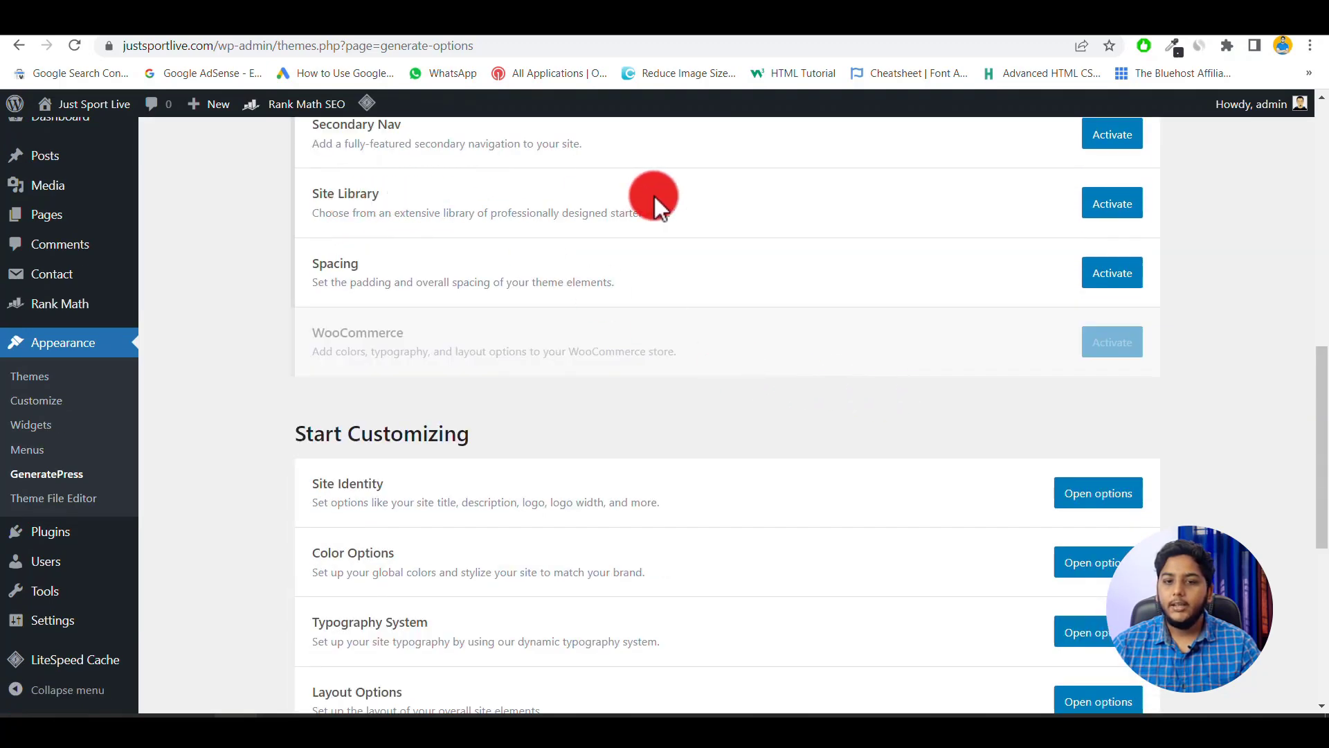
pyautogui.click(1113, 202)
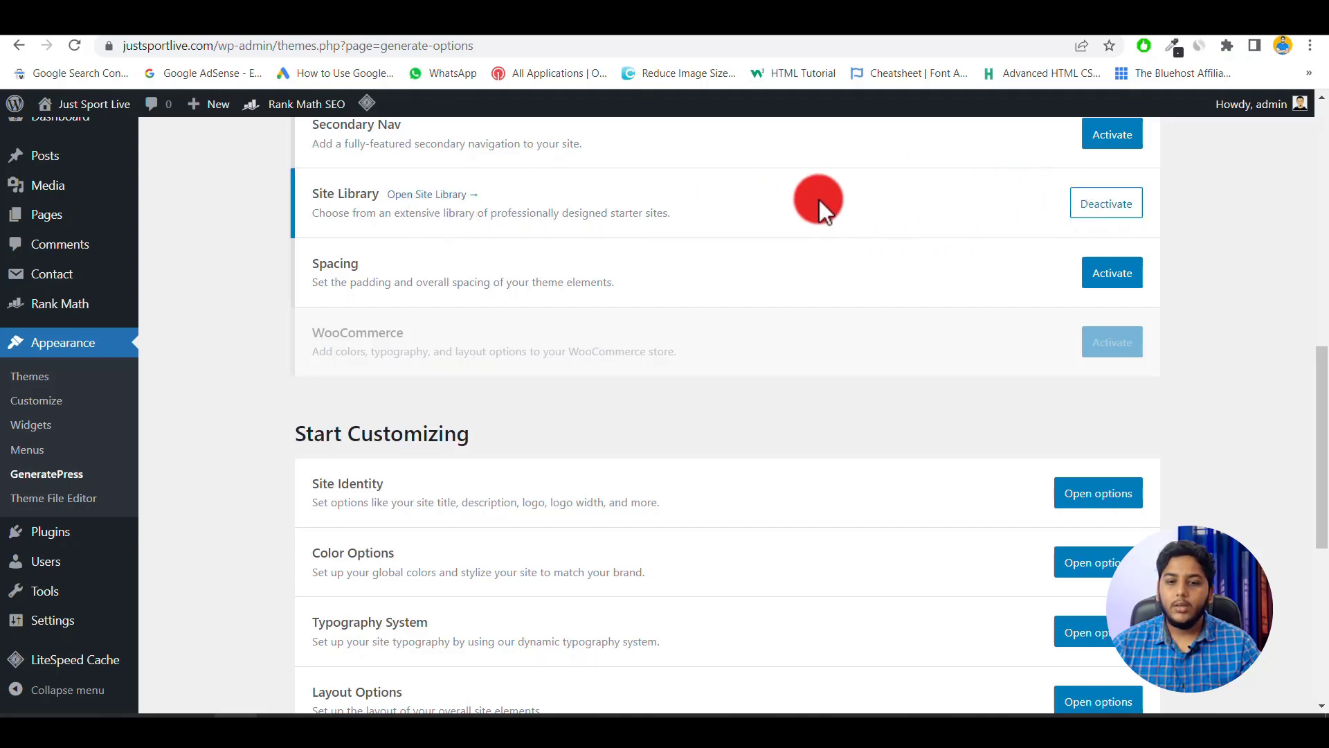
# Reload the GeneratePress options page and open the Site Library.
pyautogui.scroll(10, 814, 222)
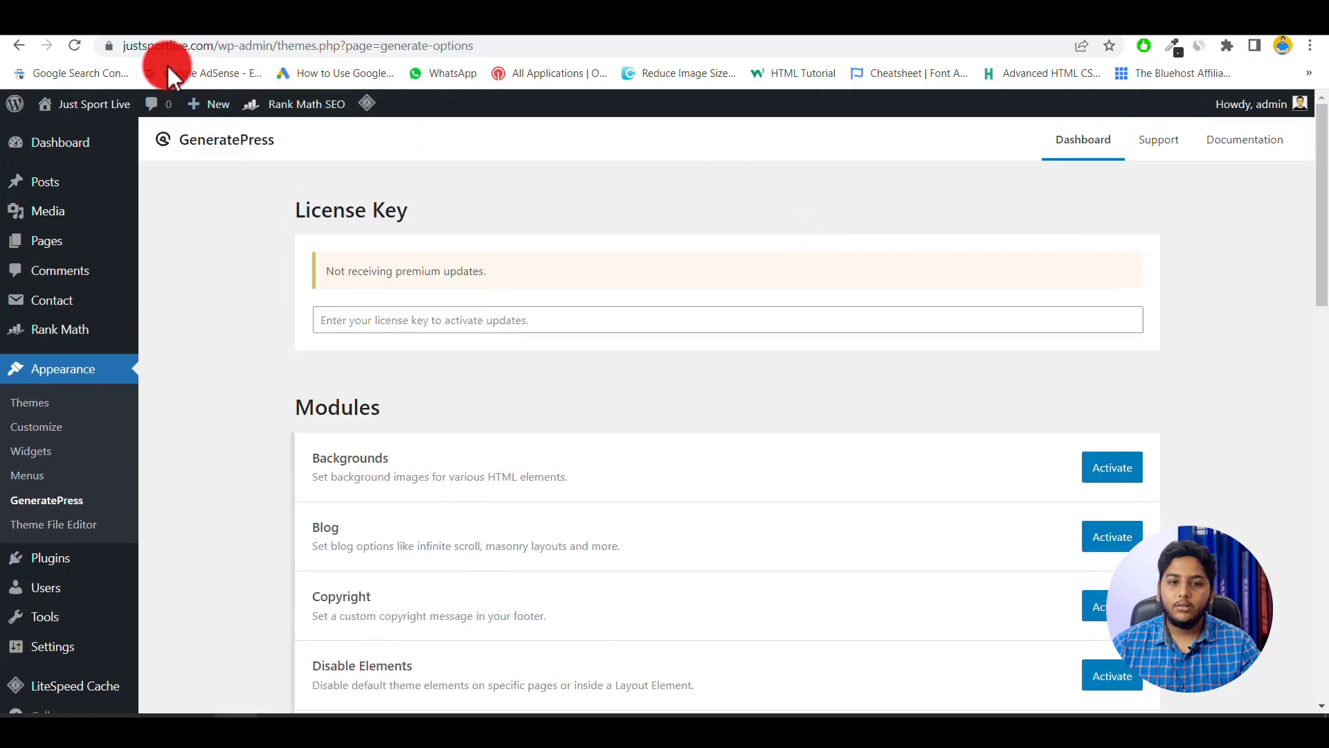
pyautogui.click(76, 46)
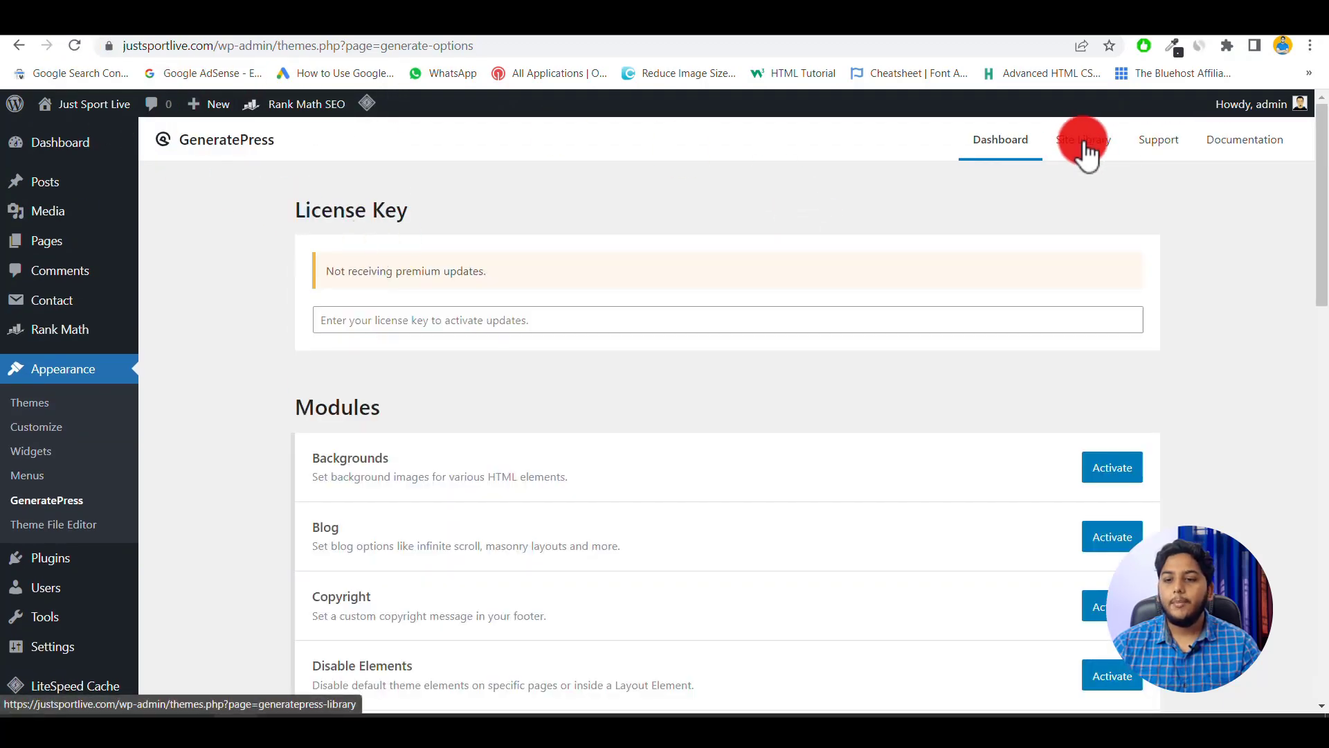
pyautogui.click(1085, 154)
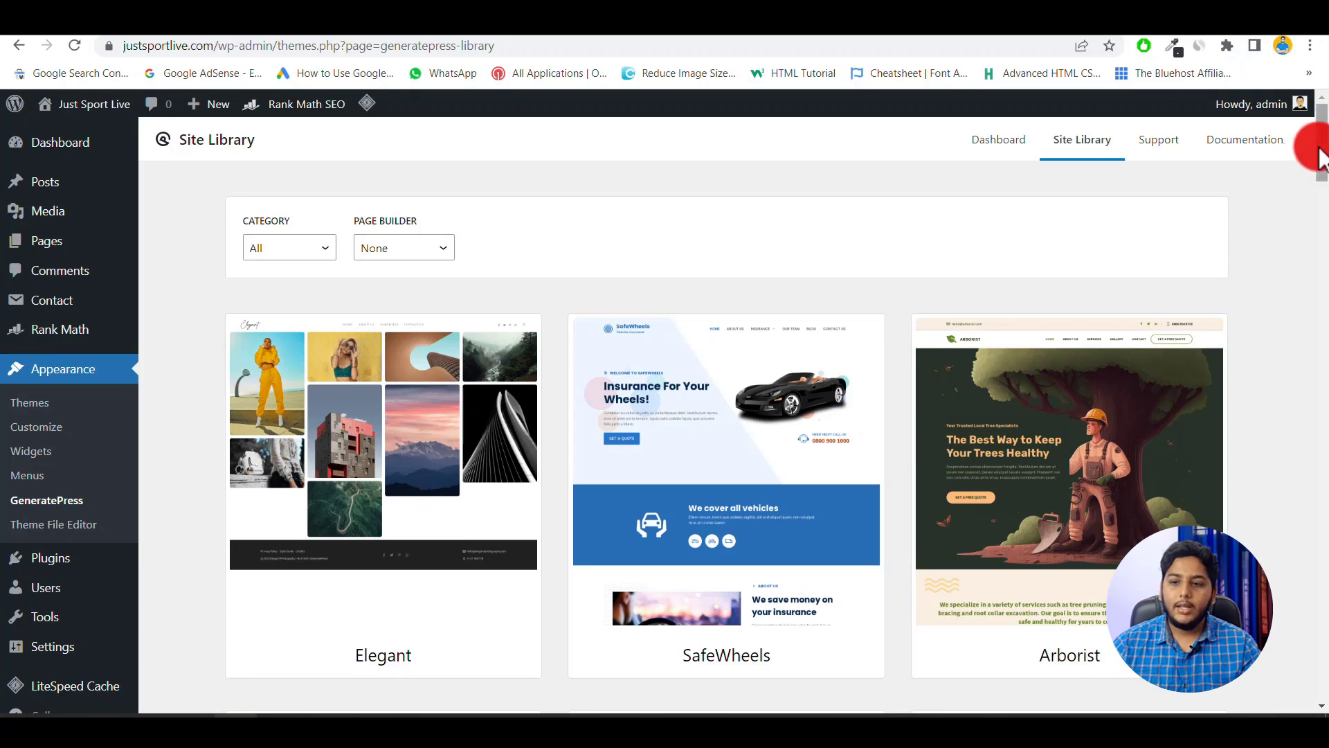
# Find the Marketer starter site in the library and look through its preview.
pyautogui.moveTo(1319, 151)
pyautogui.mouseDown()
pyautogui.moveTo(1321, 182)
pyautogui.moveTo(1321, 163)
pyautogui.mouseUp()
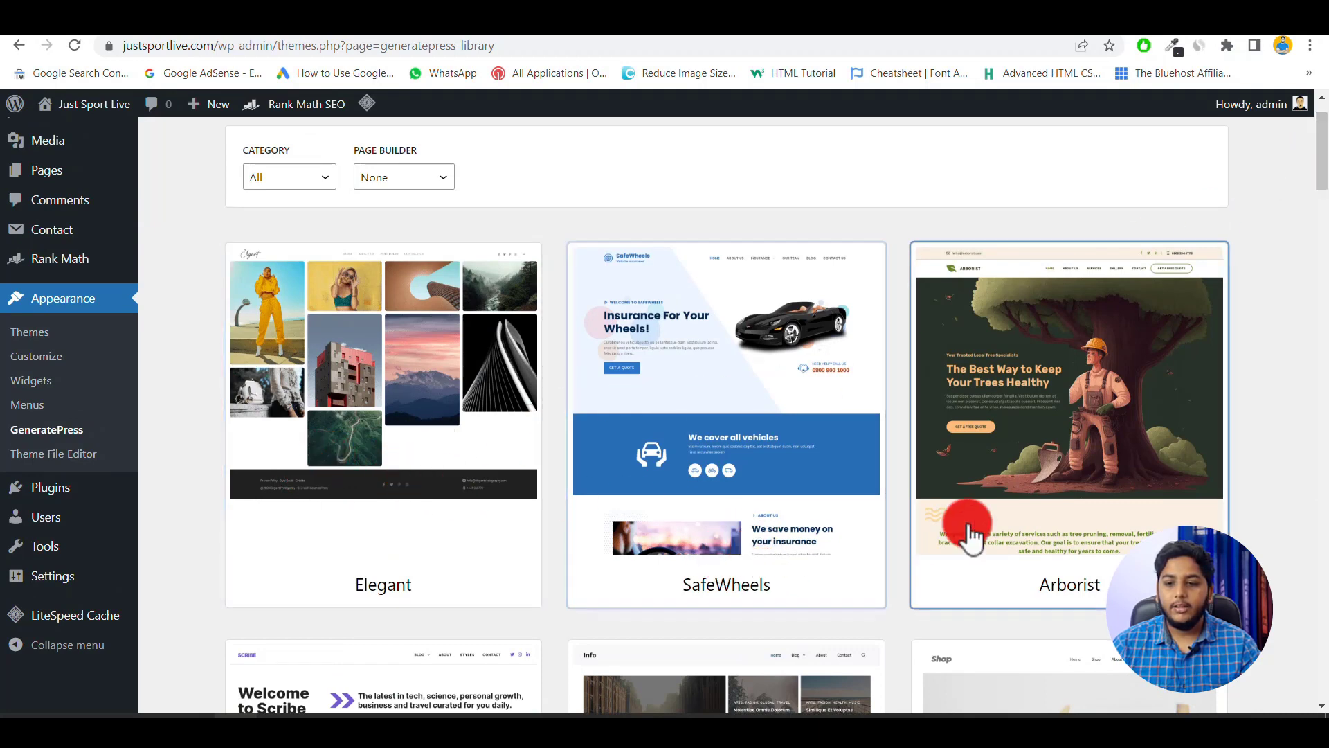
pyautogui.moveTo(1324, 133); pyautogui.dragTo(1319, 293)
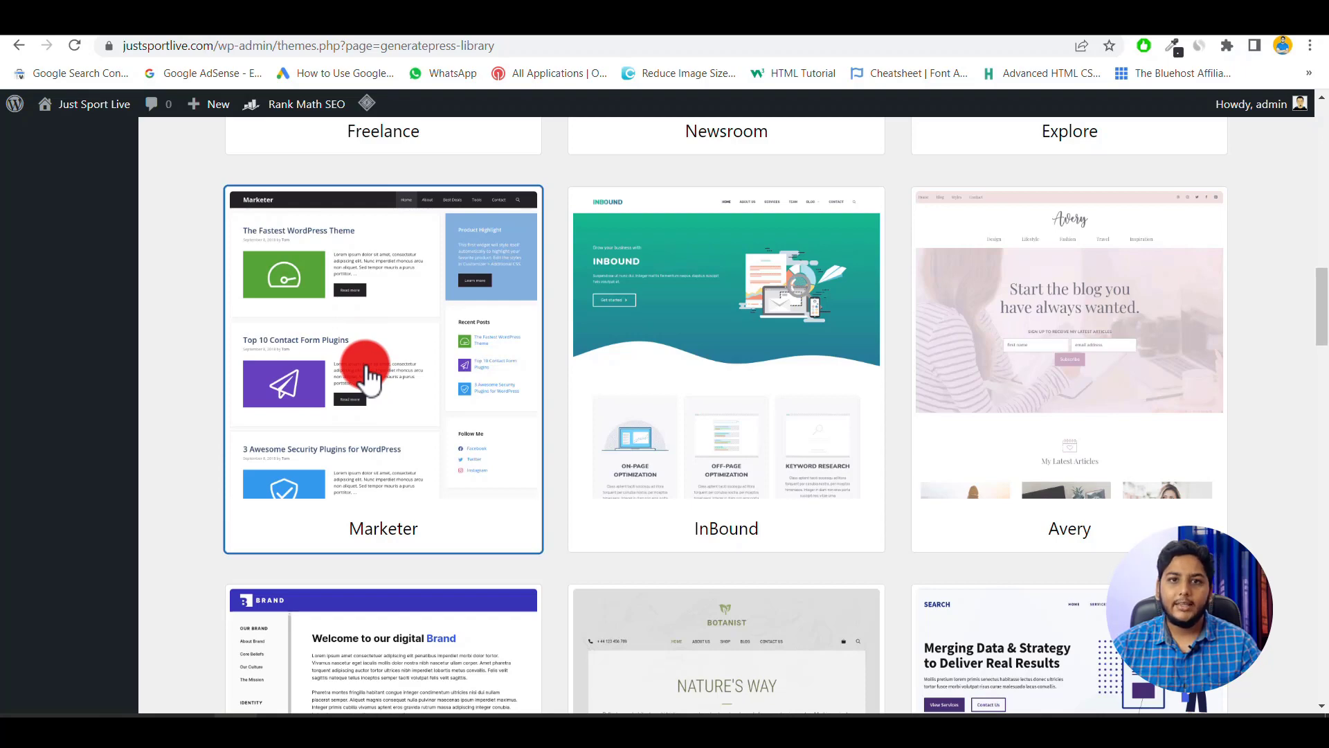
pyautogui.click(360, 344)
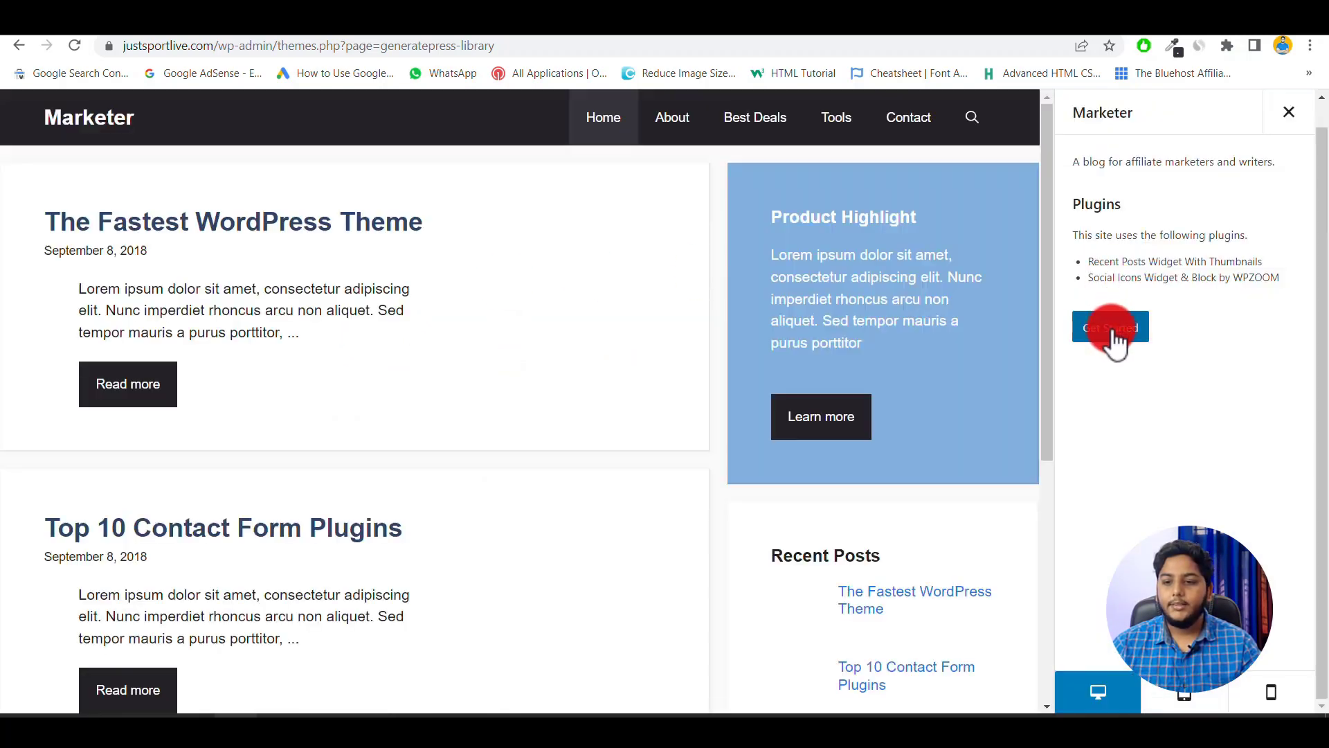
pyautogui.scroll(-6, 587, 348)
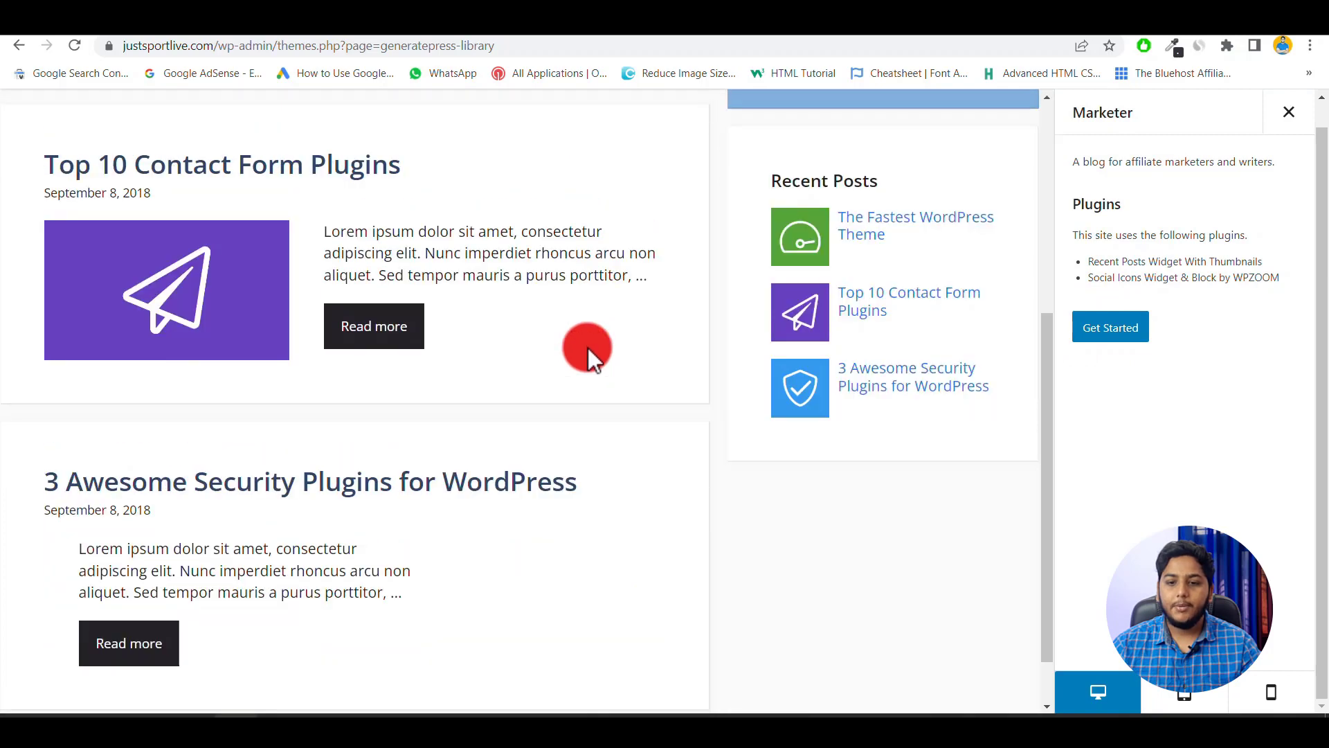
pyautogui.scroll(7, 588, 348)
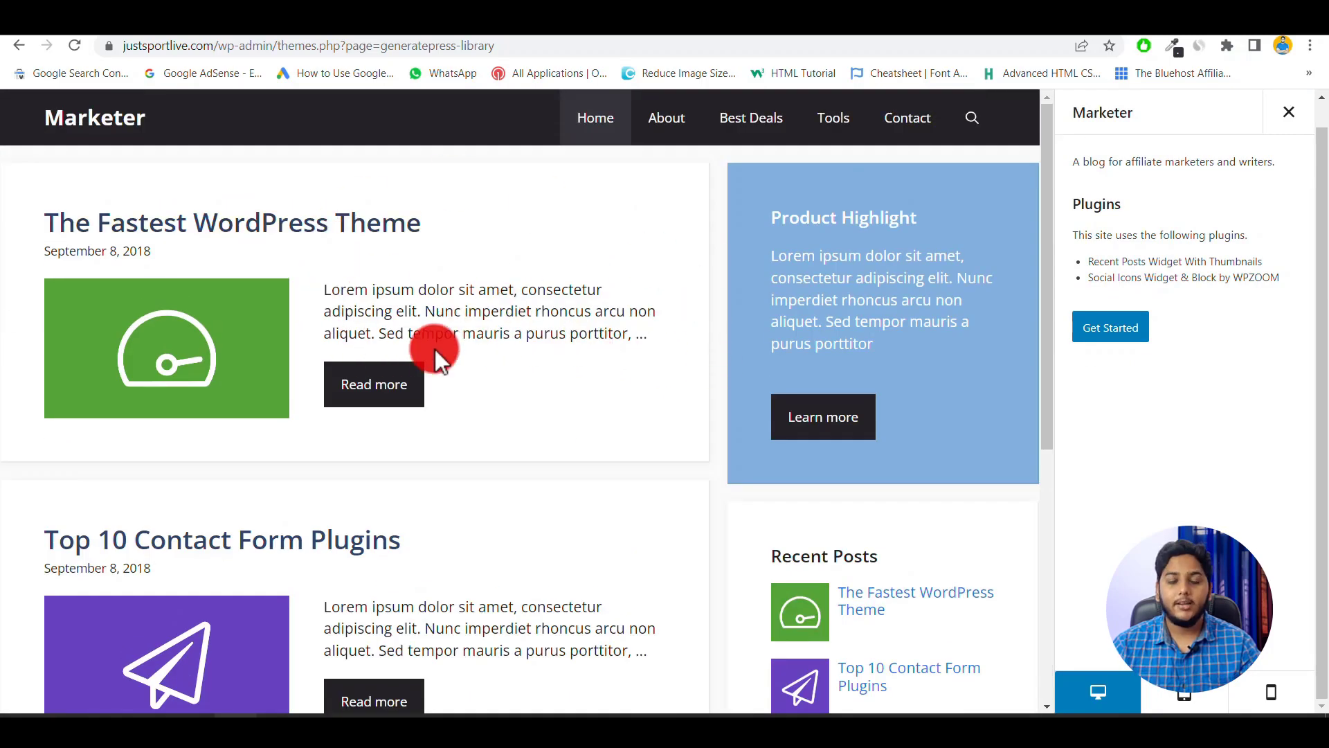
# Import the Marketer site with both theme options and demo content enabled, acknowledging the changes to the website.
pyautogui.click(1102, 333)
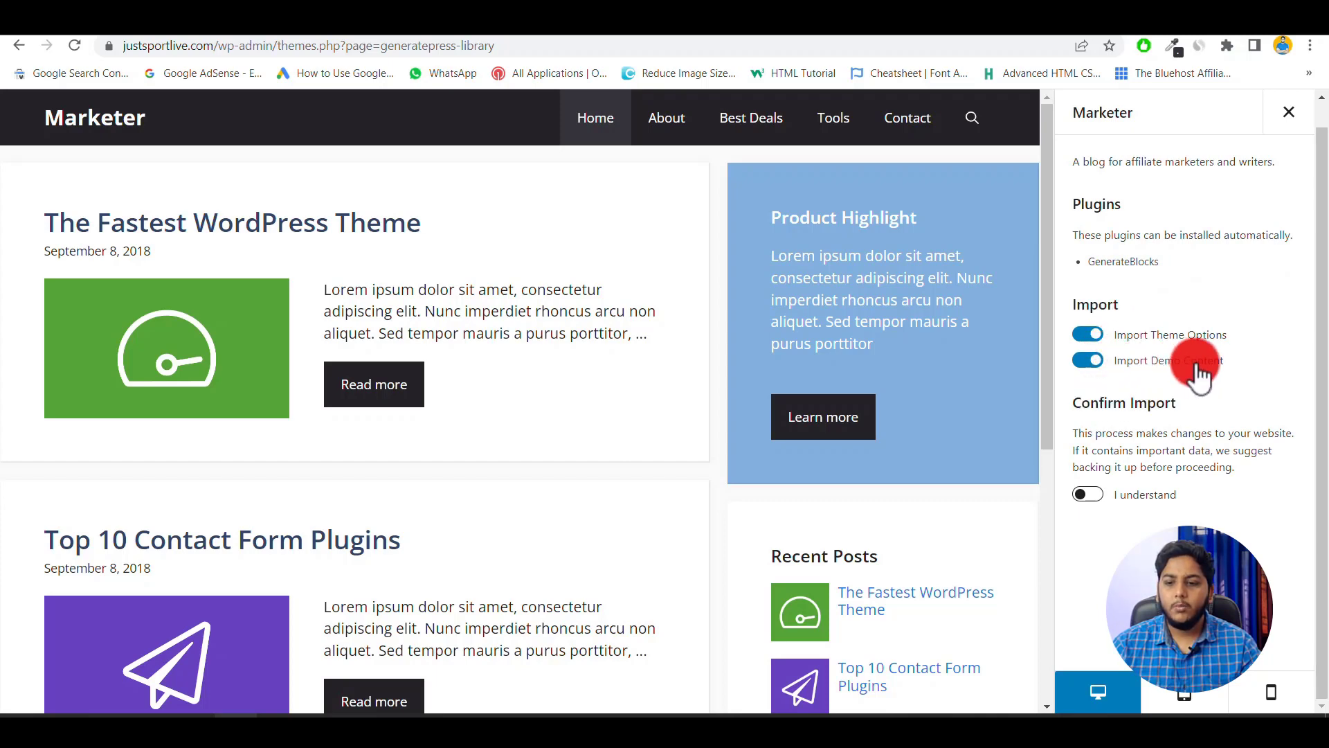
pyautogui.click(1090, 361)
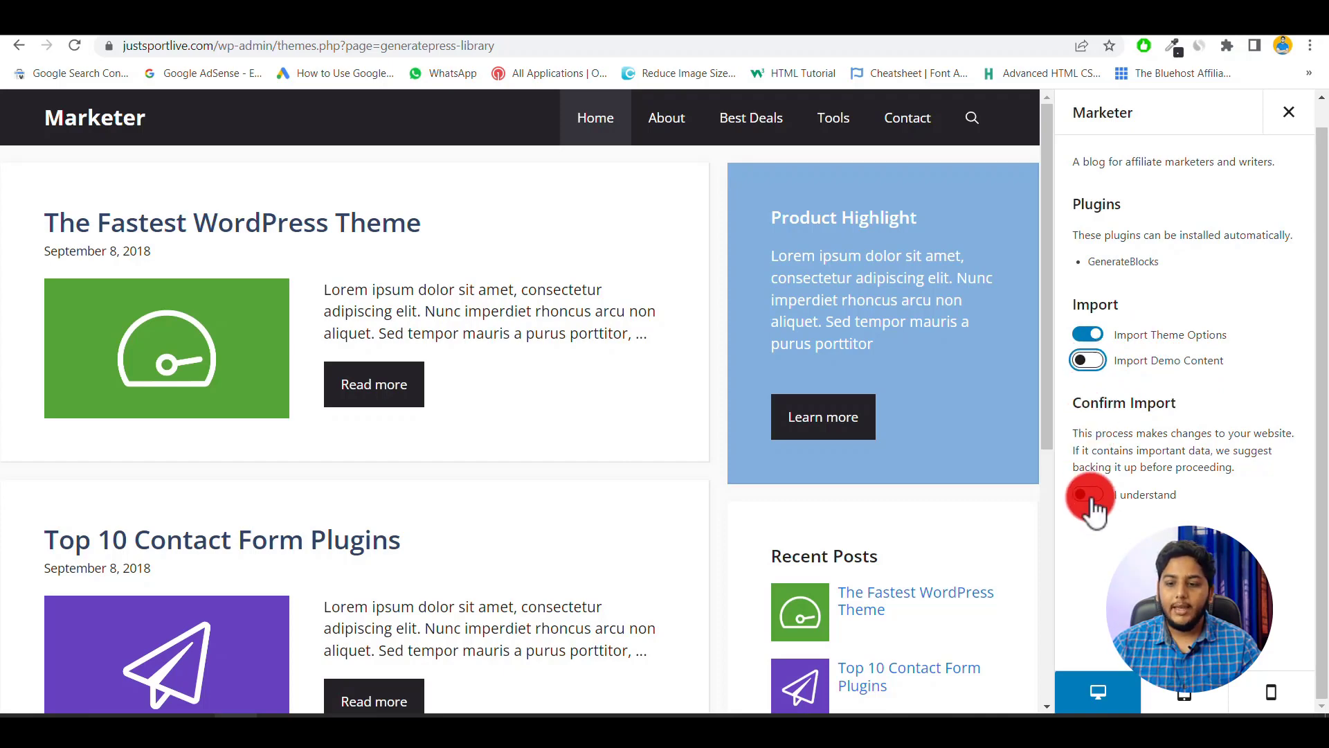
pyautogui.click(1088, 360)
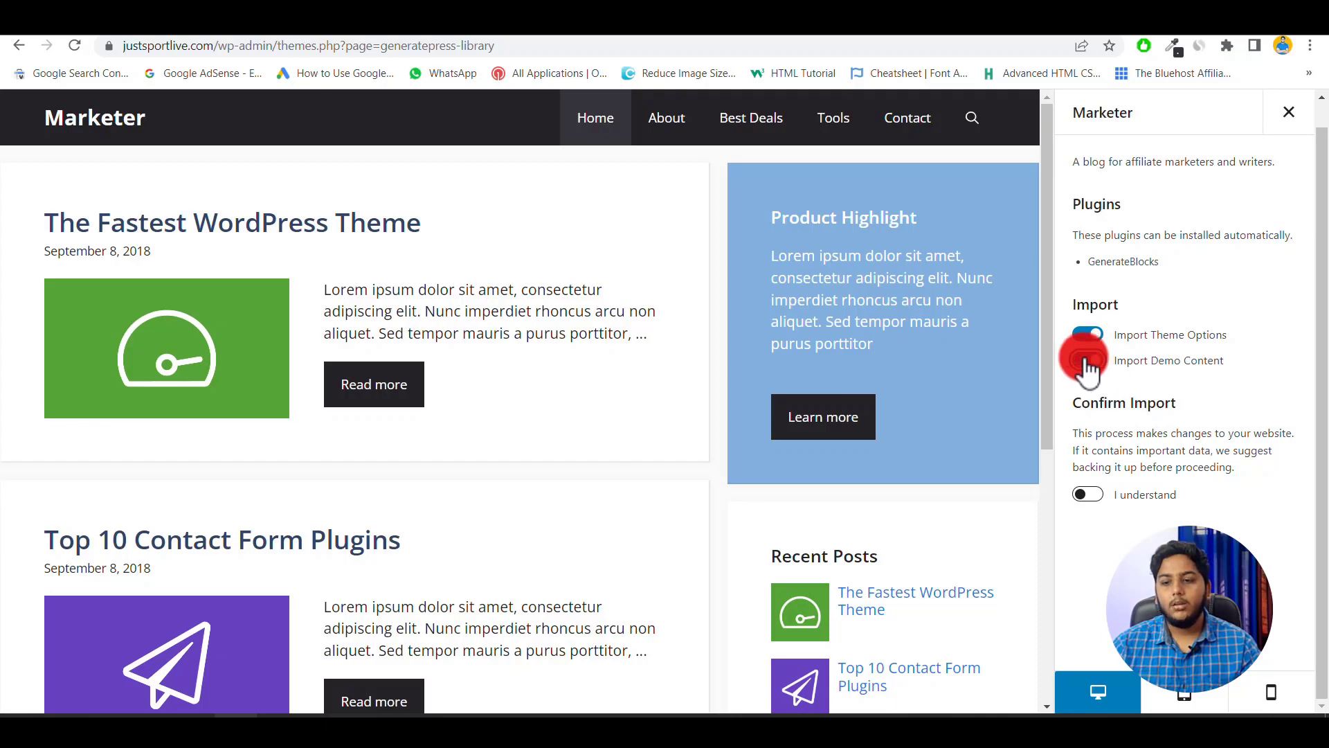
pyautogui.click(1089, 498)
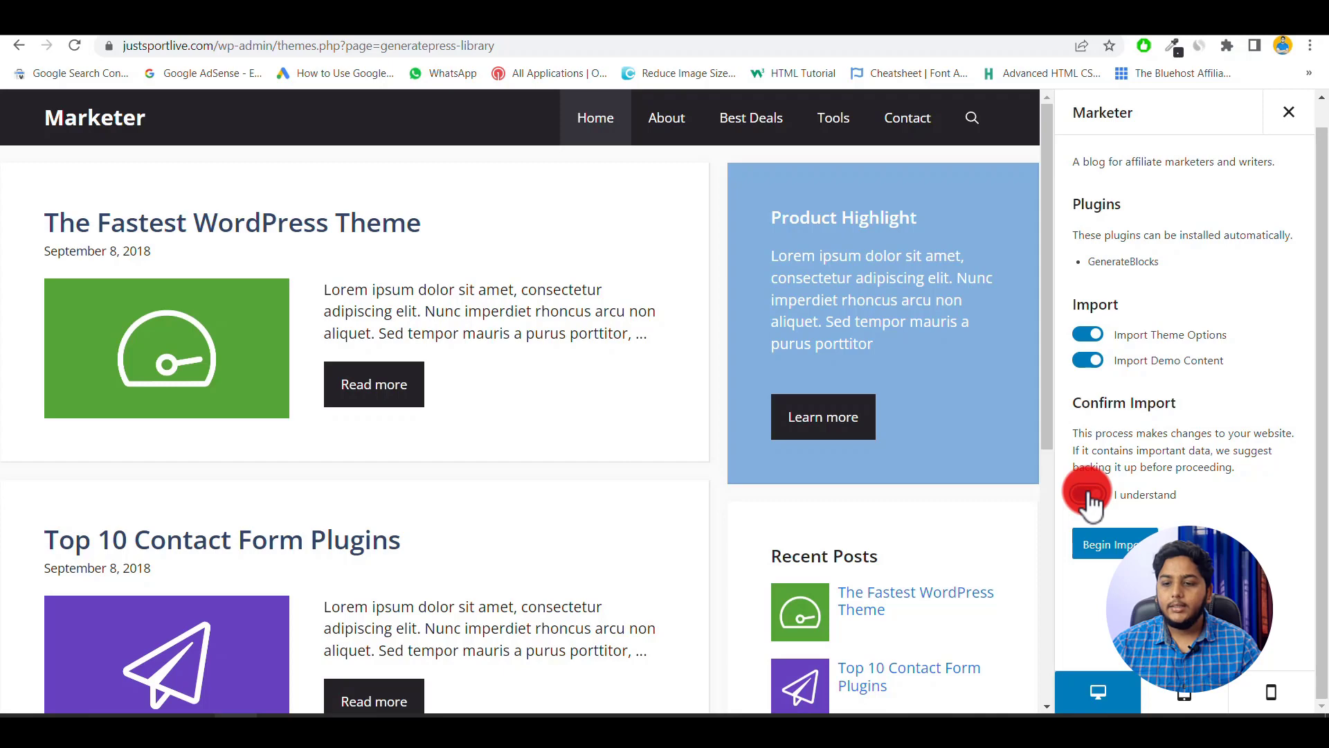
pyautogui.click(1110, 547)
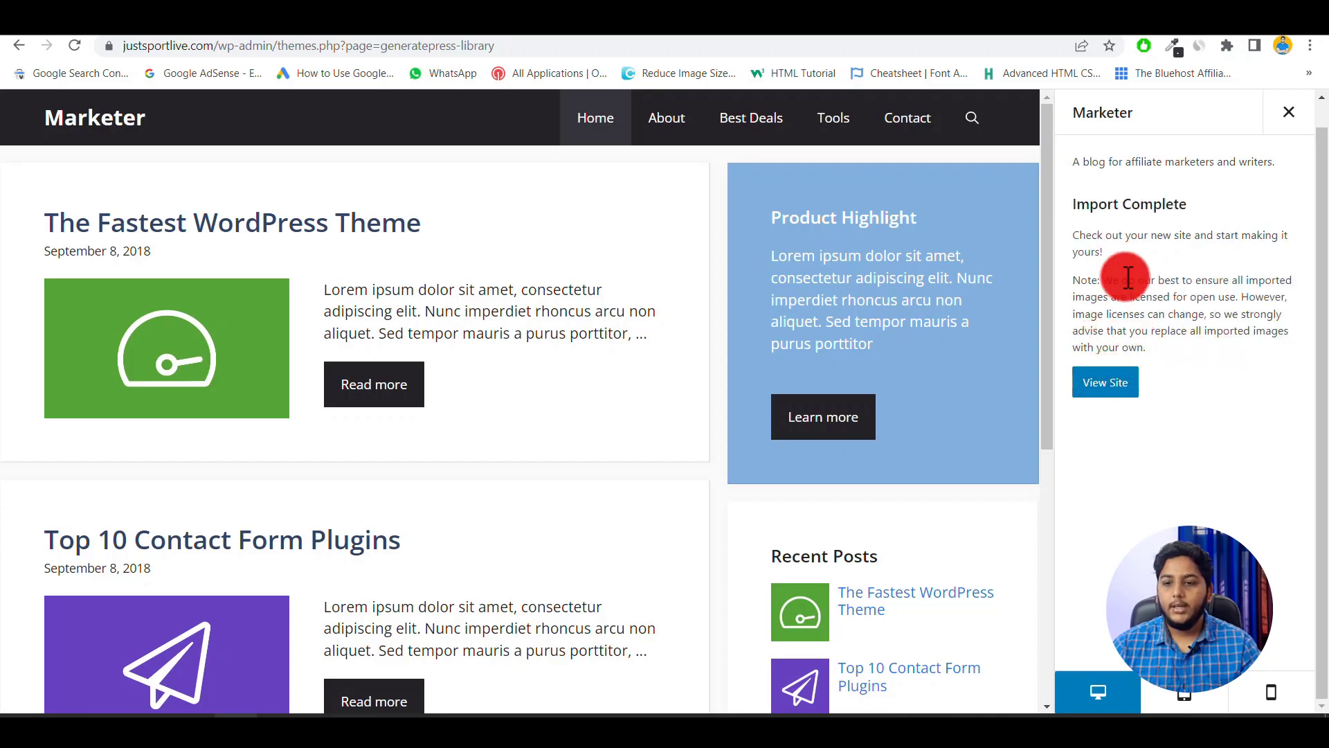
# Open the imported site in a new browser tab and examine its homepage from header to footer.
pyautogui.click(1106, 385)
pyautogui.rightClick(1106, 385)
pyautogui.click(1150, 394)
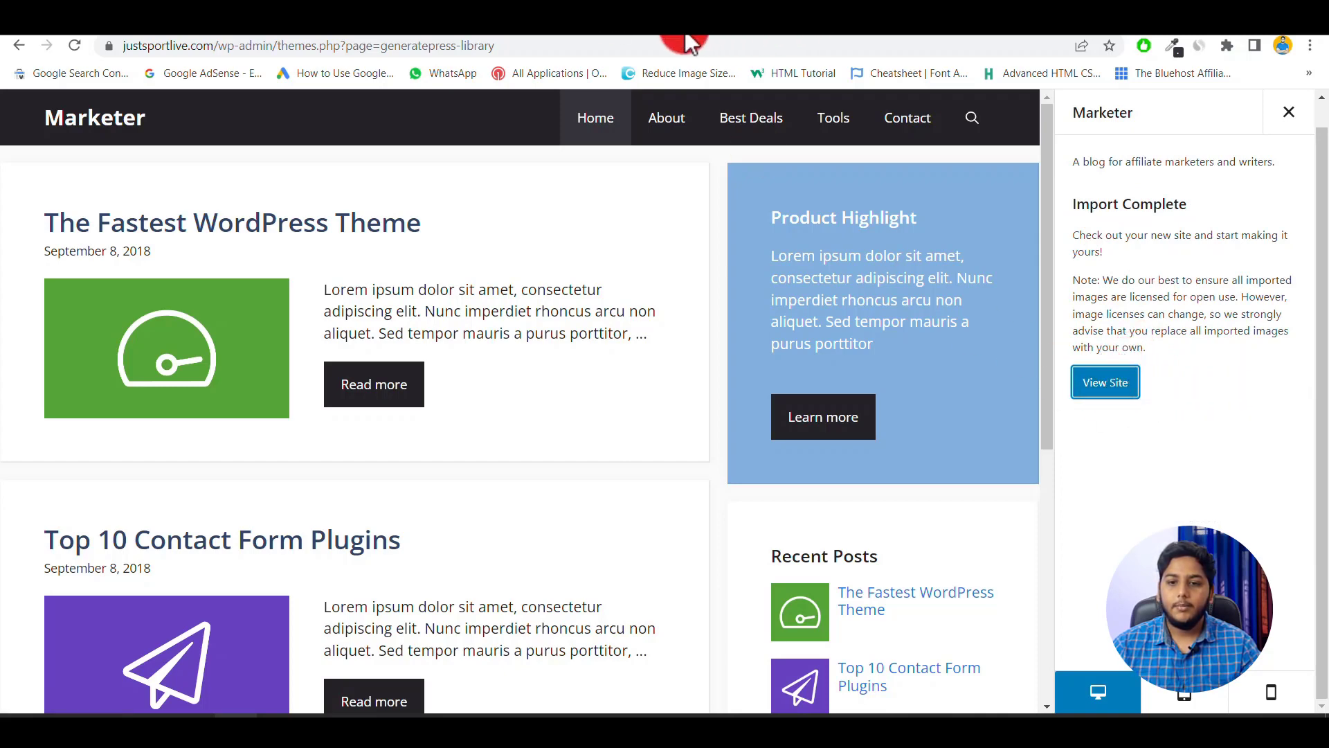
pyautogui.click(484, 24)
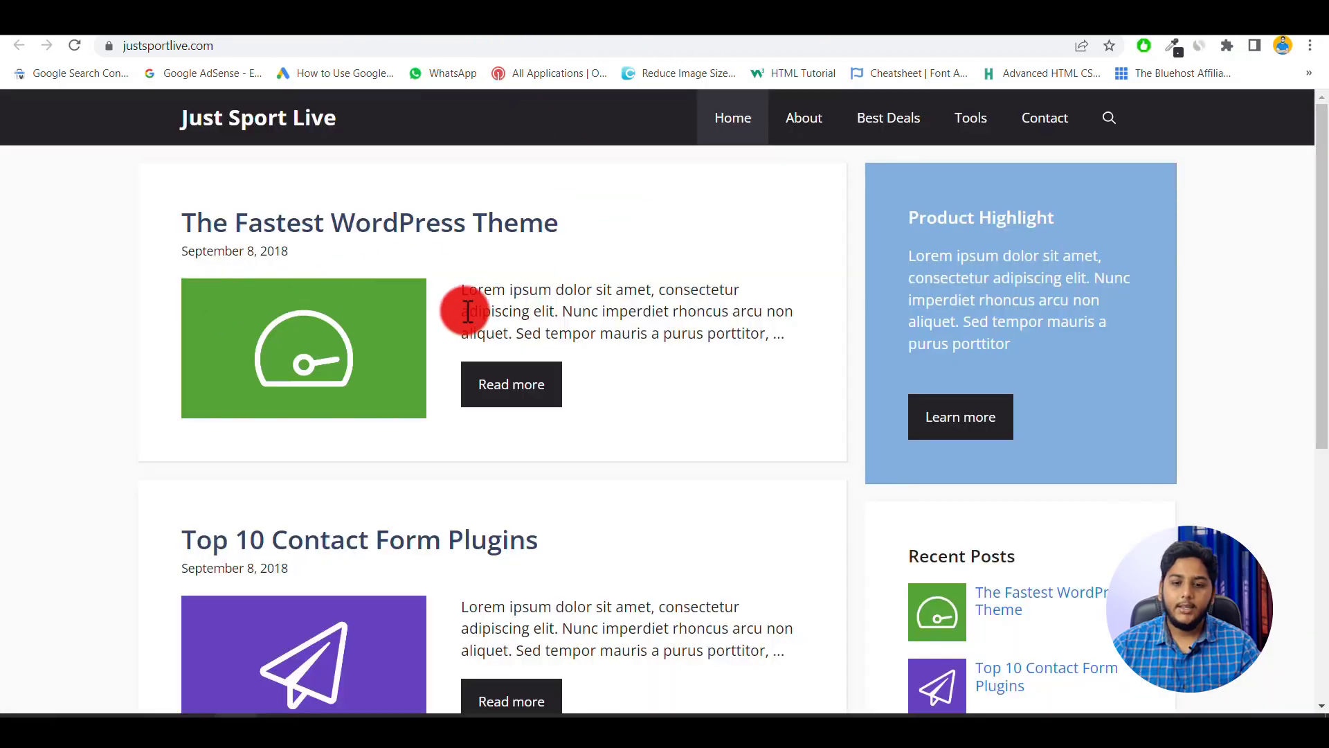
pyautogui.scroll(-6, 468, 315)
pyautogui.scroll(4, 465, 317)
pyautogui.scroll(2, 465, 317)
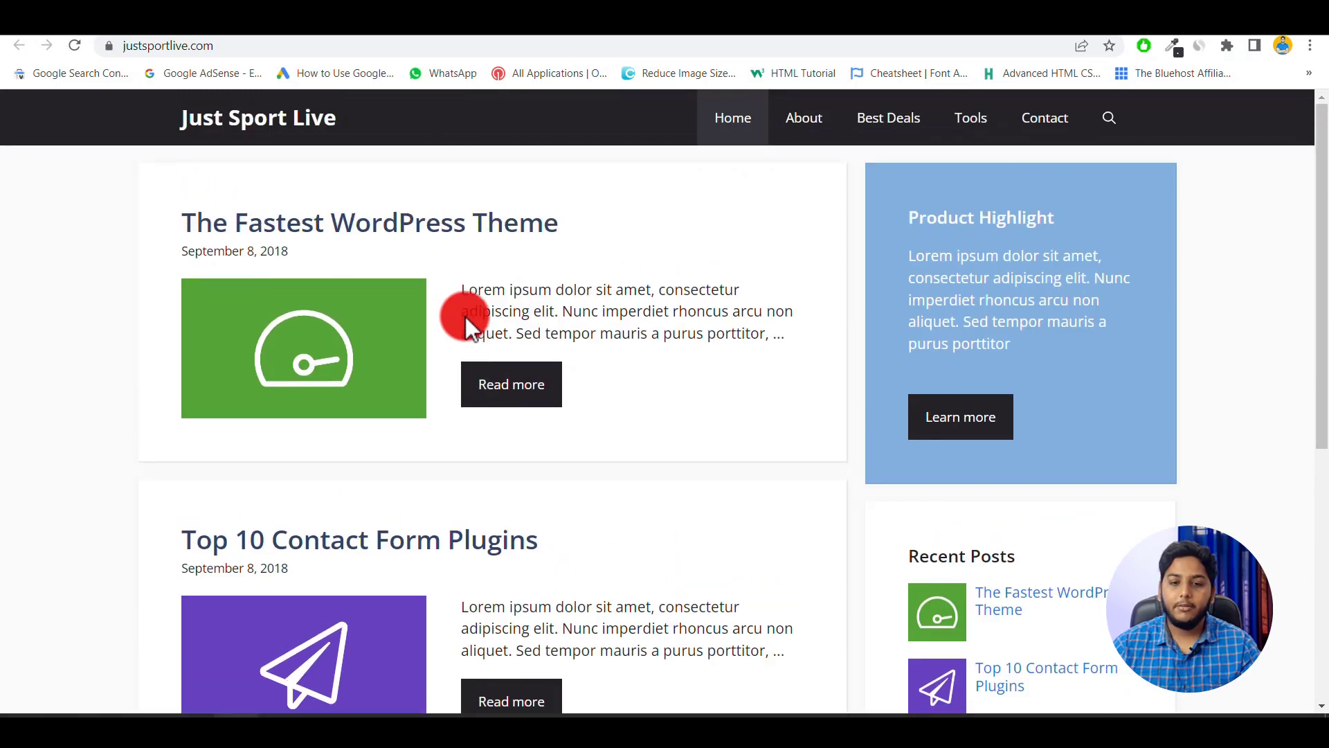
pyautogui.scroll(-6, 465, 317)
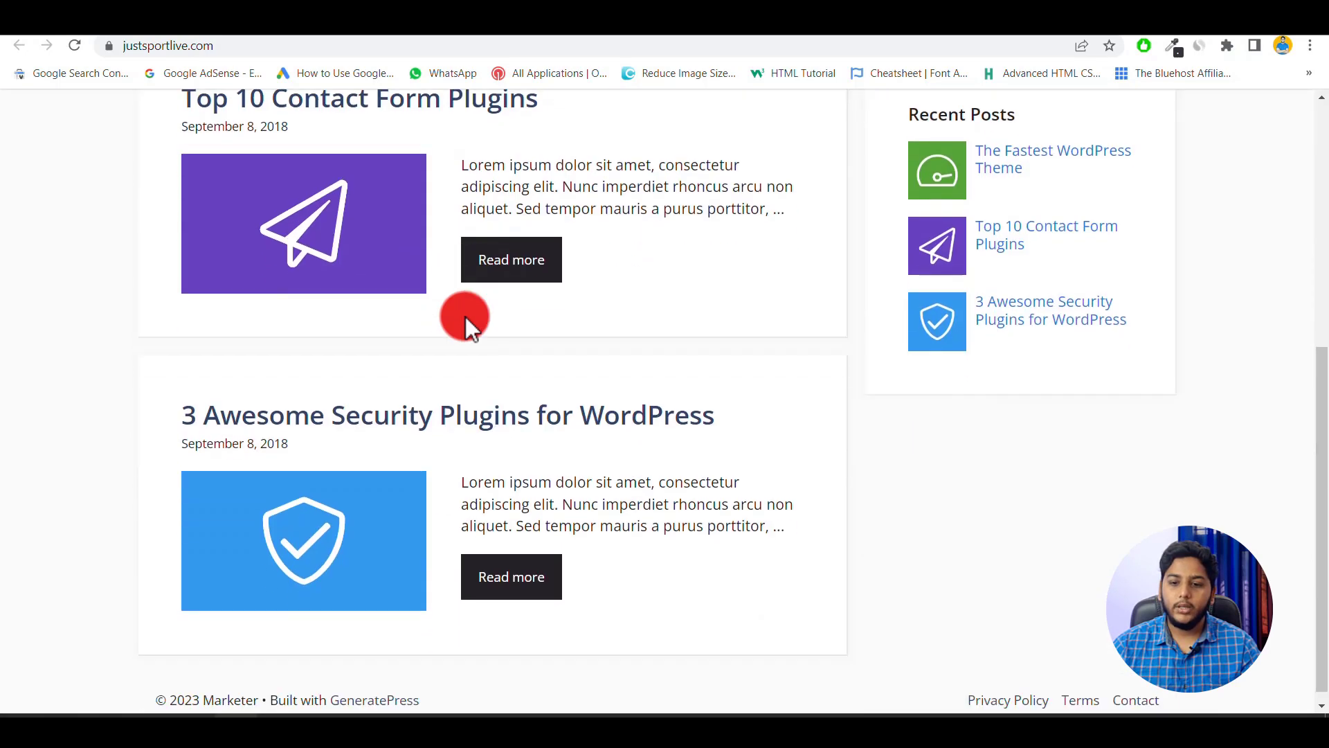
pyautogui.scroll(6, 465, 317)
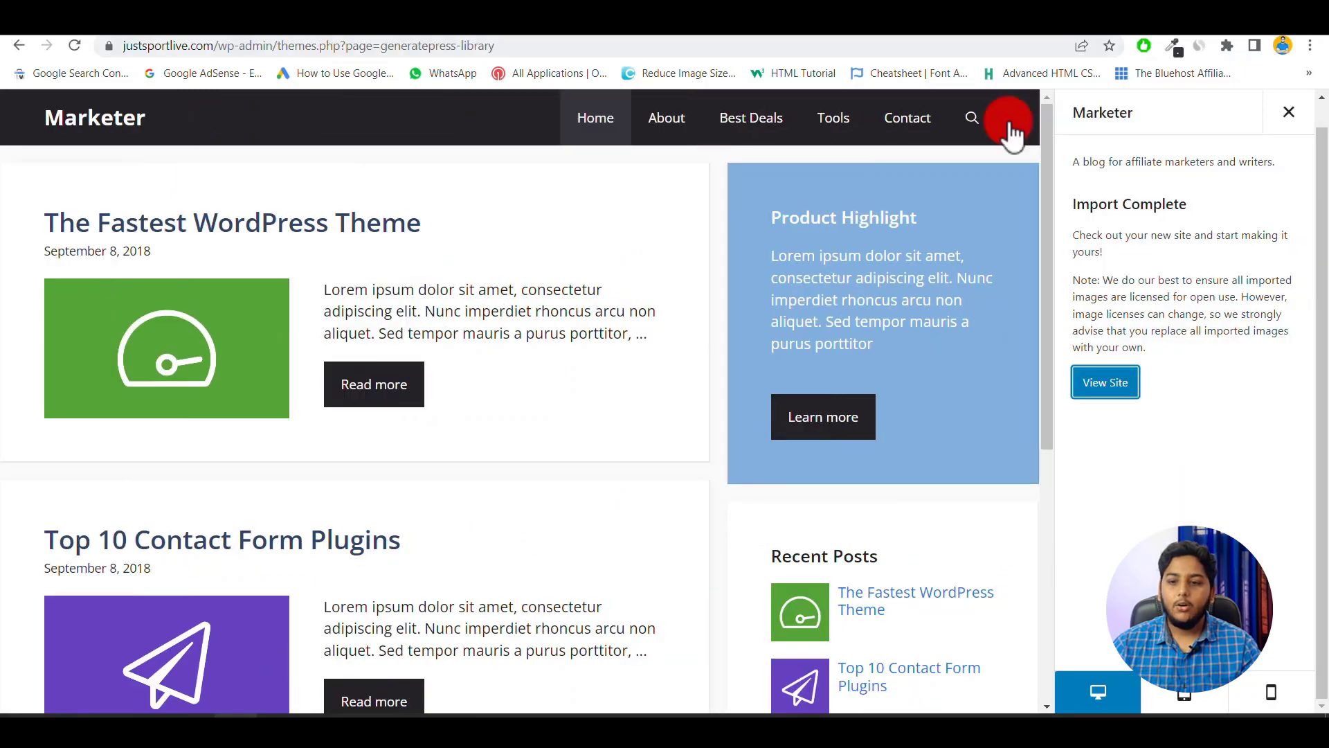
# Close the Marketer import view, keep the imported site rather than removing it, and open the theme Customizer.
pyautogui.click(1289, 125)
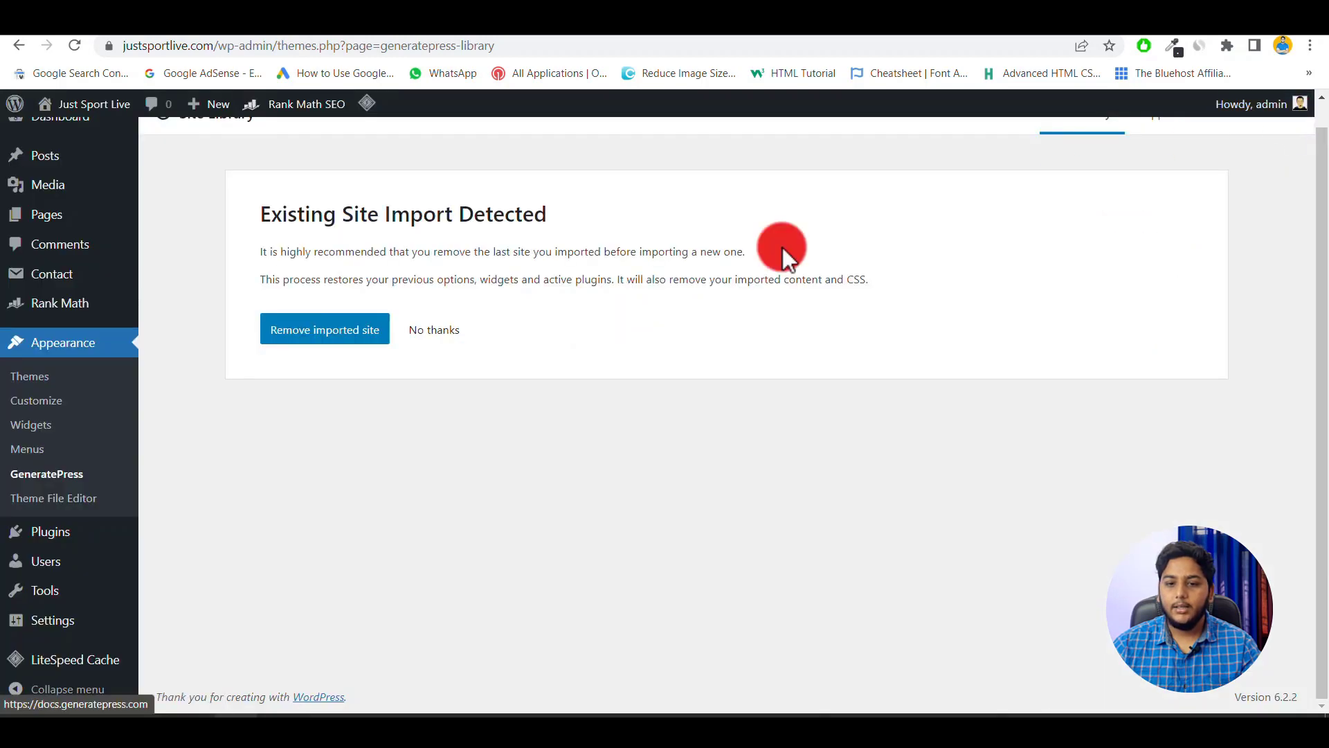
pyautogui.click(439, 332)
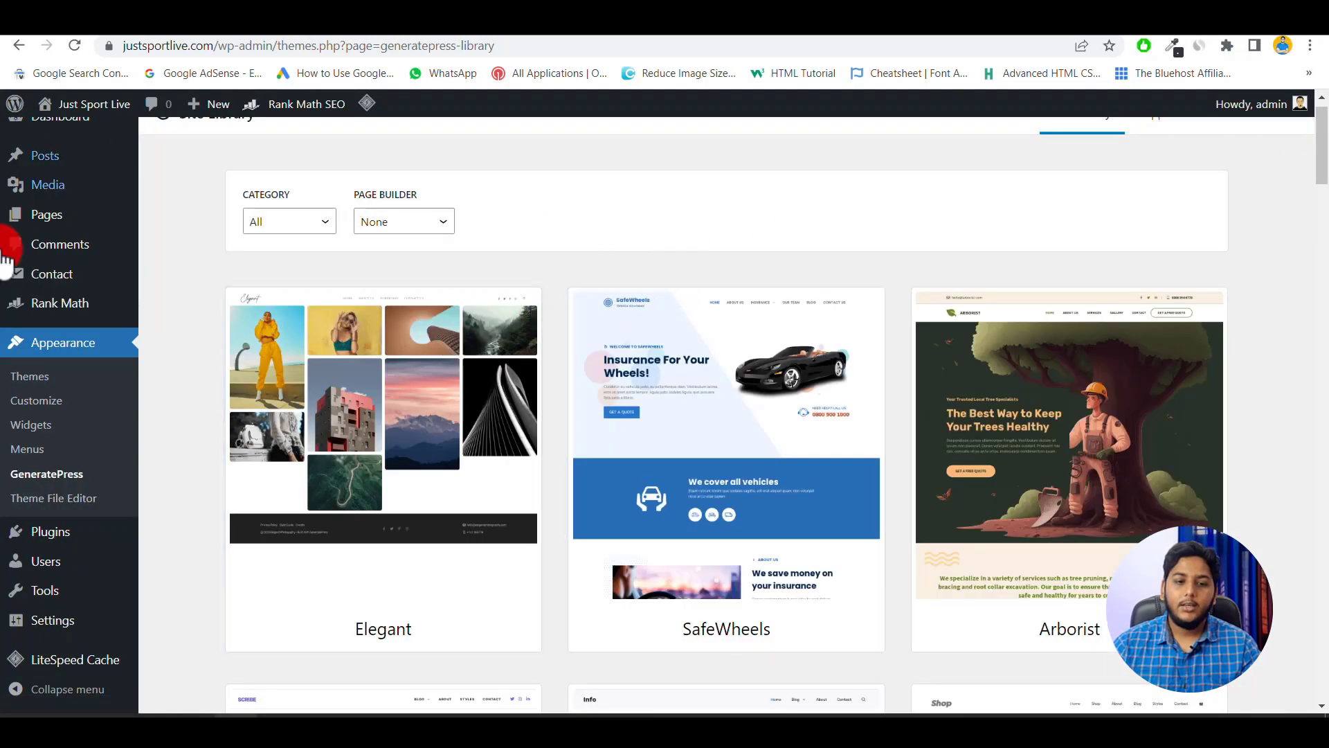
pyautogui.click(35, 402)
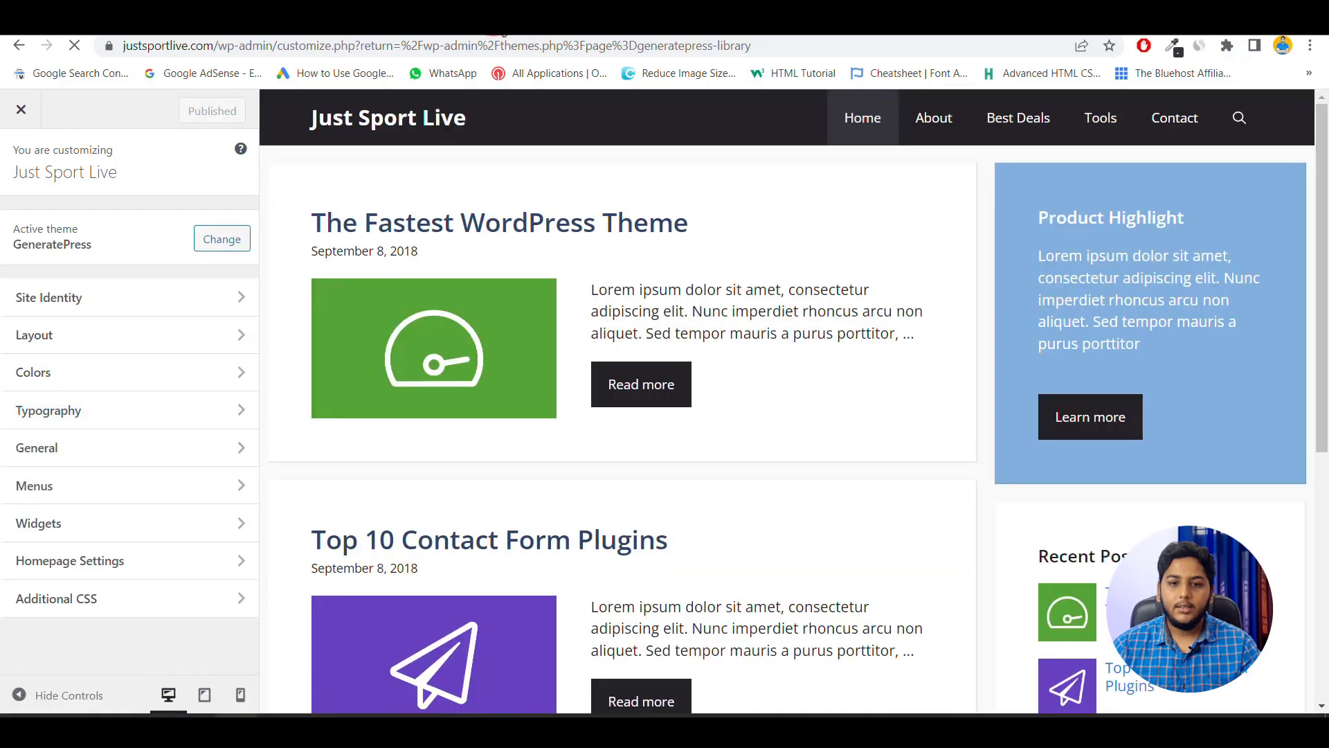
pyautogui.click(446, 109)
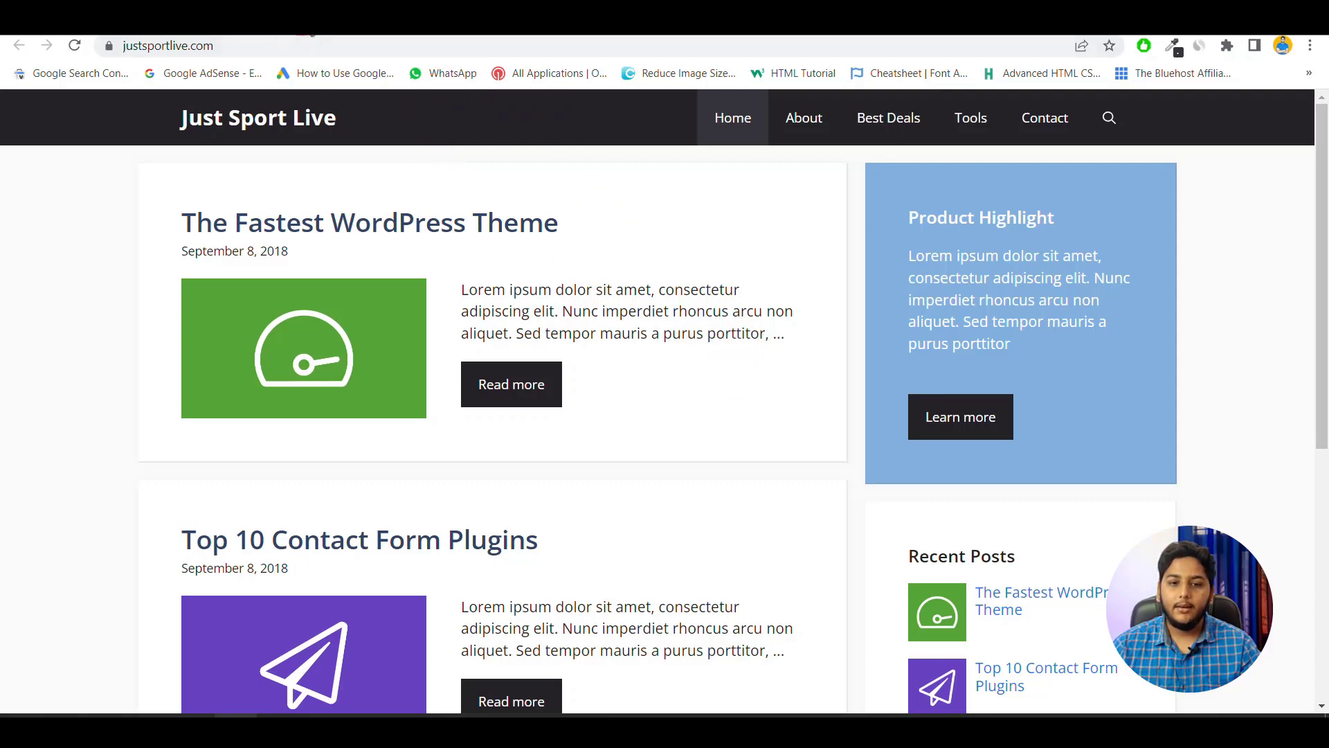
pyautogui.click(294, 17)
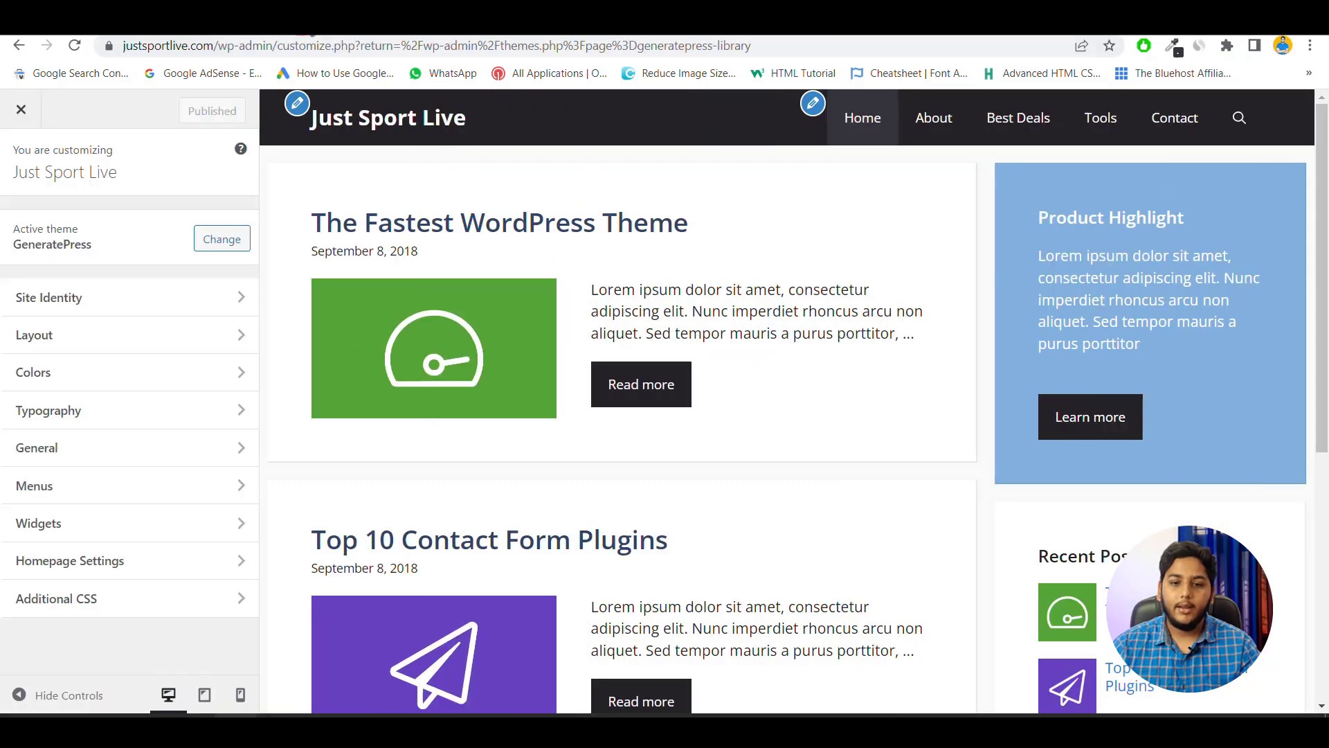
# Set the Primary Navigation background color to #26bc00 in the theme's color settings.
pyautogui.click(99, 388)
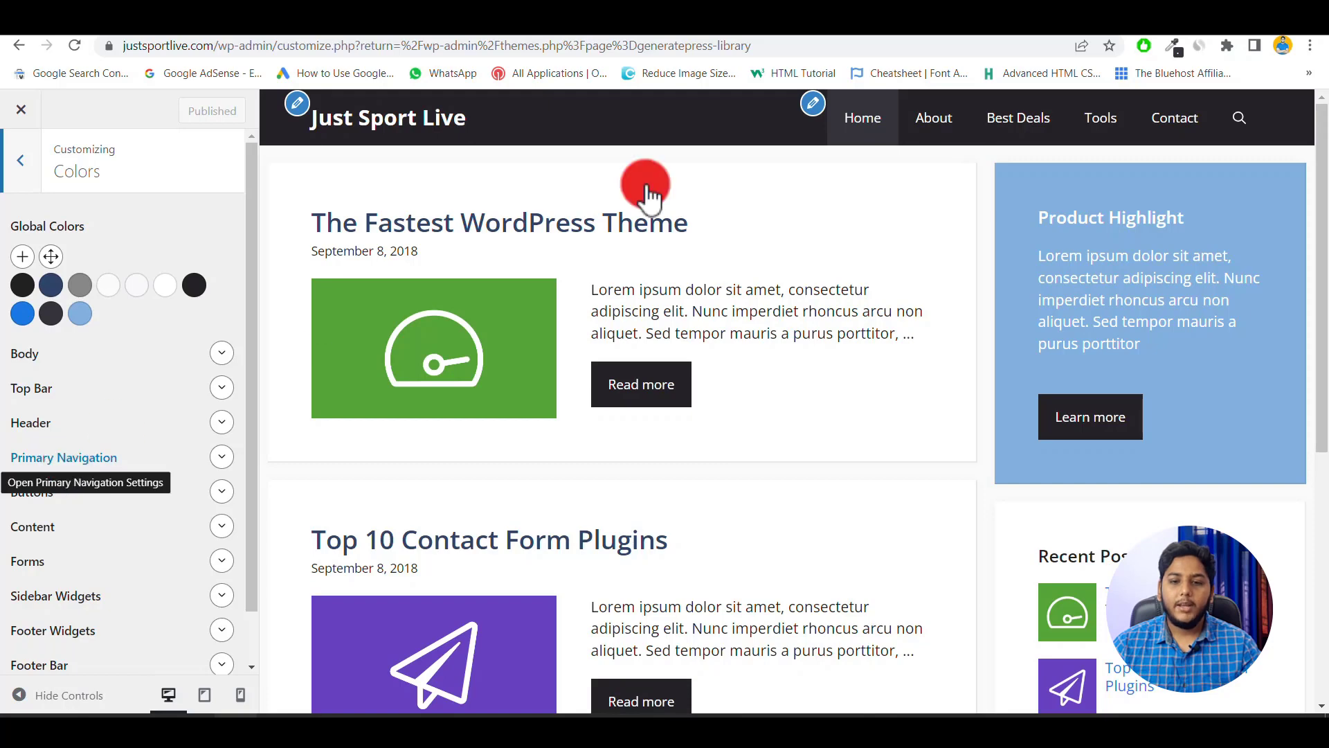
pyautogui.click(223, 459)
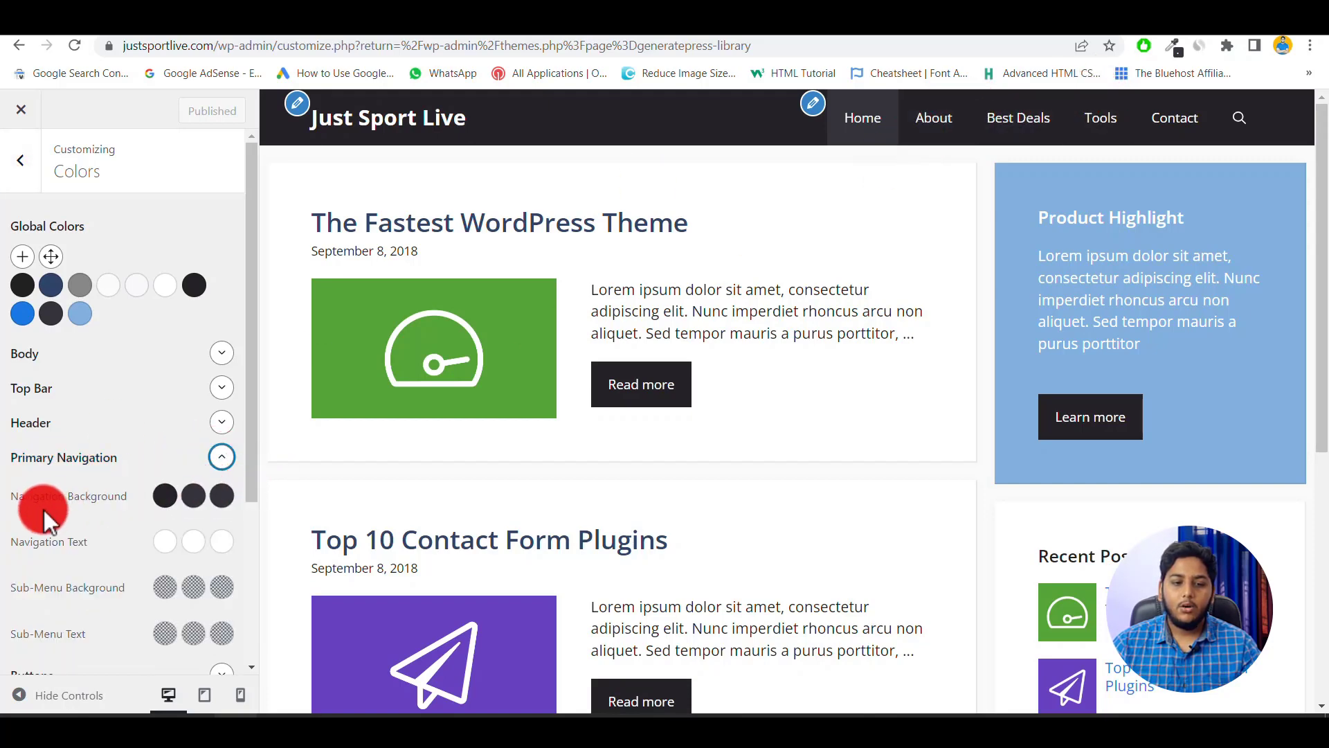
pyautogui.click(164, 499)
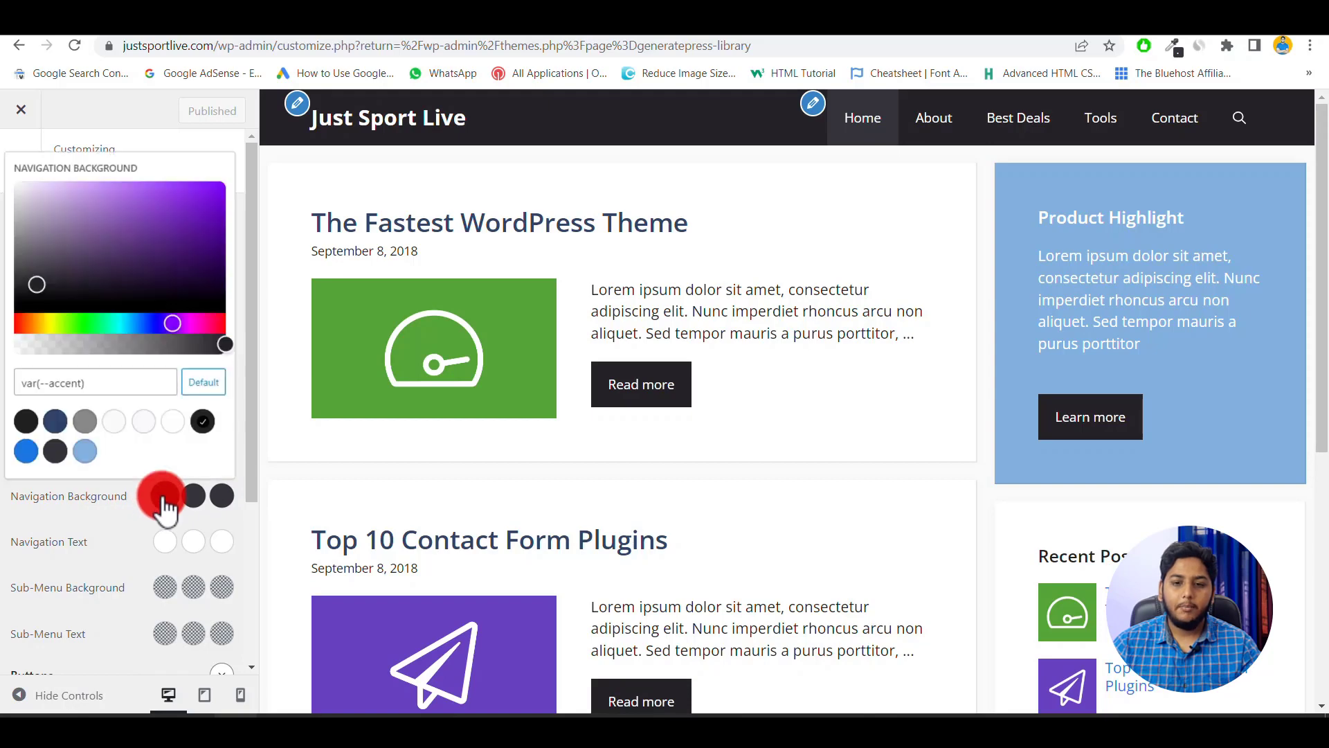
pyautogui.click(99, 382)
pyautogui.tripleClick(99, 383)
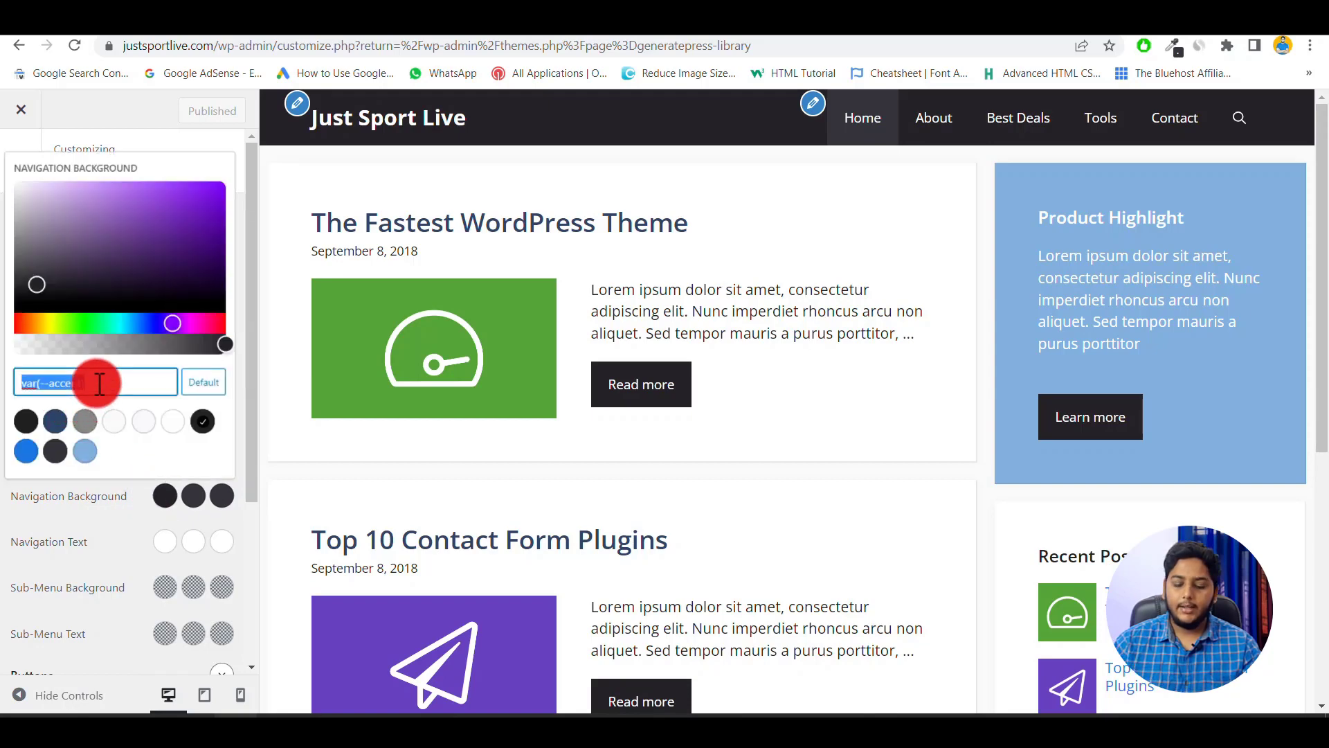
pyautogui.press('BackSpace')
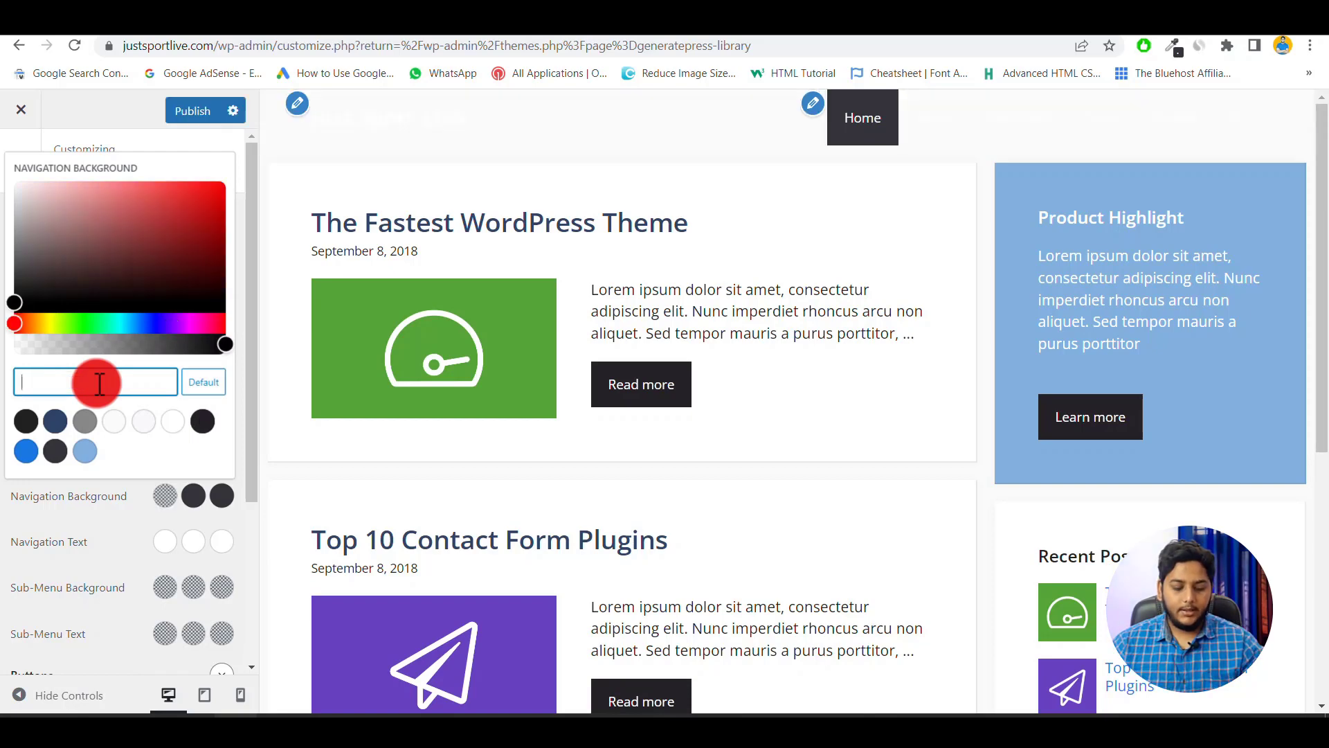
pyautogui.write('#26')
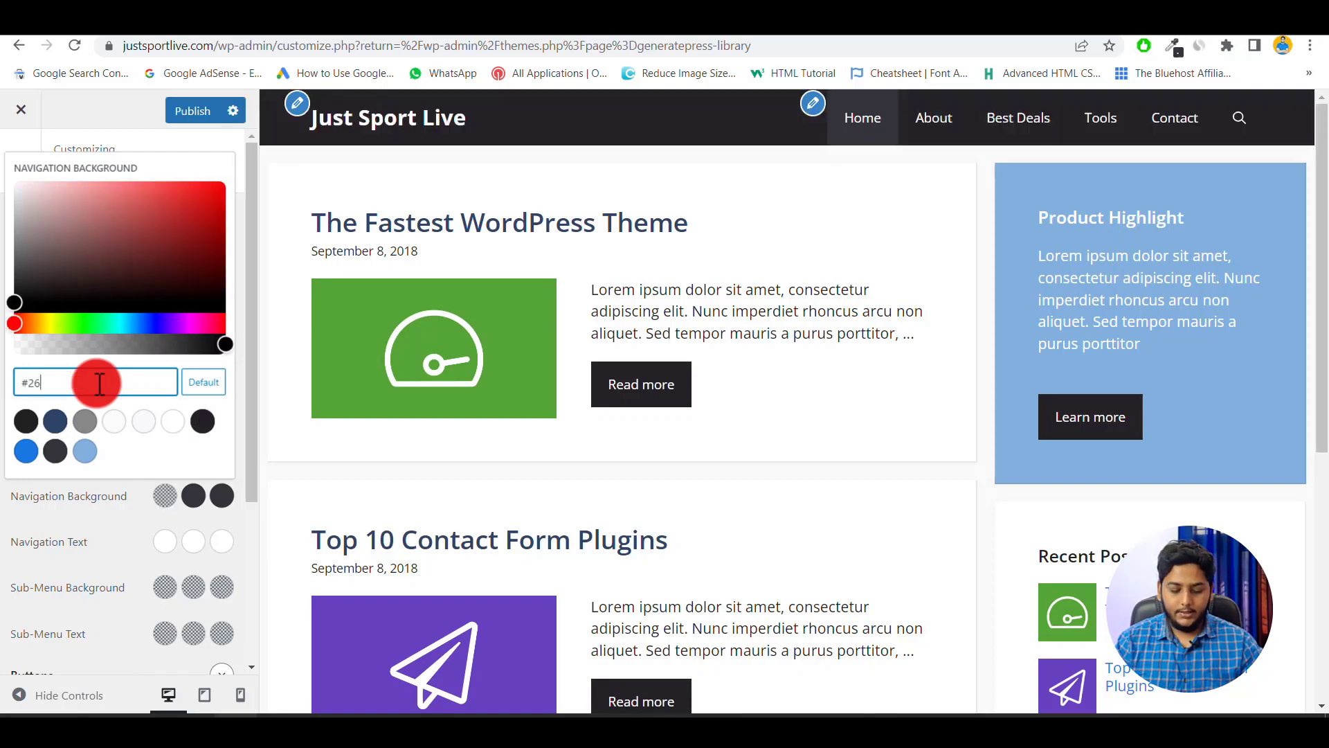
pyautogui.write('bc00')
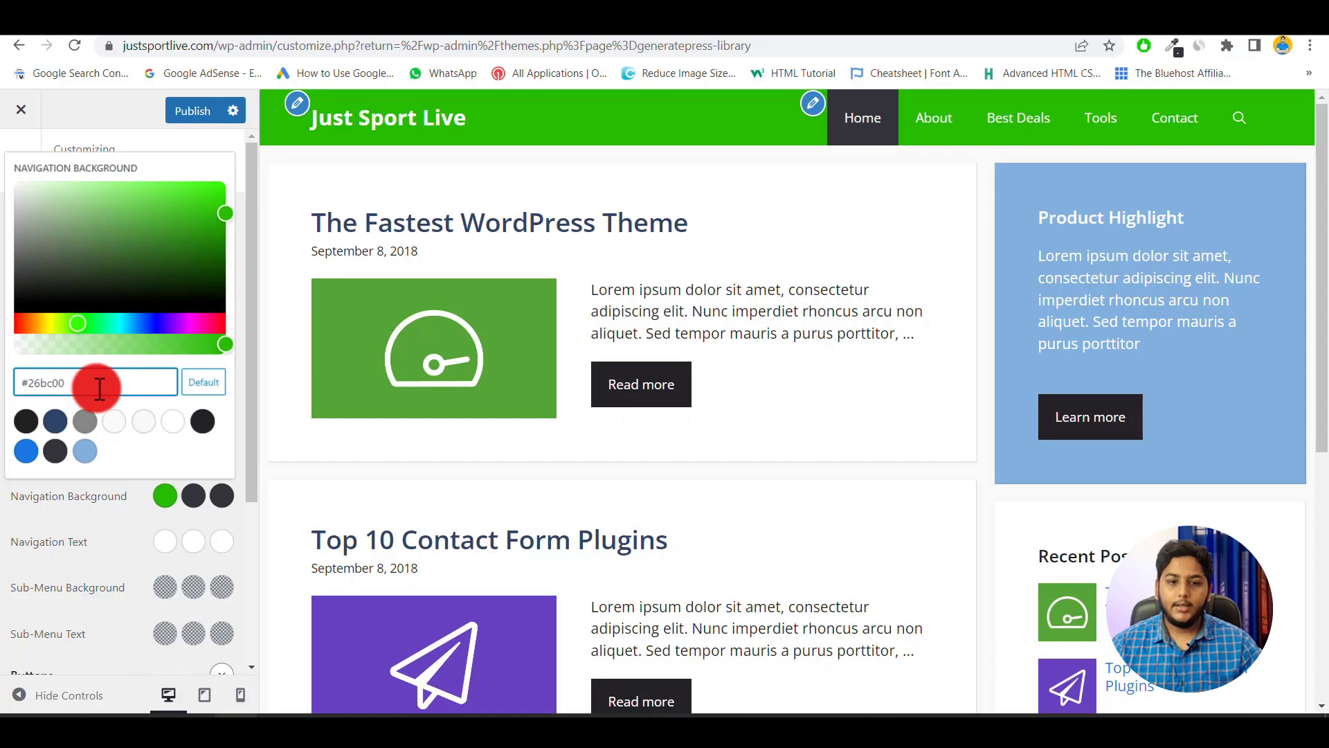
pyautogui.click(135, 450)
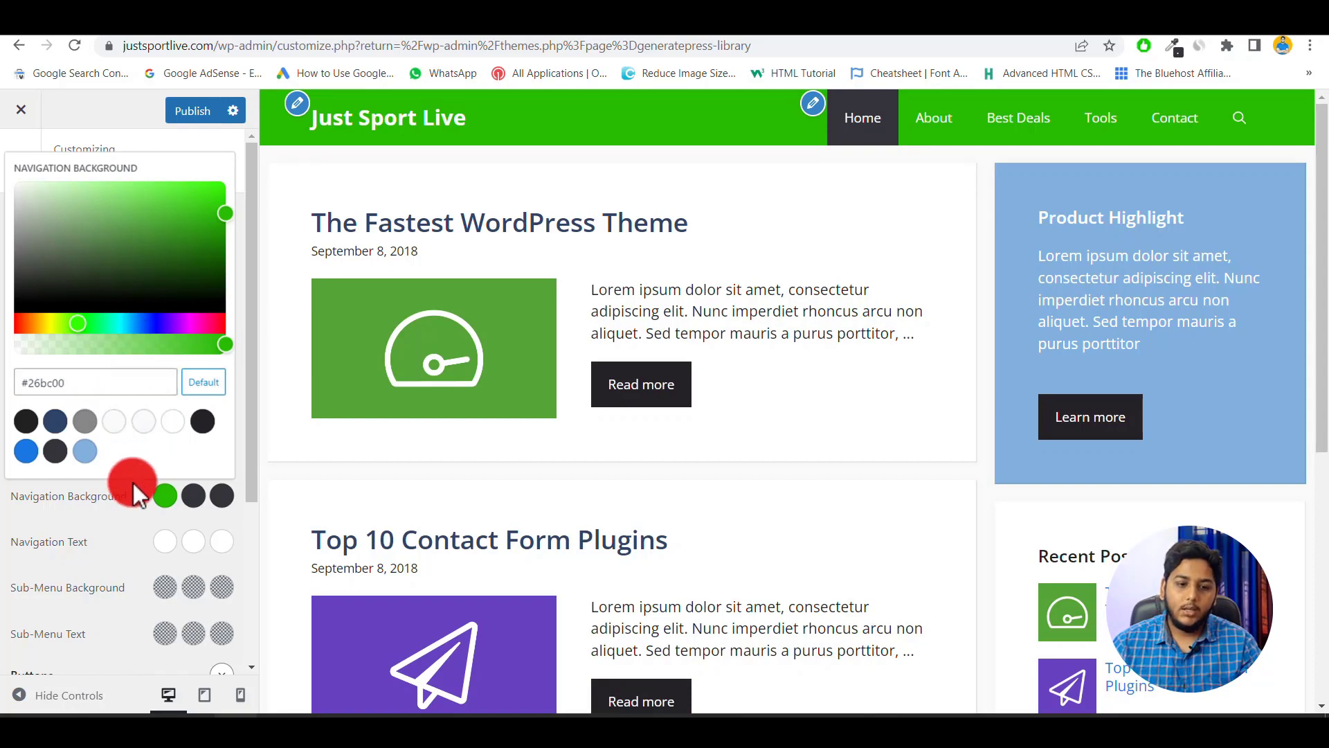
# Set the Body link color to #26bc00 in the theme's color settings.
pyautogui.click(115, 522)
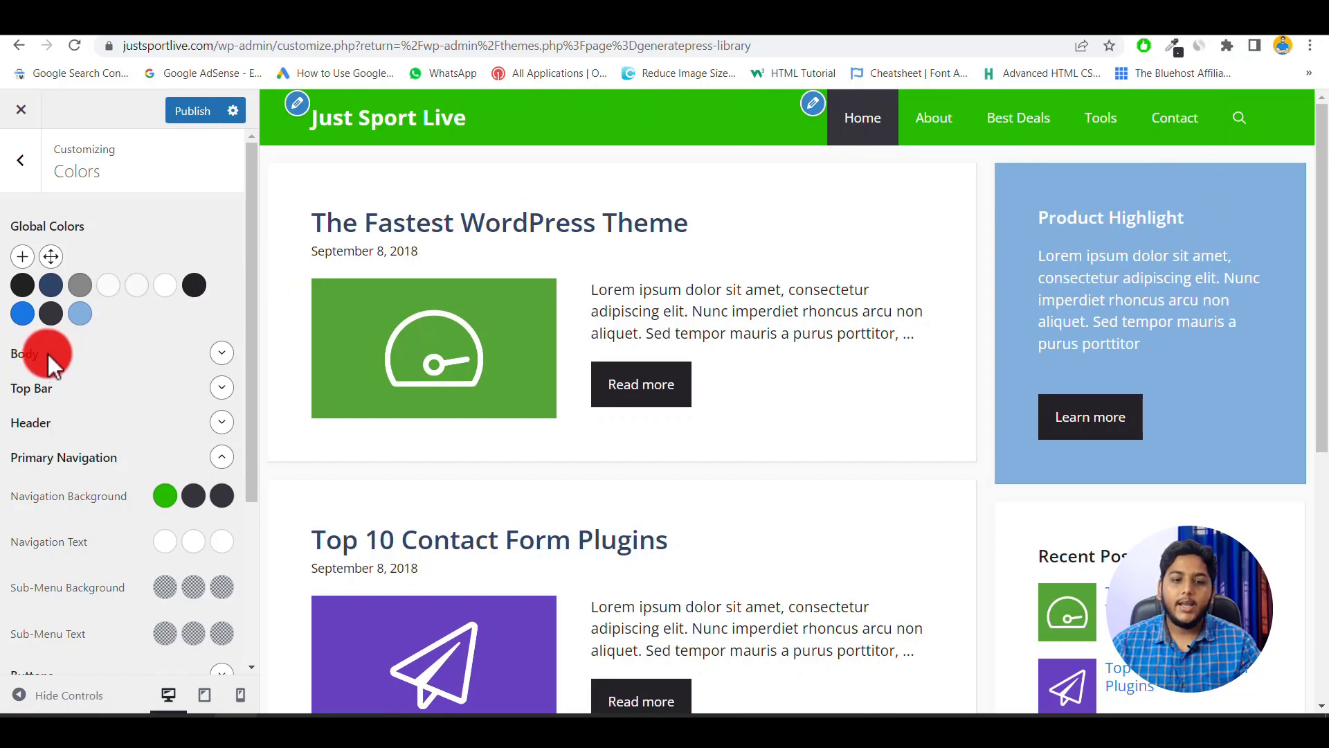
pyautogui.click(221, 353)
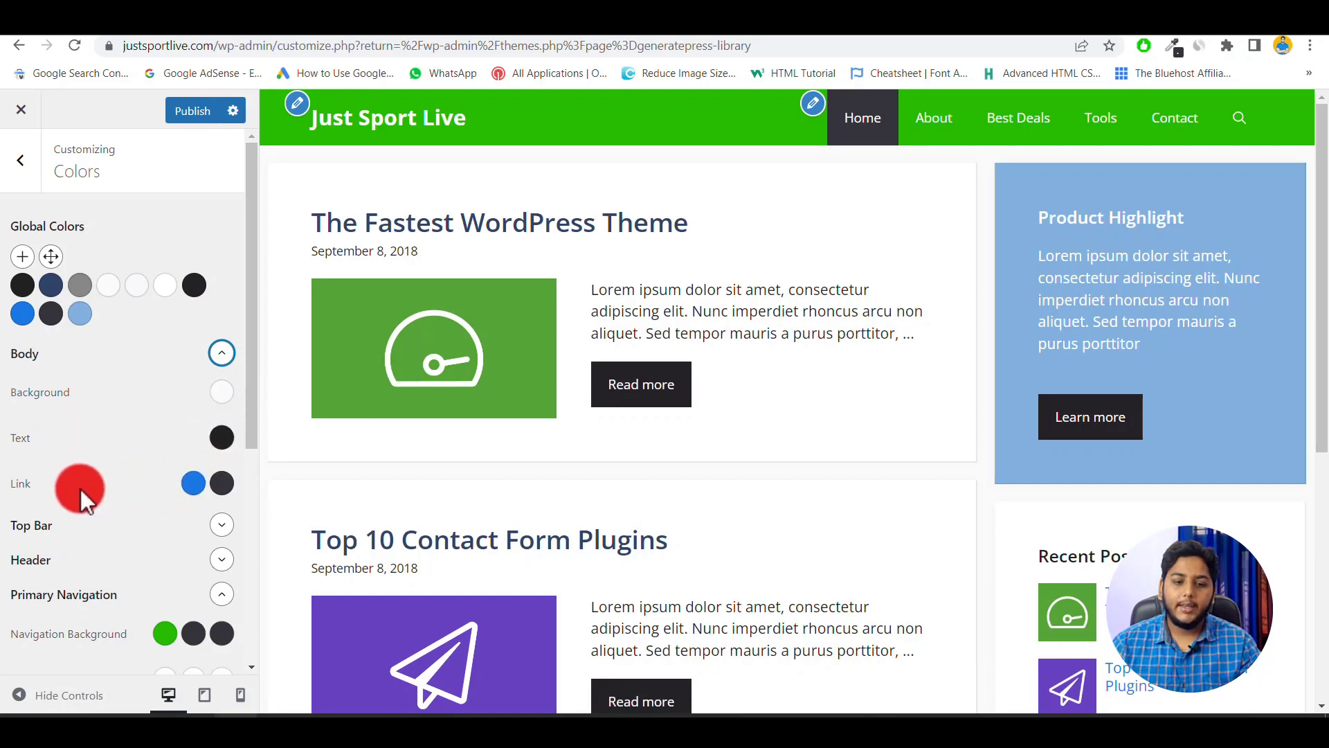
pyautogui.click(195, 488)
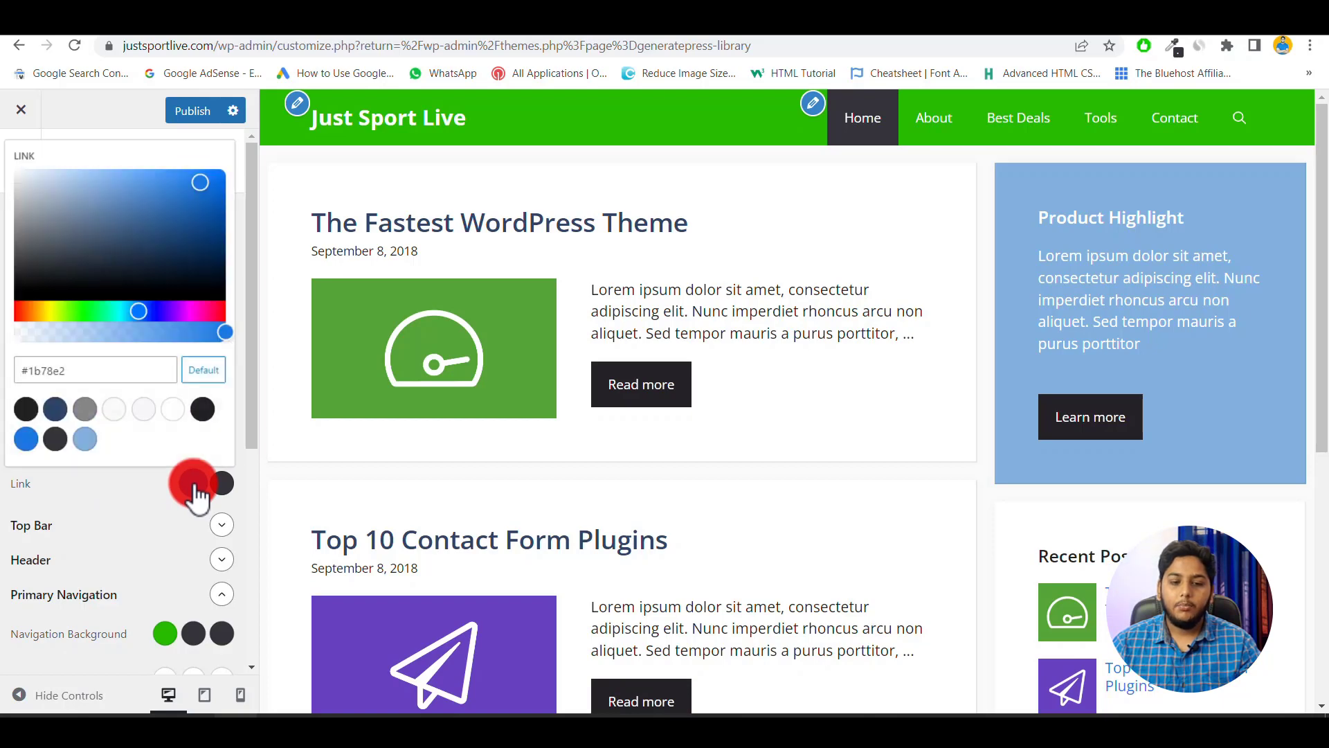
pyautogui.tripleClick(90, 372)
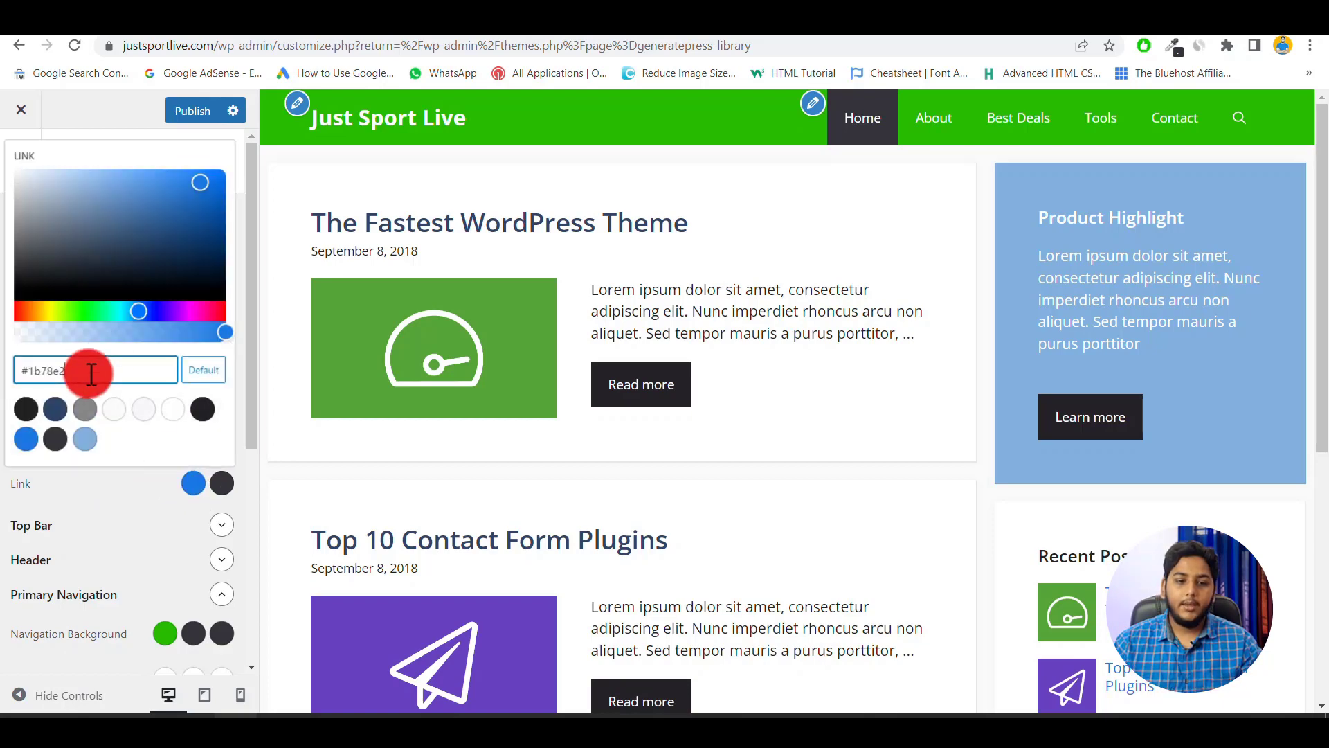
pyautogui.press('BackSpace')
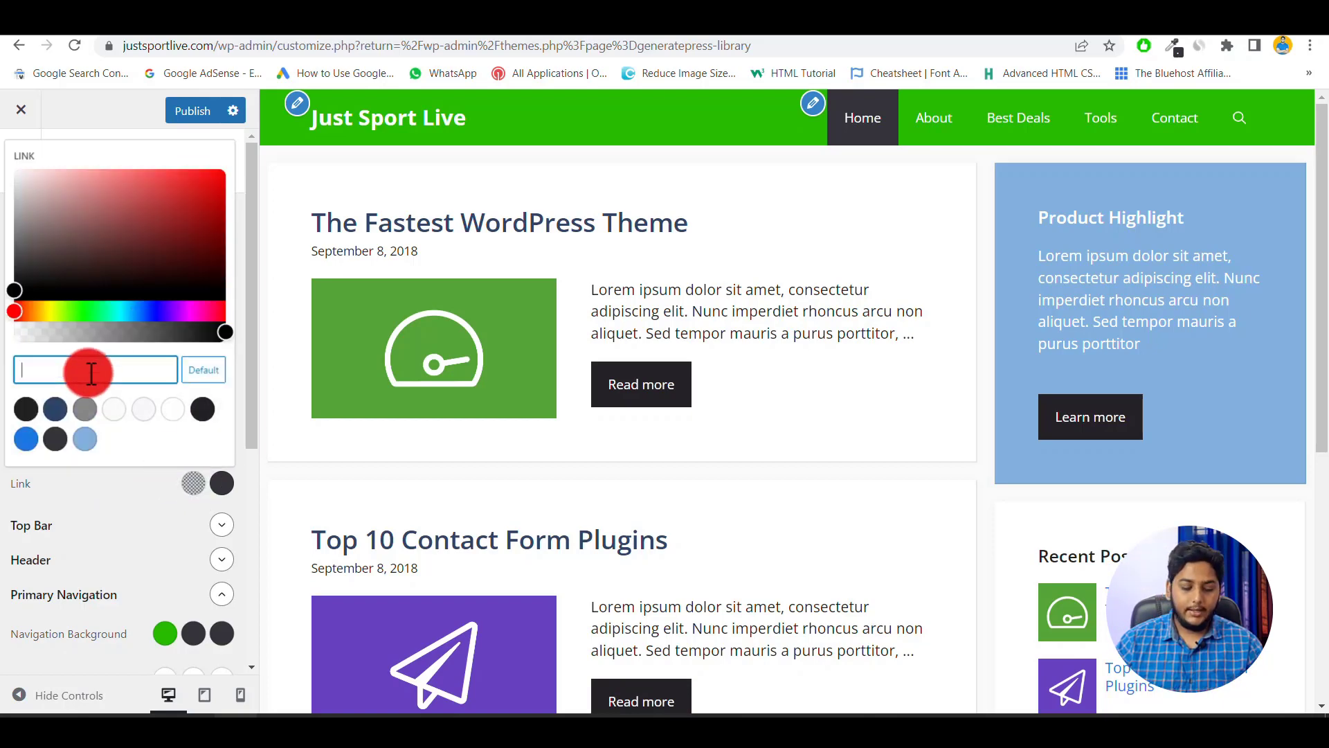
pyautogui.write('#26')
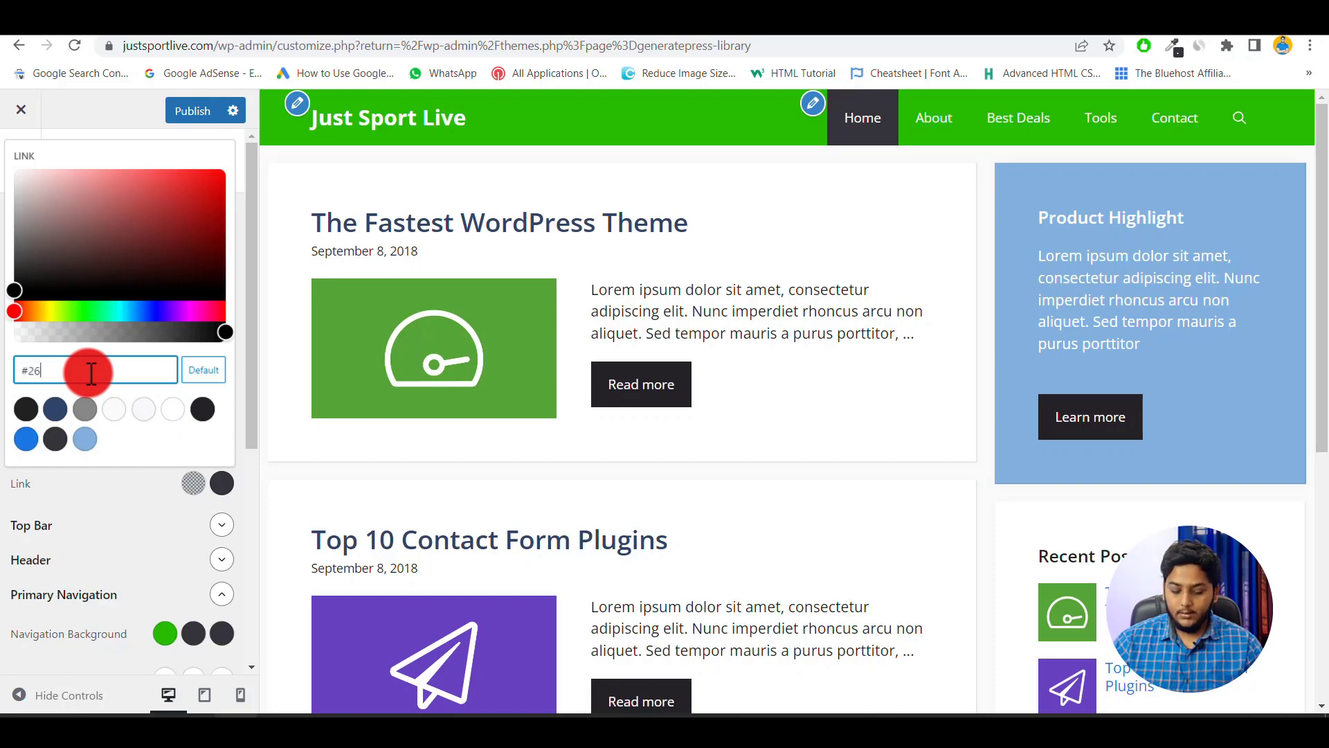
pyautogui.write('bc00')
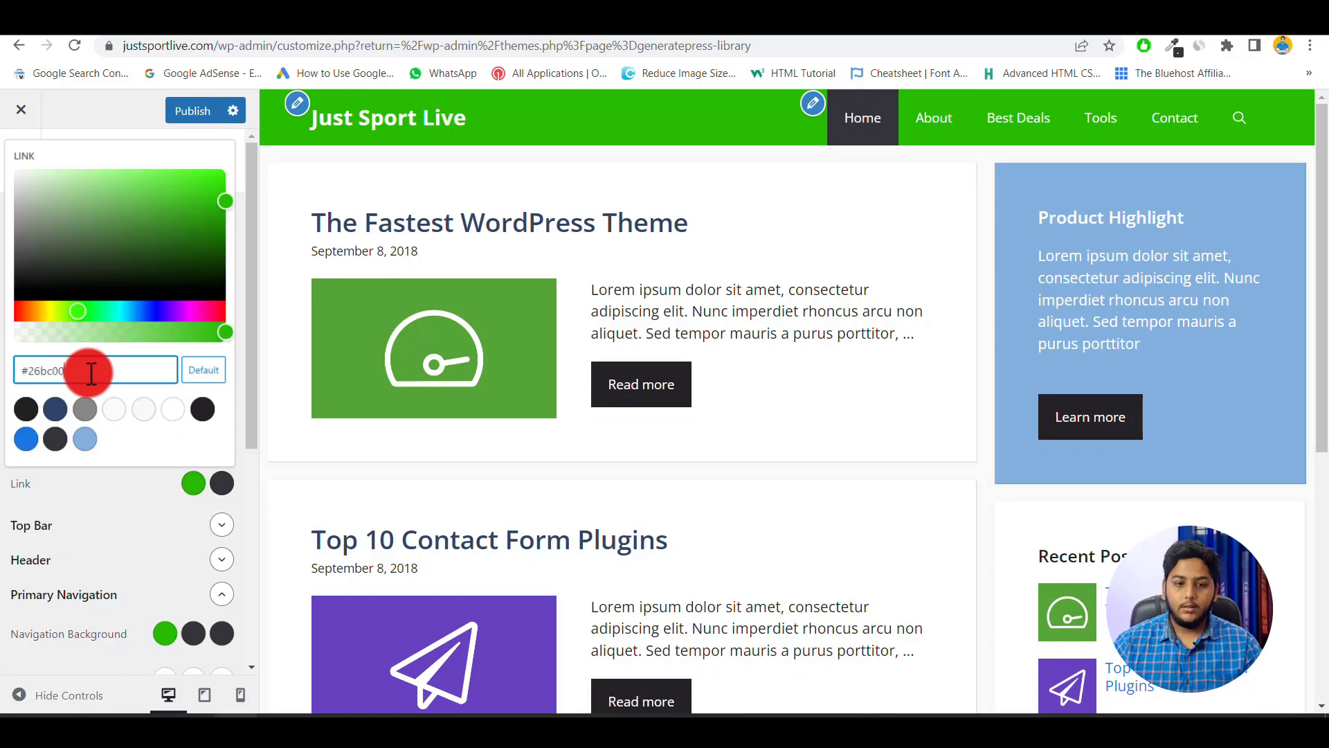
pyautogui.click(135, 434)
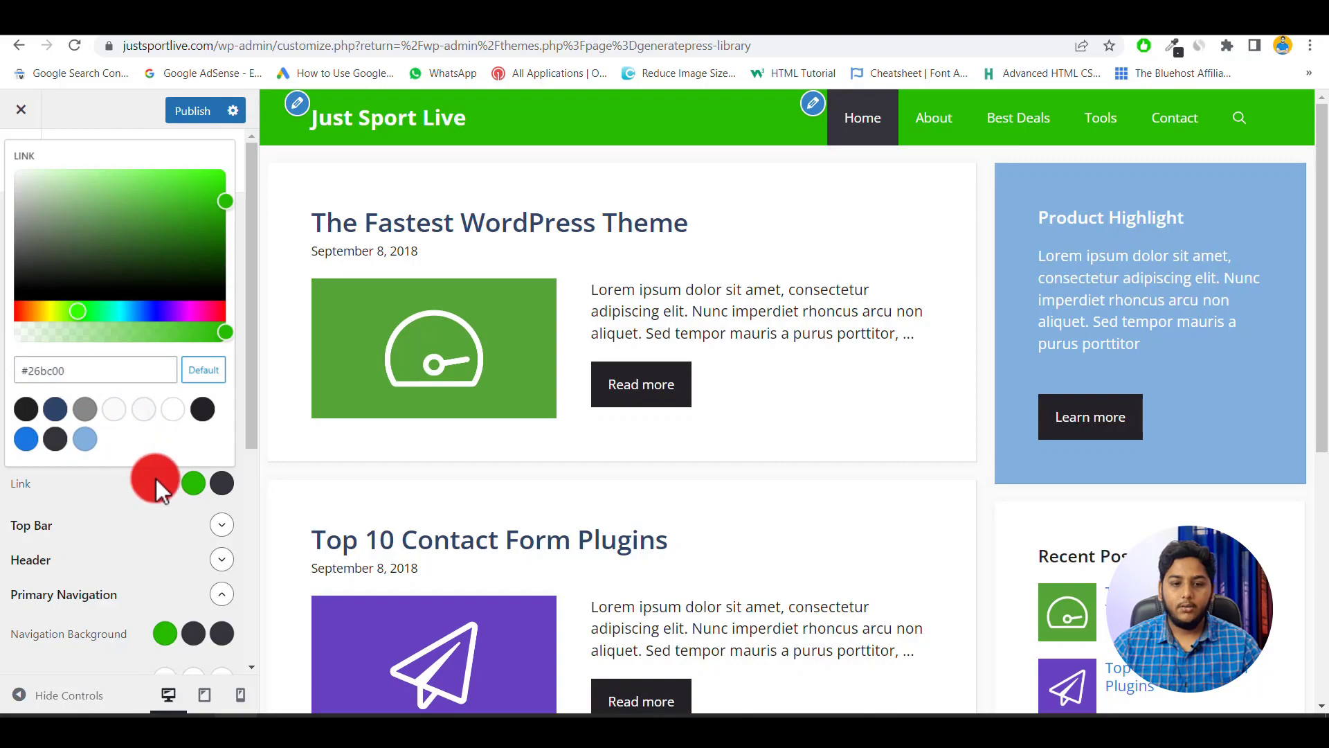
pyautogui.click(155, 479)
# Check the new link color in the site preview down to the footer and publish the color changes.
pyautogui.scroll(-5, 694, 458)
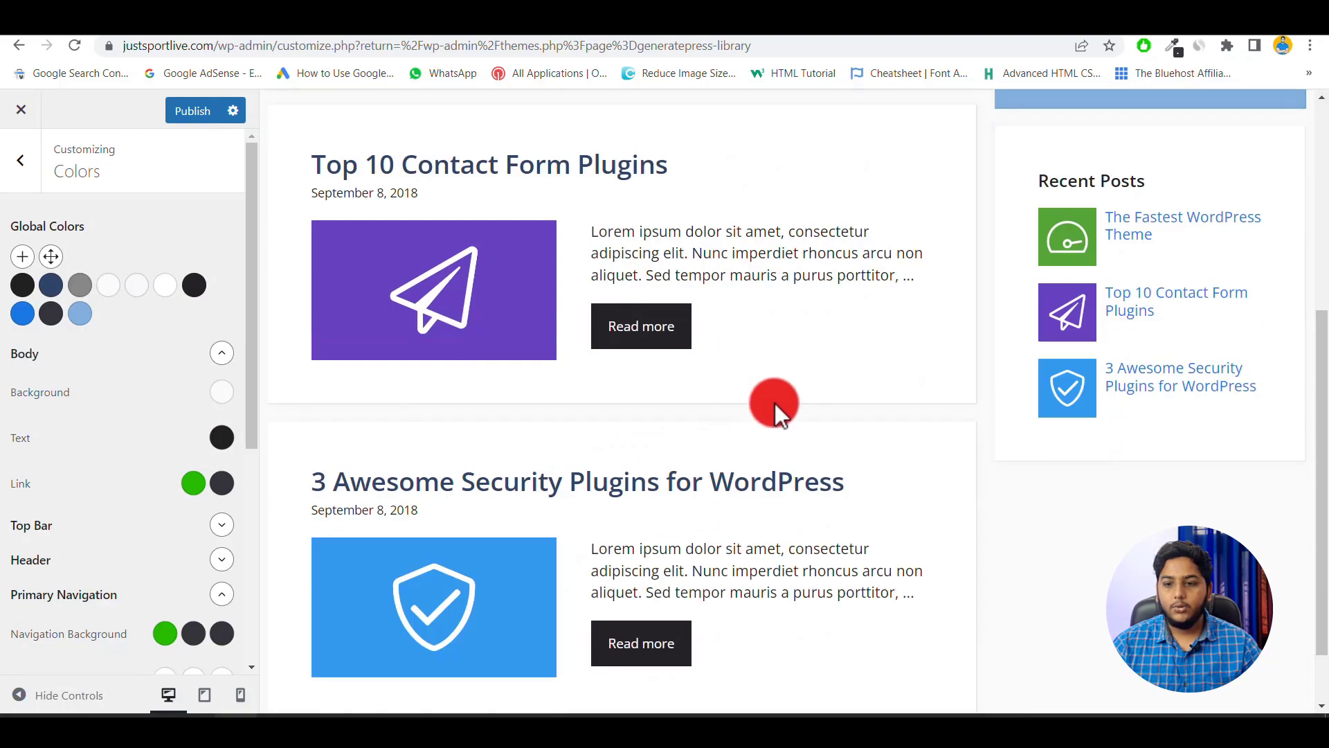
pyautogui.scroll(-2, 775, 403)
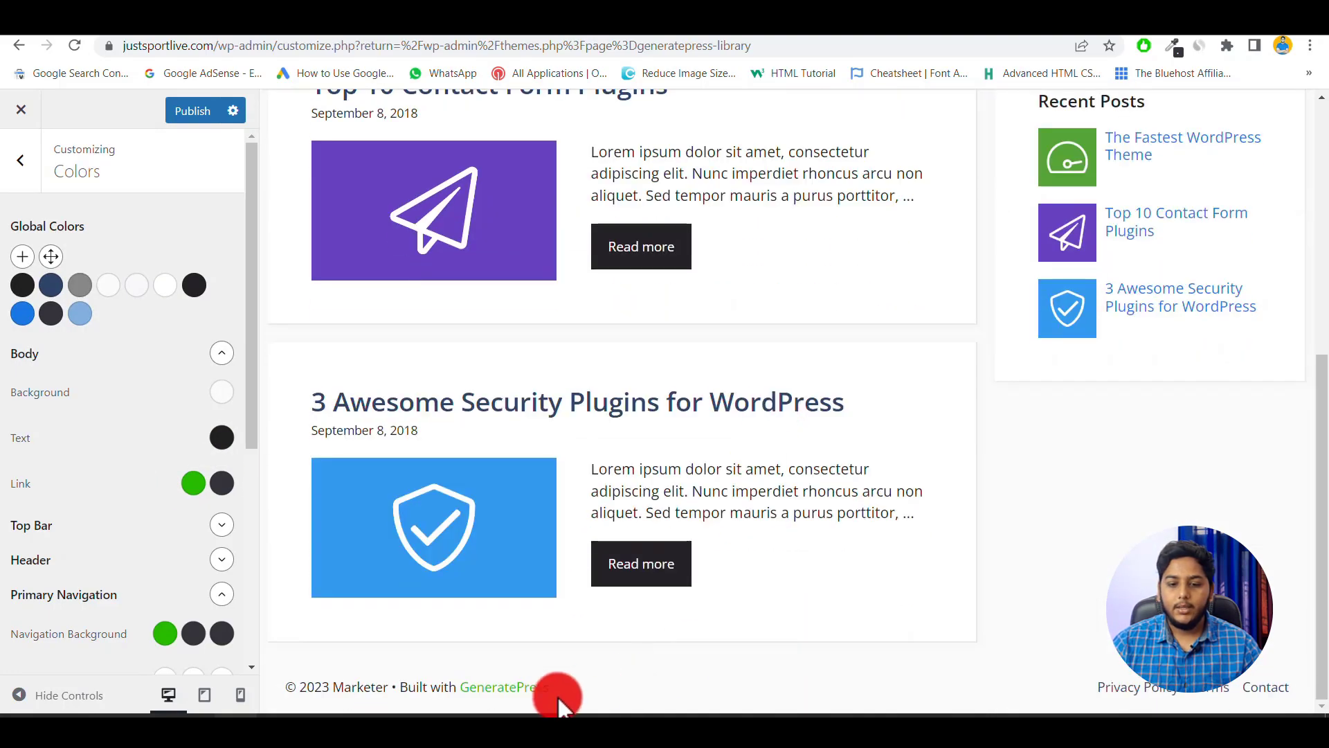
pyautogui.scroll(7, 750, 522)
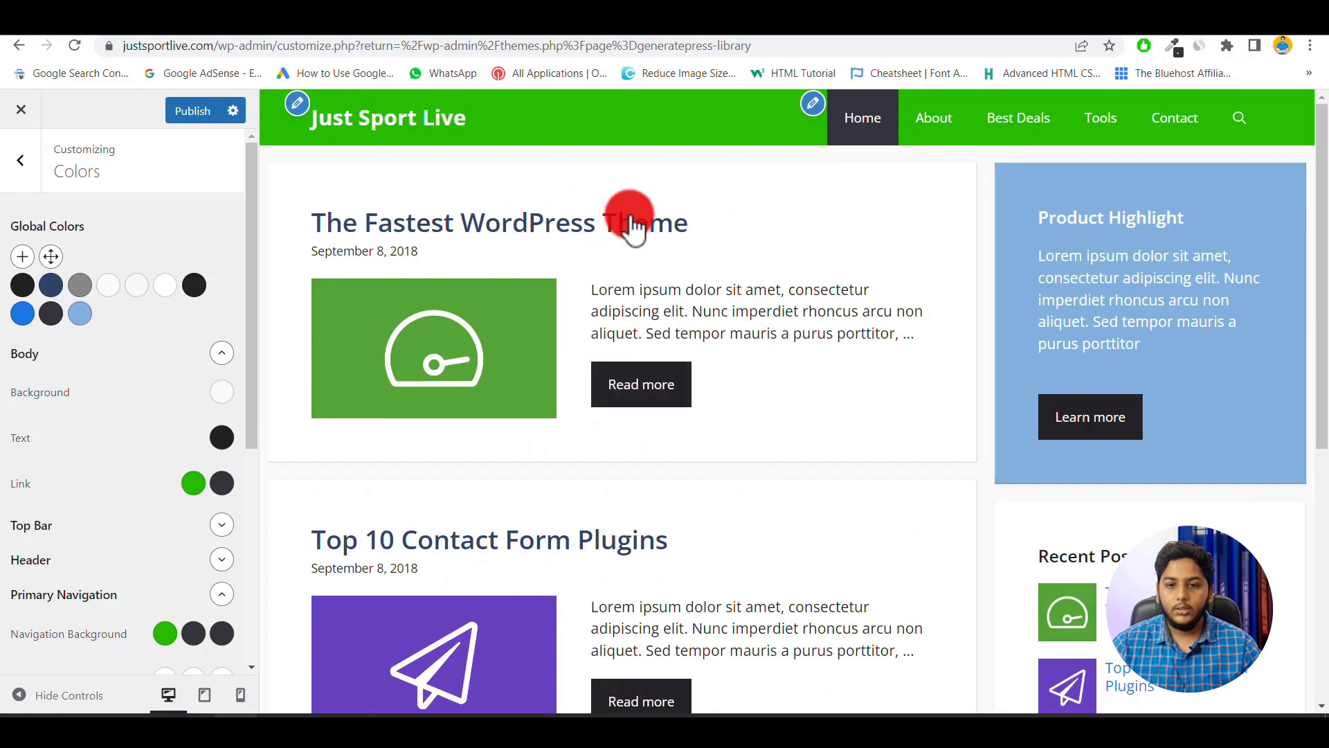
pyautogui.click(194, 113)
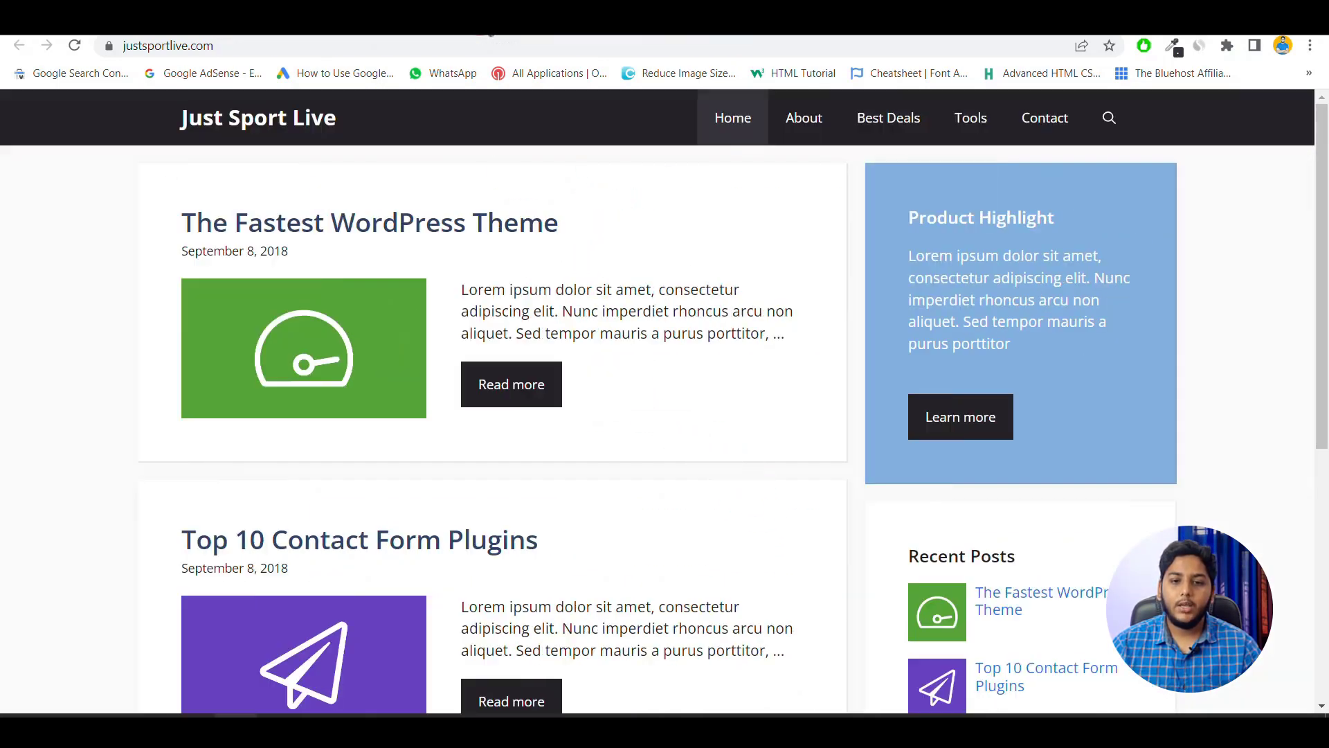
# Reload the live homepage and examine the published colors from header to footer.
pyautogui.click(216, 118)
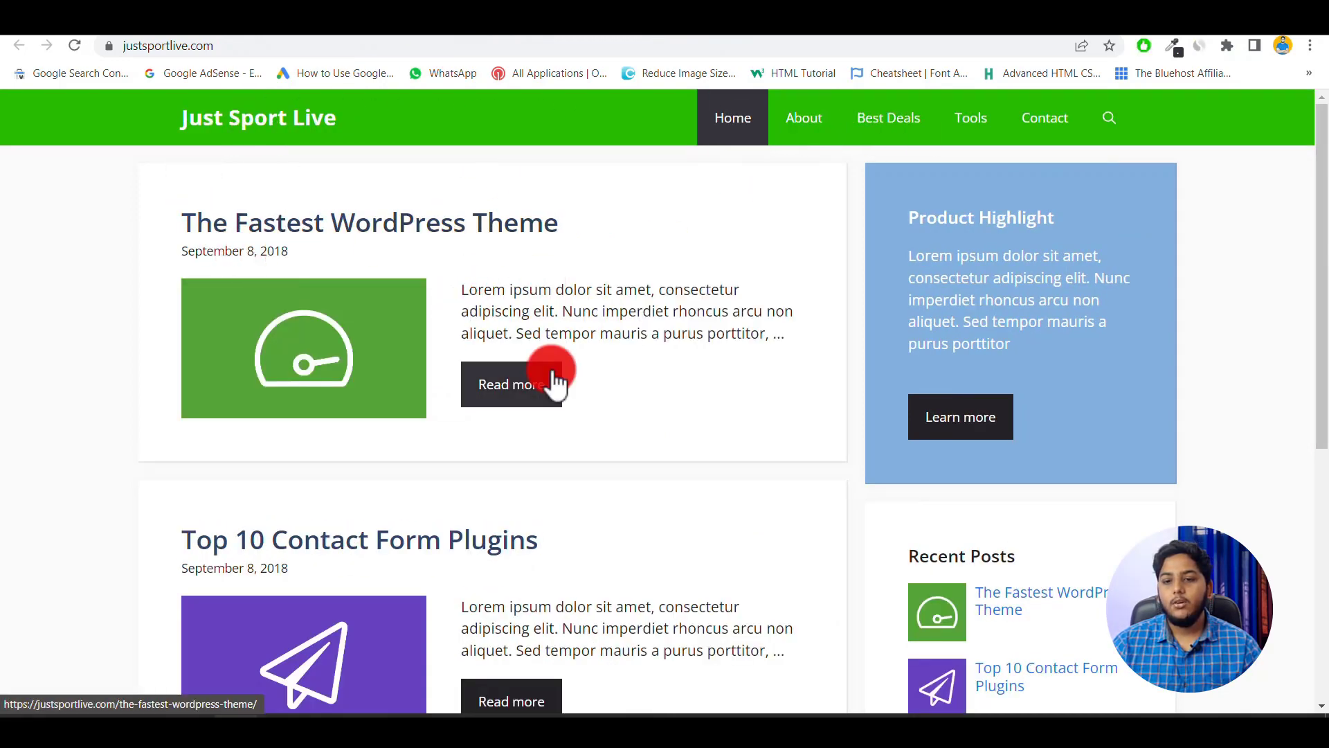
pyautogui.scroll(-7, 553, 372)
pyautogui.scroll(7, 555, 372)
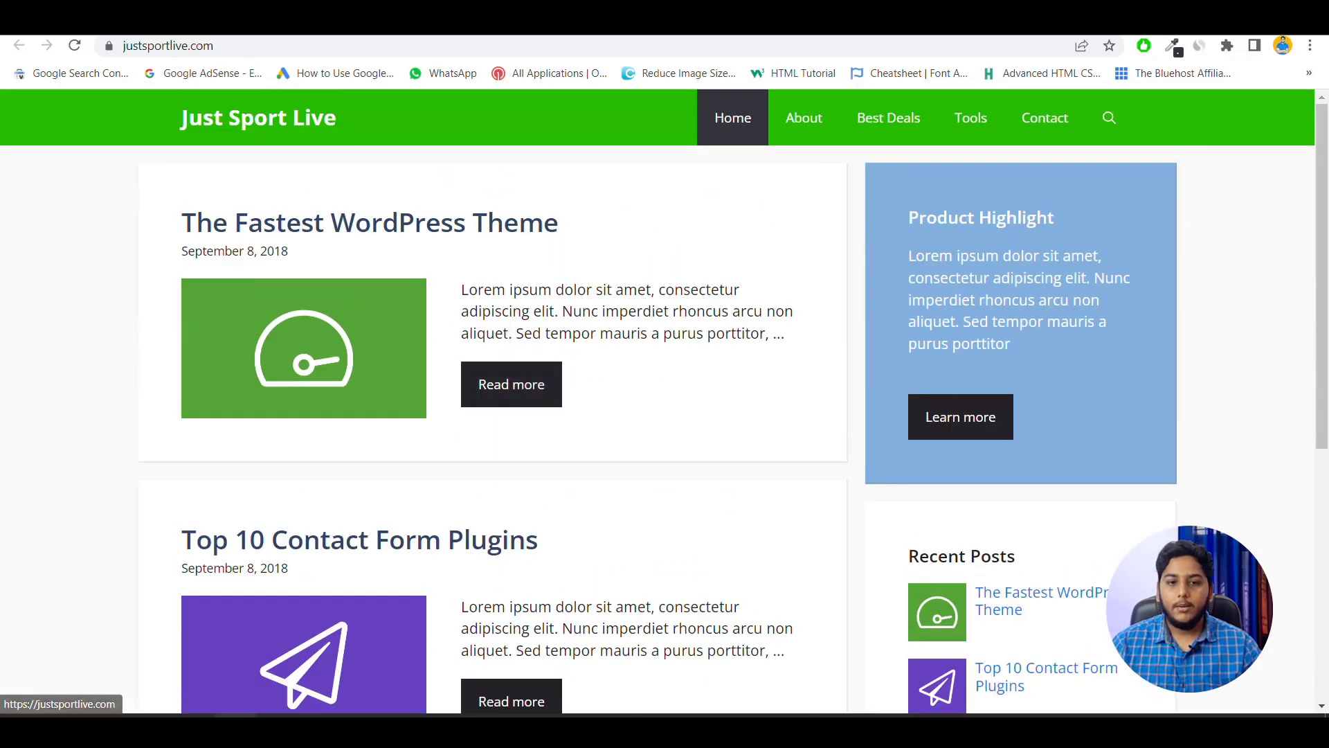
pyautogui.scroll(-7, 528, 416)
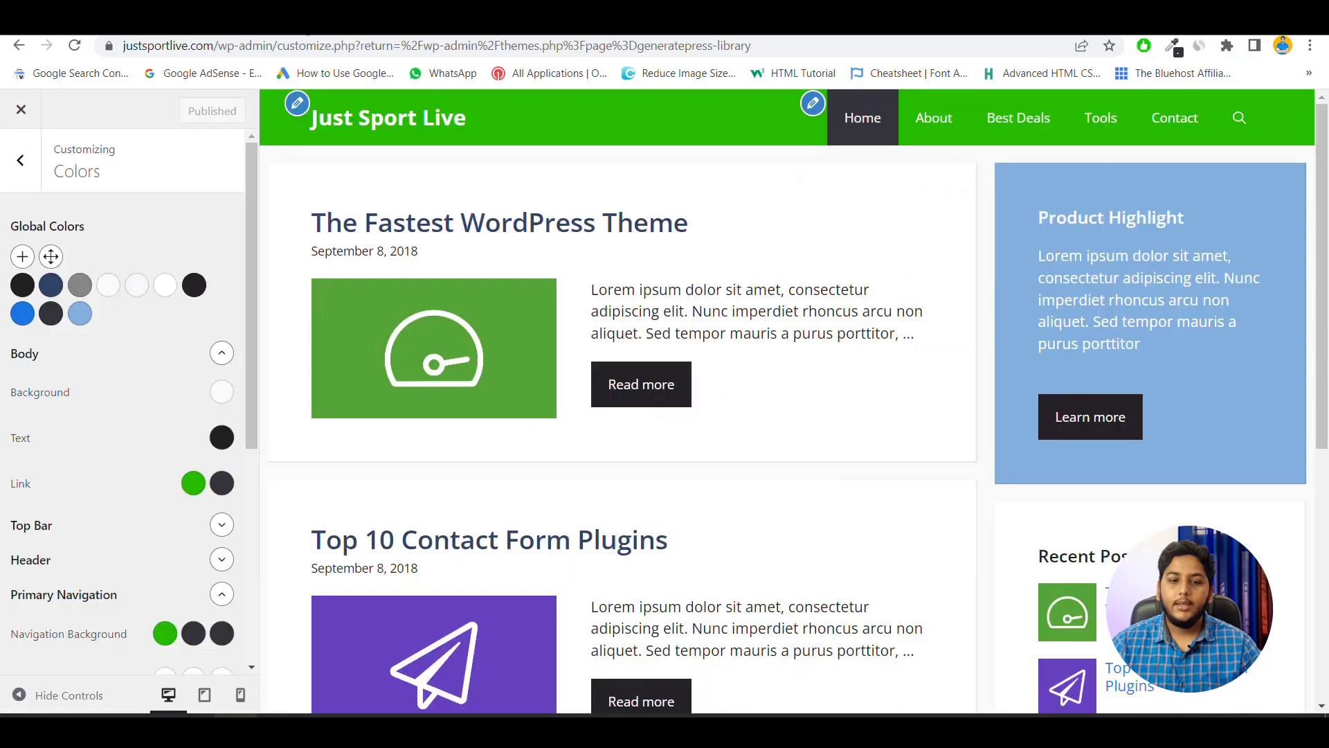
# Leave the Customizer, replace "Marketer • Built with GeneratePress" with "Just Sport Live" in the Site footer element, and update it.
pyautogui.click(21, 160)
pyautogui.click(21, 110)
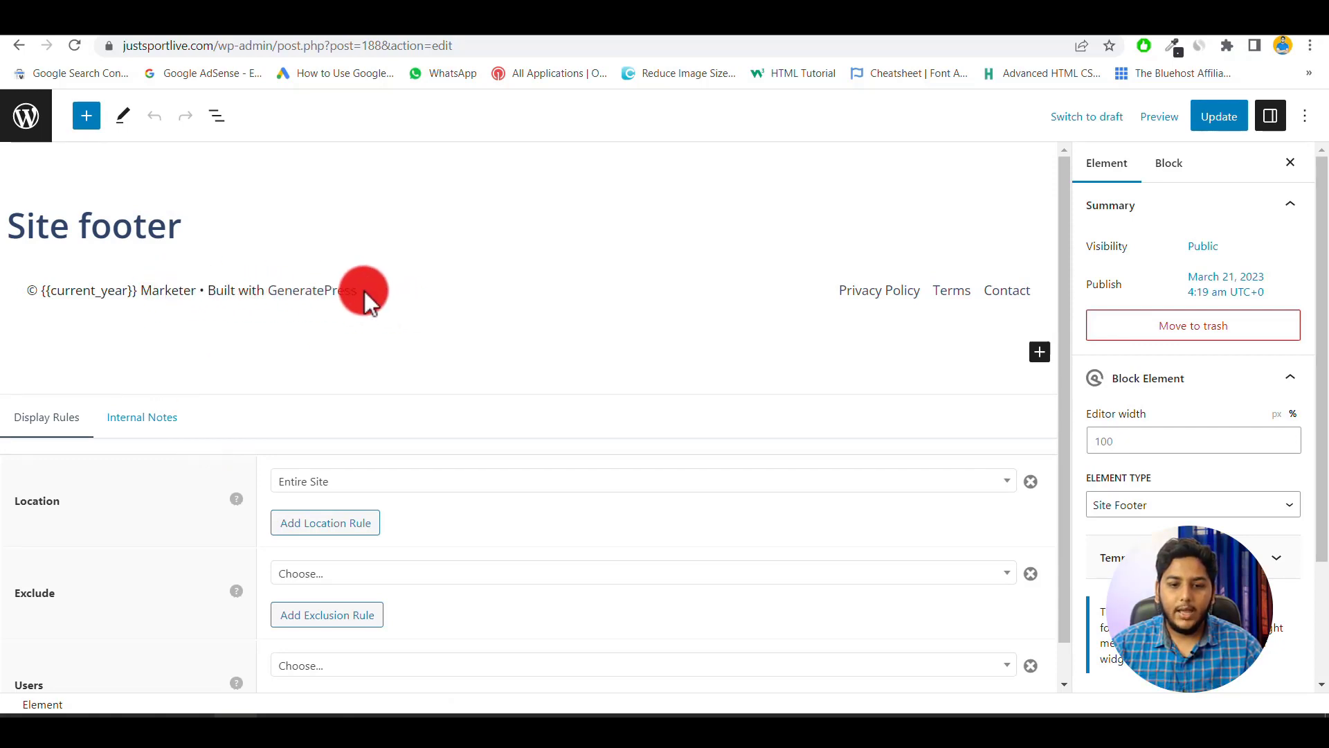
pyautogui.moveTo(367, 291); pyautogui.dragTo(269, 291)
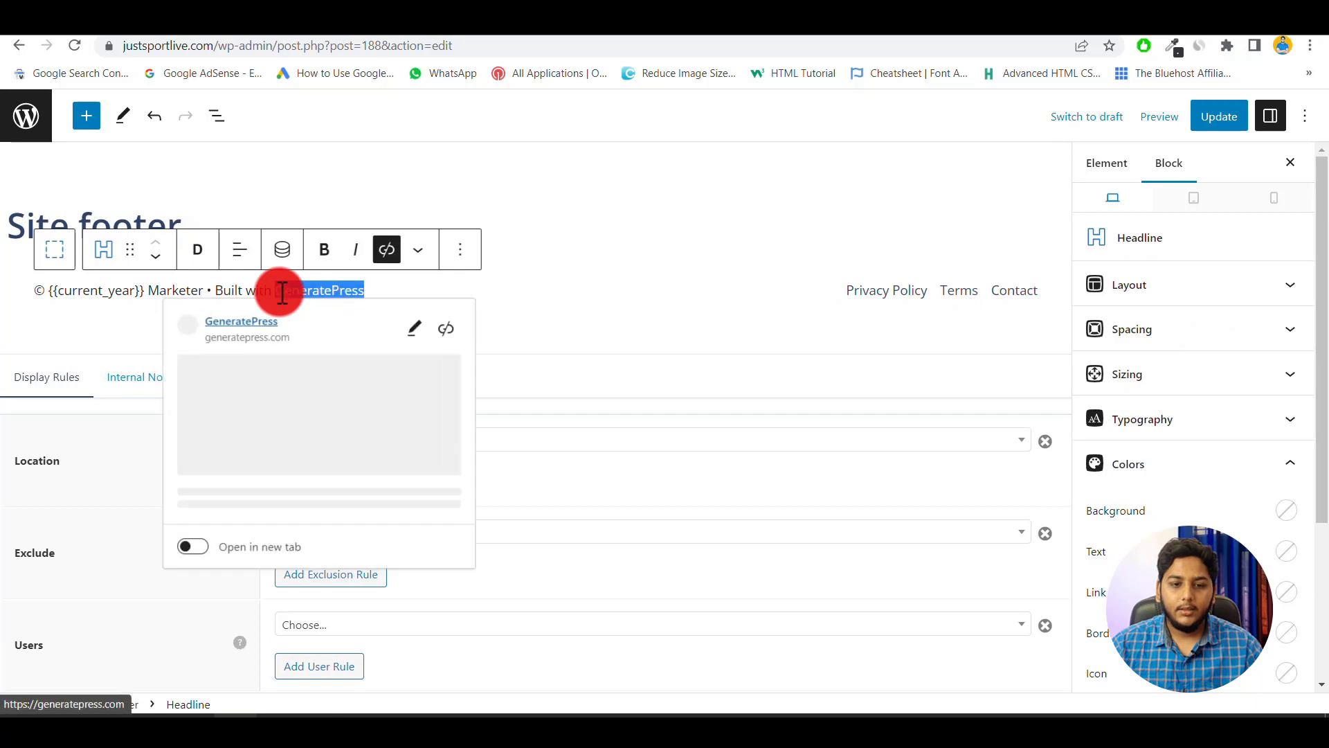
pyautogui.click(367, 289)
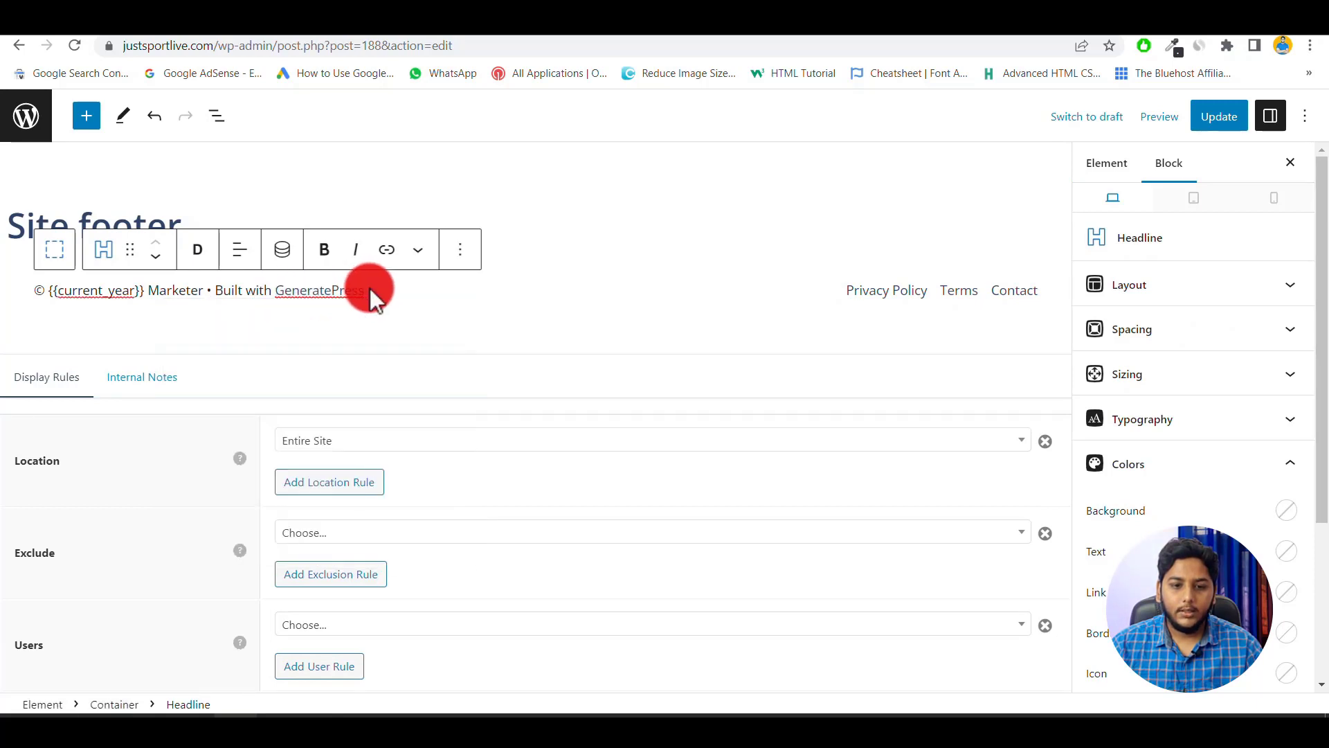
pyautogui.click(230, 281)
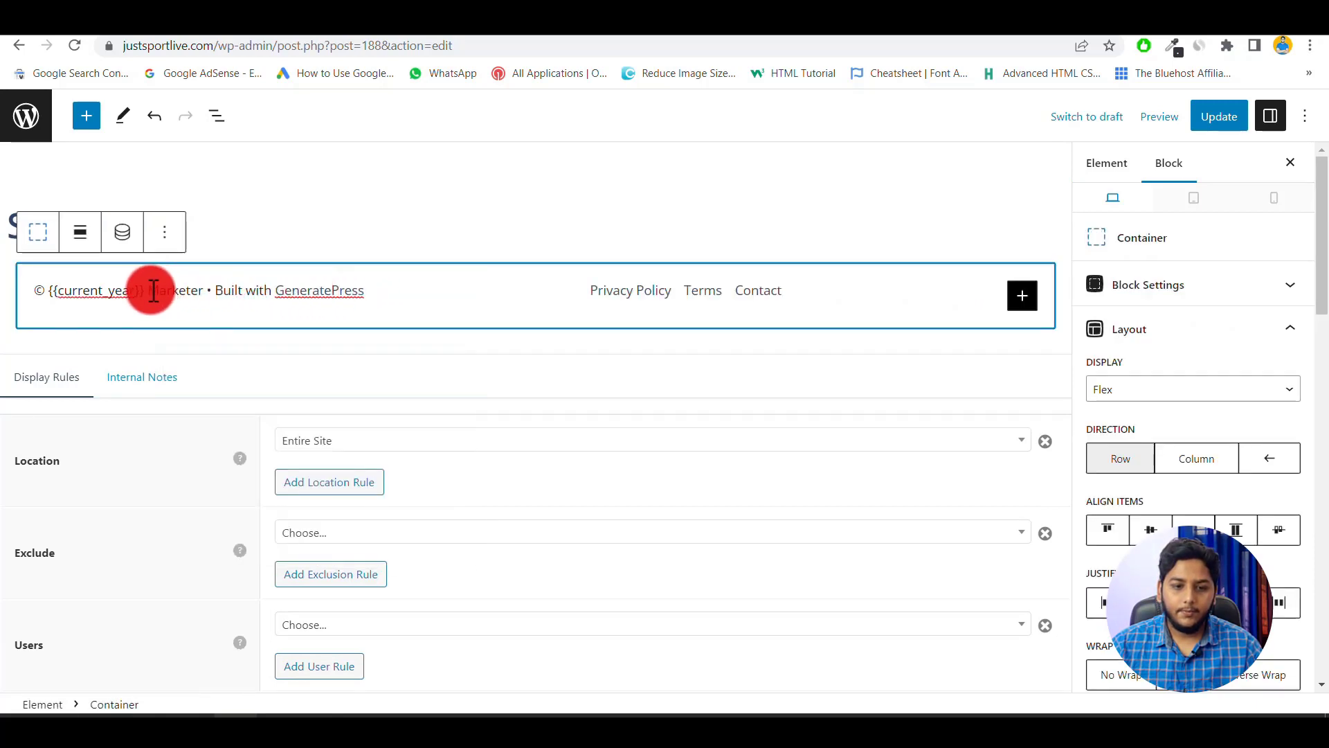
pyautogui.moveTo(150, 289); pyautogui.dragTo(369, 294)
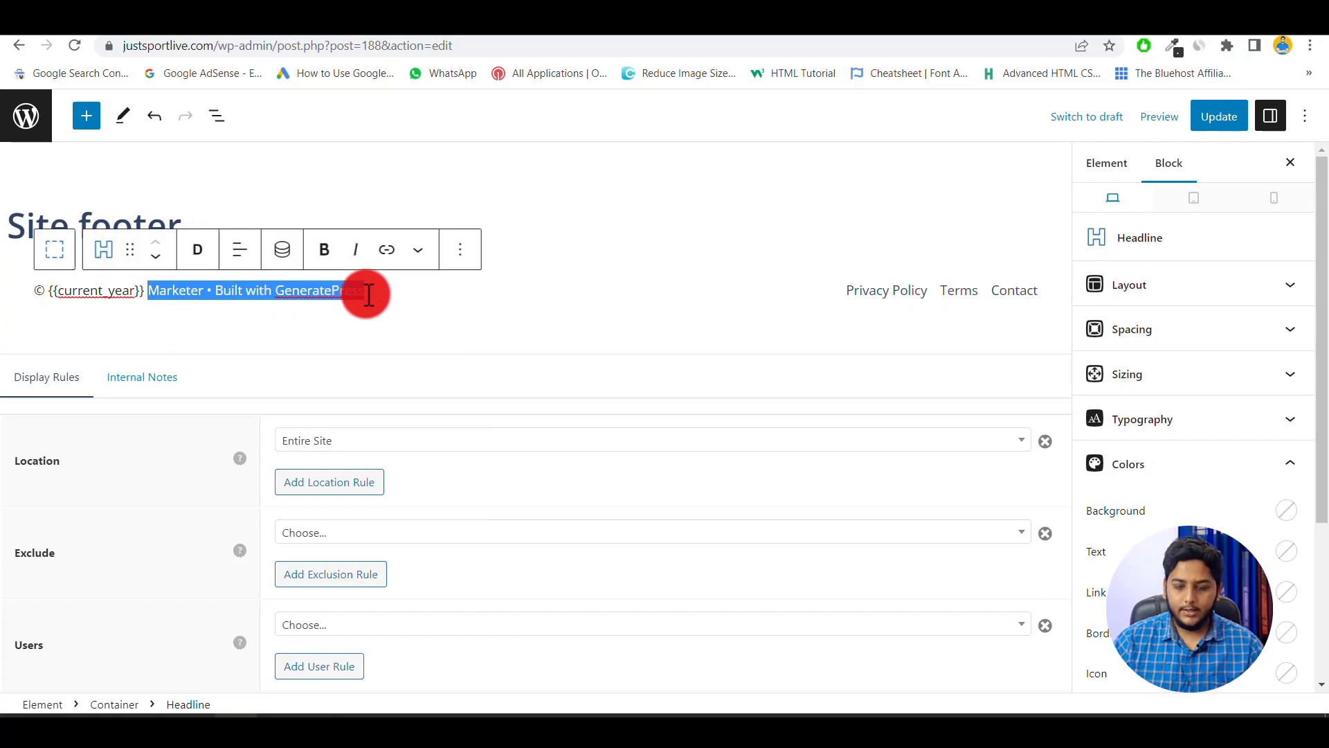
pyautogui.press('BackSpace')
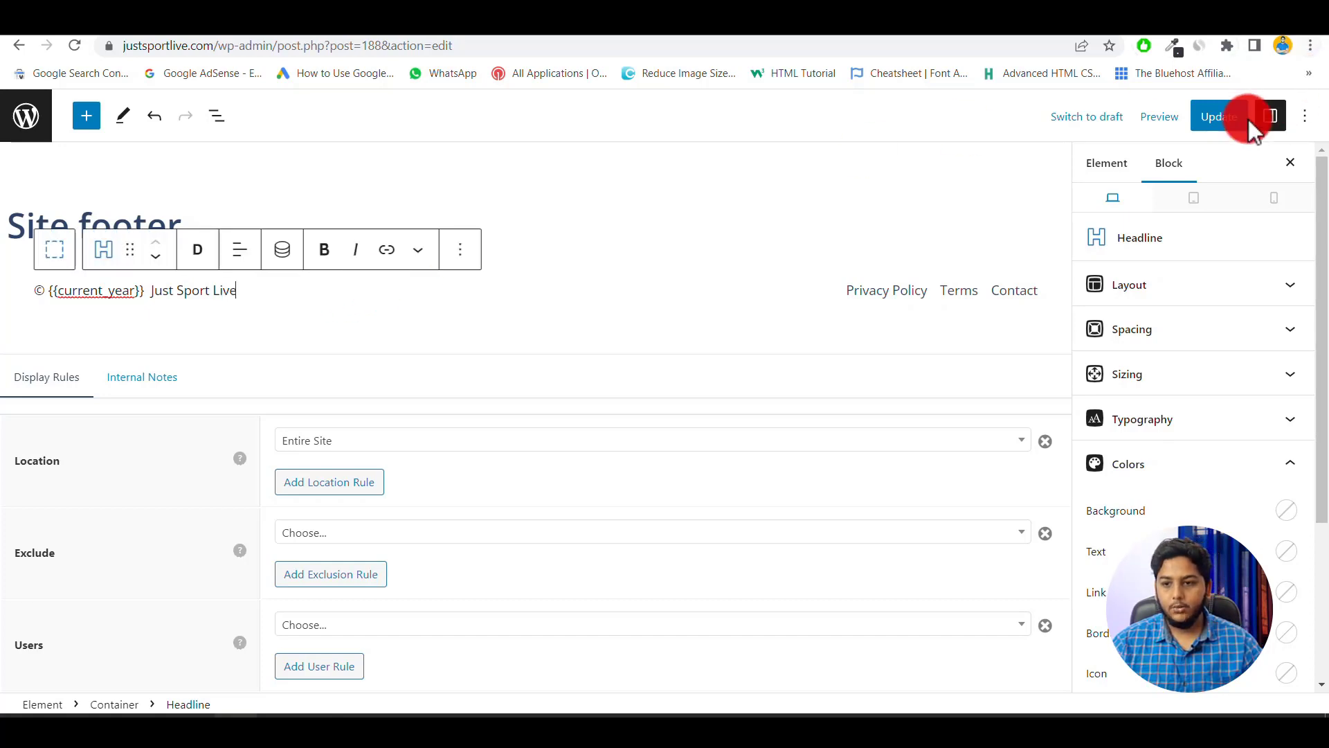
pyautogui.click(1220, 116)
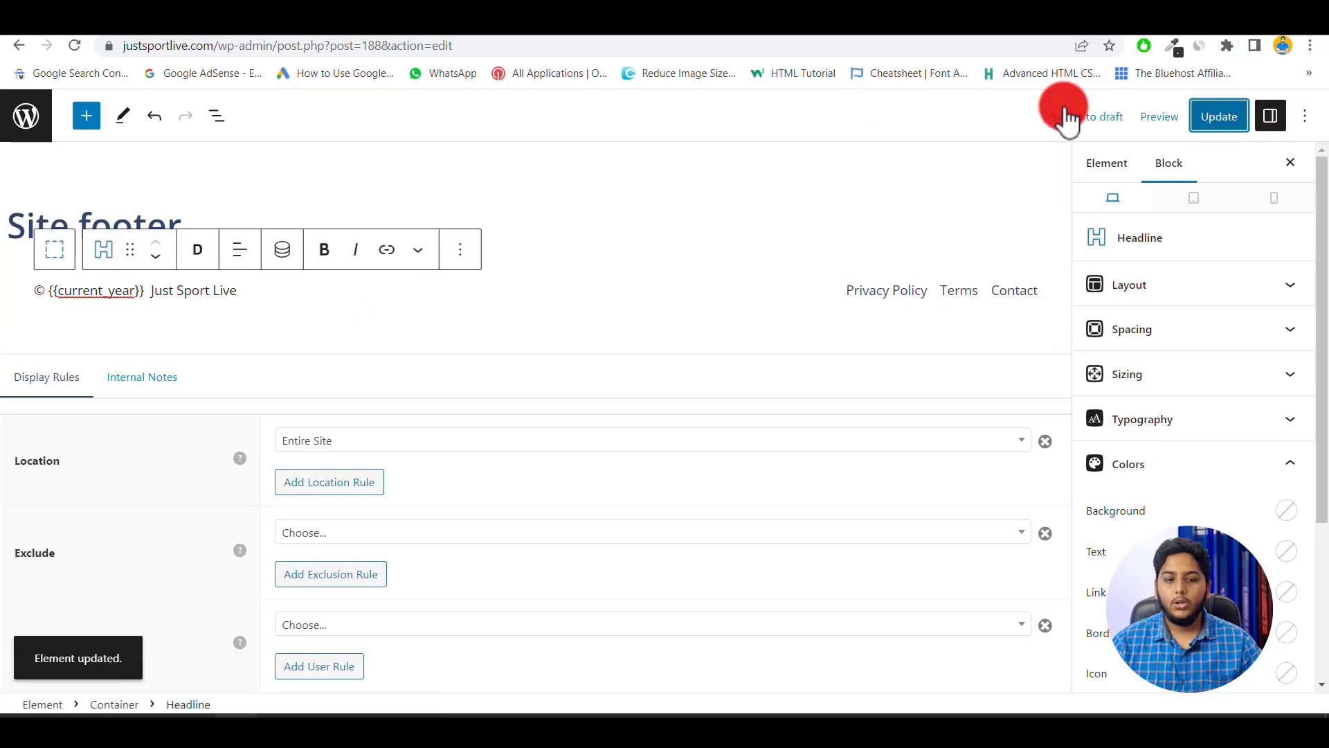
# Reload the live homepage to check the copyright text in its footer.
pyautogui.click(439, 43)
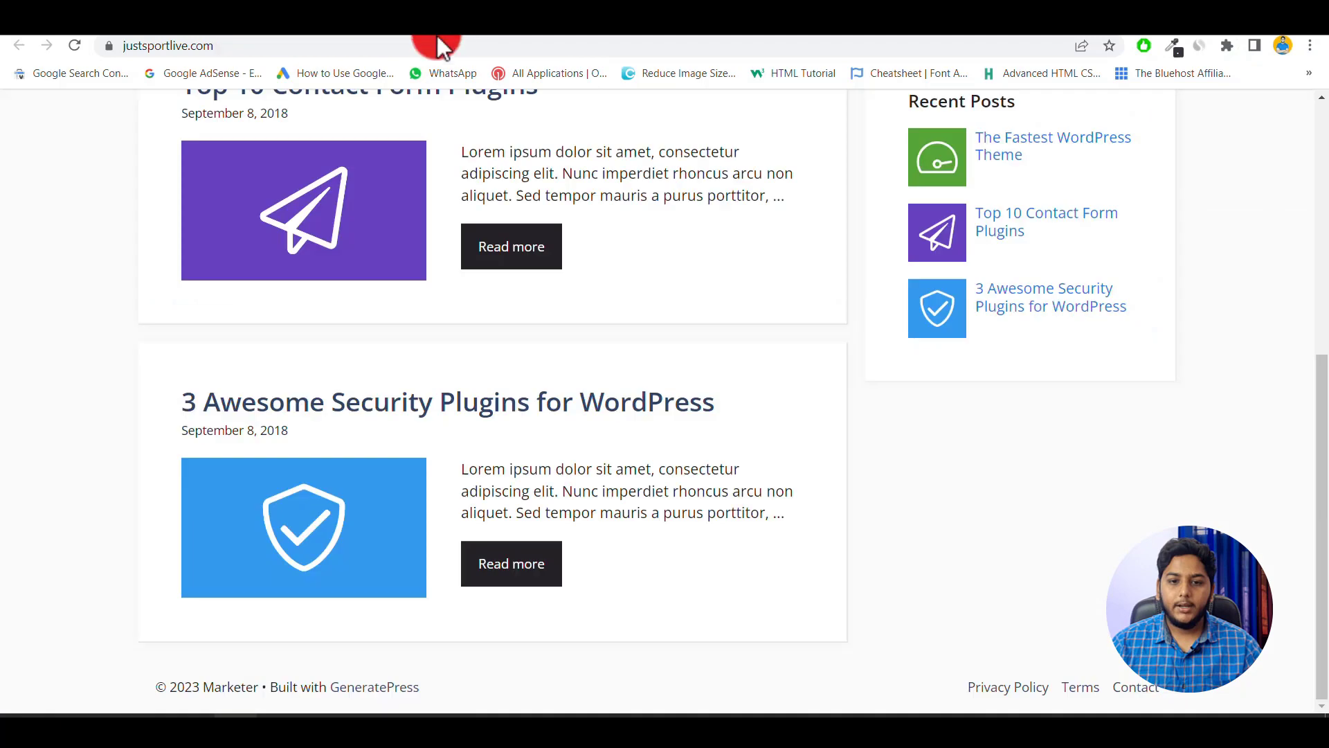
pyautogui.click(77, 46)
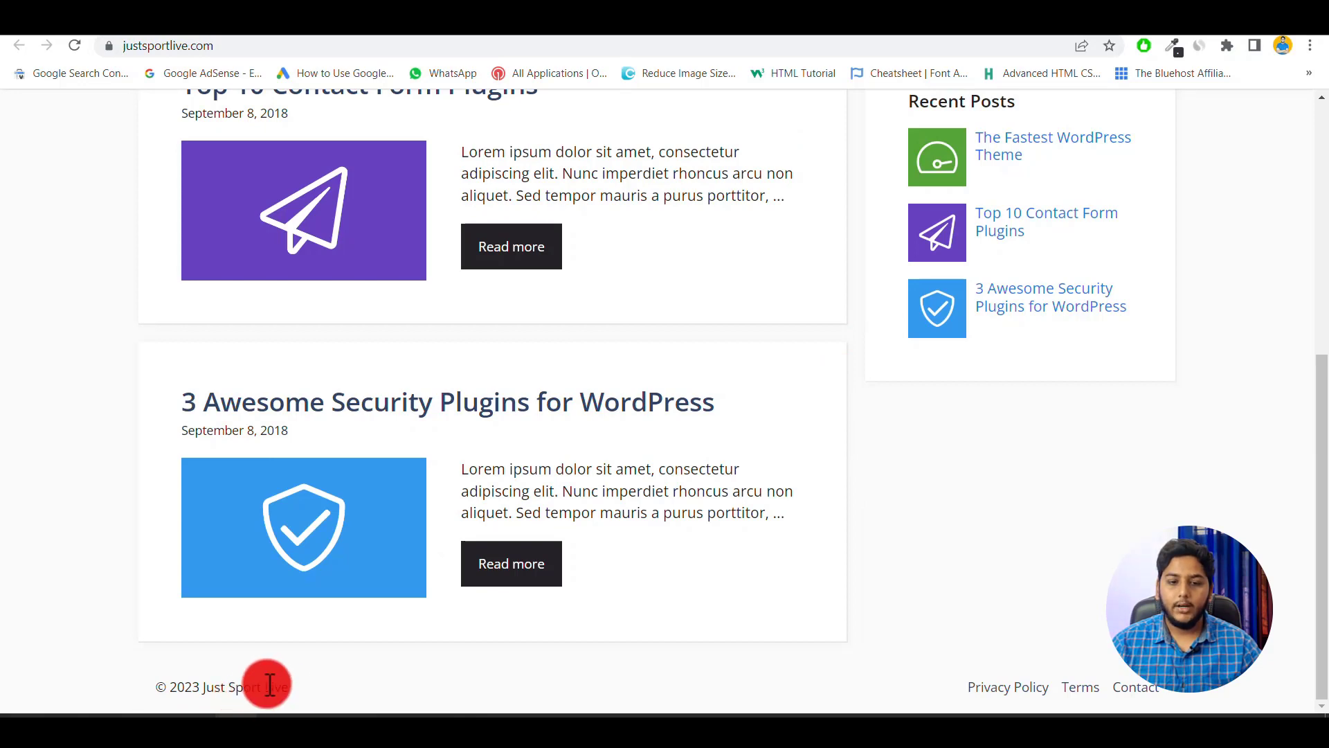
pyautogui.scroll(5, 524, 466)
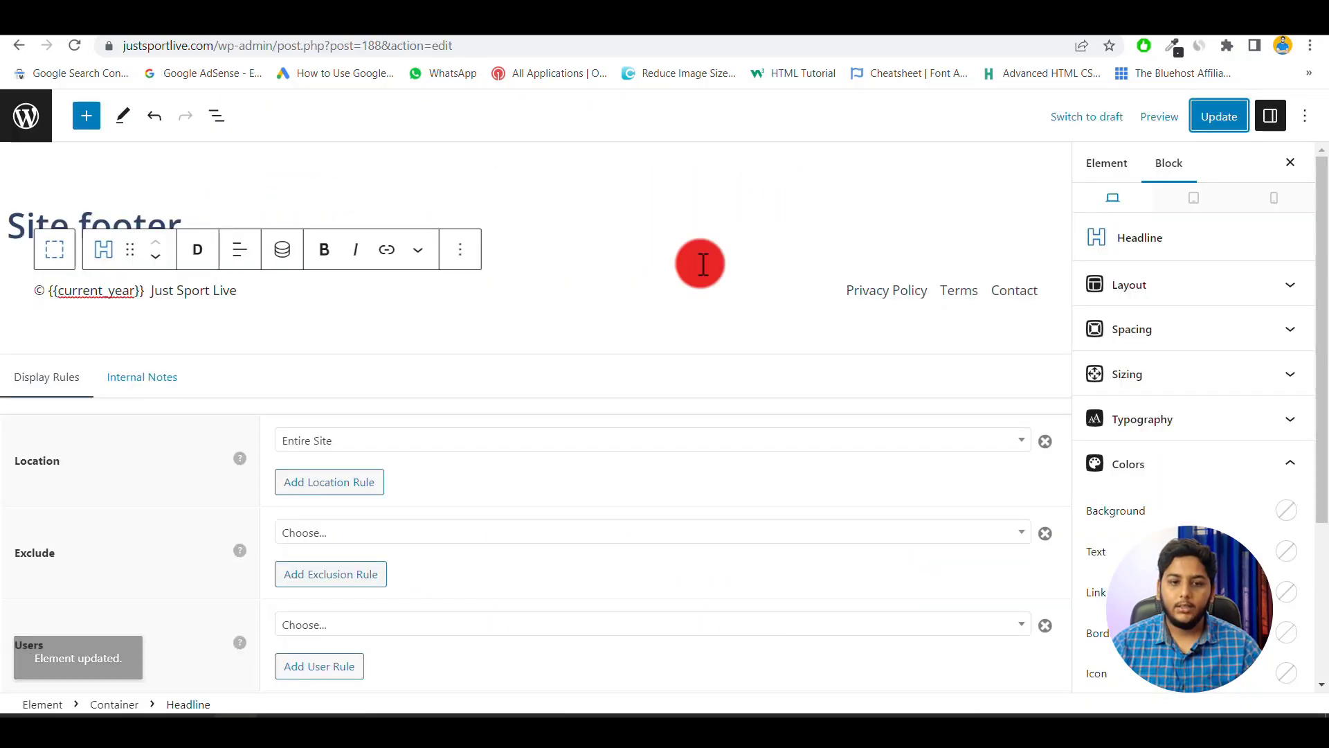
# Exit the footer element editor, open the theme Customizer, and review the live homepage's footer area.
pyautogui.click(25, 116)
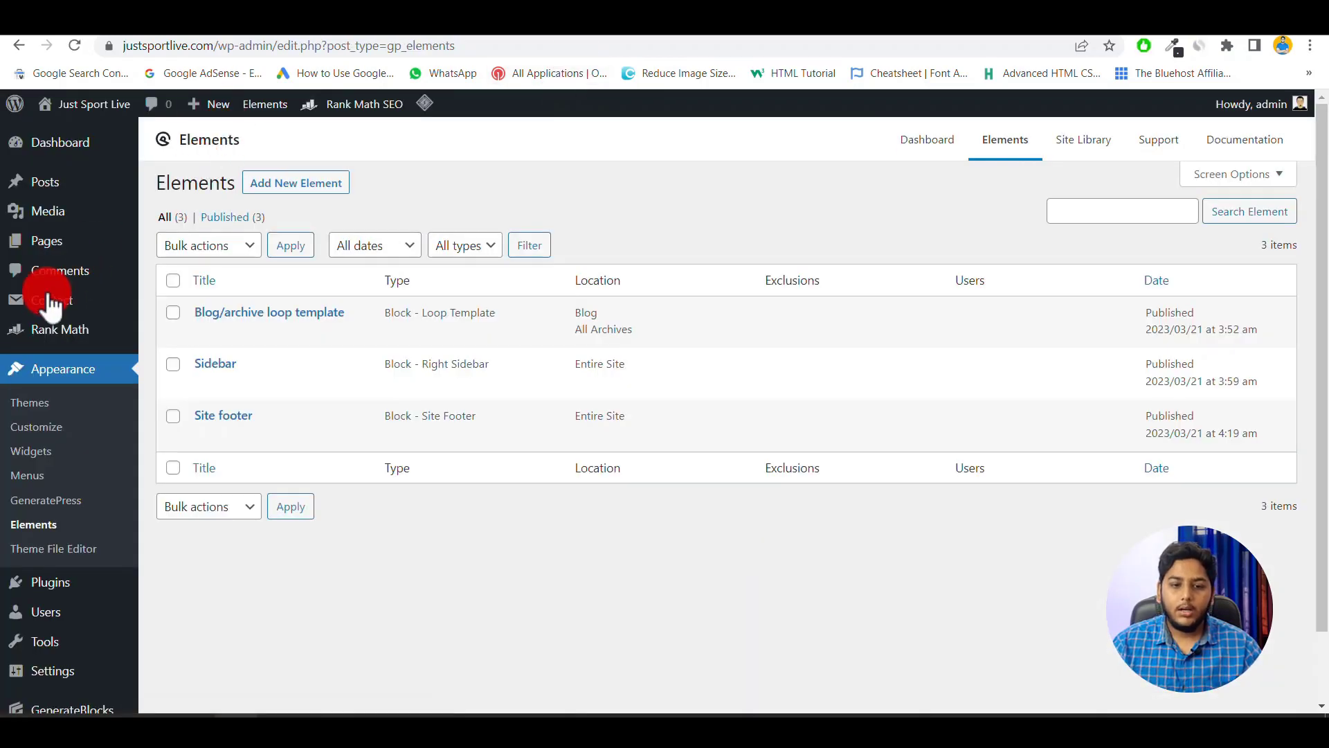
pyautogui.click(40, 435)
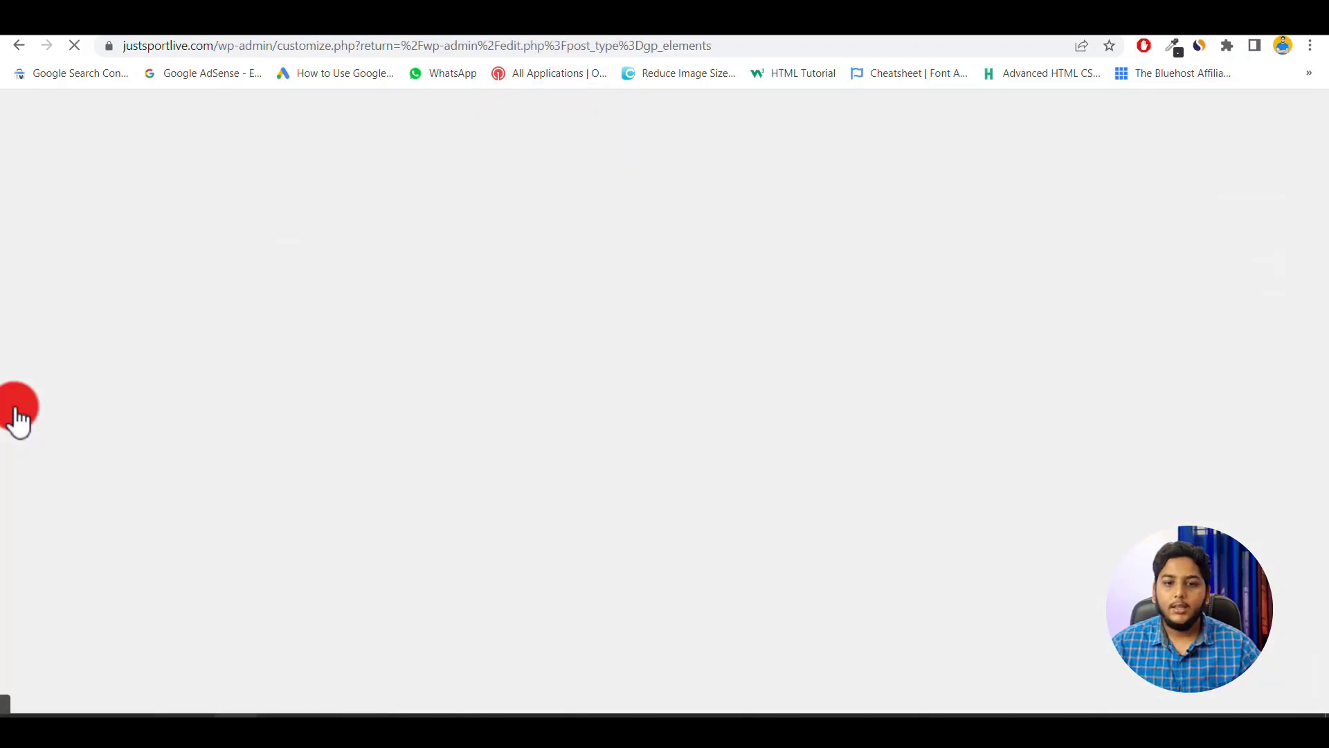
pyautogui.click(512, 31)
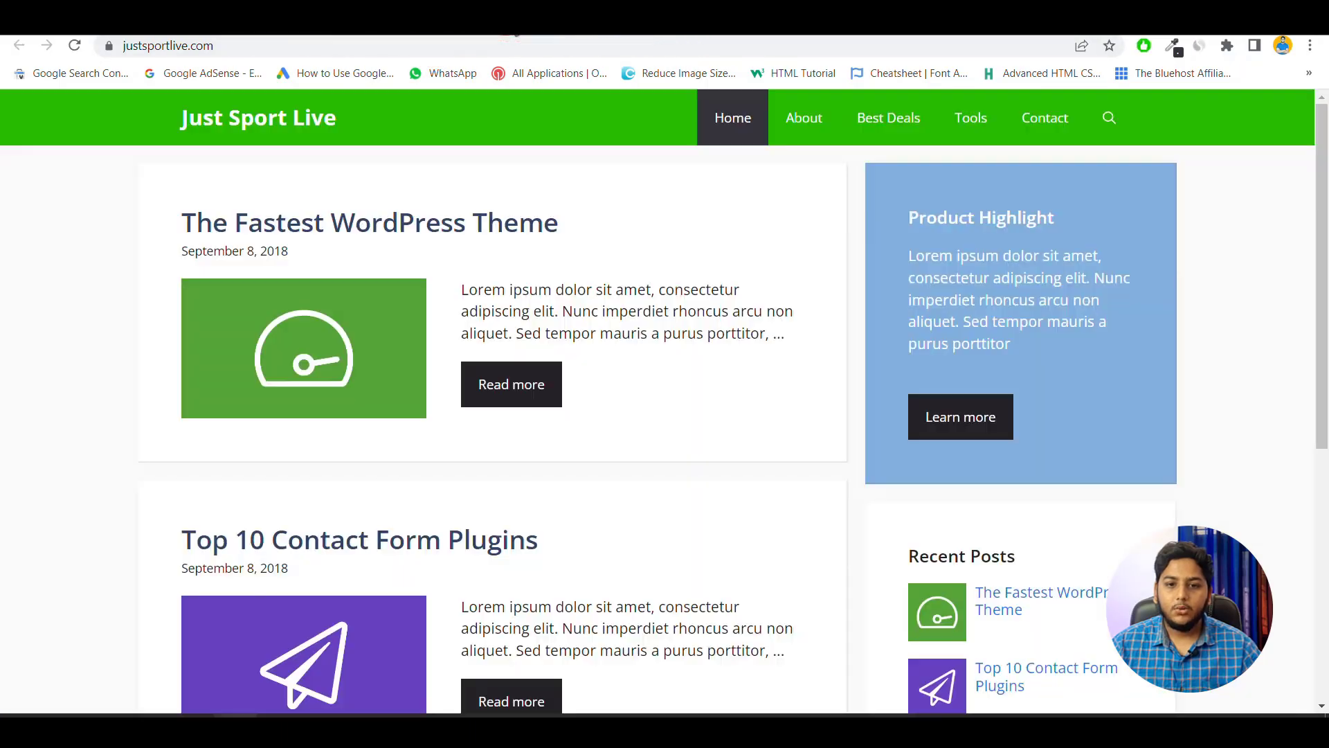
pyautogui.scroll(-6, 551, 545)
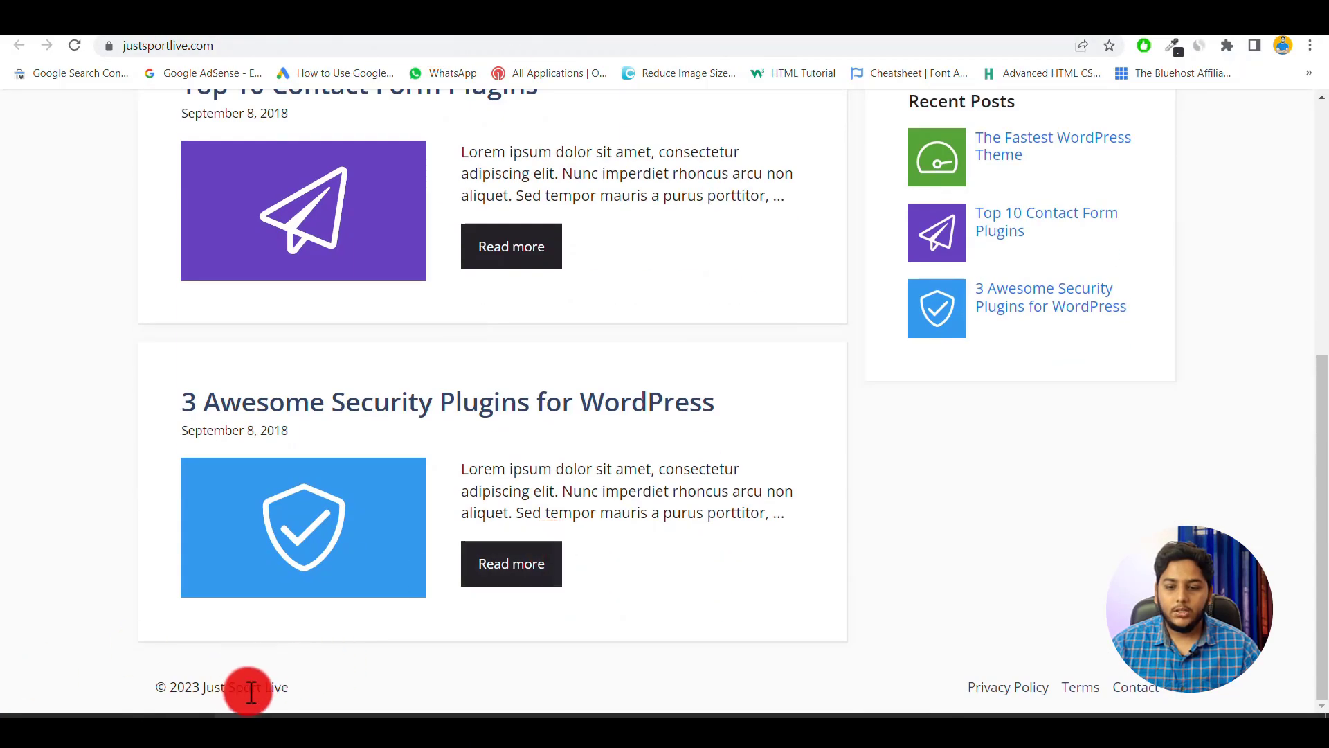
pyautogui.scroll(10, 588, 572)
pyautogui.scroll(-10, 588, 572)
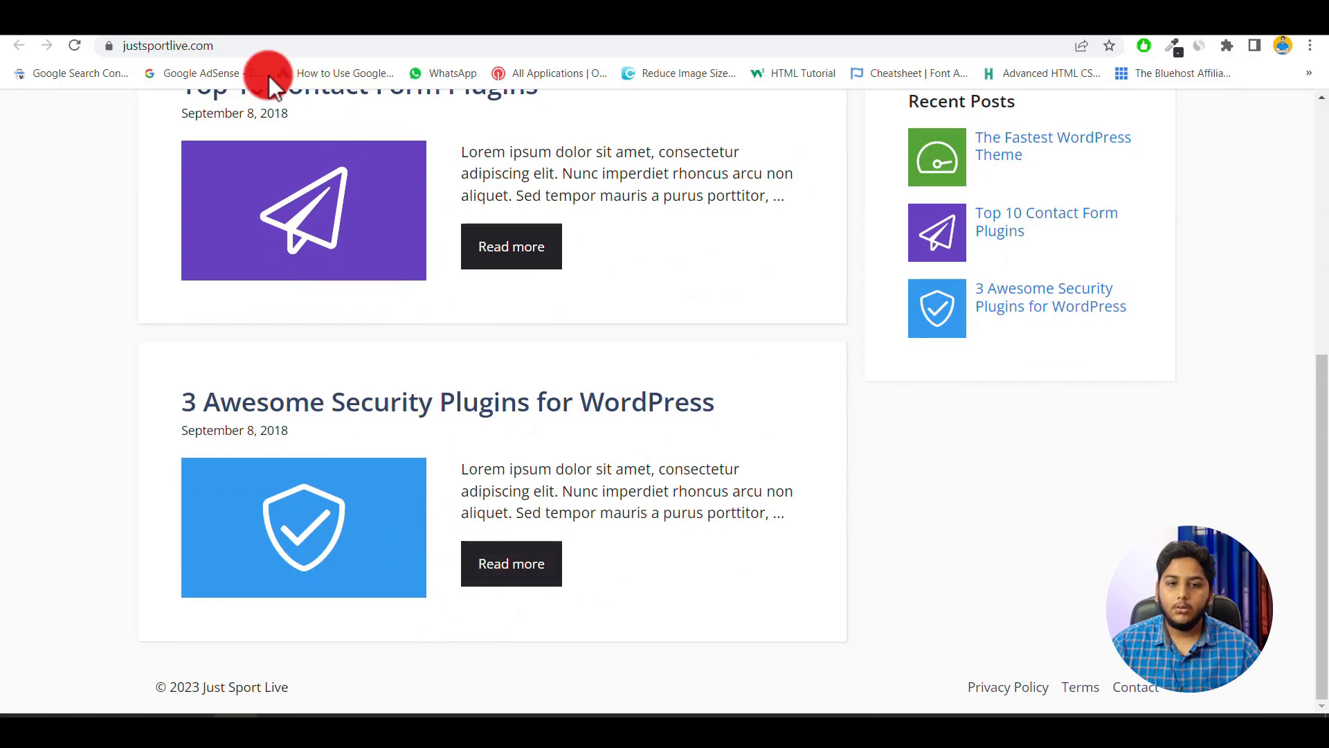
# Return to the Customizer, dismiss the autosave notice, and set Footer Widgets to 3 in the footer layout settings.
pyautogui.click(315, 31)
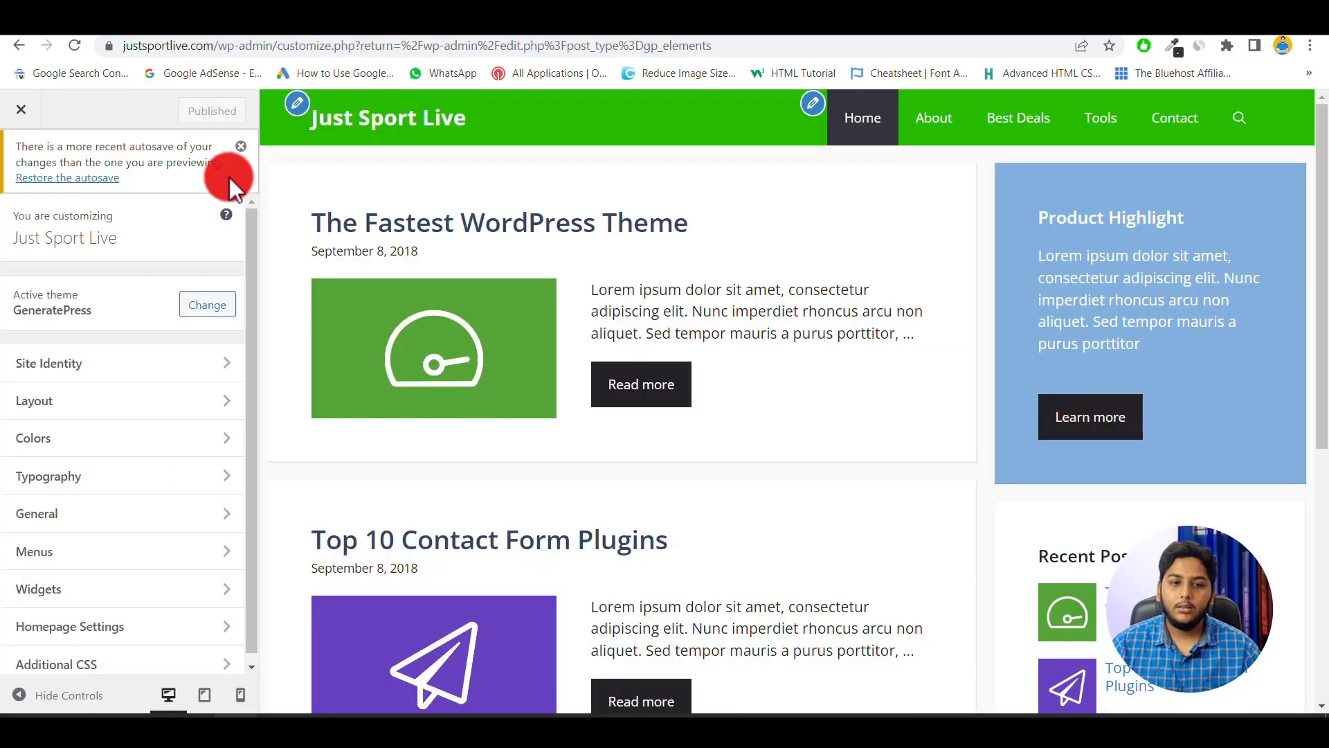
pyautogui.click(242, 145)
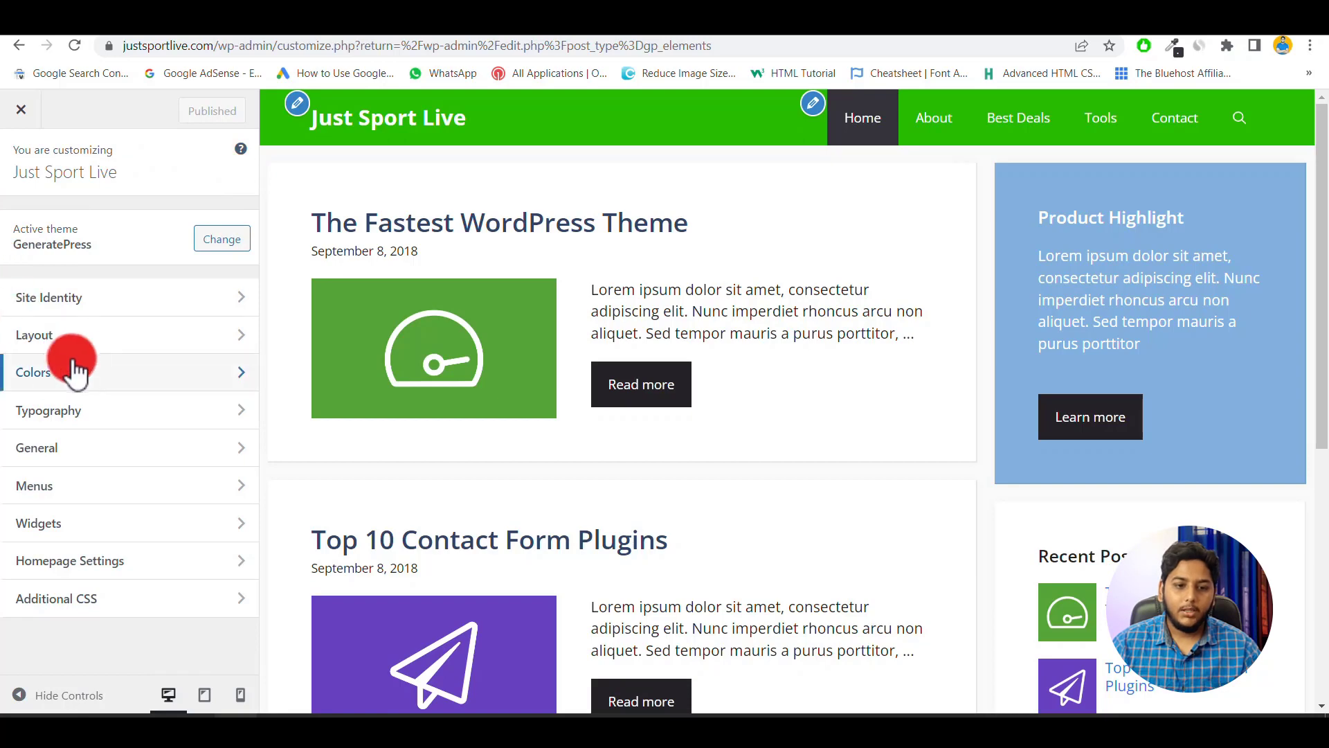
pyautogui.click(74, 338)
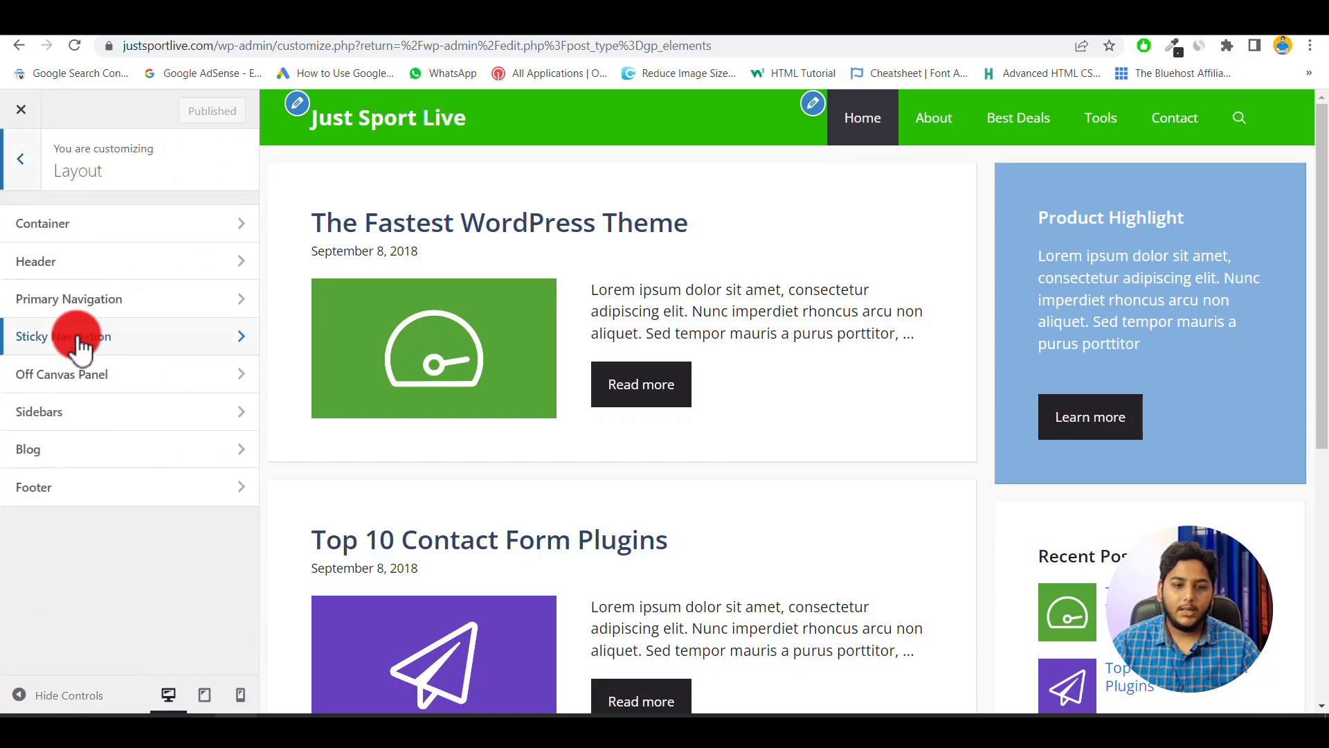
pyautogui.click(76, 488)
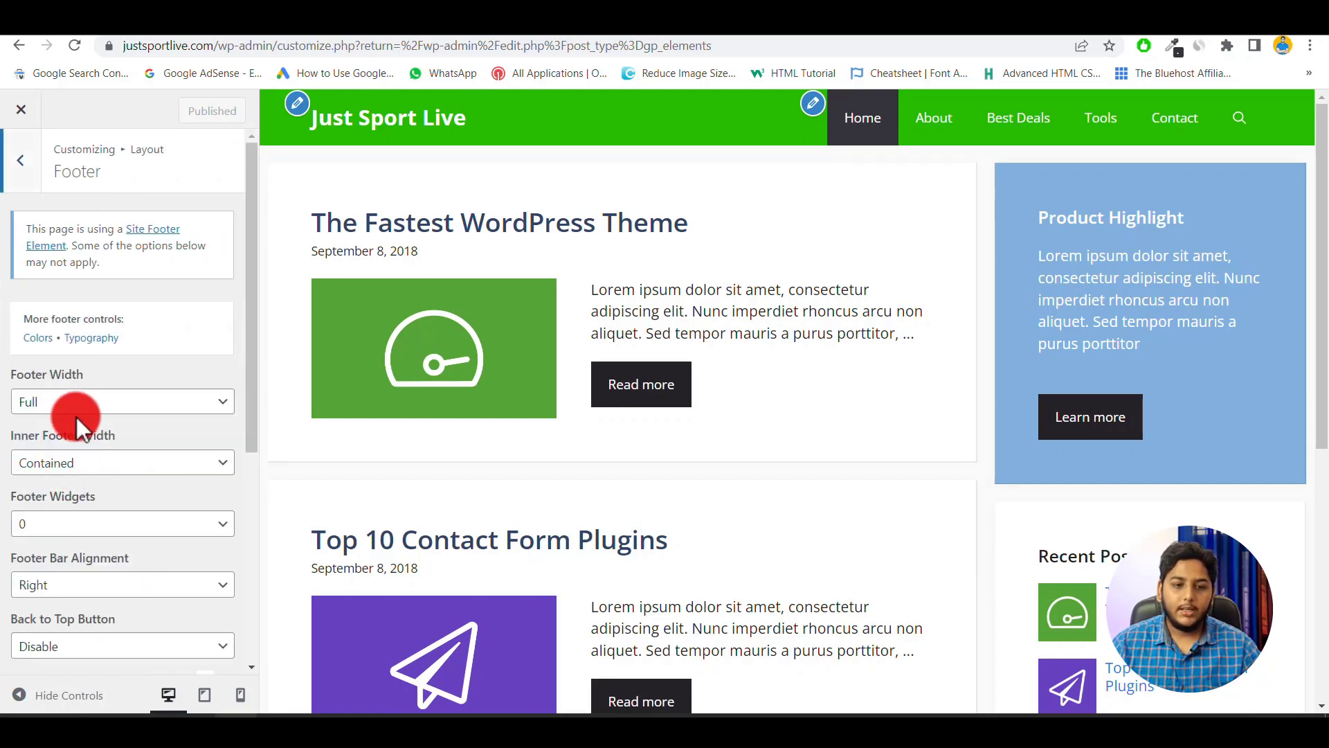
pyautogui.click(88, 531)
pyautogui.click(25, 595)
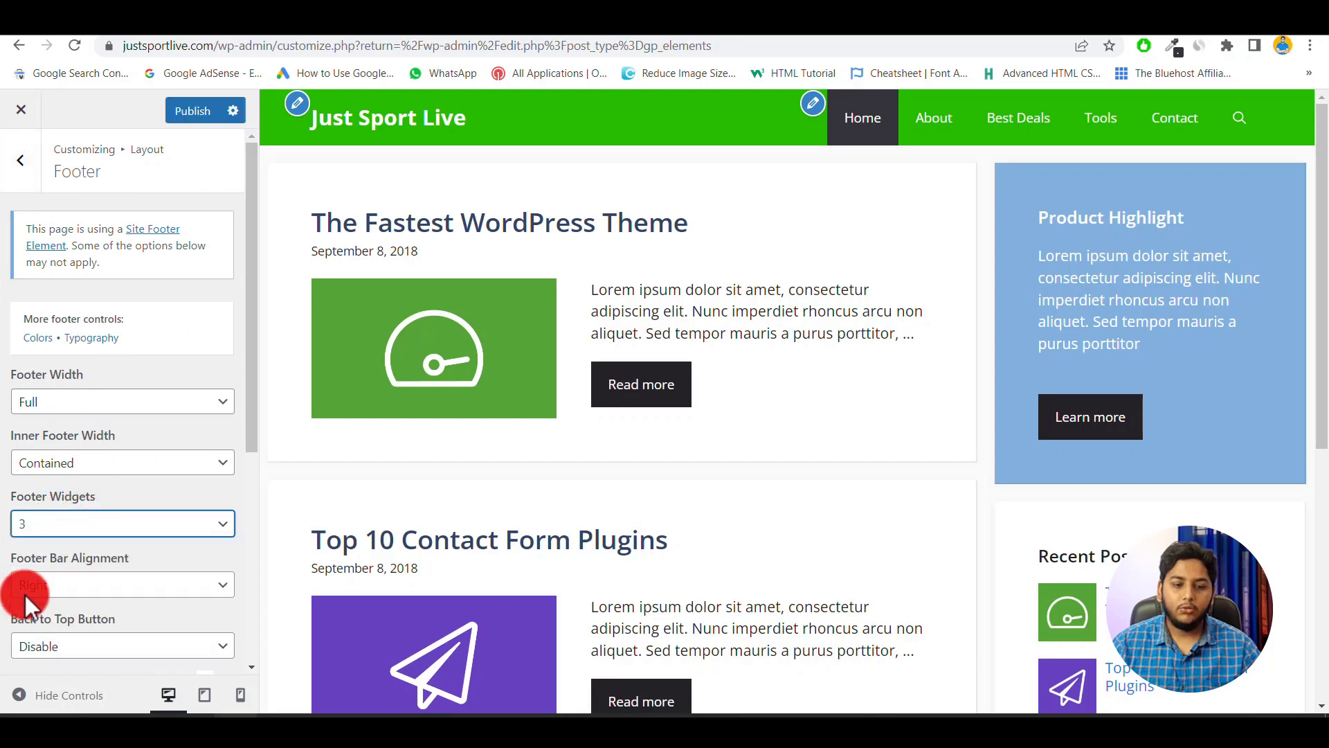
# Enable the Back to Top Button in the footer layout settings and publish the change.
pyautogui.scroll(-5, 138, 484)
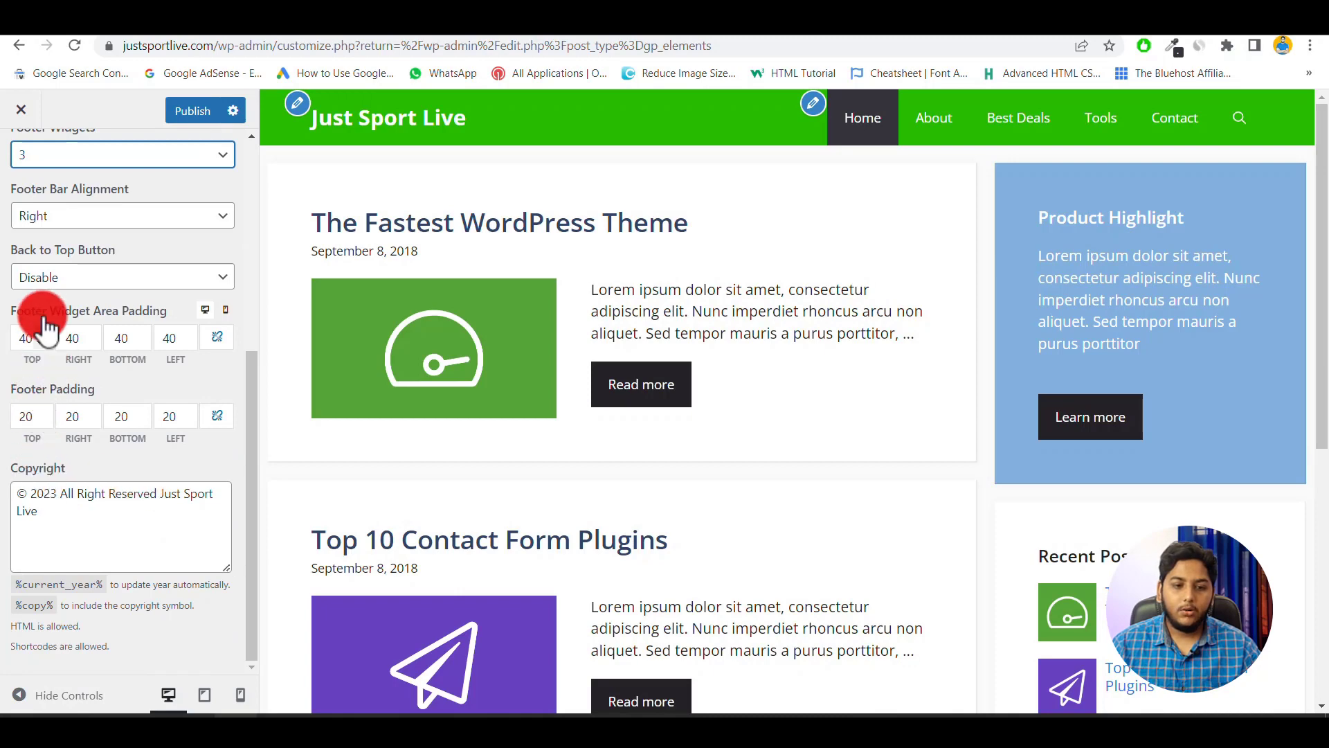
pyautogui.click(108, 278)
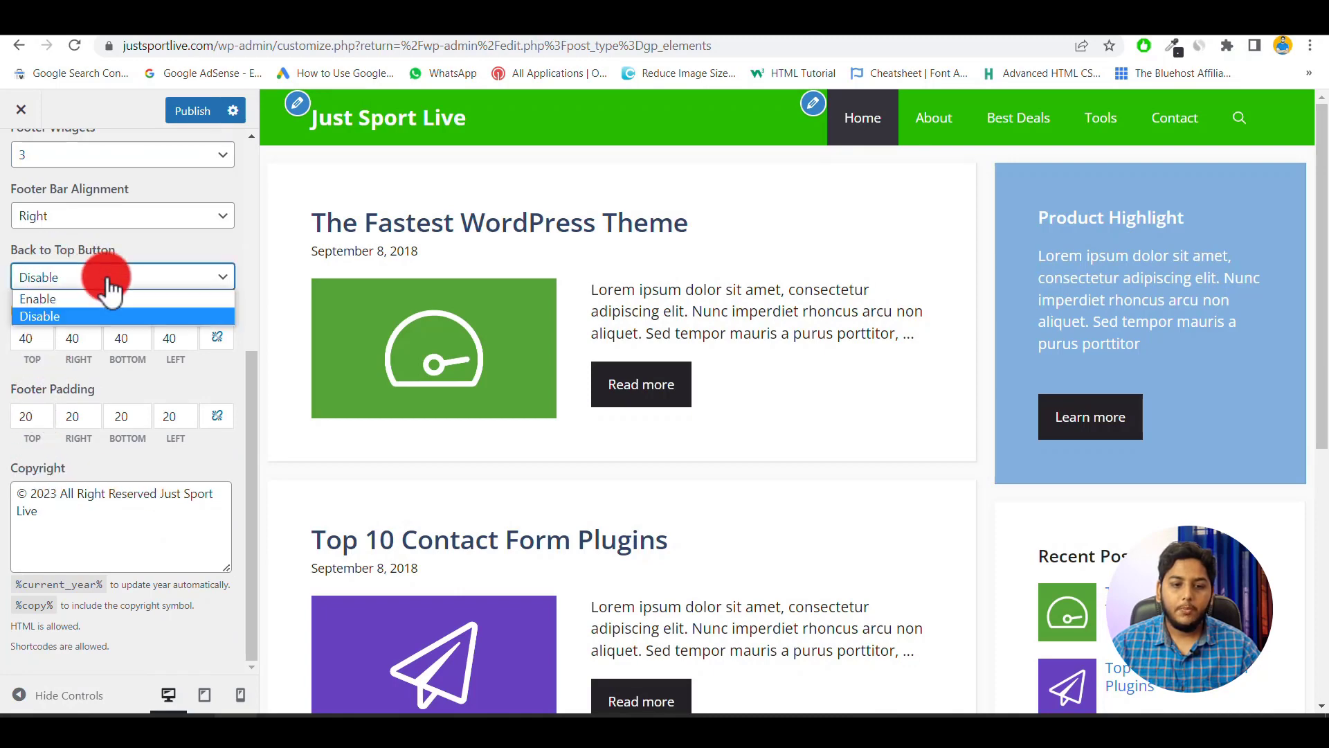
pyautogui.click(65, 299)
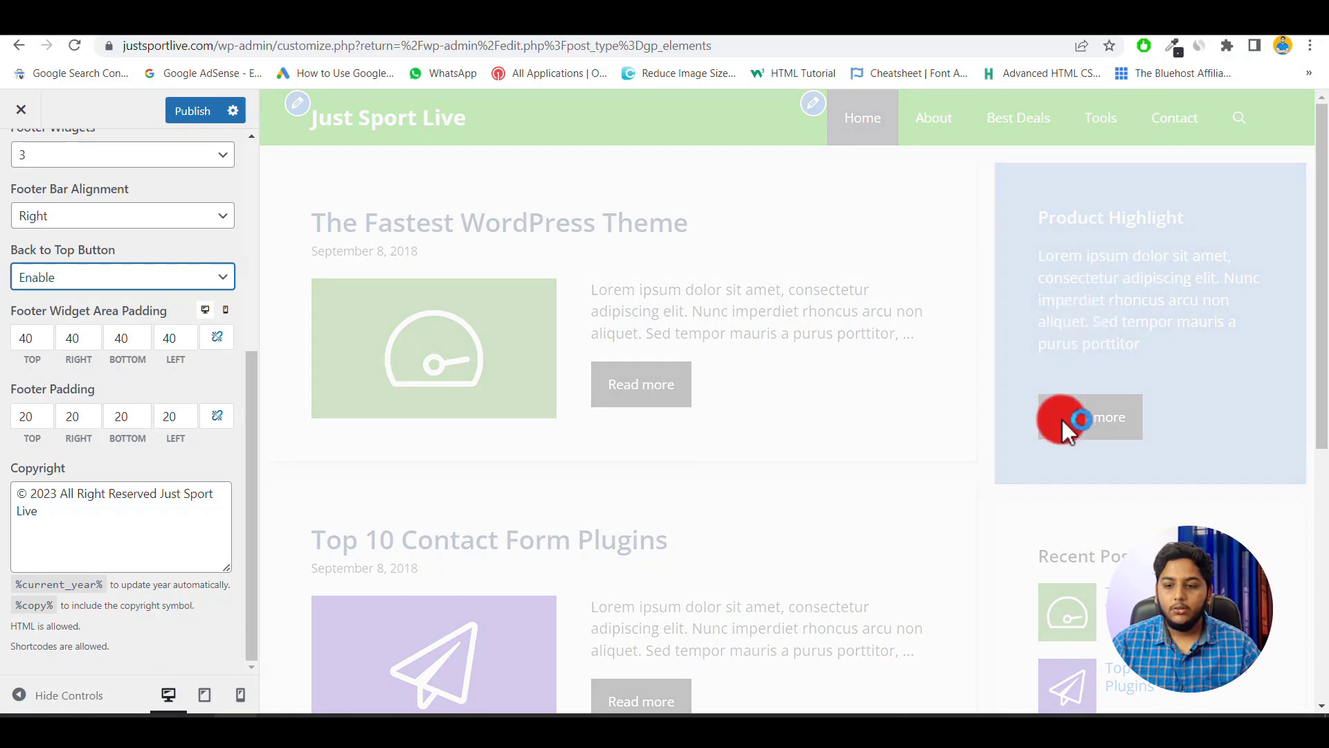
pyautogui.scroll(-6, 1062, 420)
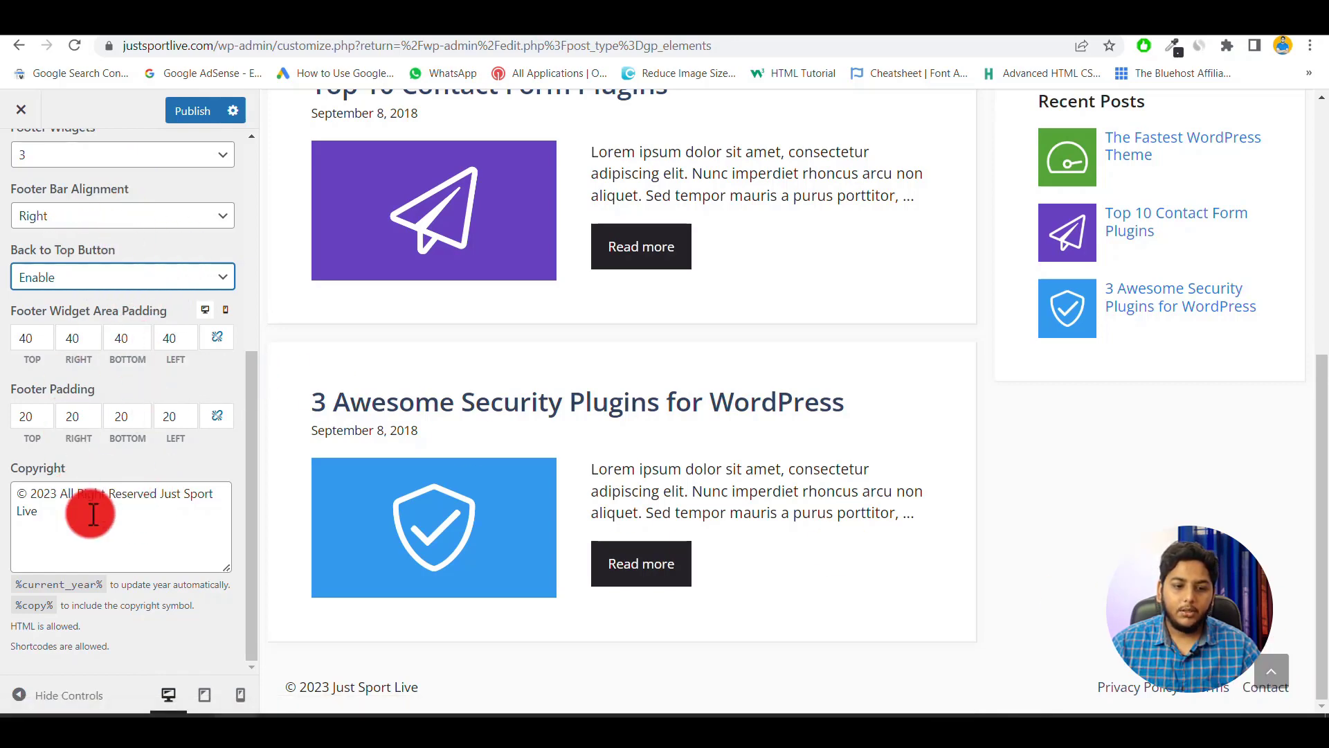
pyautogui.click(191, 113)
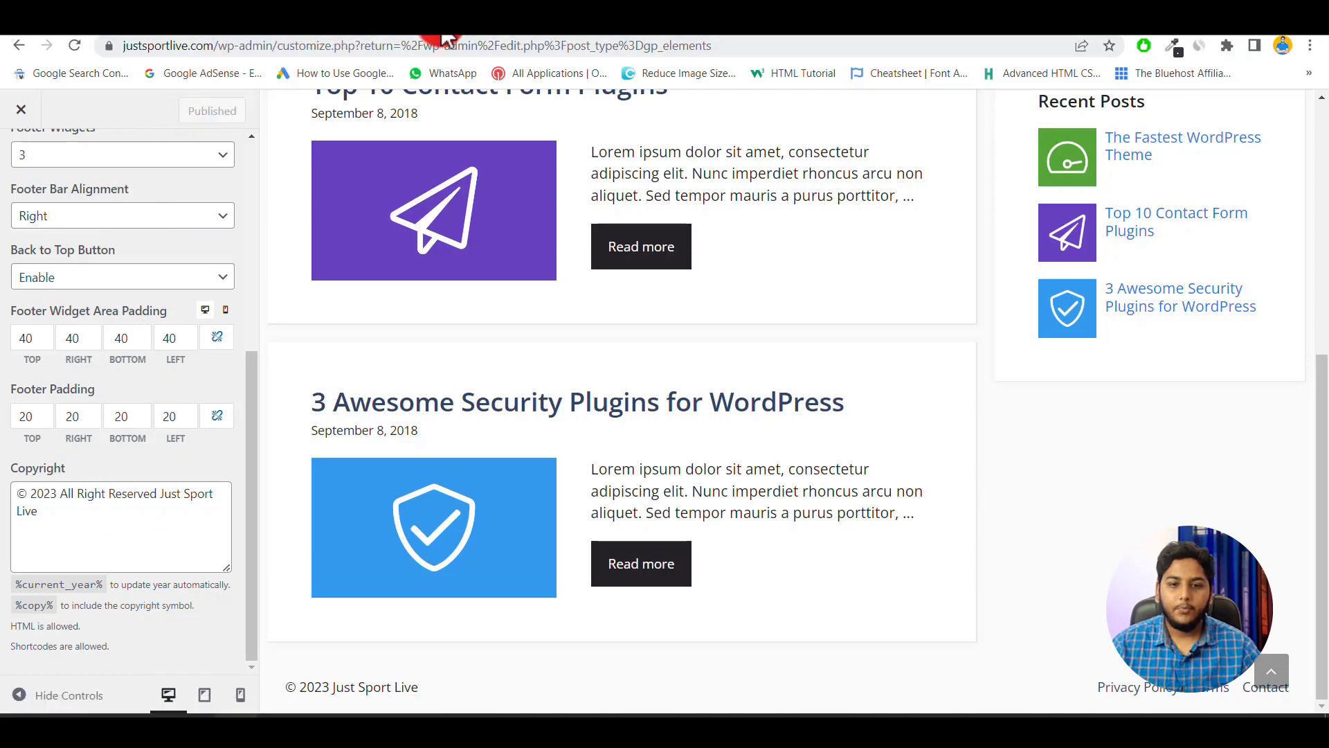
# Reload the live homepage and test its back-to-top button, checking the page from footer to header.
pyautogui.click(498, 34)
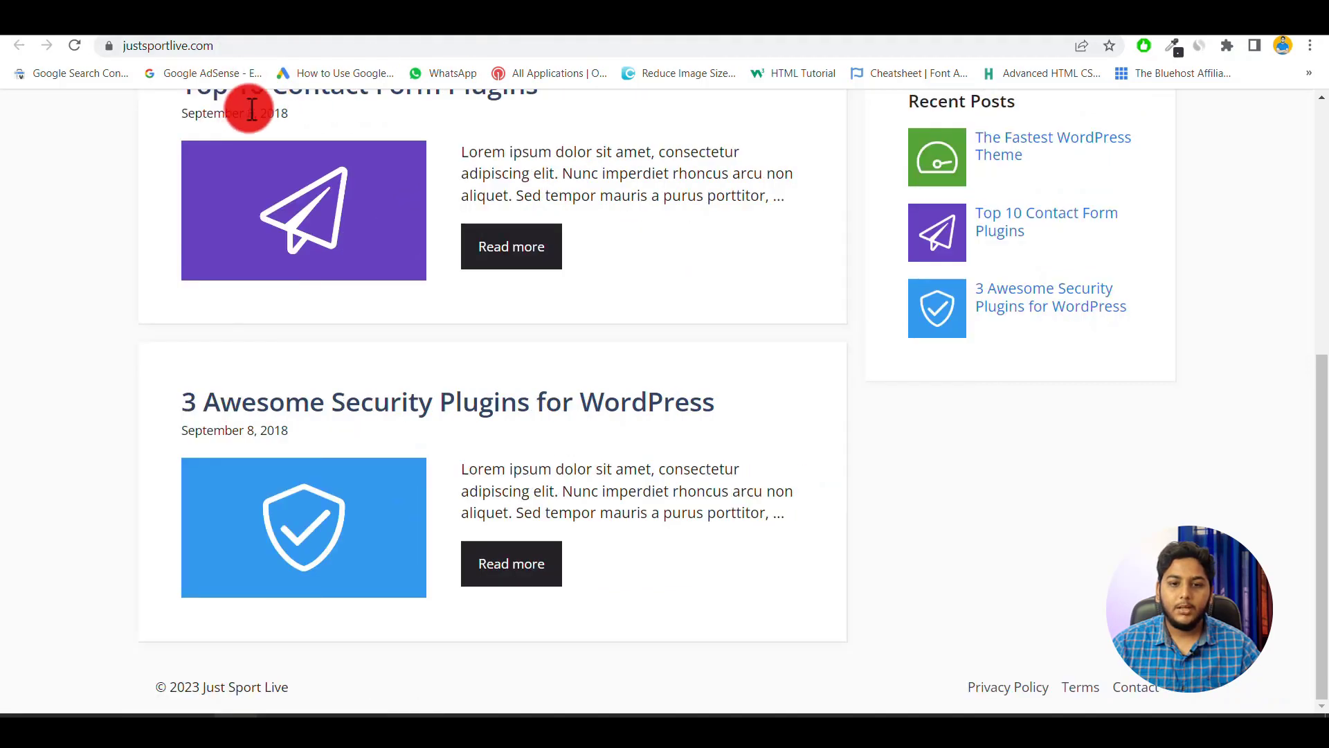
pyautogui.click(73, 47)
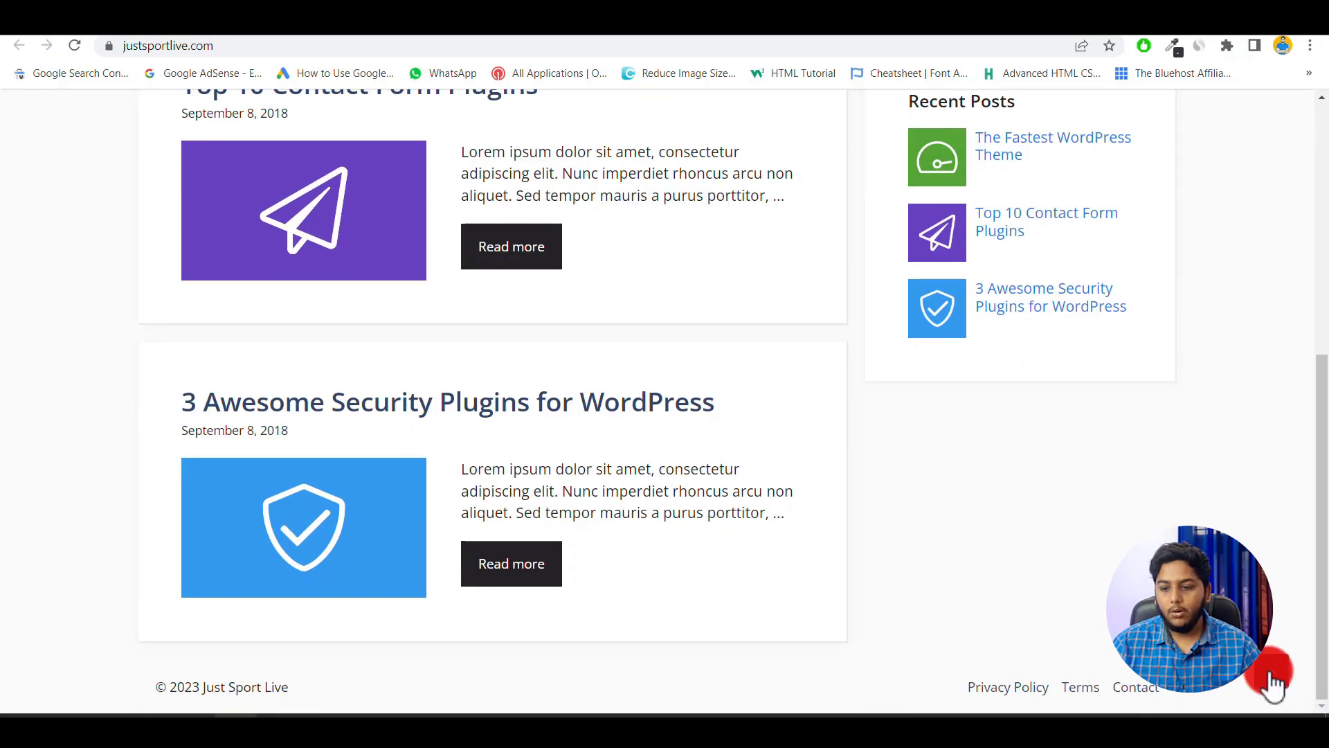
pyautogui.scroll(15, 527, 574)
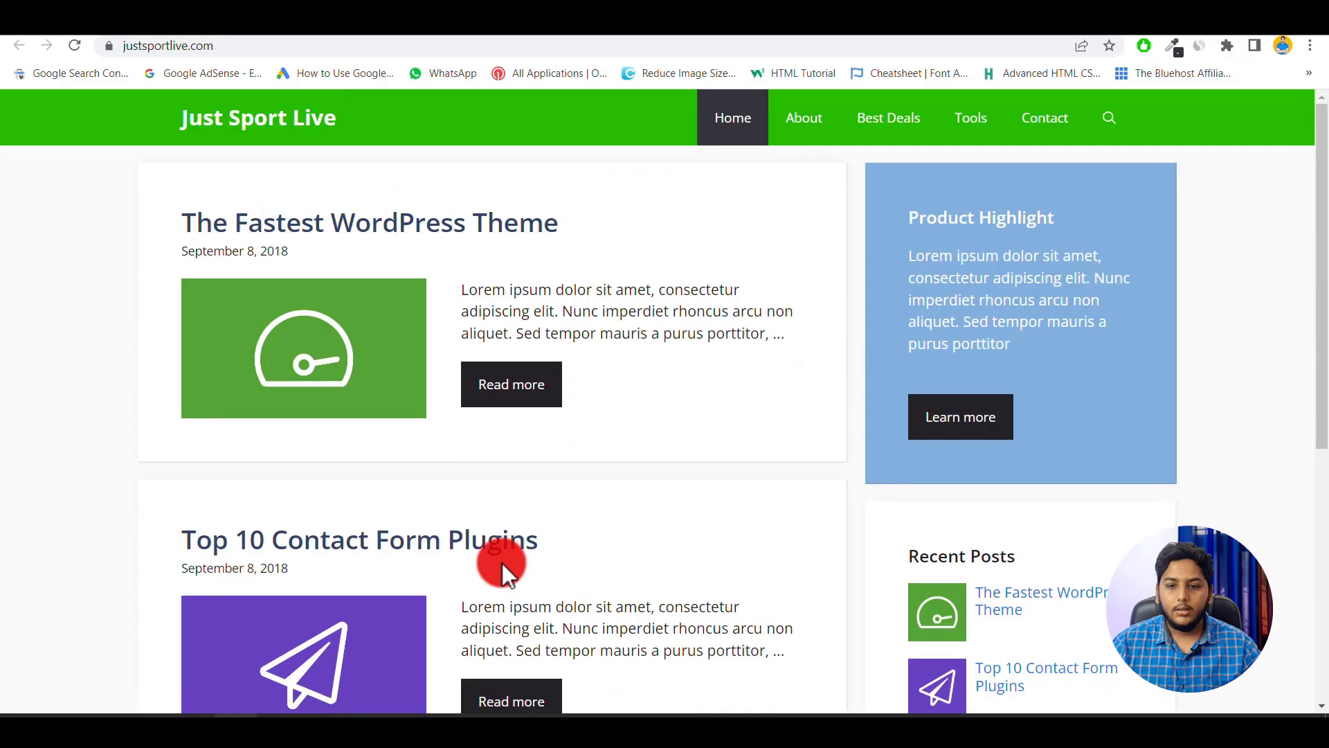
pyautogui.scroll(-5, 912, 454)
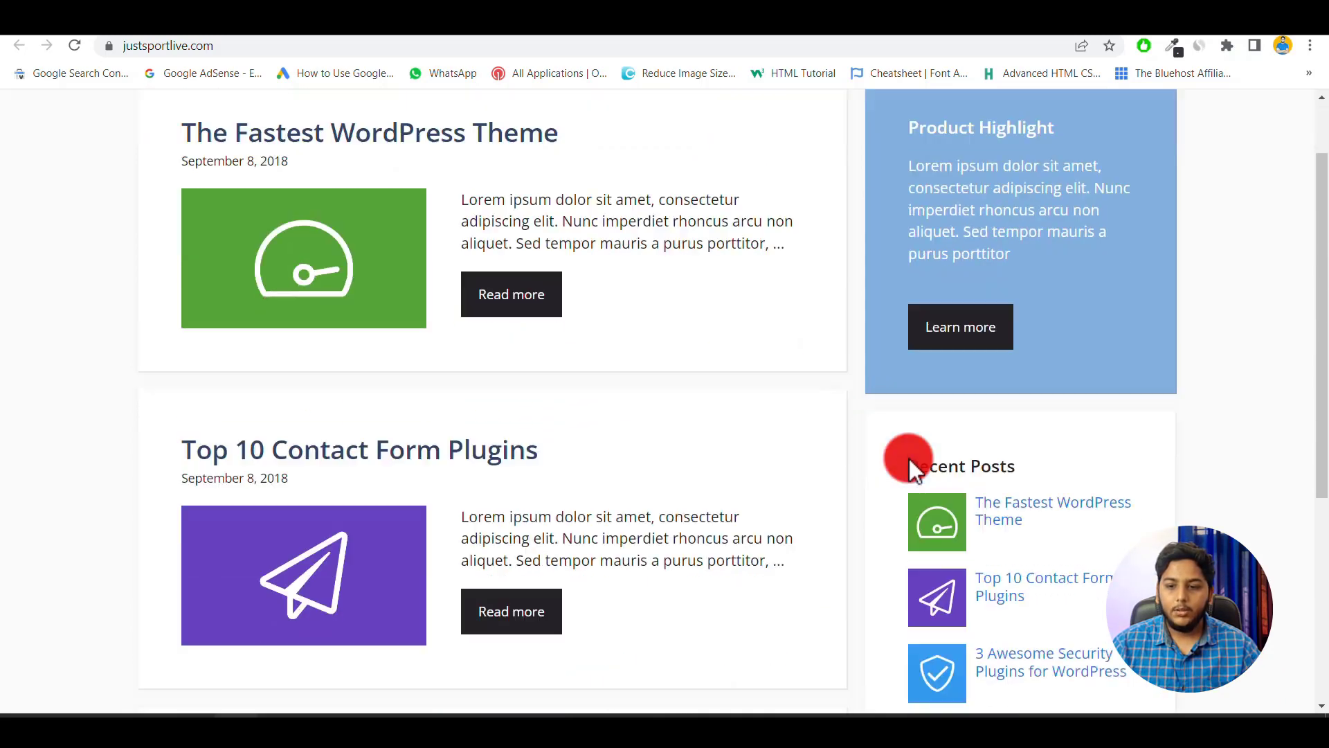
pyautogui.scroll(5, 641, 426)
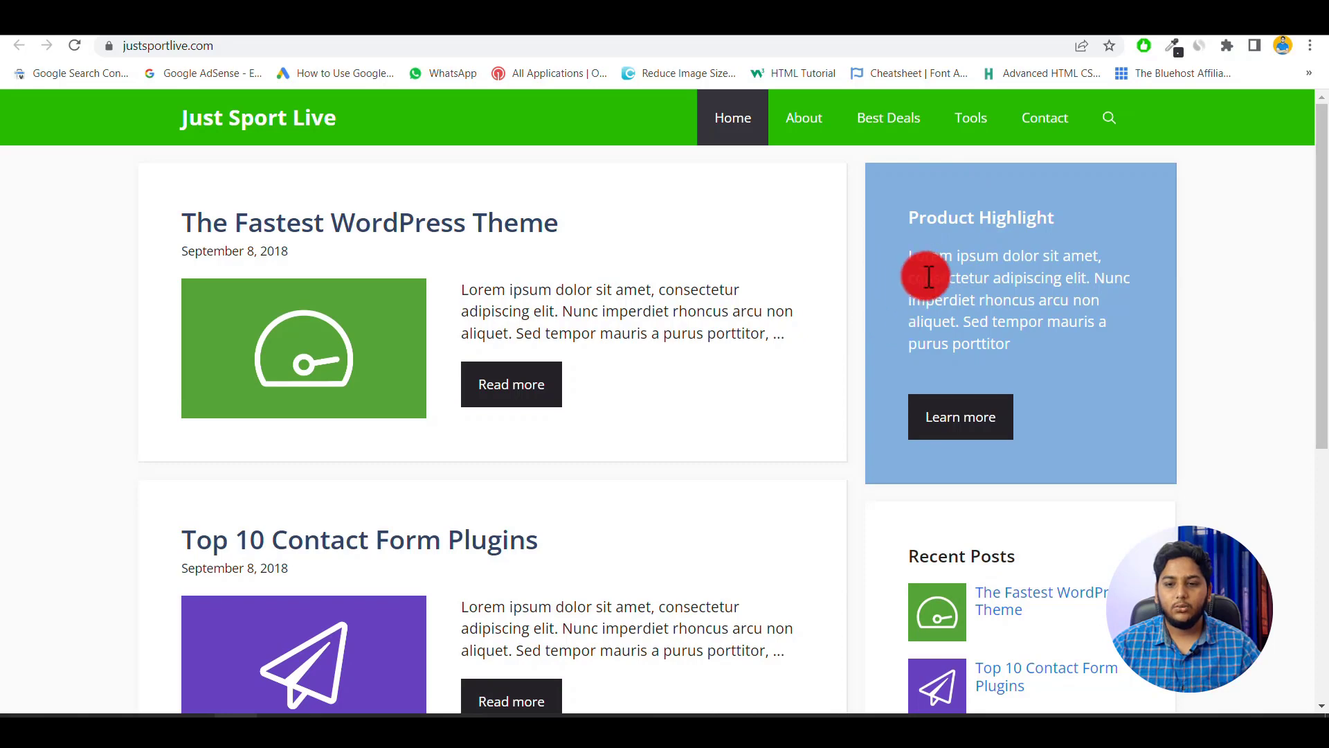
# Return to the Customizer, leave the footer layout settings, and open the Footer Widget 1 area for editing.
pyautogui.click(338, 31)
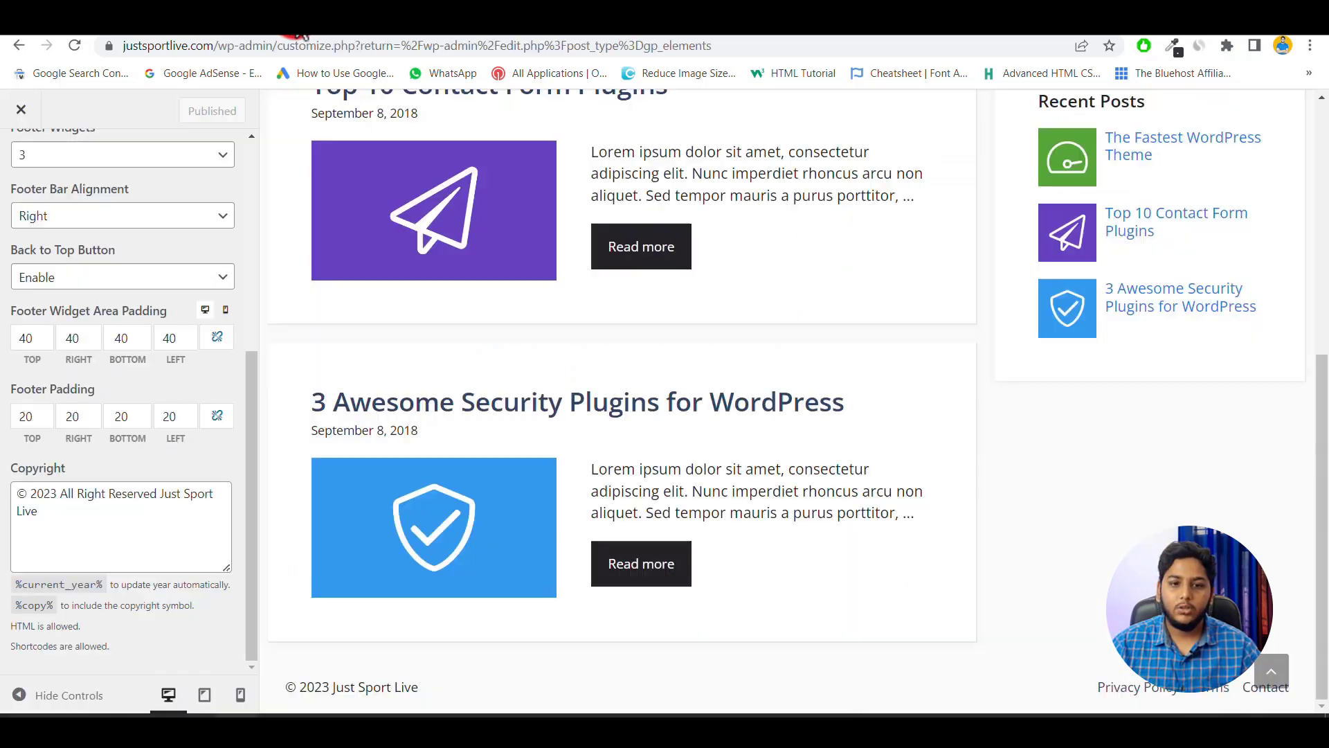
pyautogui.scroll(10, 570, 331)
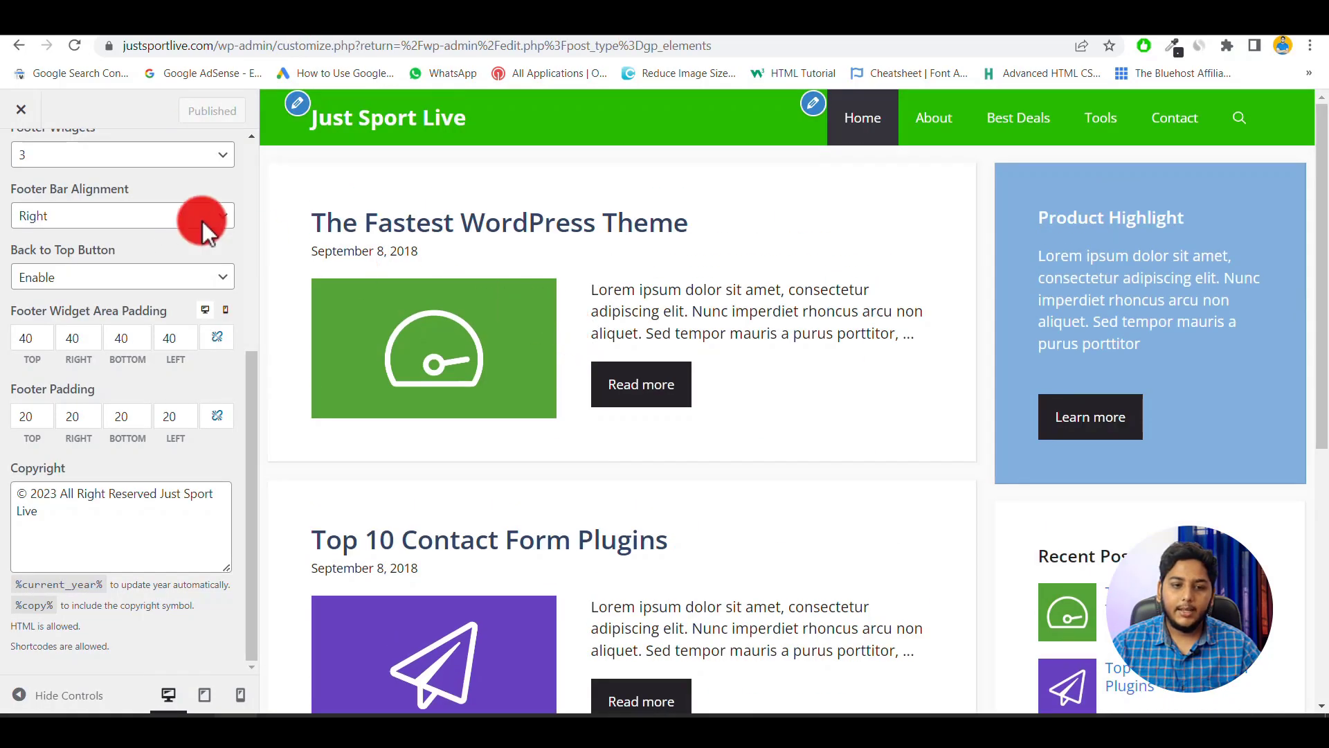
pyautogui.scroll(6, 83, 201)
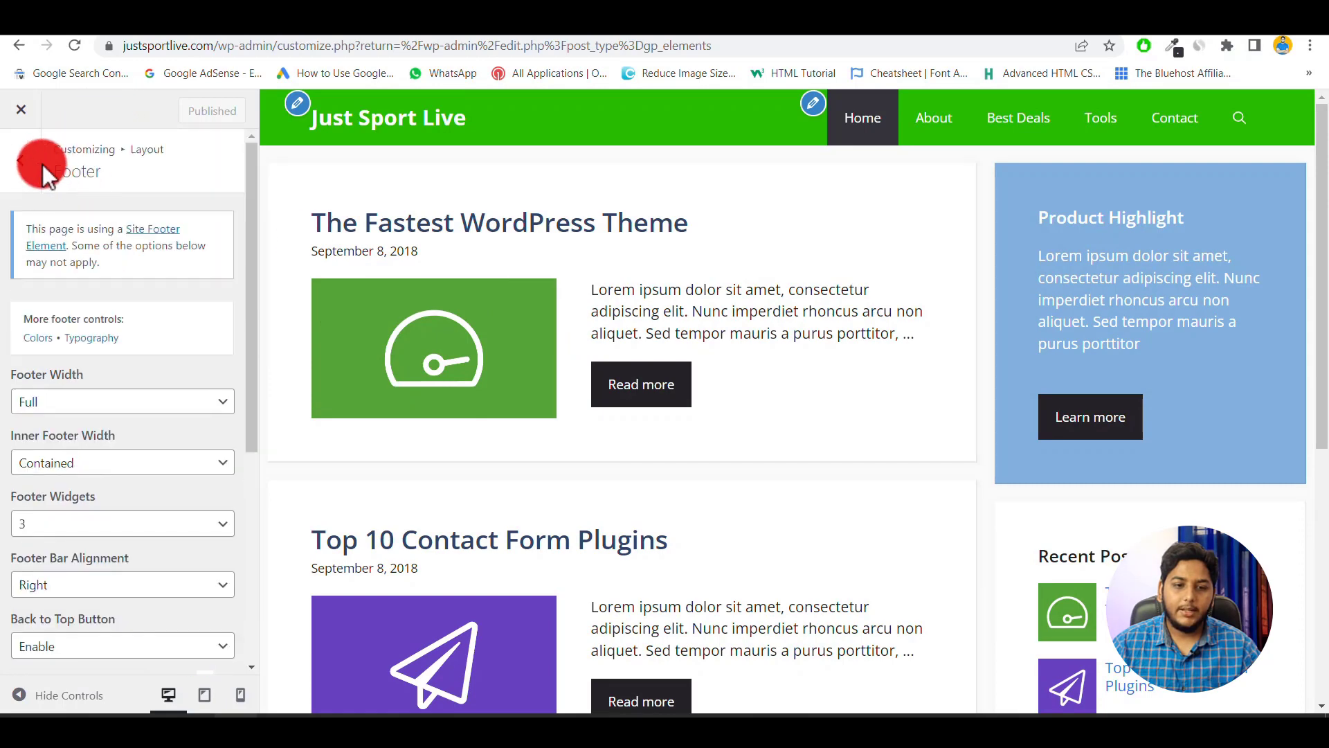
pyautogui.click(19, 166)
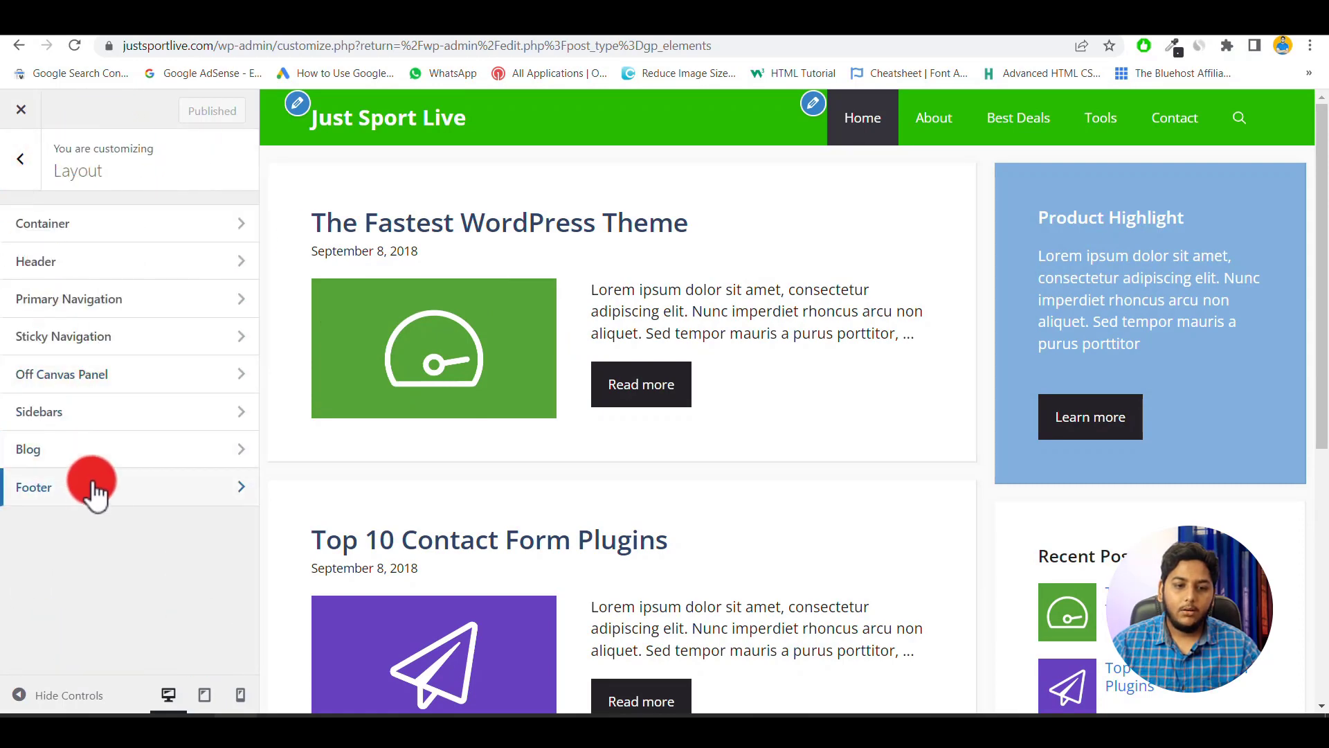
pyautogui.click(26, 173)
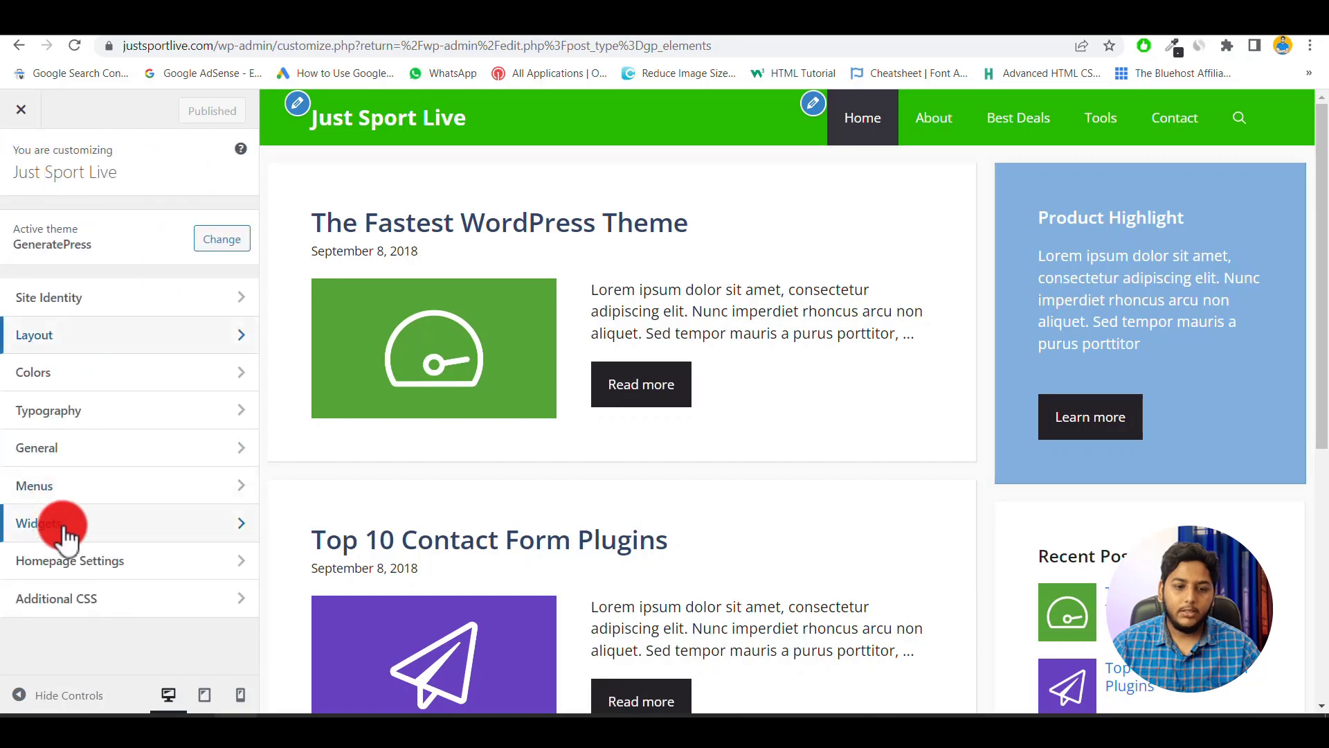
pyautogui.click(42, 528)
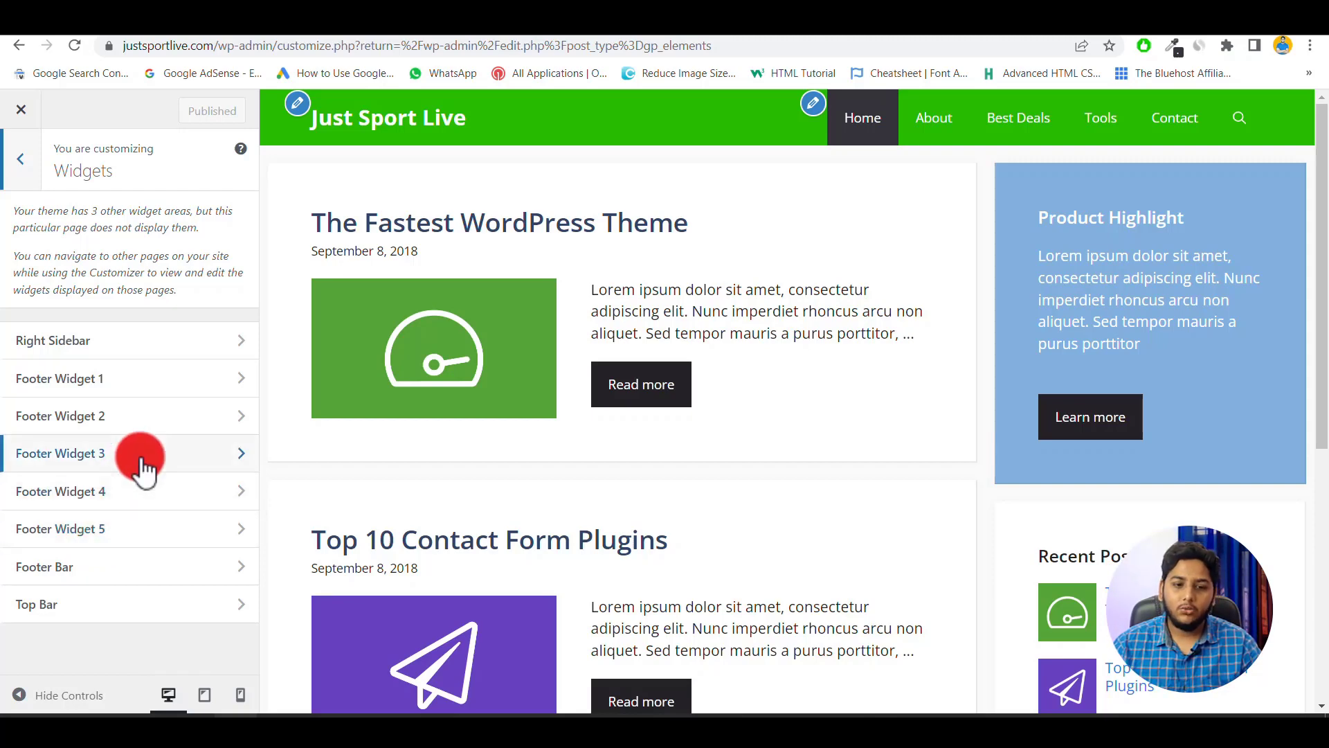
pyautogui.click(145, 381)
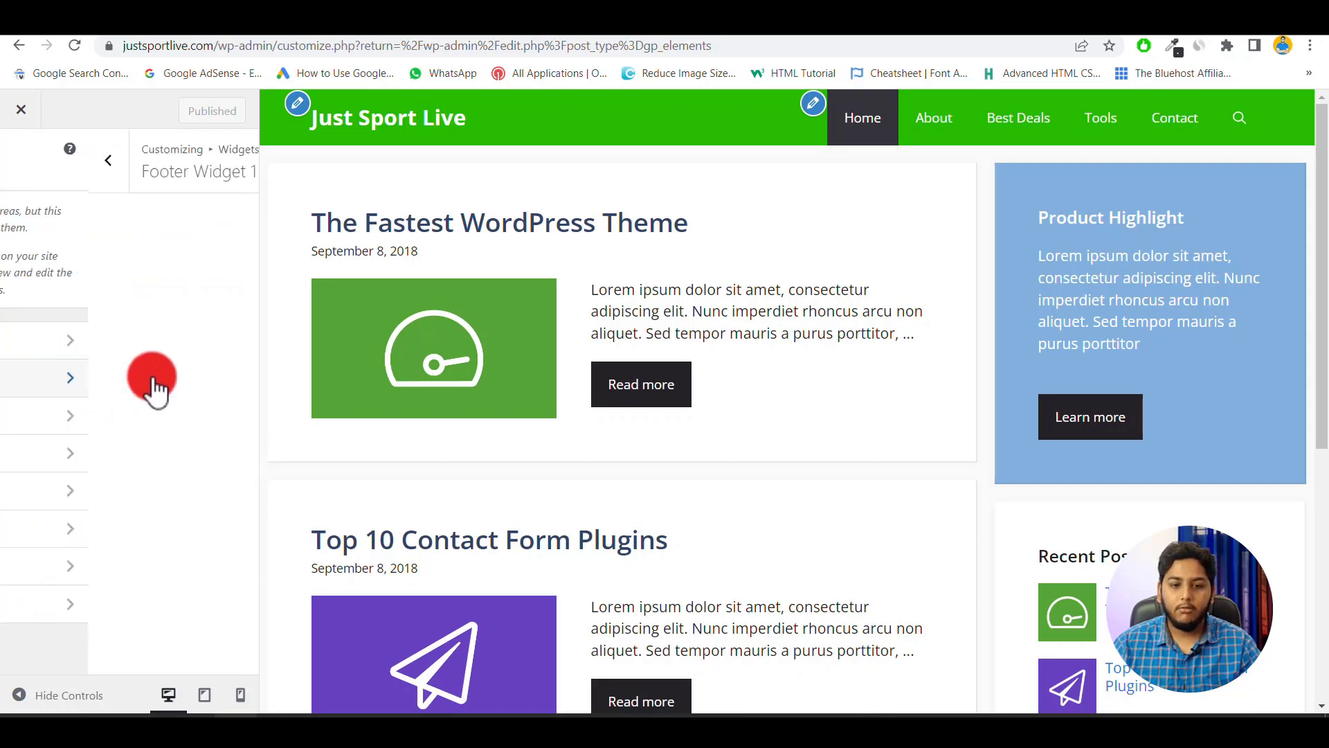
# Add an Image block to Footer Widget 1 using blogging-skill-new-png-logo.png from the media library, and check it in the footer preview.
pyautogui.scroll(-6, 716, 599)
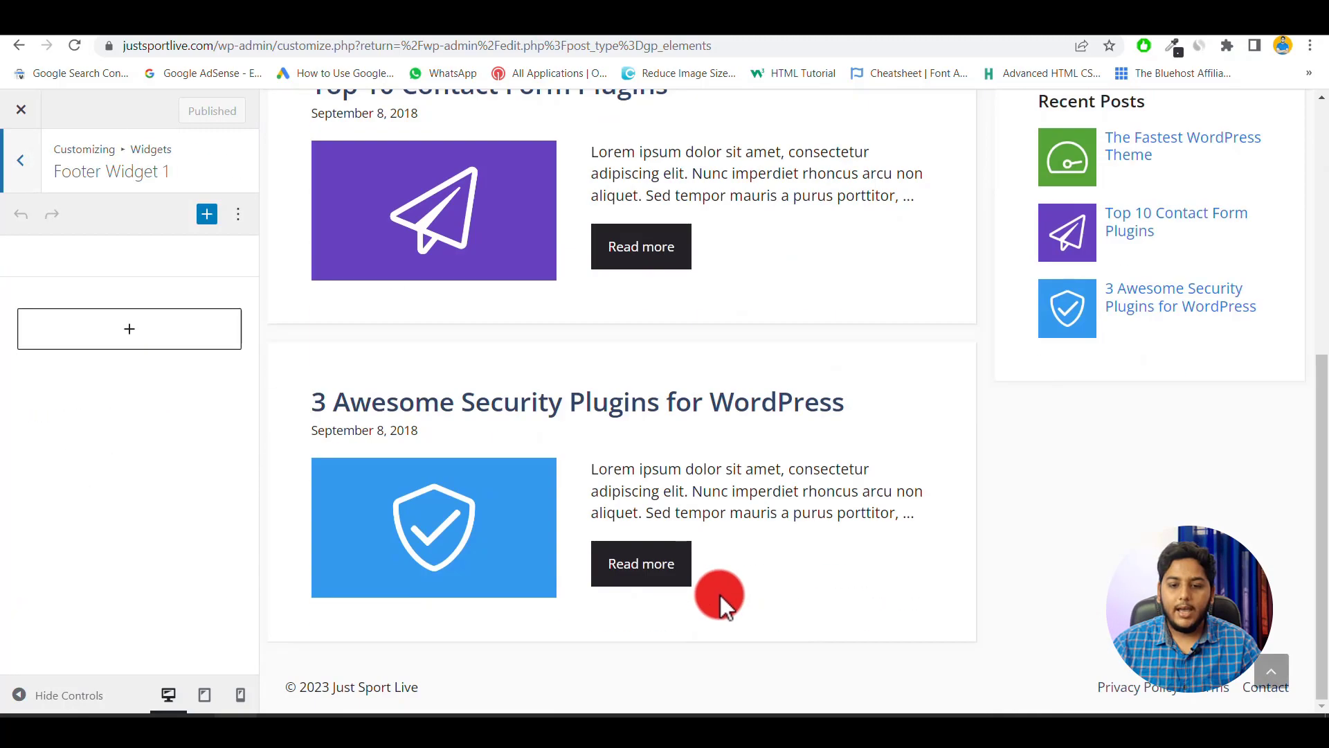
pyautogui.click(128, 329)
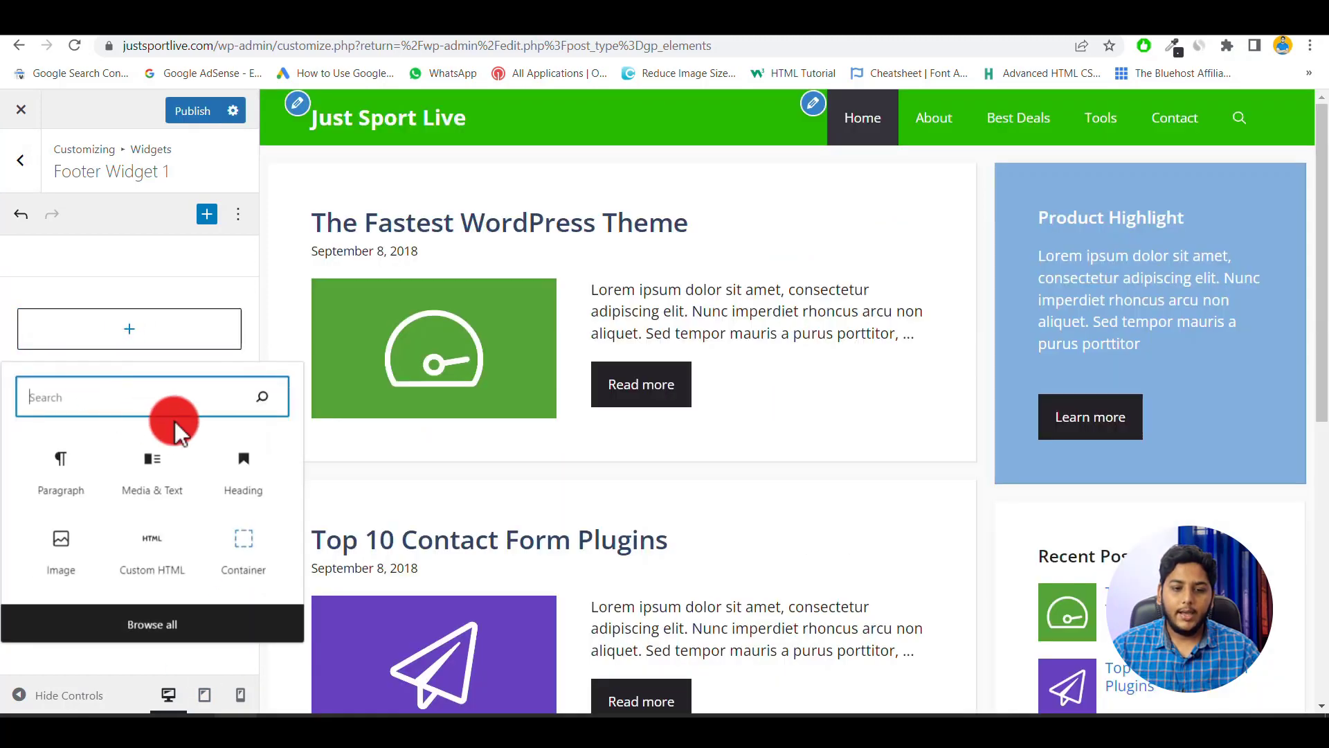
pyautogui.click(69, 557)
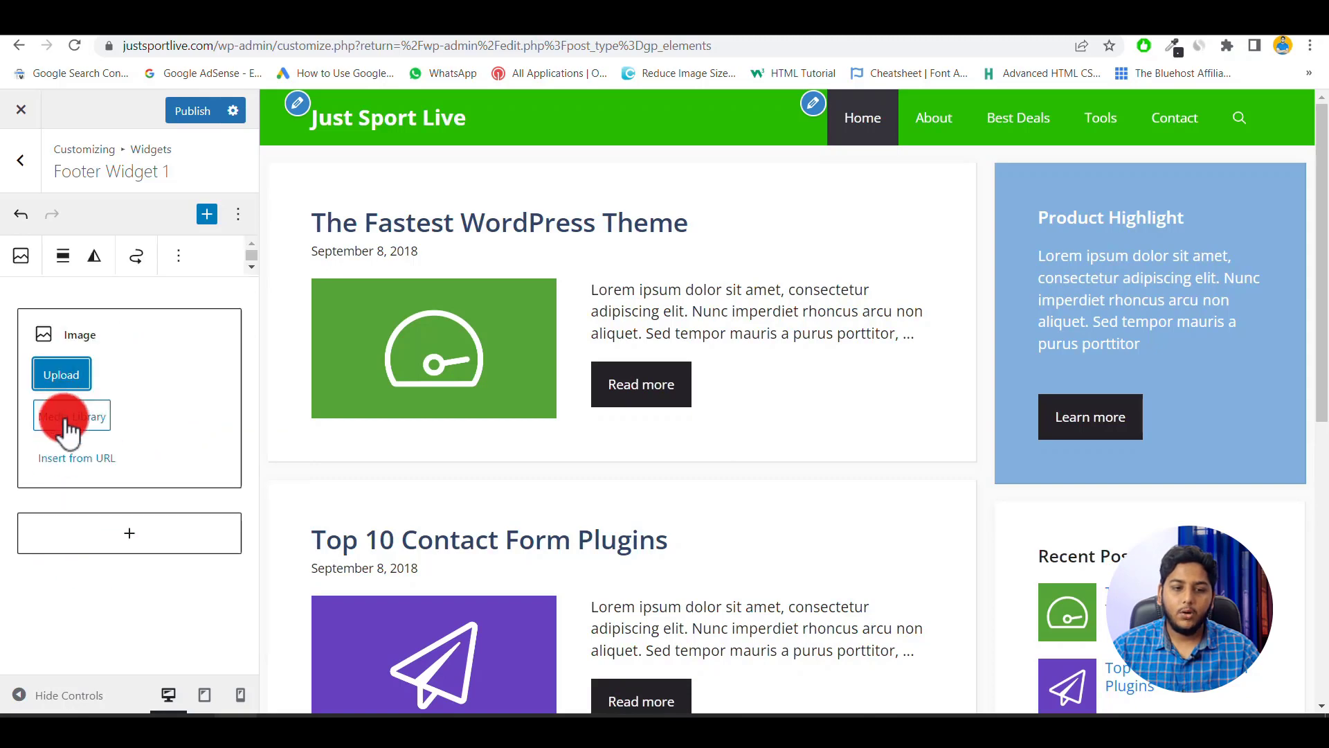
pyautogui.click(70, 418)
pyautogui.click(85, 344)
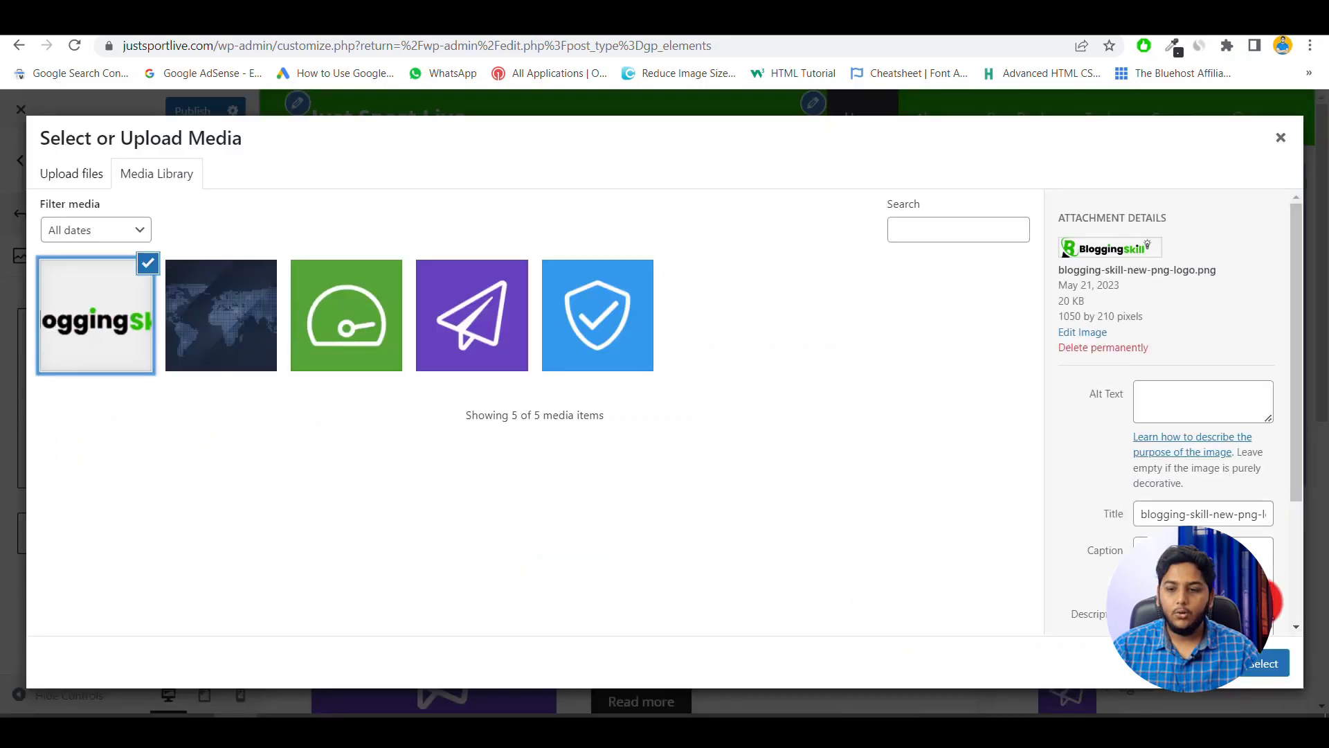
pyautogui.click(1267, 663)
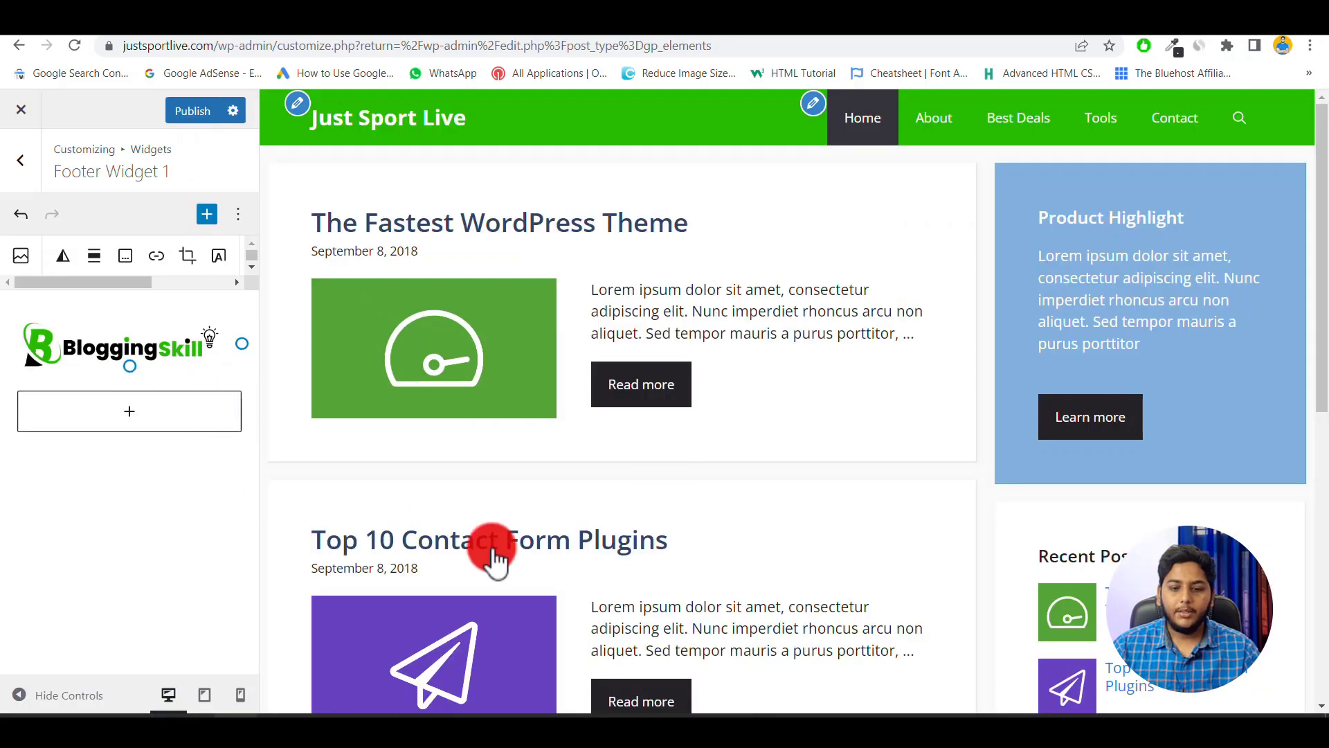
pyautogui.scroll(-8, 547, 569)
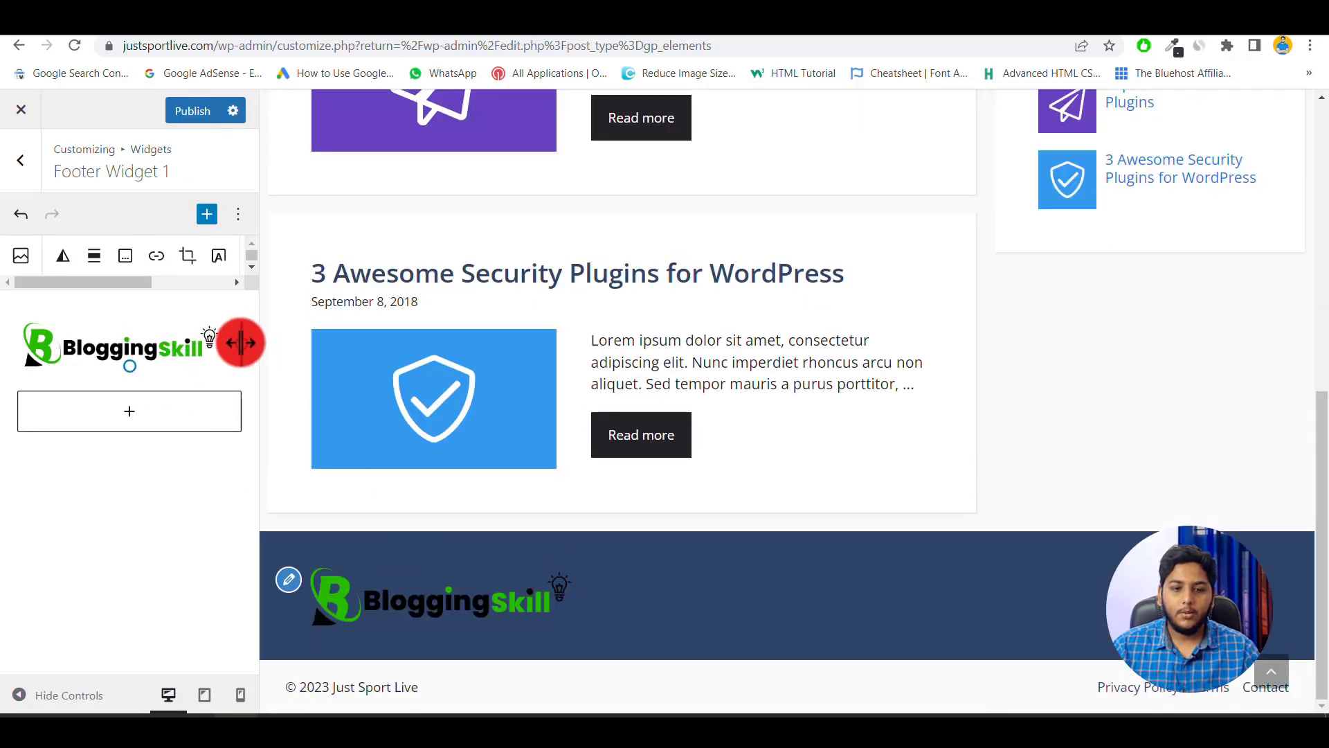
# Try a narrower width for the footer logo and transform its image block into a Group.
pyautogui.moveTo(237, 341); pyautogui.dragTo(168, 335)
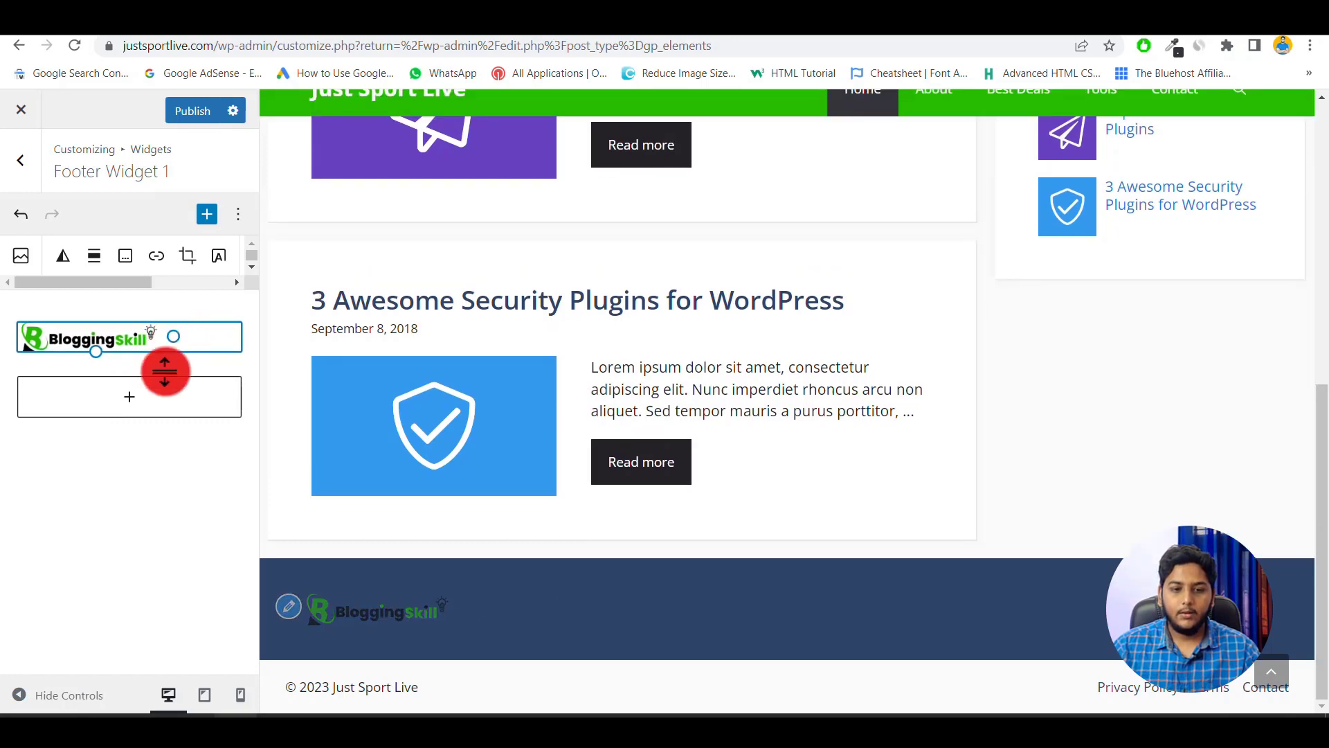
pyautogui.click(130, 471)
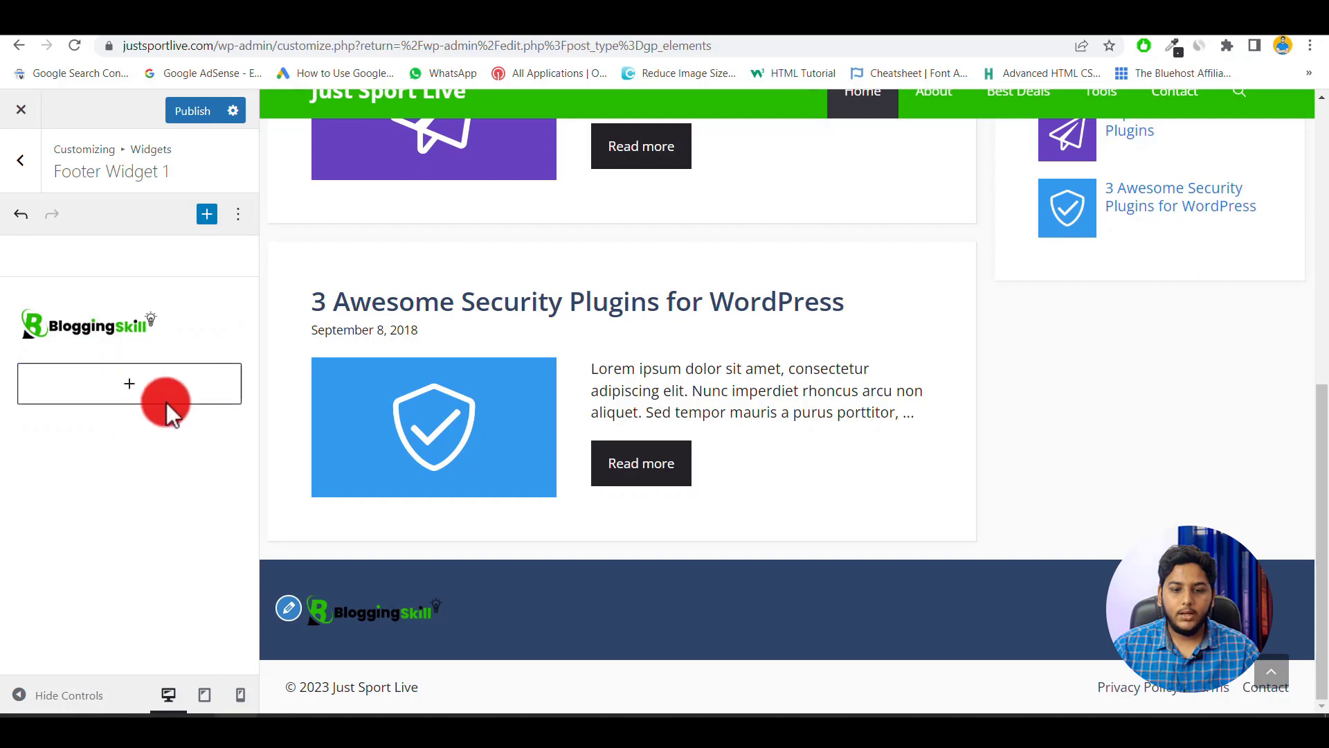
pyautogui.click(113, 323)
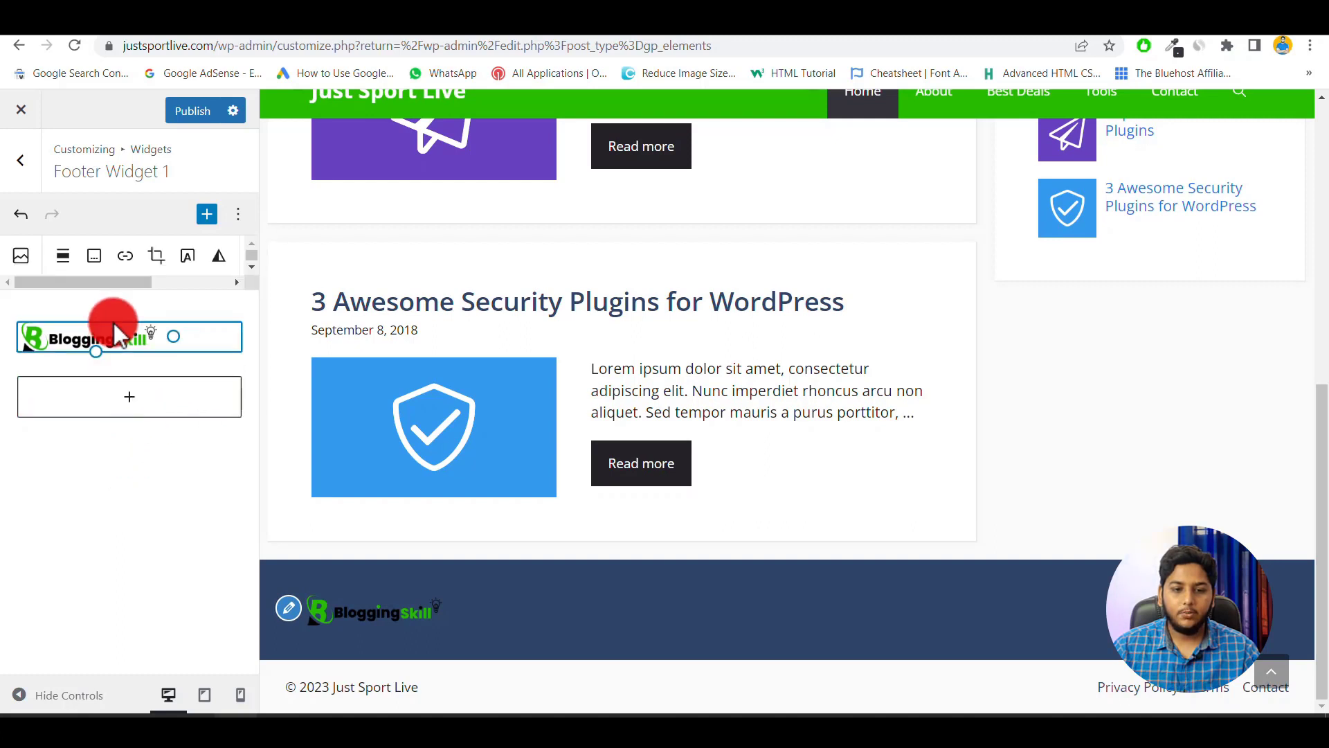
pyautogui.click(22, 257)
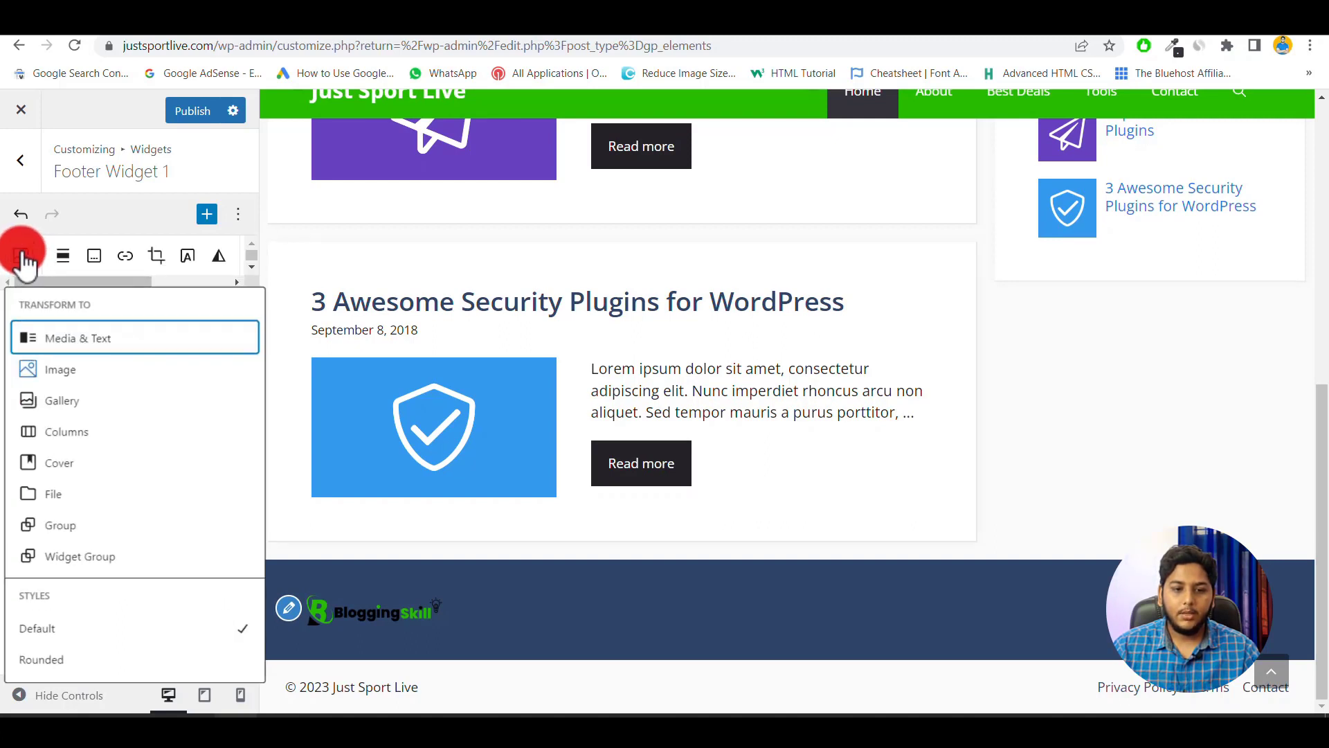
pyautogui.click(54, 525)
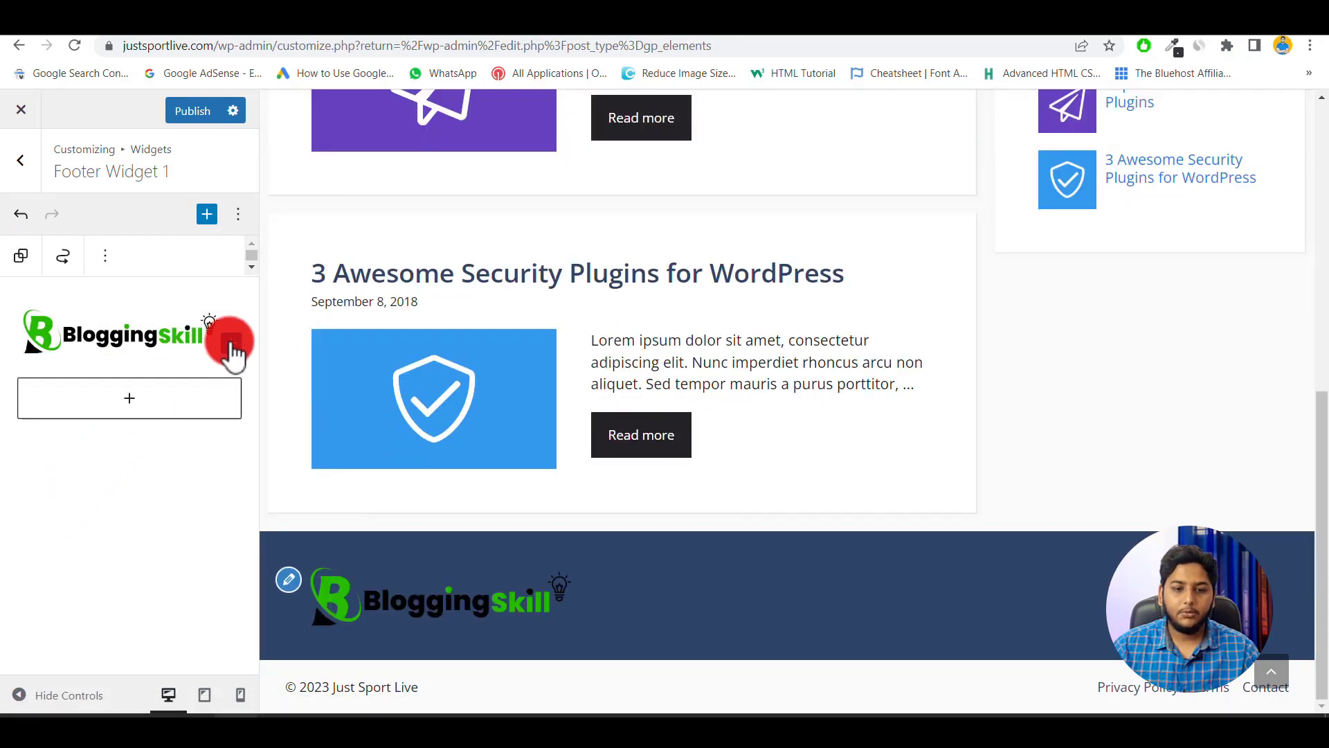
# Add a paragraph below the logo: "Bloggingskill share all about Blogging, SEO, Premium Themes, Plugins, Script, Blogging tools, WordPress guide, Blogger, AdSense, Make money online, Hosting & domains knowledge.".
pyautogui.click(231, 343)
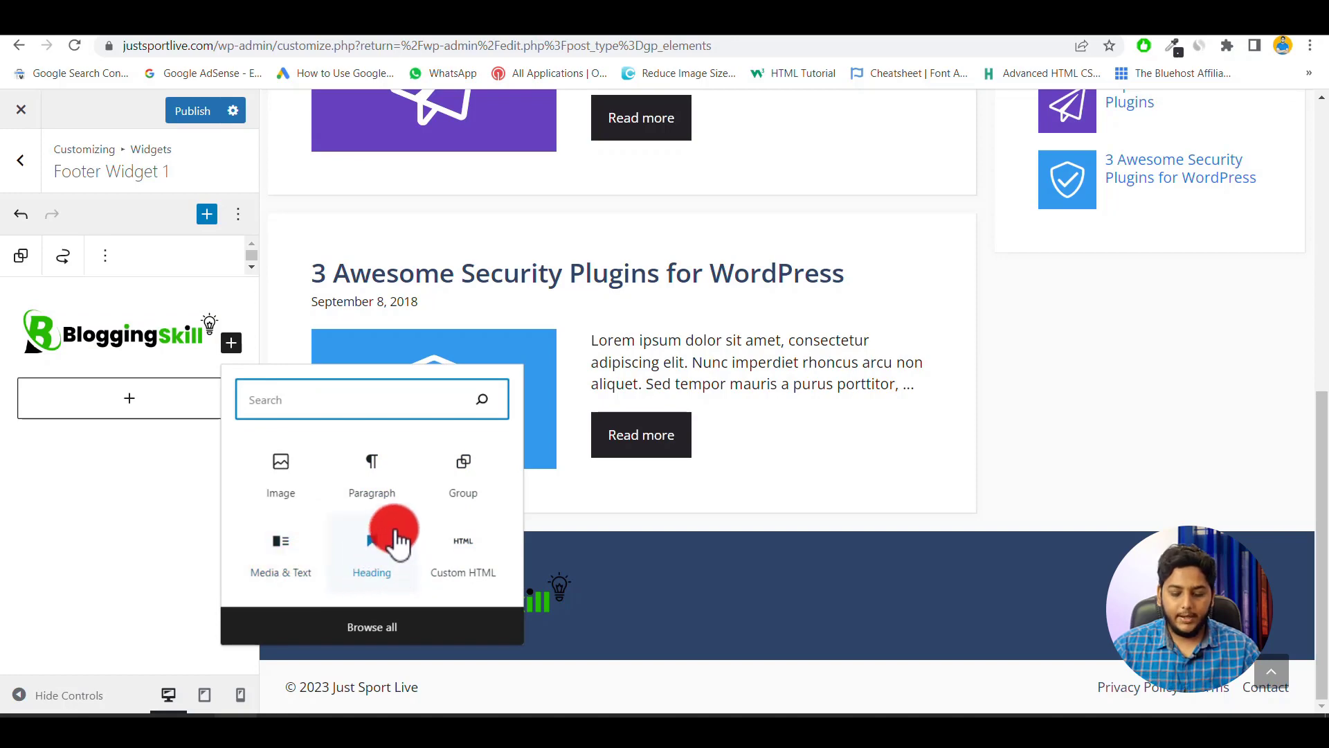
pyautogui.write('p')
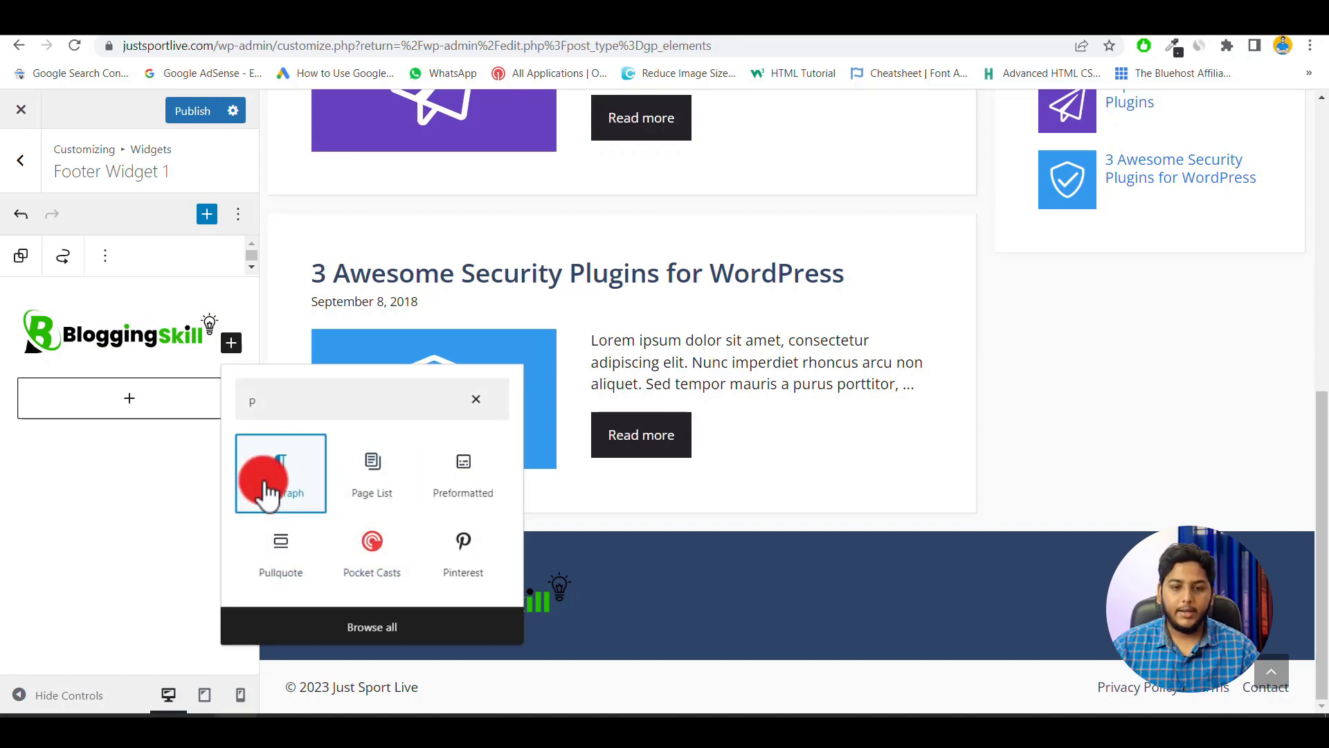
pyautogui.click(266, 488)
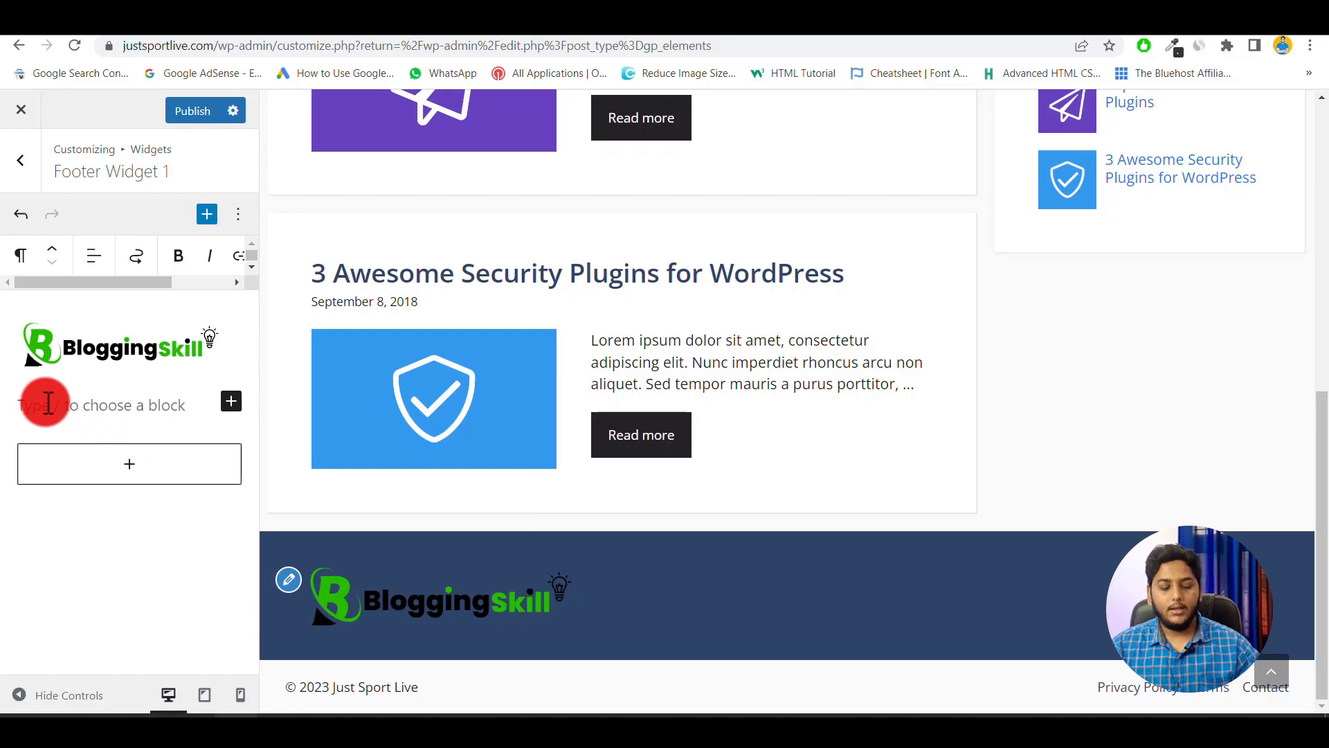
pyautogui.write('Bloggingskill share all about Blogging, SEO, Premium Themes, Plugins, Script, Blogging tools, WordPress guide, Blogger, AdSense, Make money online, Hosting & domains knowledge.')
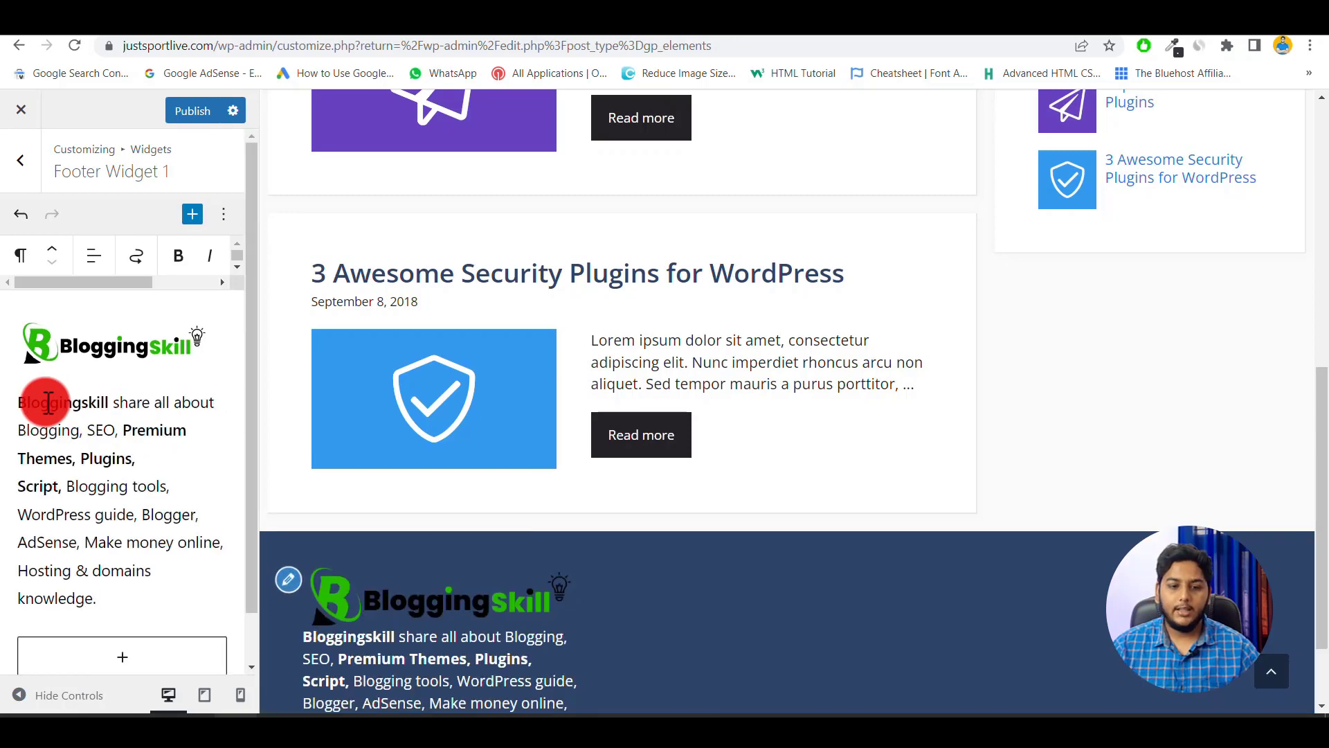
pyautogui.scroll(-2, 409, 572)
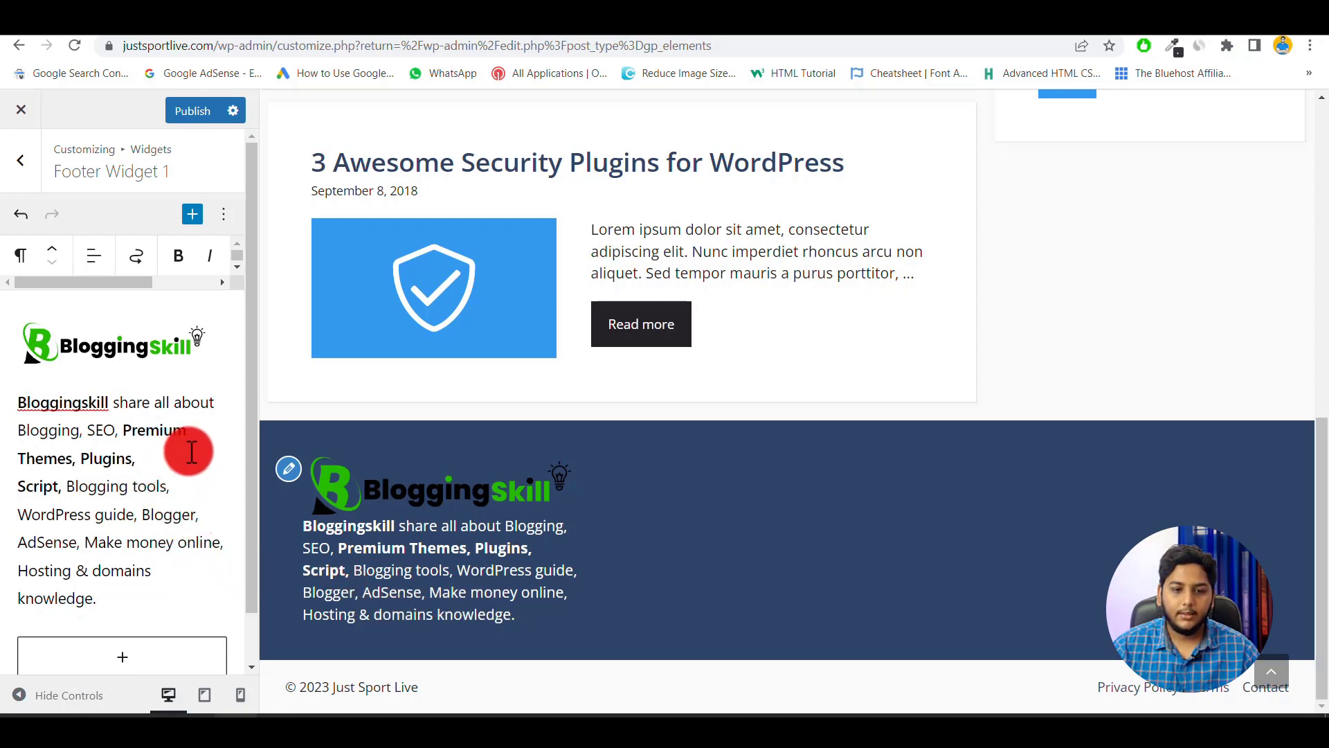
# Insert an empty paragraph between the logo and the description text in Footer Widget 1.
pyautogui.click(23, 405)
pyautogui.press('Return')
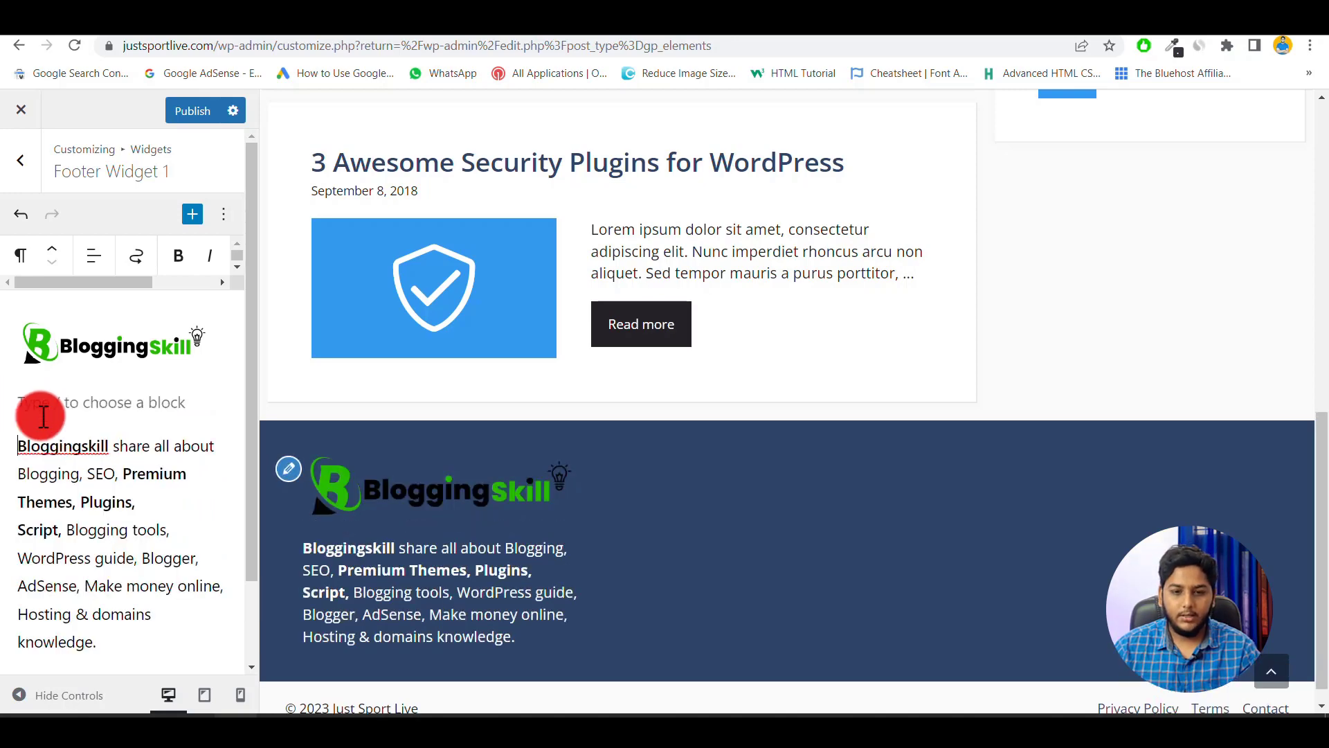
pyautogui.click(483, 594)
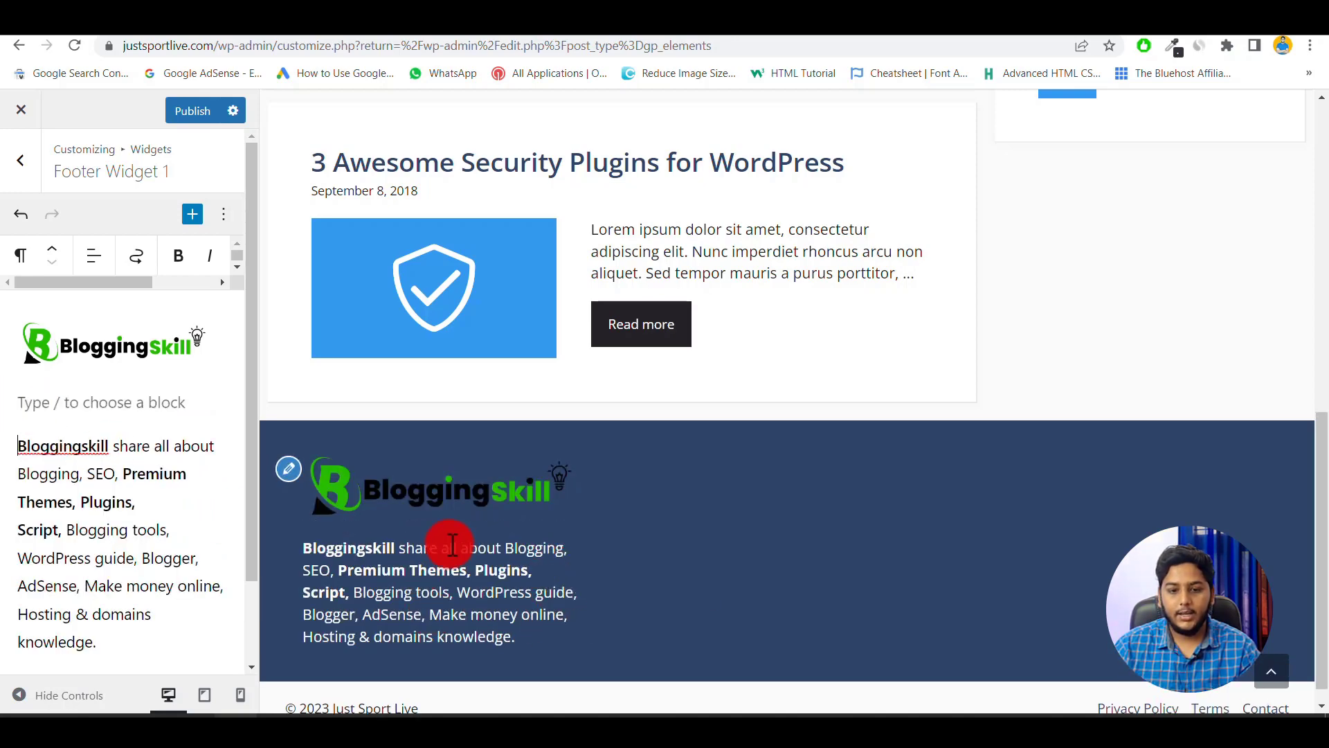
# Publish the Footer Widget 1 changes and open Footer Widget 2 for editing.
pyautogui.click(182, 118)
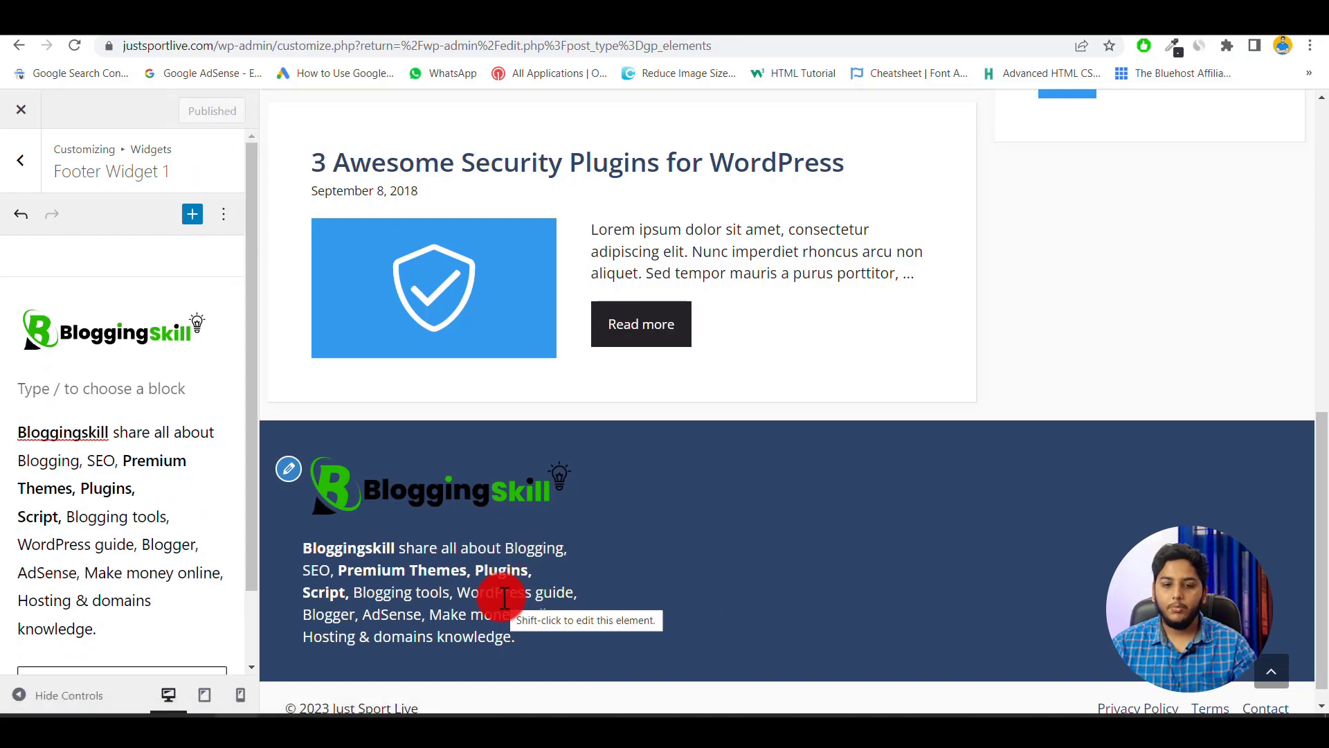
pyautogui.click(20, 163)
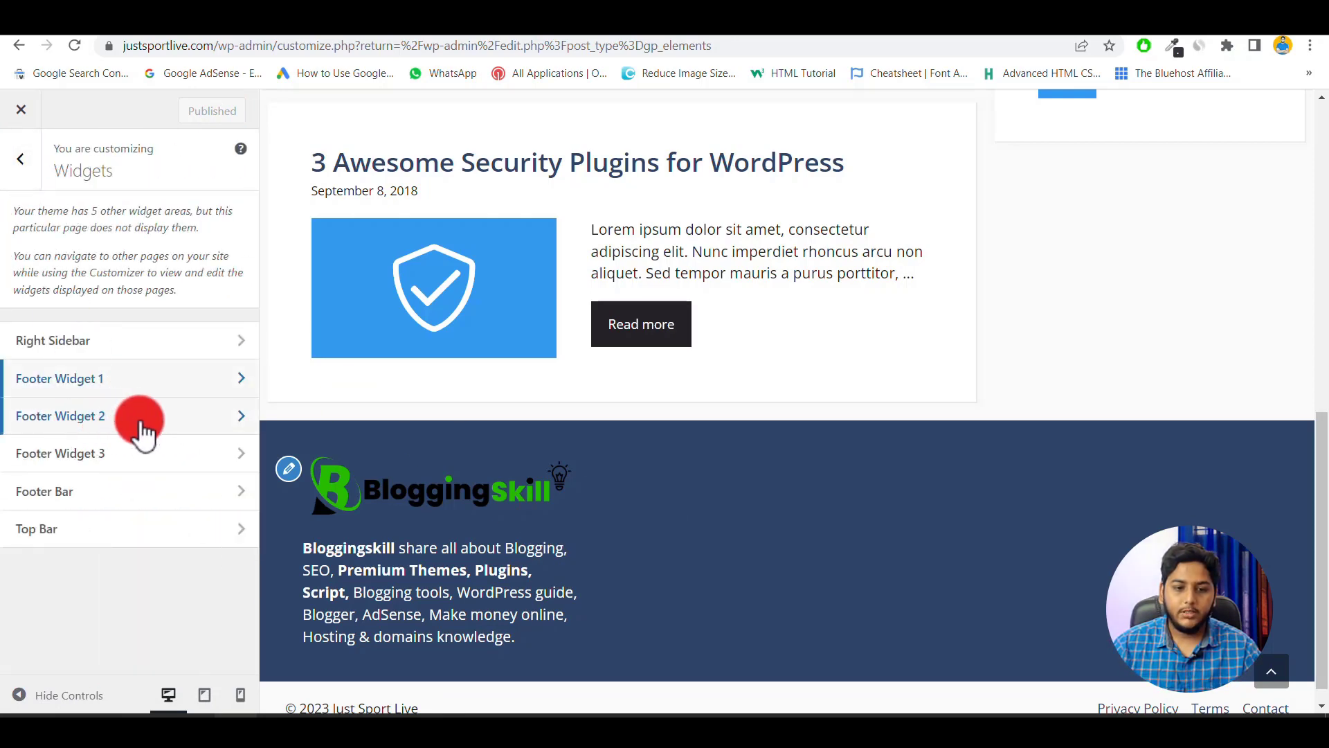
pyautogui.click(141, 419)
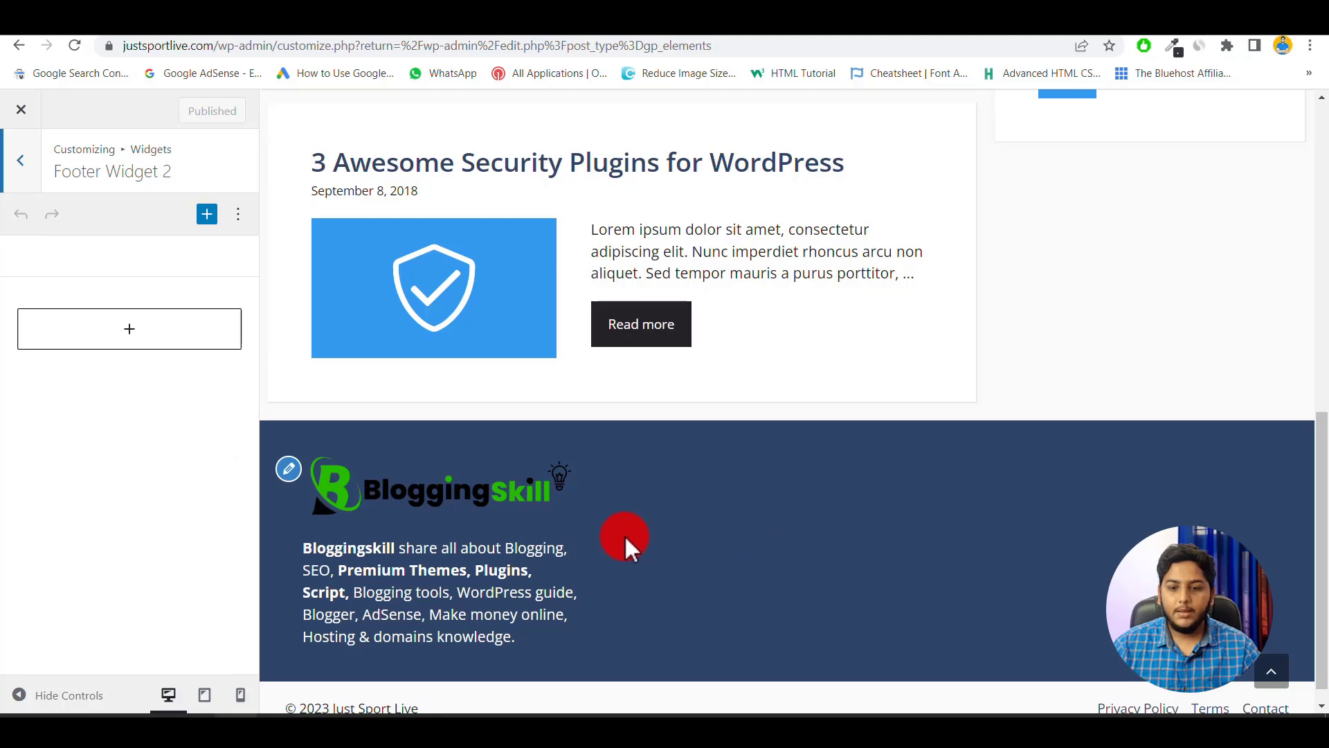
# Search the blocks for "rece" and add a Latest Posts block to Footer Widget 2.
pyautogui.click(137, 330)
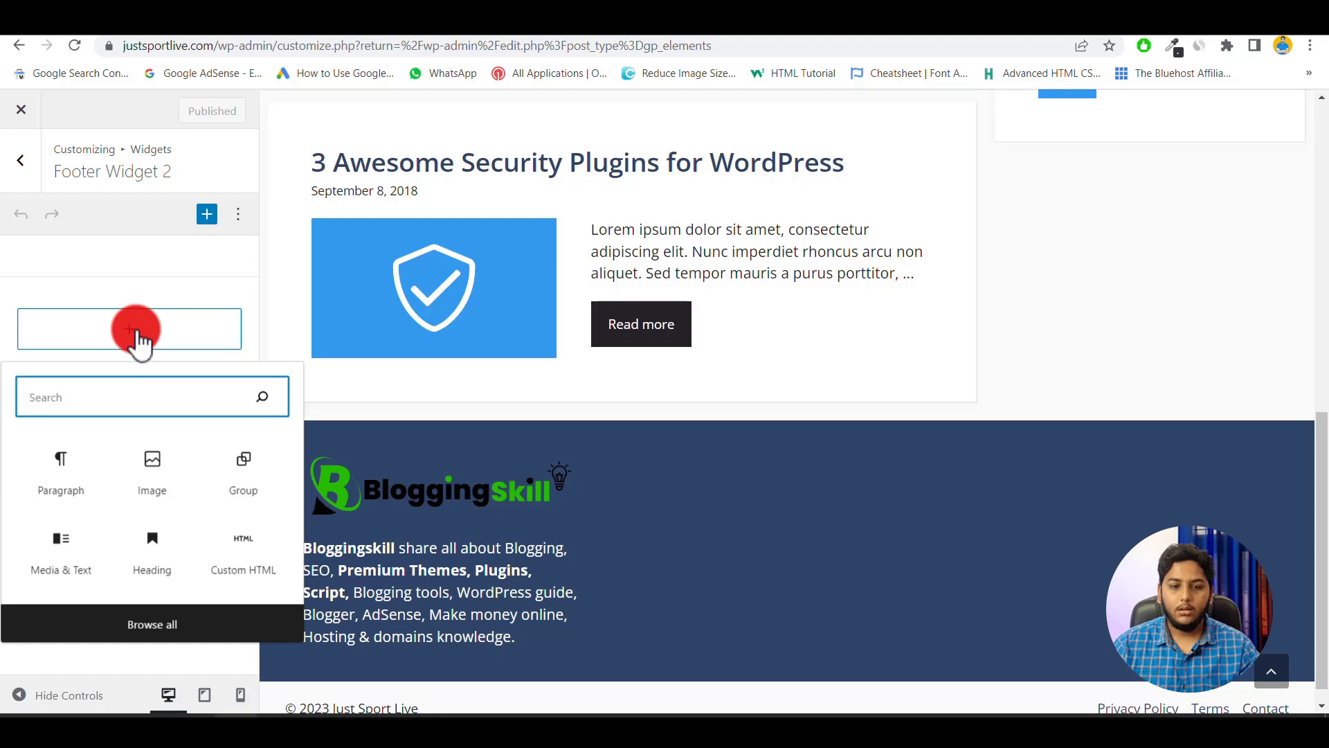
pyautogui.click(151, 461)
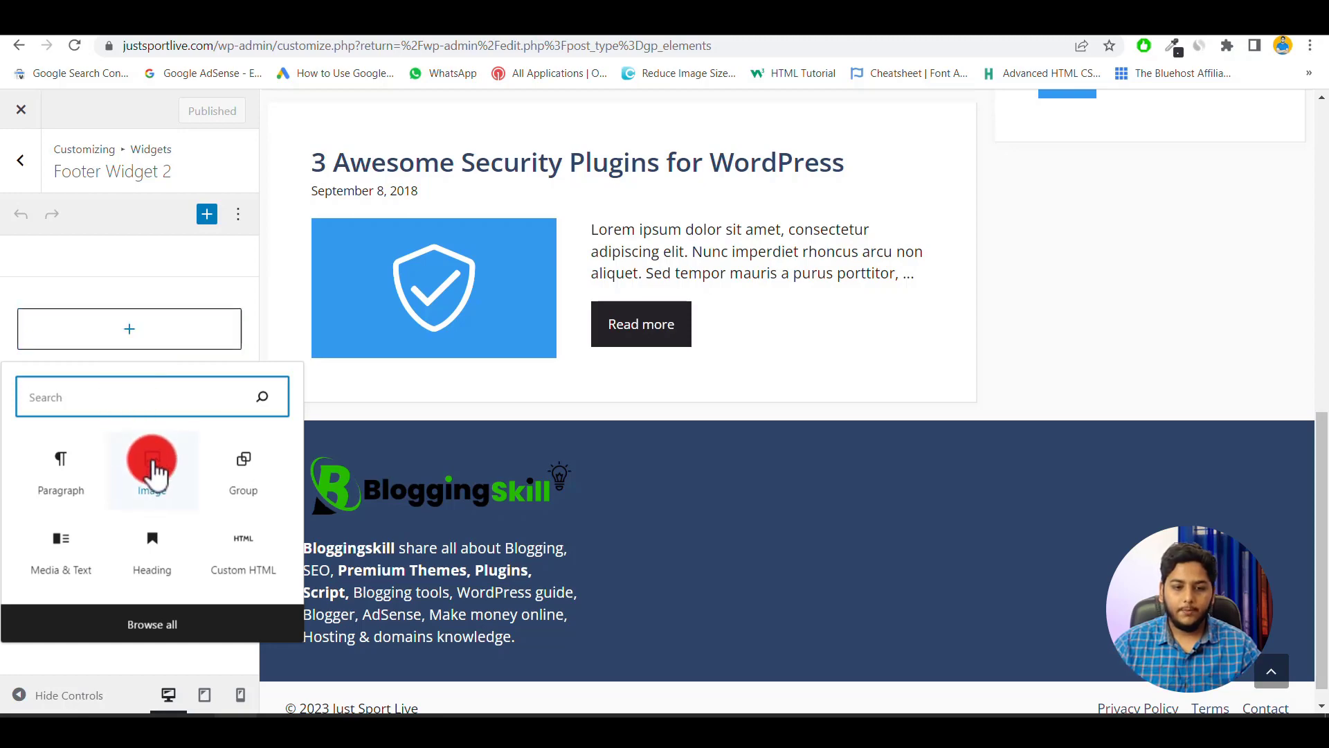
pyautogui.write('re')
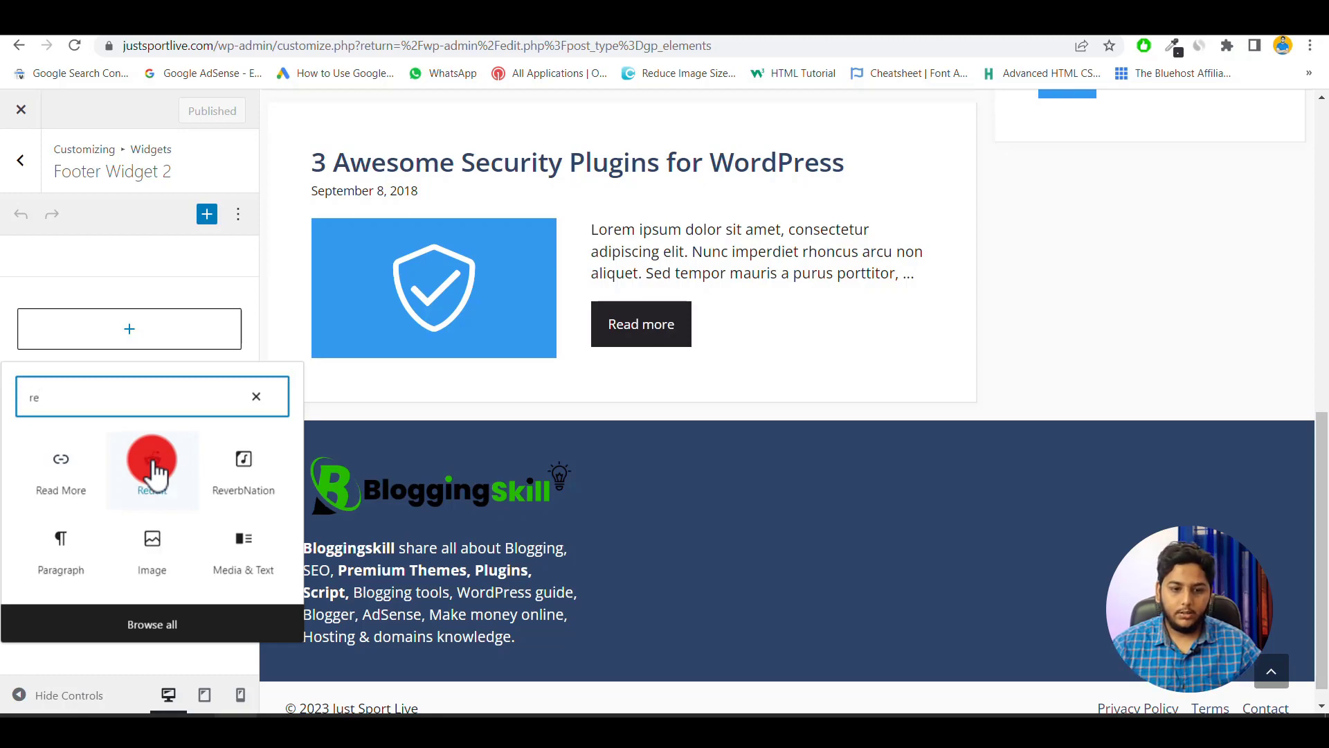
pyautogui.write('ce')
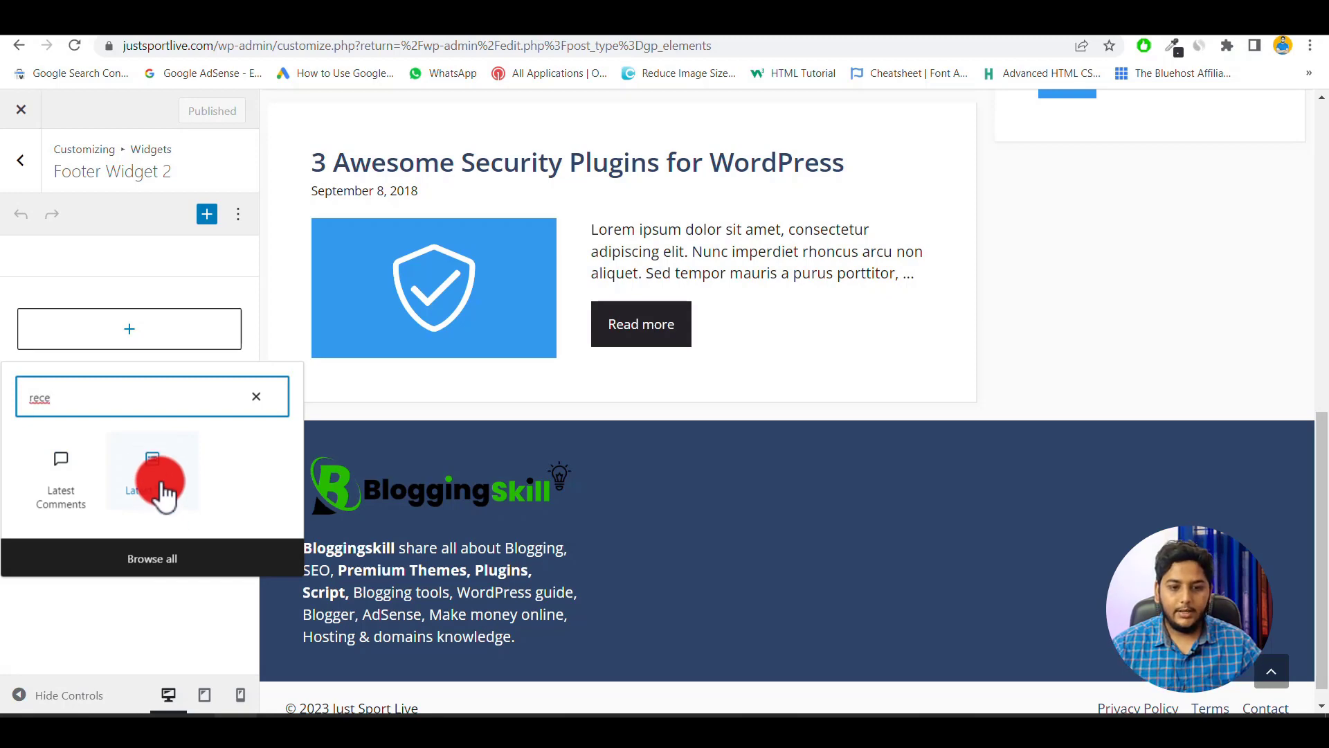
pyautogui.click(153, 471)
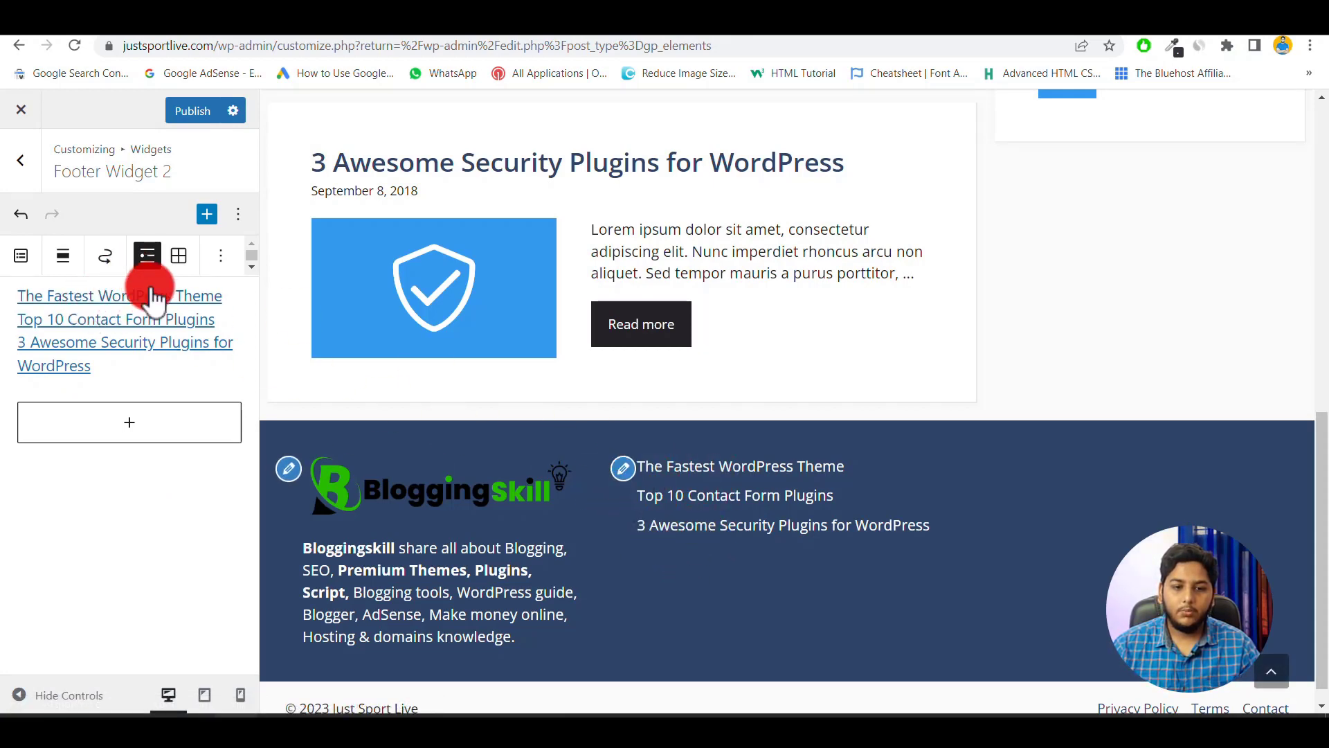
# Add a Heading block reading "Latest Post" and move the Latest Posts list below it.
pyautogui.click(131, 423)
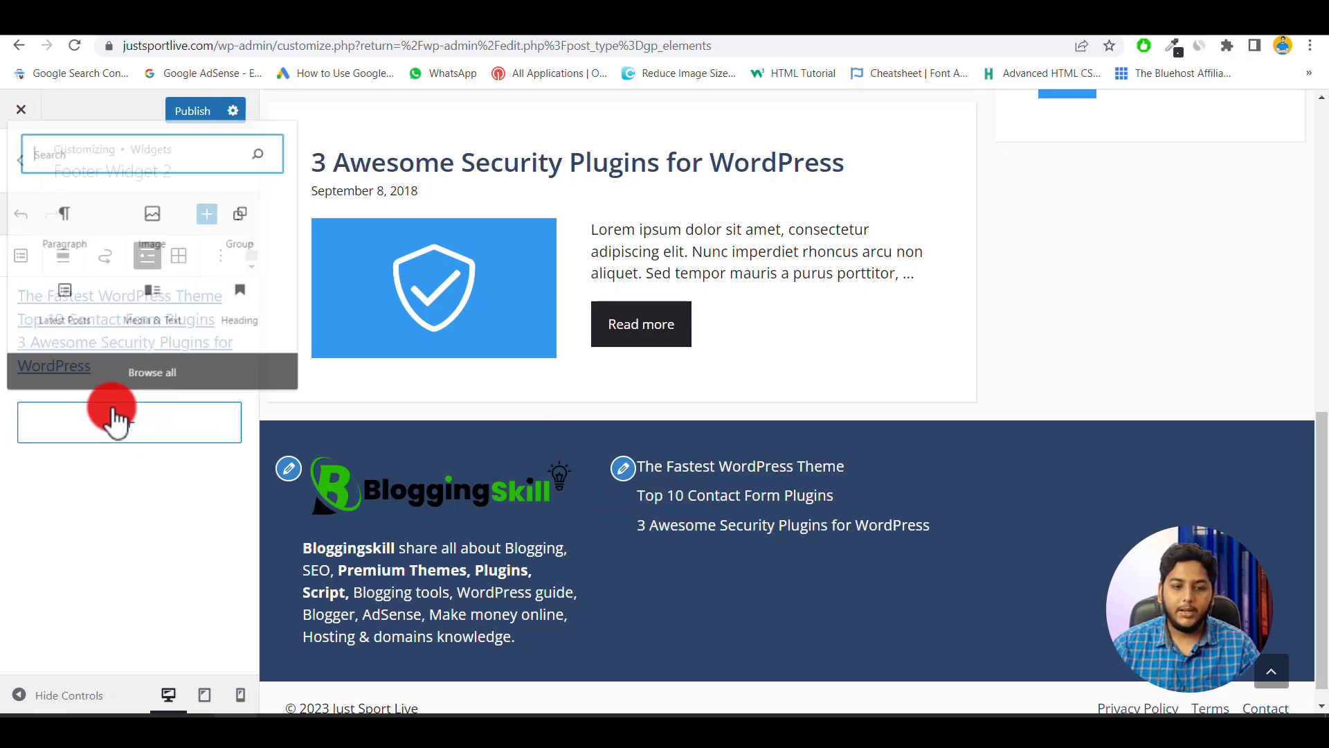
pyautogui.click(242, 301)
pyautogui.click(60, 435)
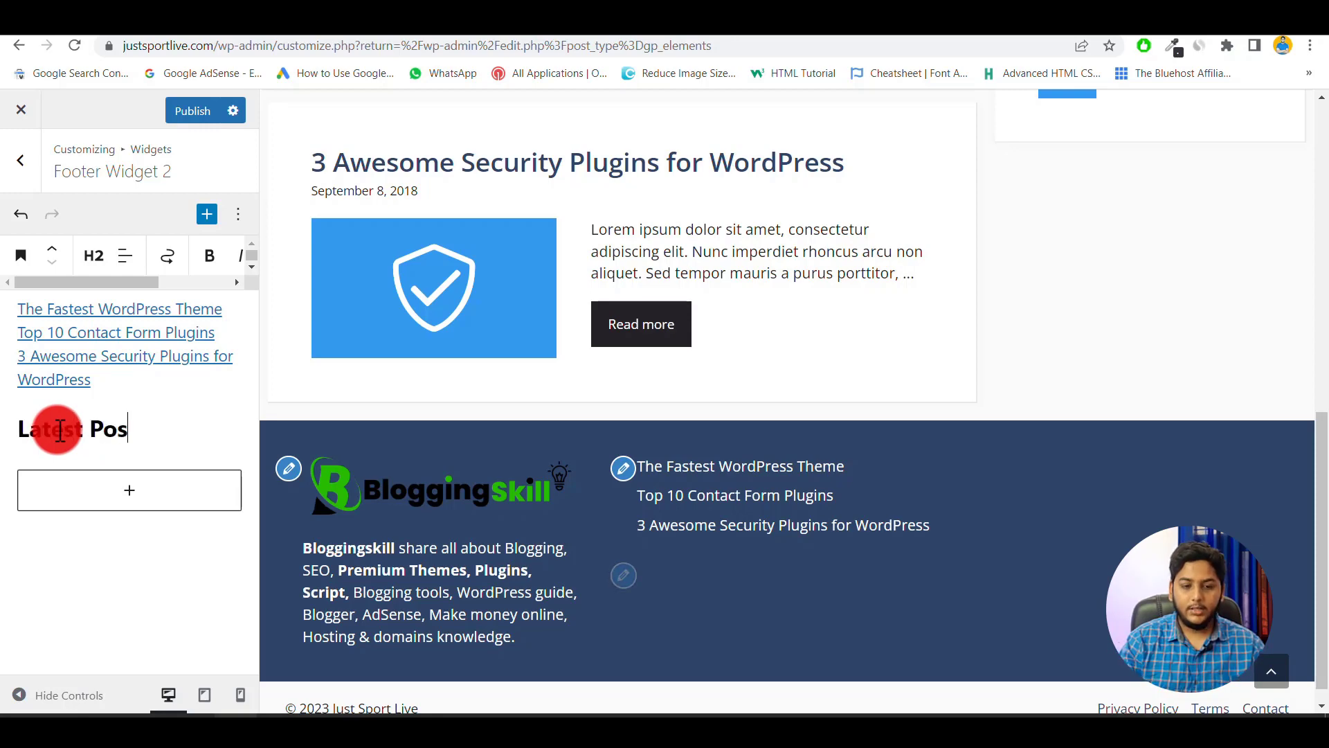
pyautogui.write('Latest Post')
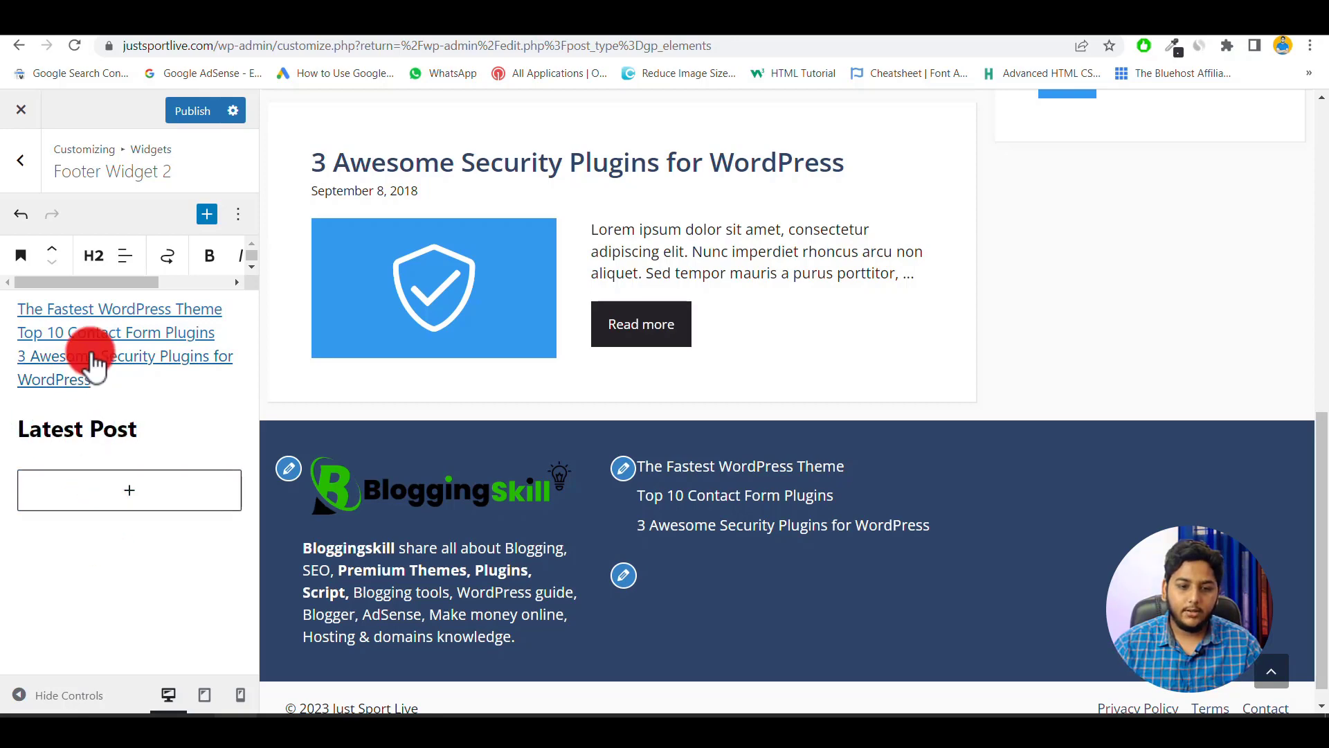
pyautogui.click(87, 332)
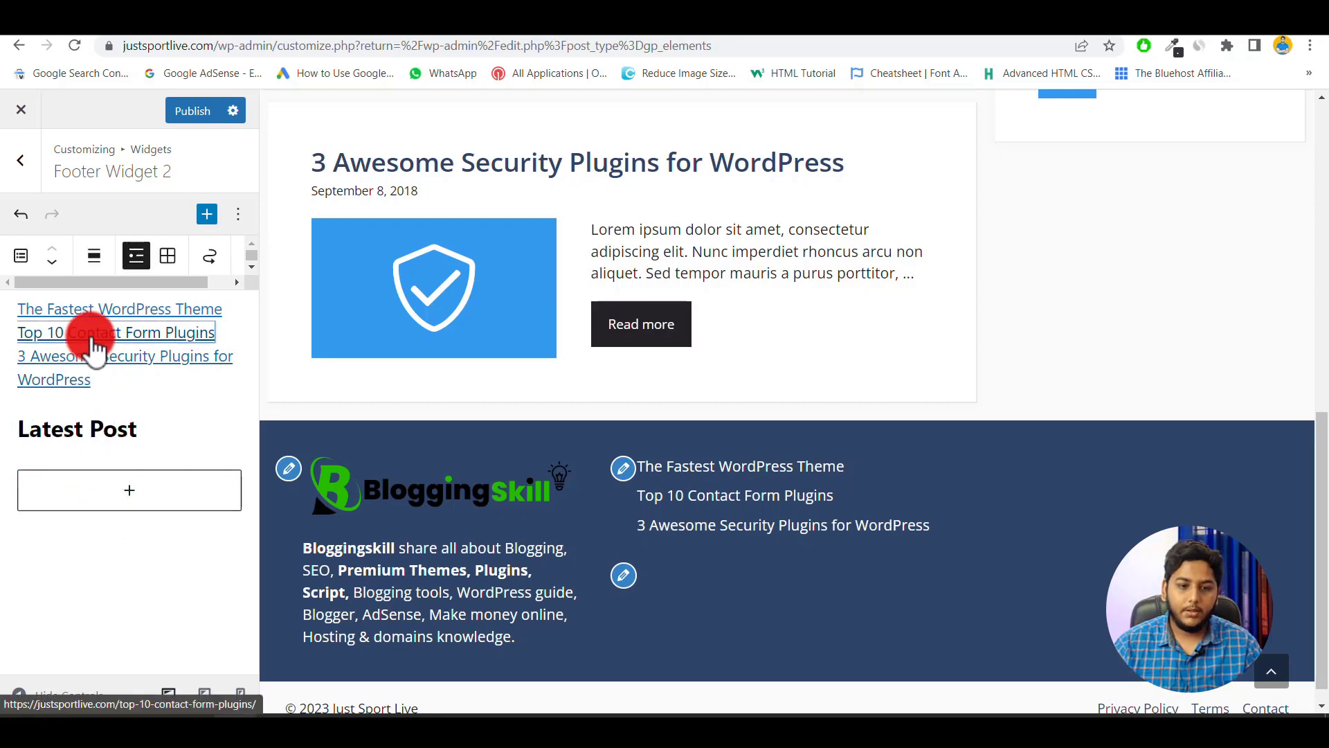
pyautogui.click(52, 264)
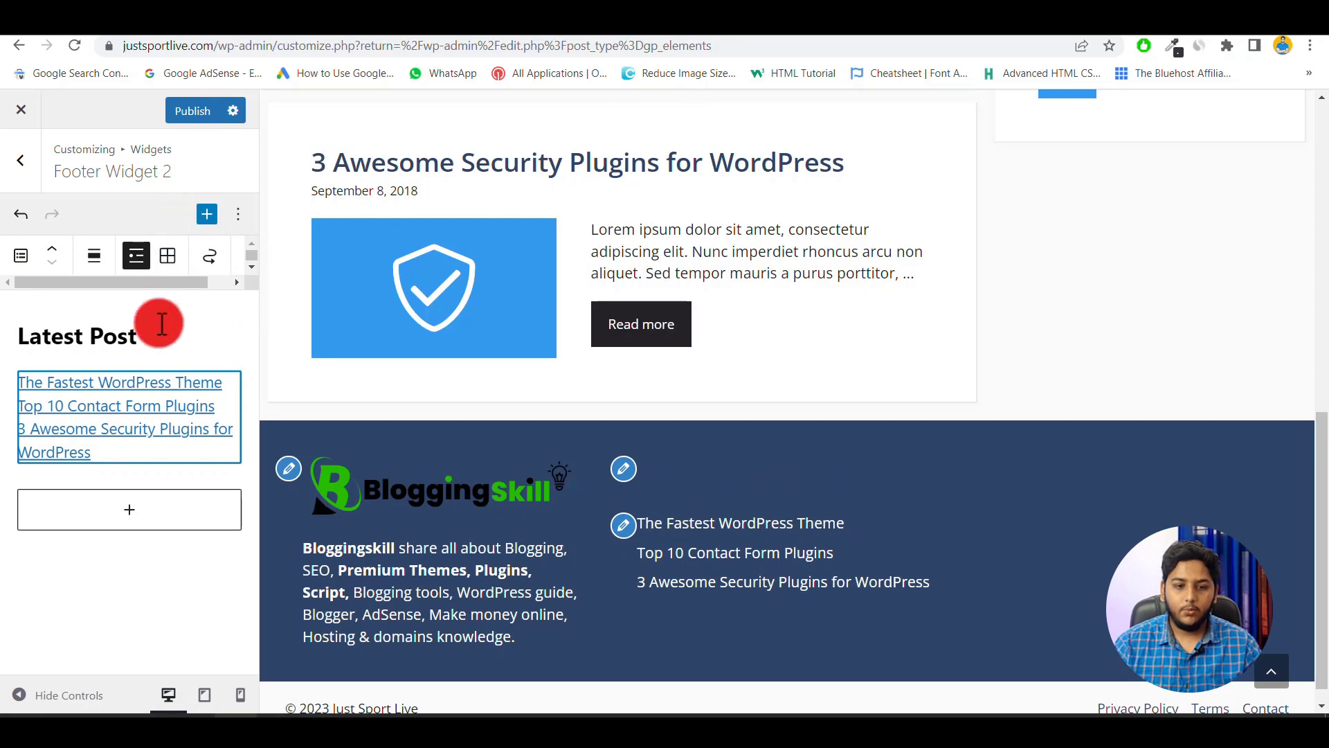
# Set the text color of the "Latest Post" heading to the theme's white base-3 in its block settings.
pyautogui.click(128, 323)
pyautogui.click(145, 340)
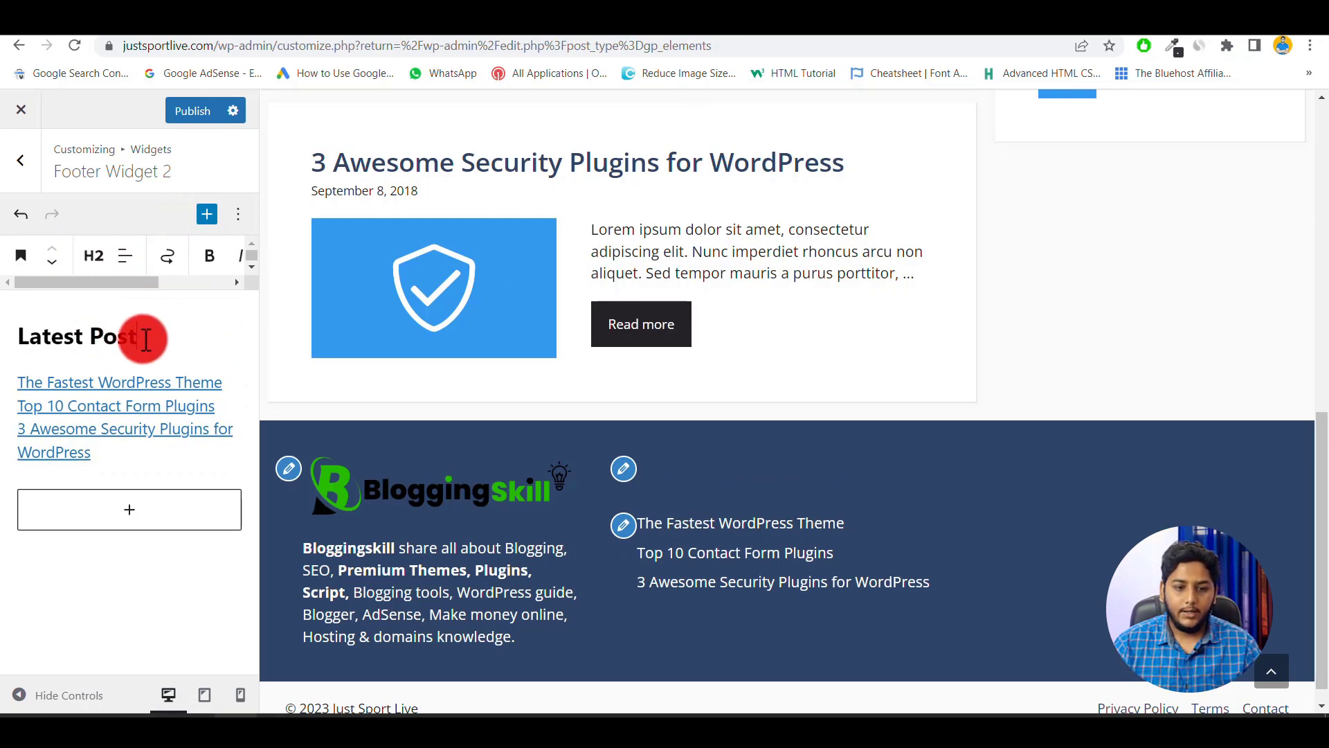
pyautogui.tripleClick(143, 340)
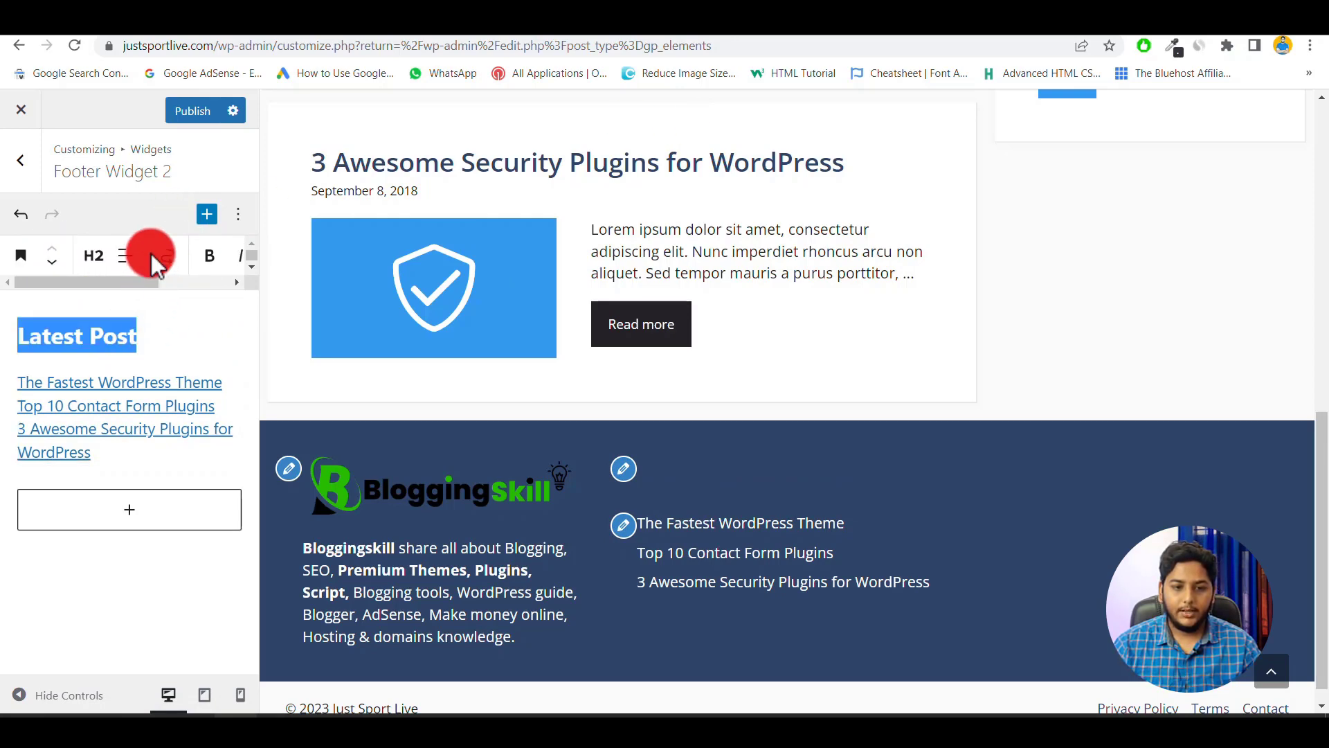
pyautogui.moveTo(117, 284); pyautogui.dragTo(235, 280)
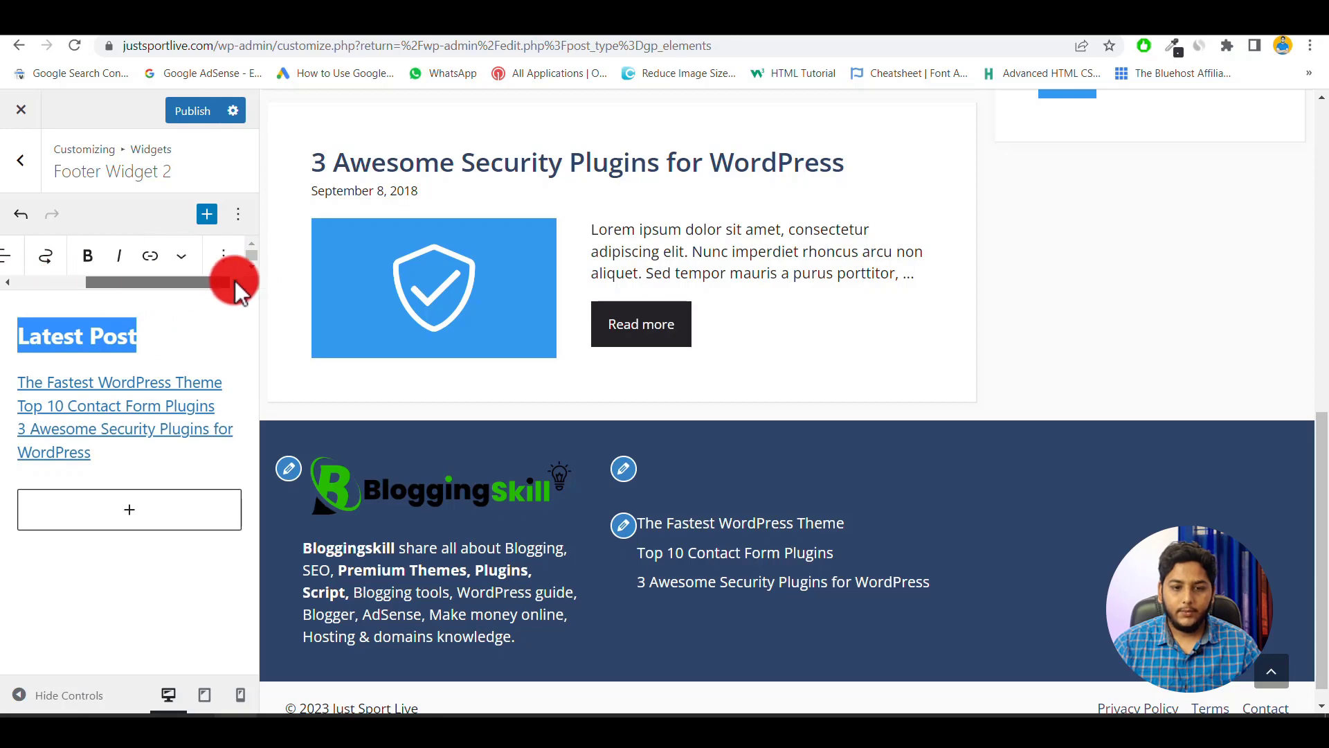
pyautogui.click(218, 258)
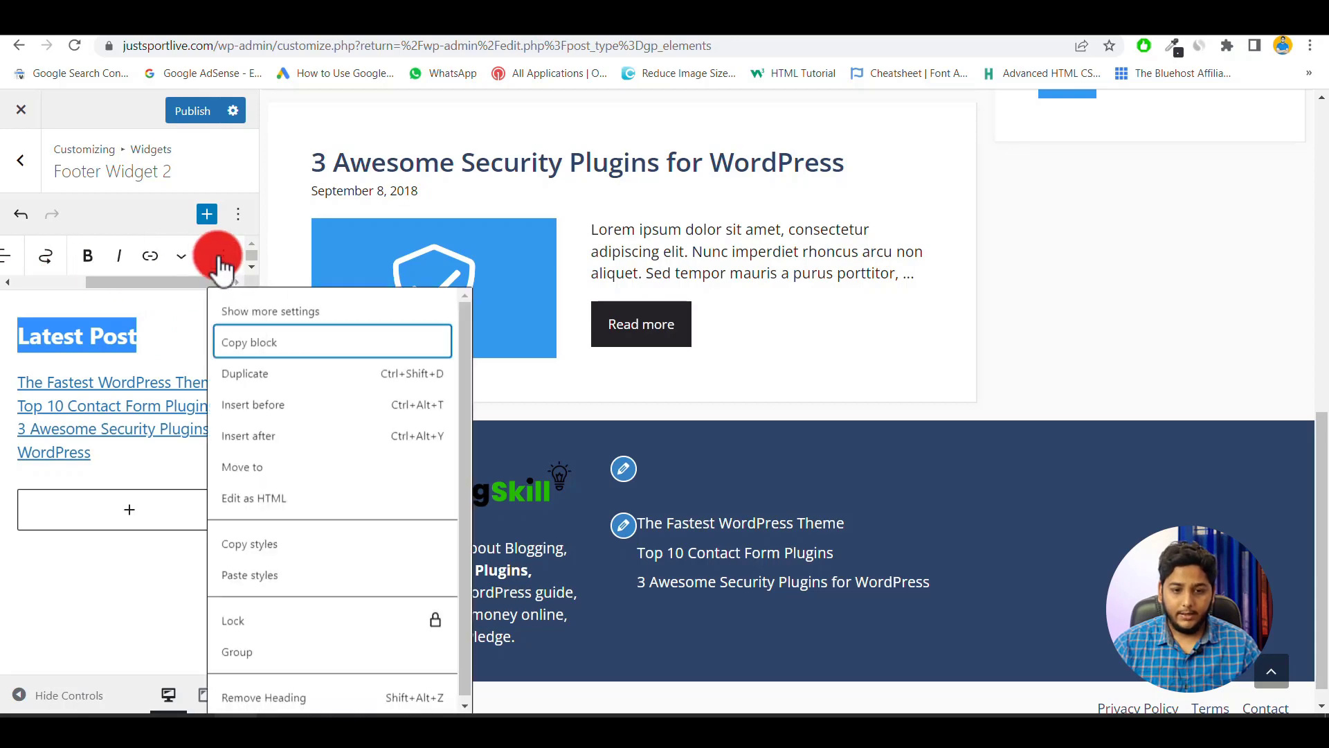
pyautogui.click(278, 313)
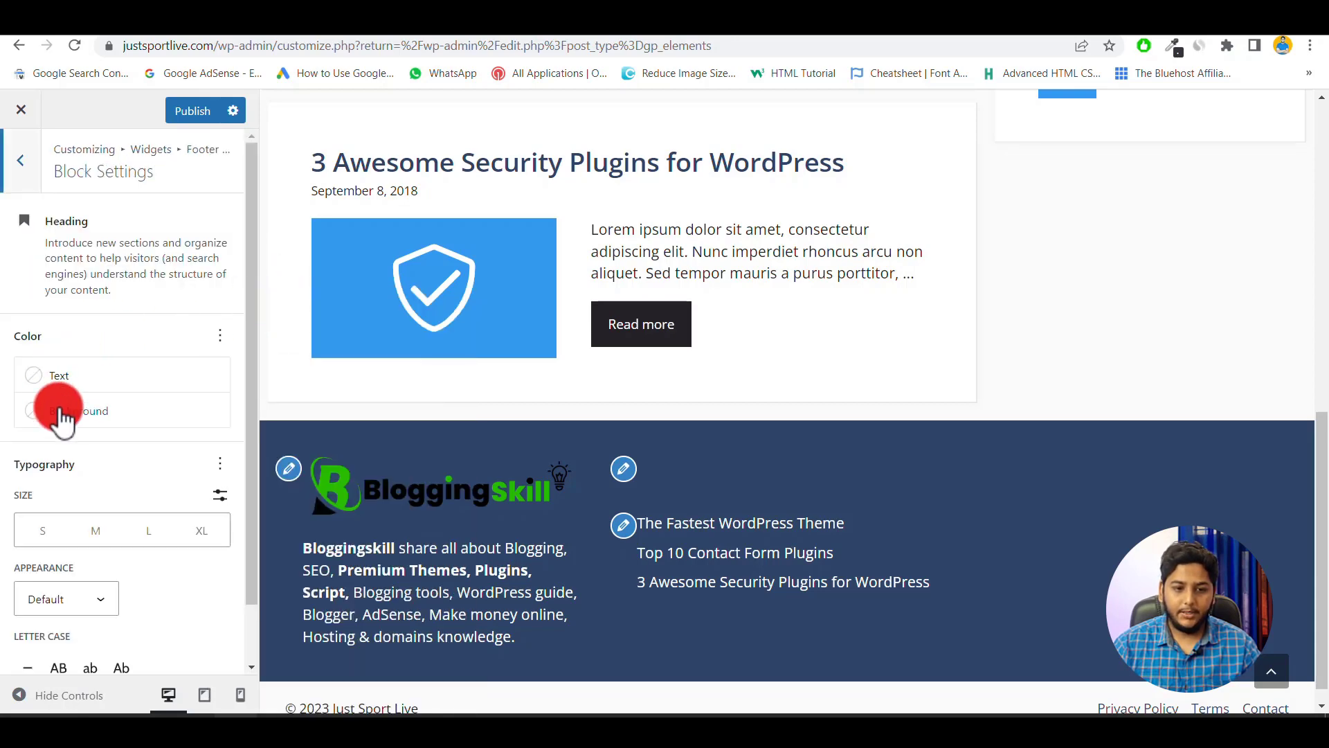
pyautogui.click(61, 386)
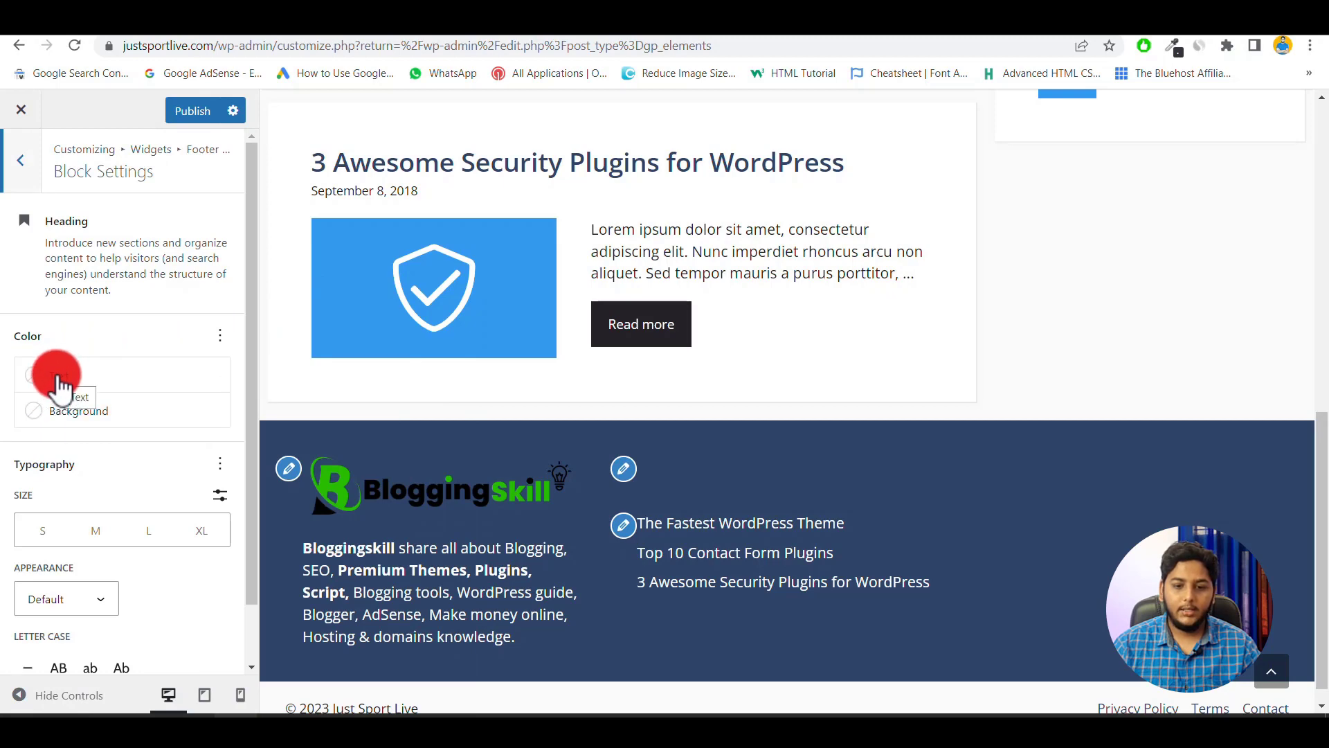
pyautogui.click(458, 478)
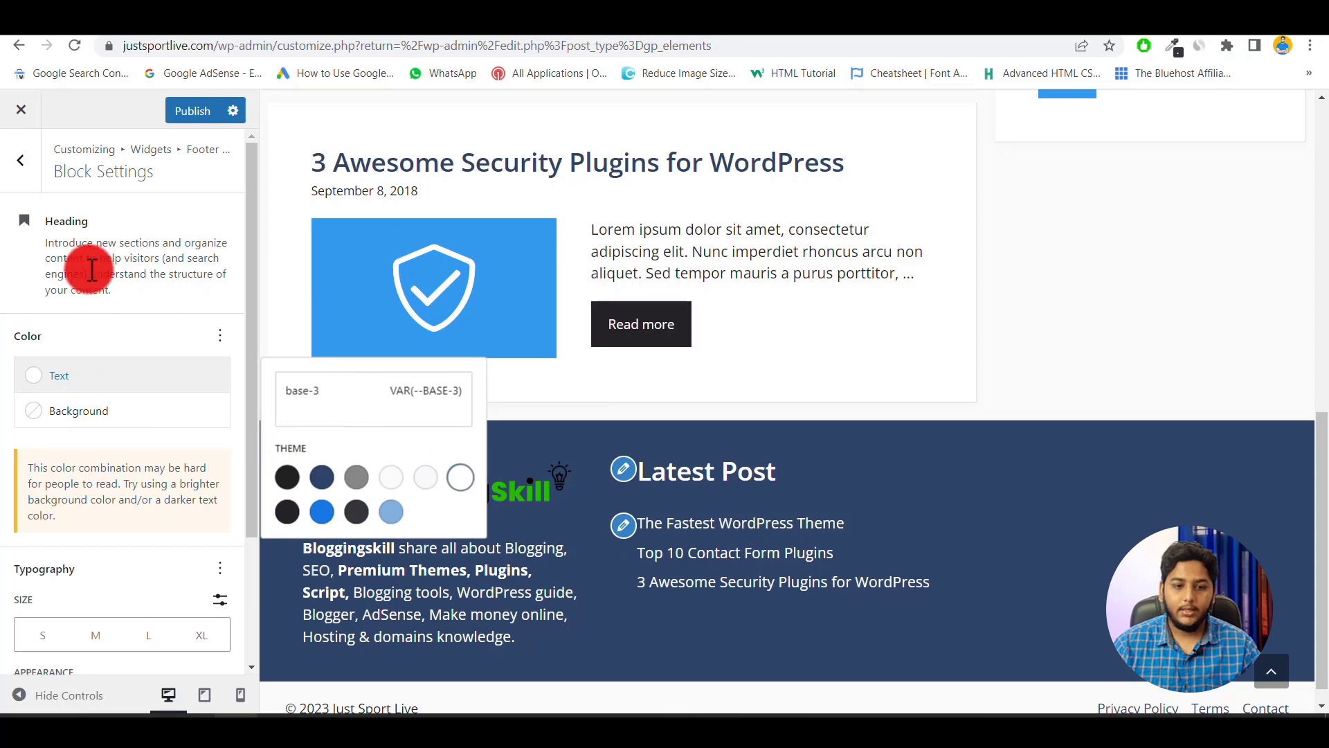
pyautogui.click(20, 160)
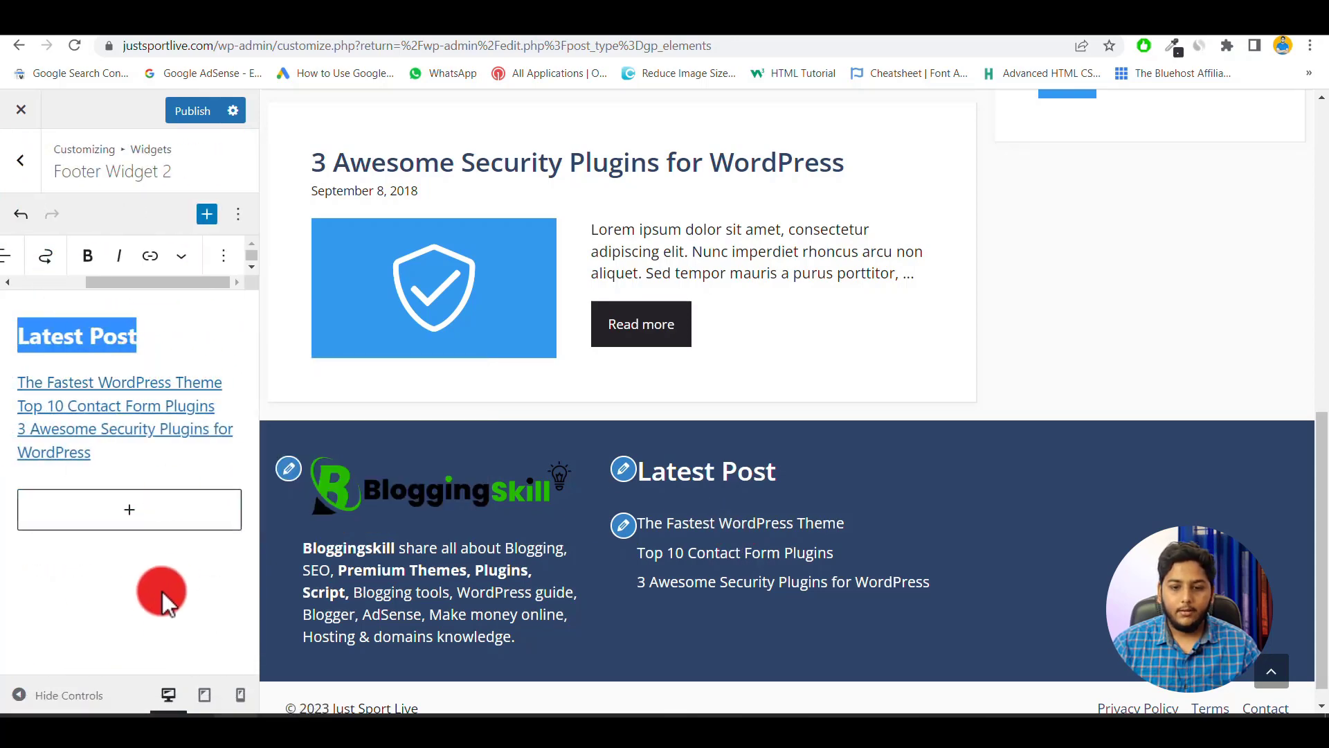
pyautogui.press('BackSpace')
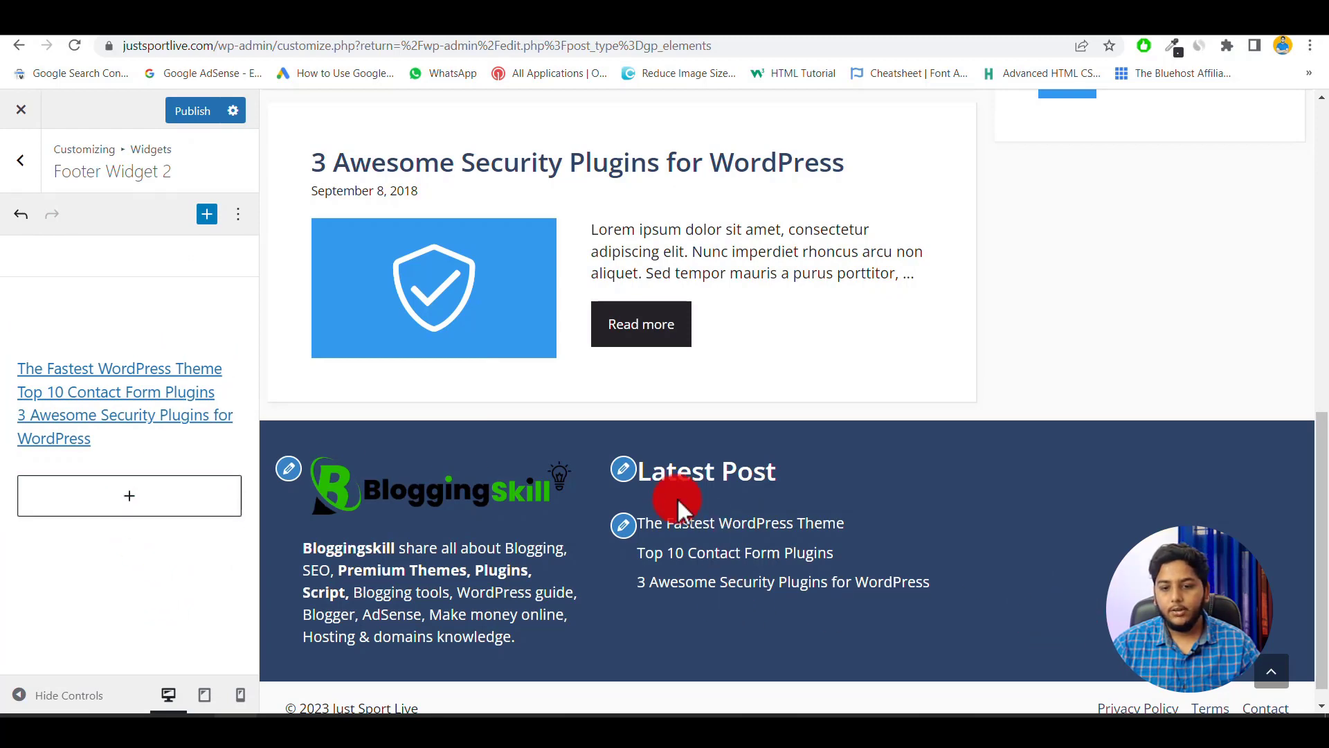
pyautogui.click(113, 315)
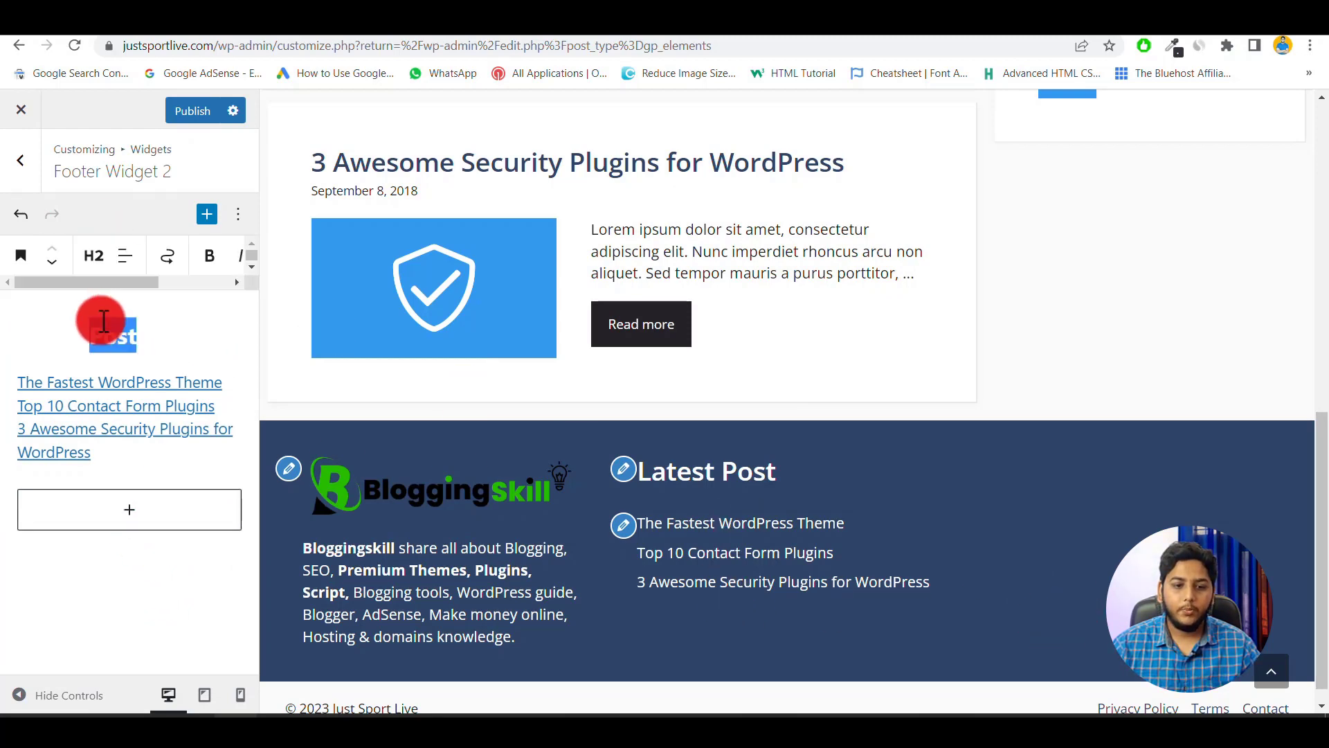
pyautogui.hotkey('ctrl', 'z')
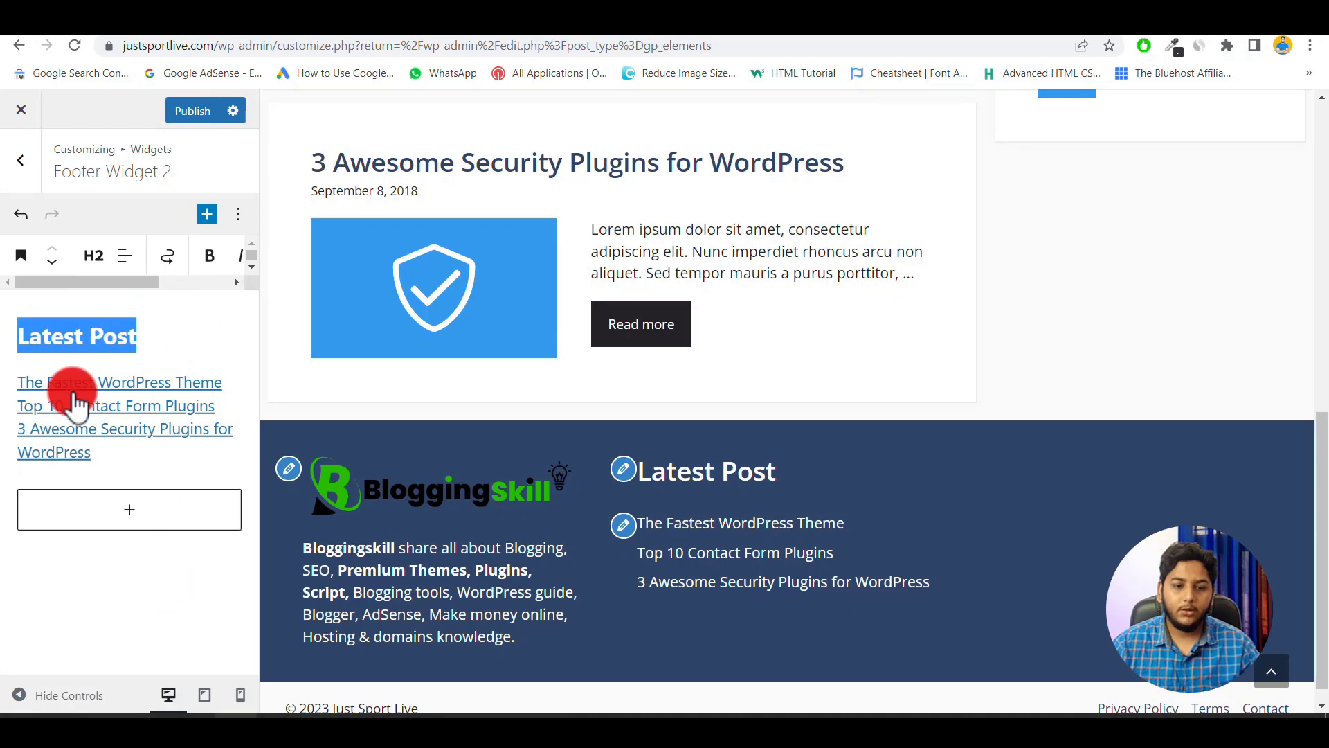
pyautogui.click(177, 431)
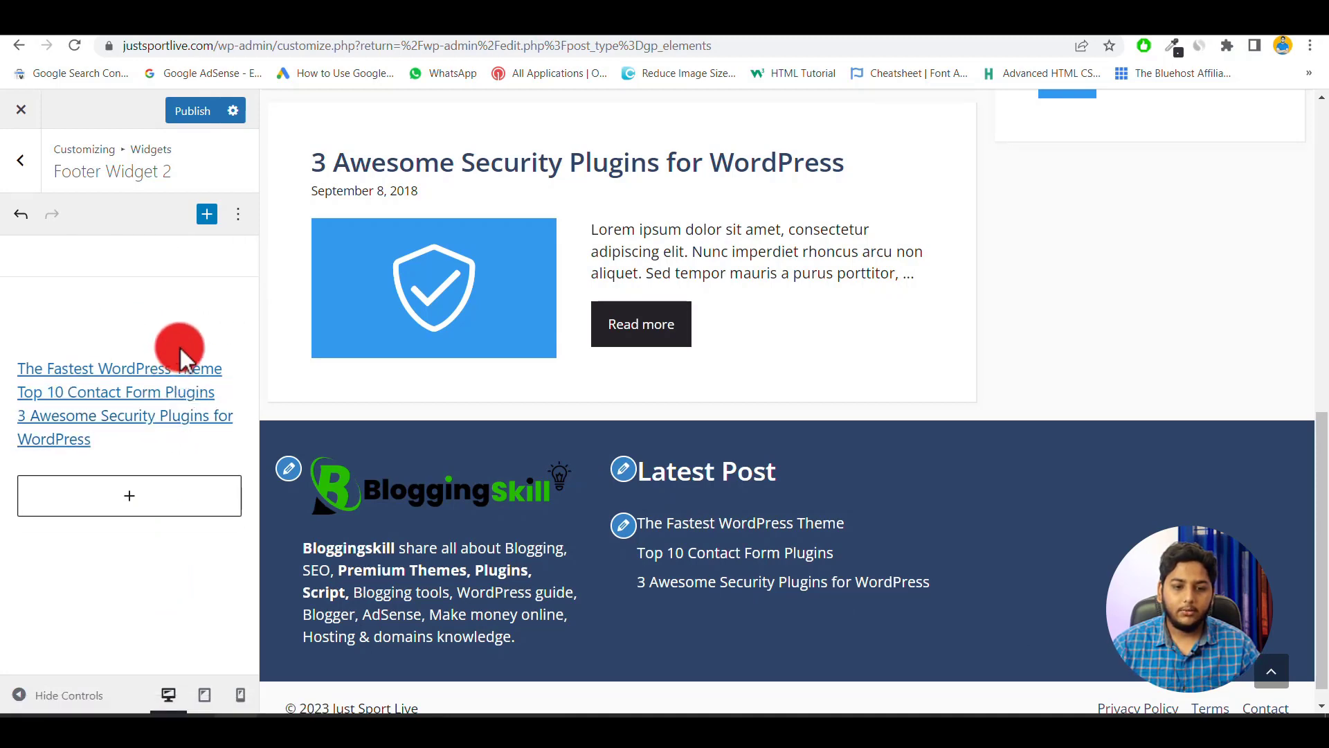
# Remove the Latest Posts block from Footer Widget 2.
pyautogui.click(128, 431)
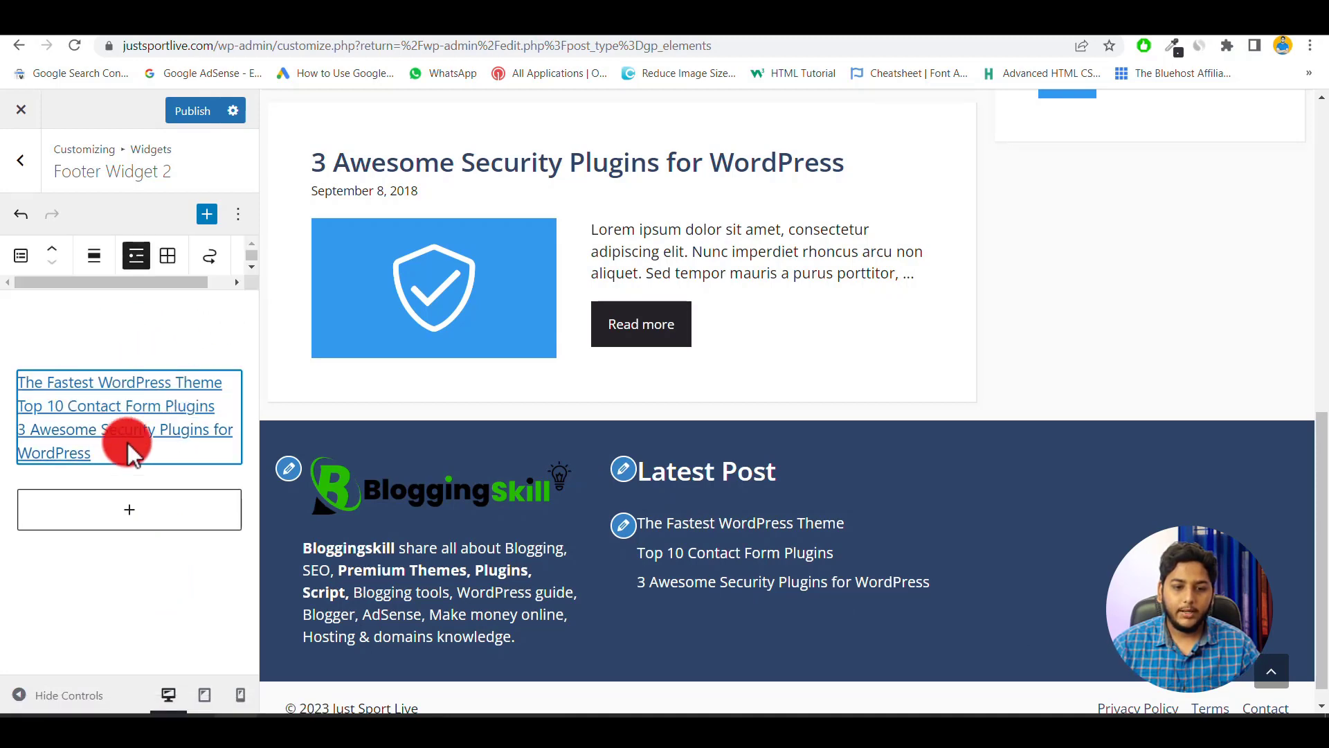
pyautogui.click(245, 279)
pyautogui.click(224, 256)
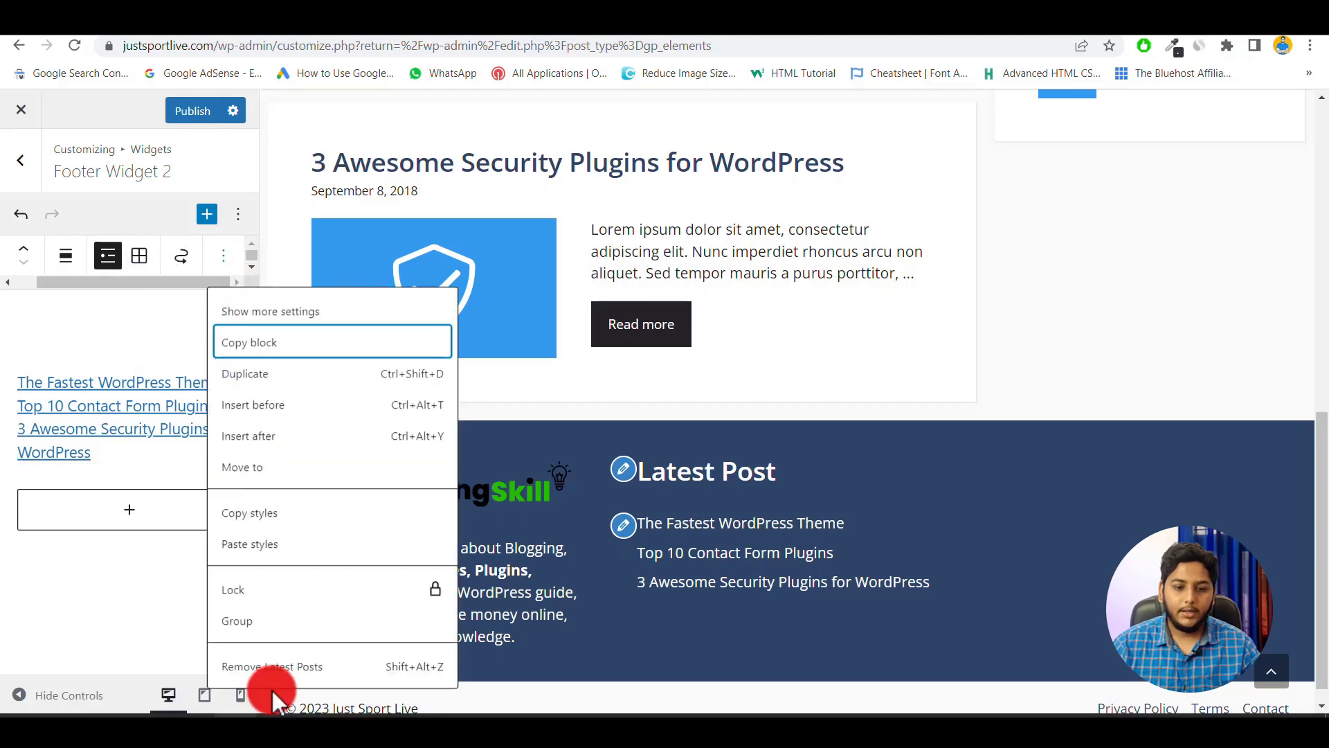
pyautogui.click(277, 667)
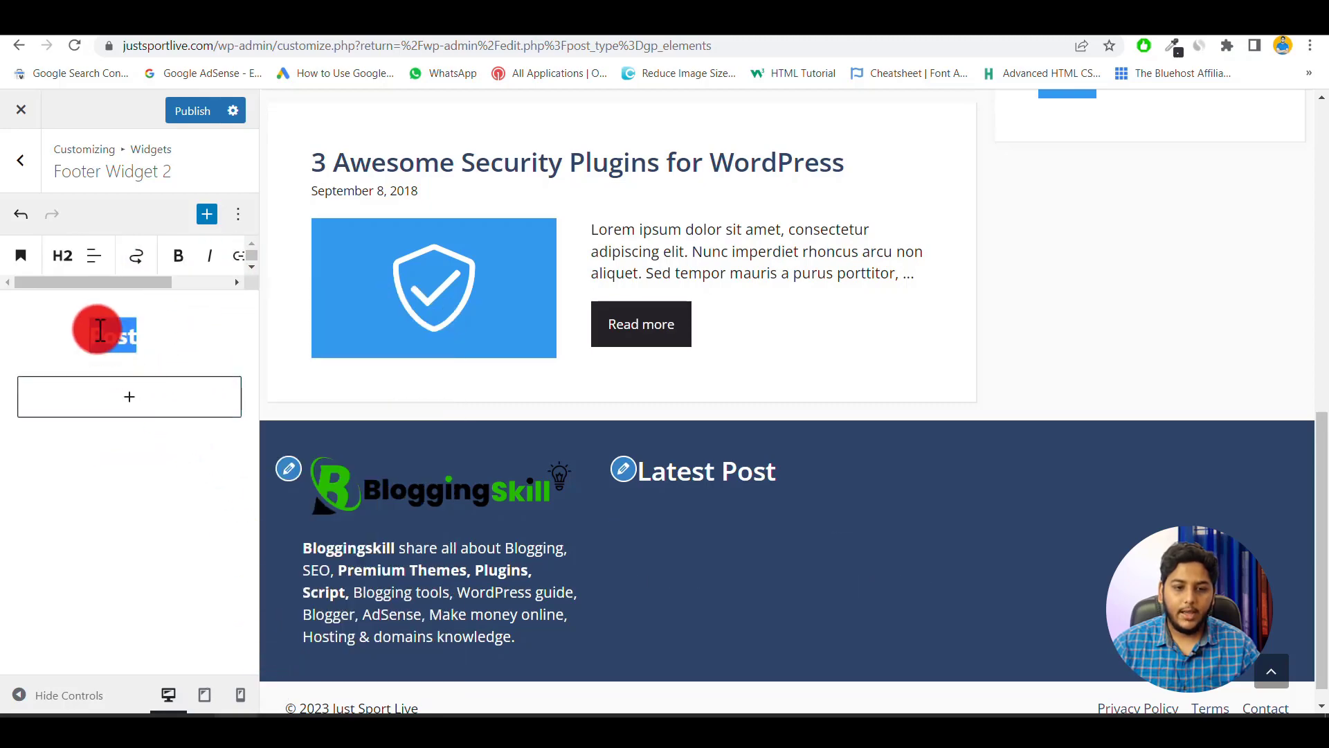
# Transform the "Latest Post" heading block into a Group.
pyautogui.tripleClick(101, 330)
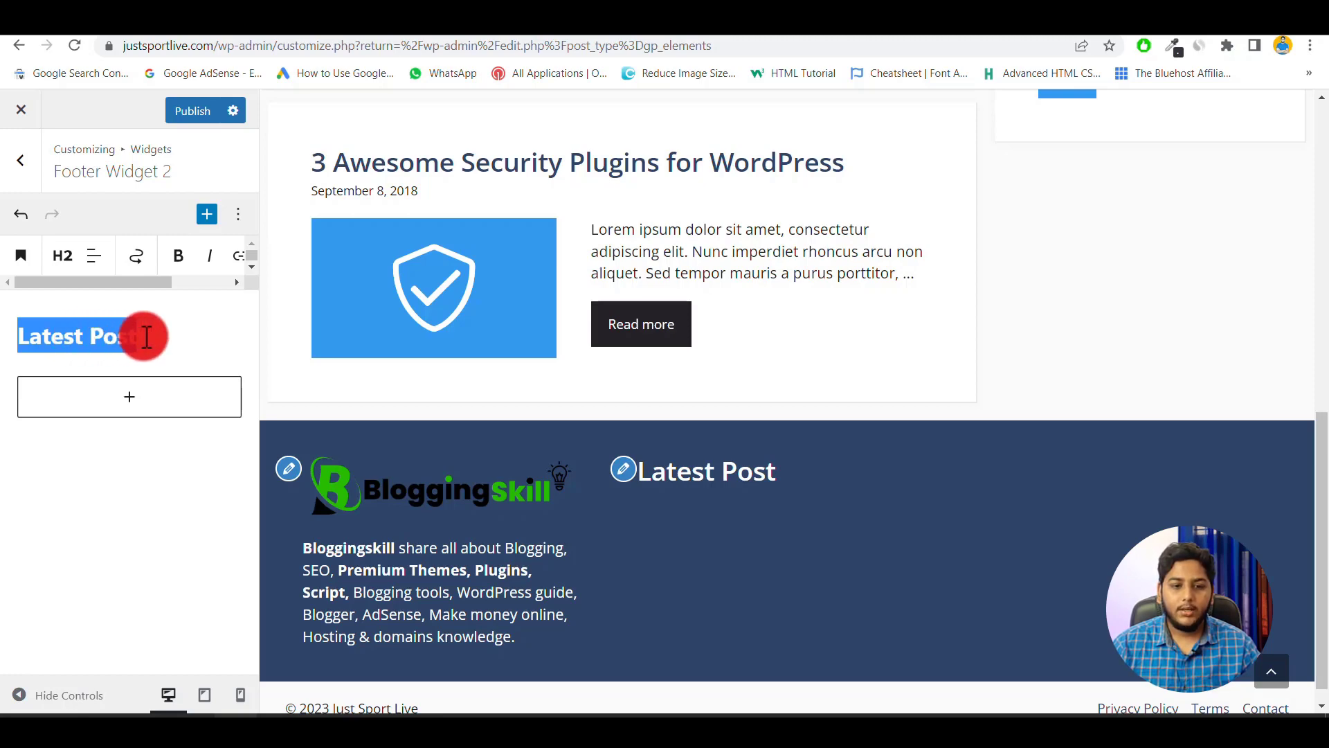
pyautogui.press('BackSpace')
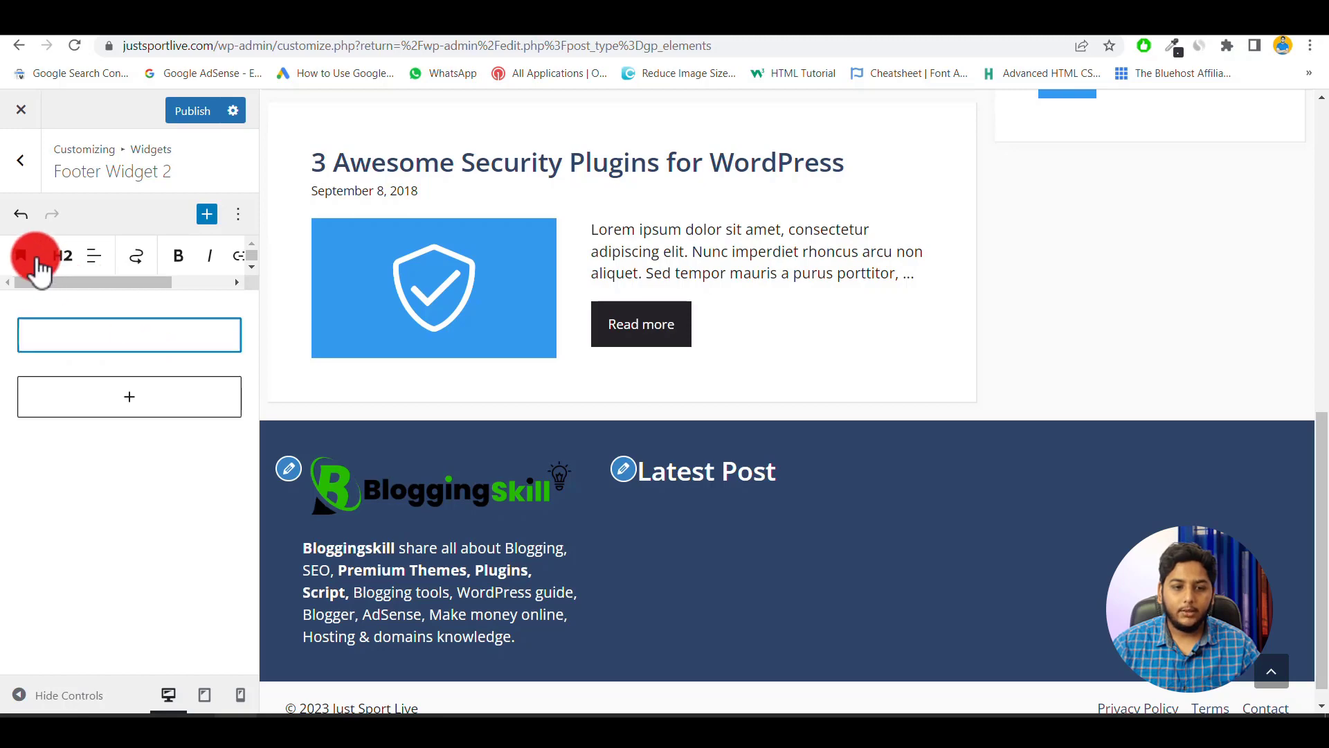
pyautogui.click(22, 256)
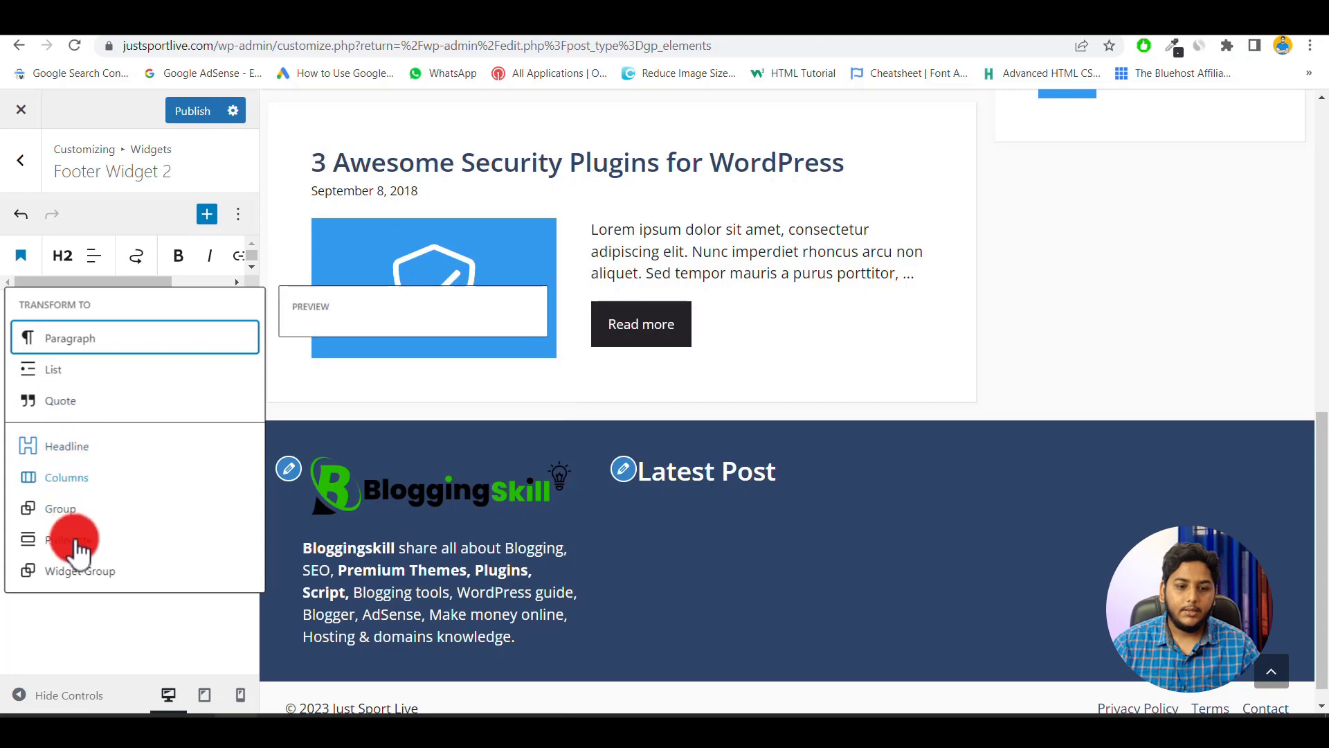
pyautogui.click(69, 511)
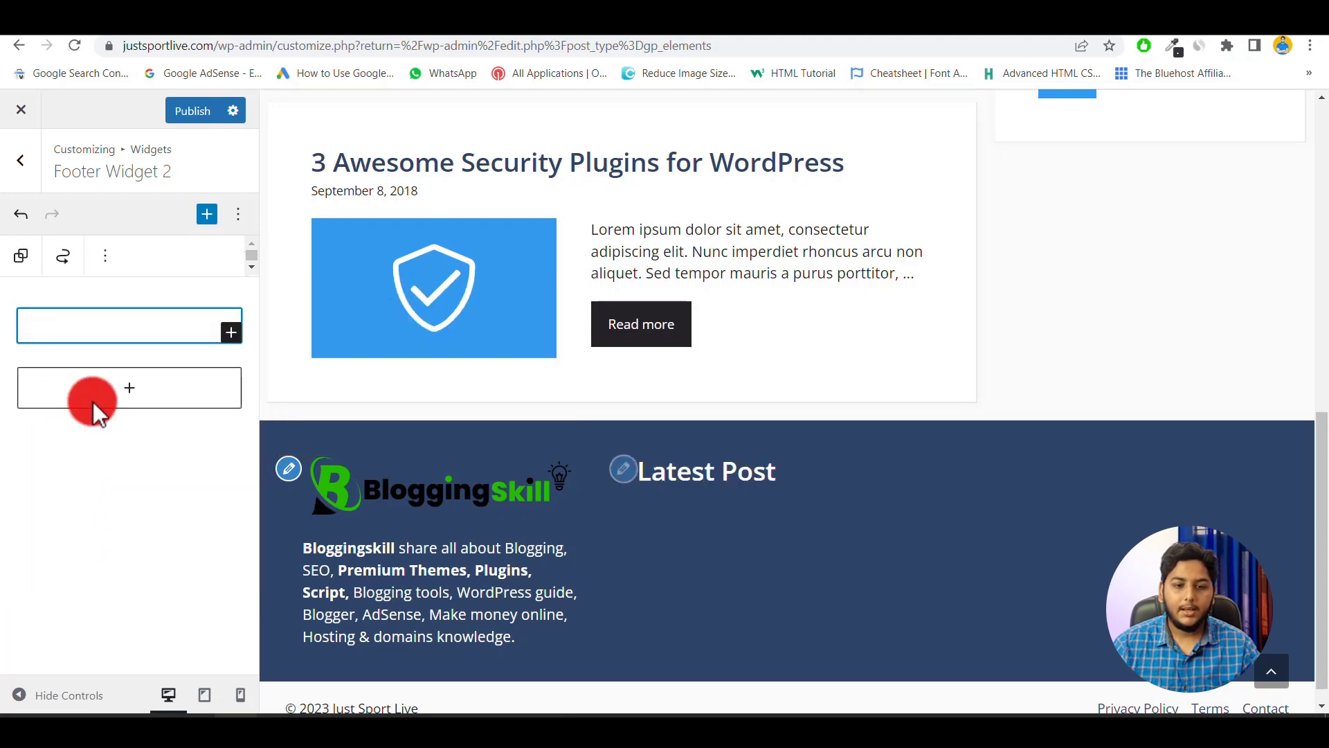
# Search the blocks for "lates" and add a Latest Posts block inside the group with the "Latest Post" heading.
pyautogui.click(228, 334)
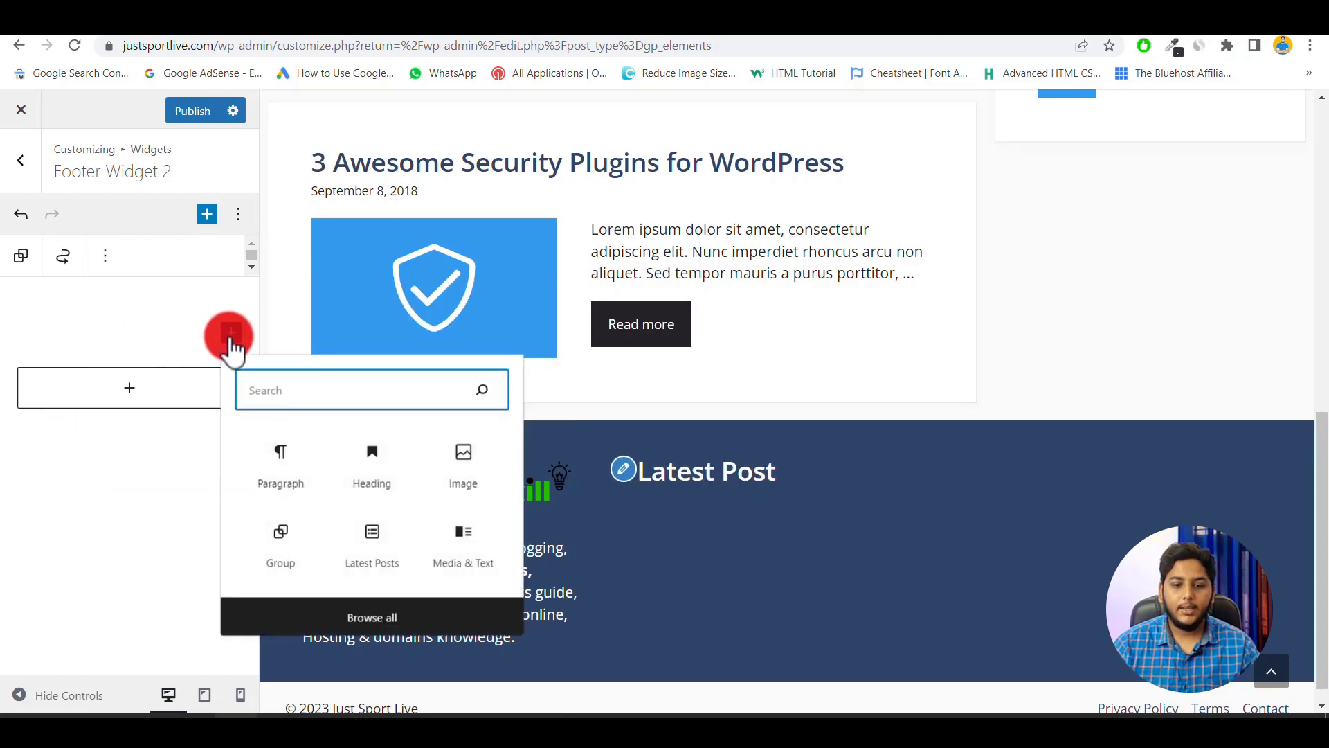
pyautogui.write('late')
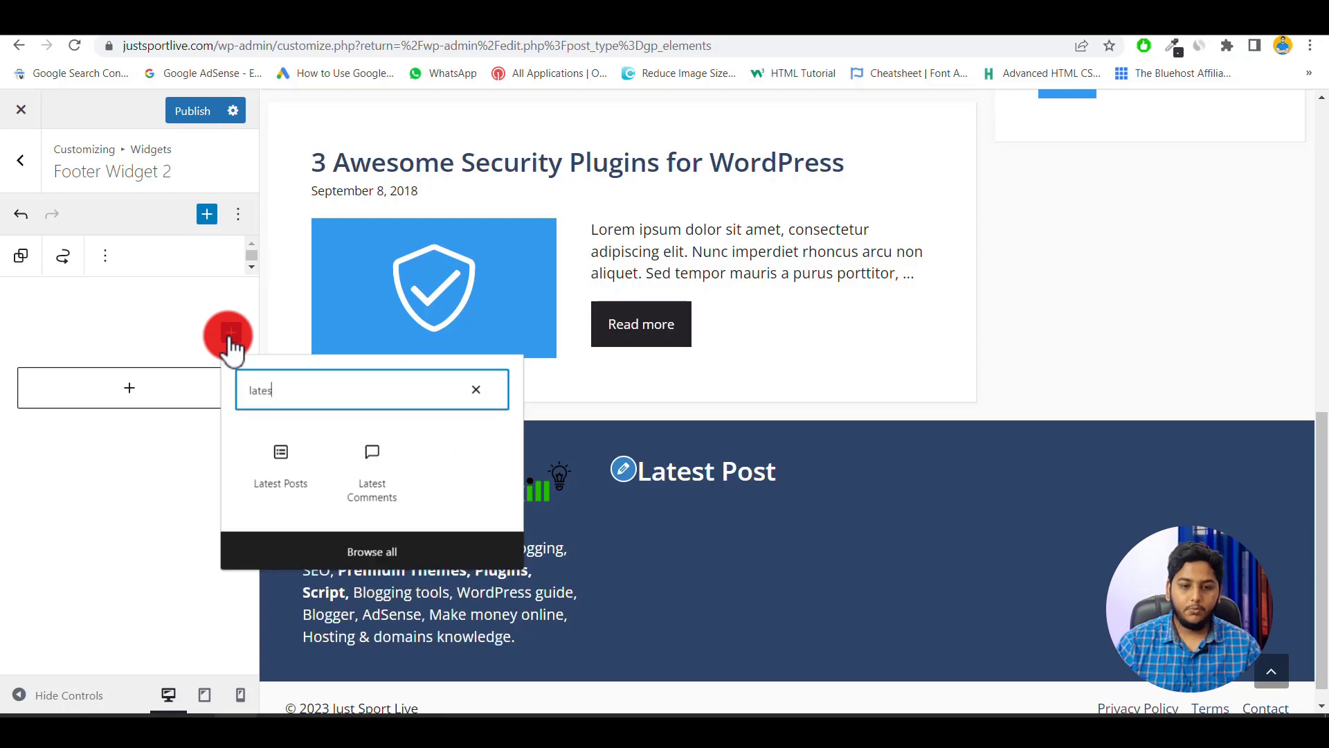
pyautogui.write('s')
pyautogui.click(277, 465)
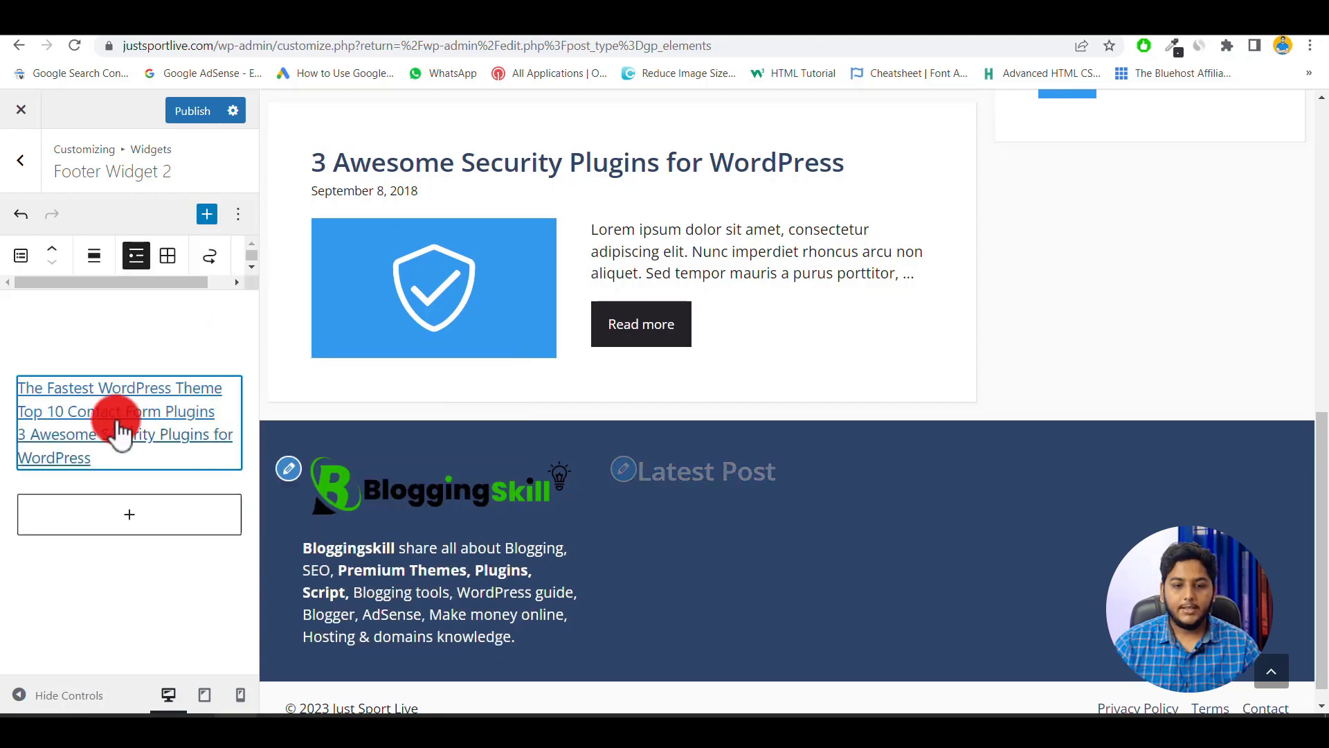
# Publish the Footer Widget 2 changes and return to the list of widget areas.
pyautogui.click(104, 601)
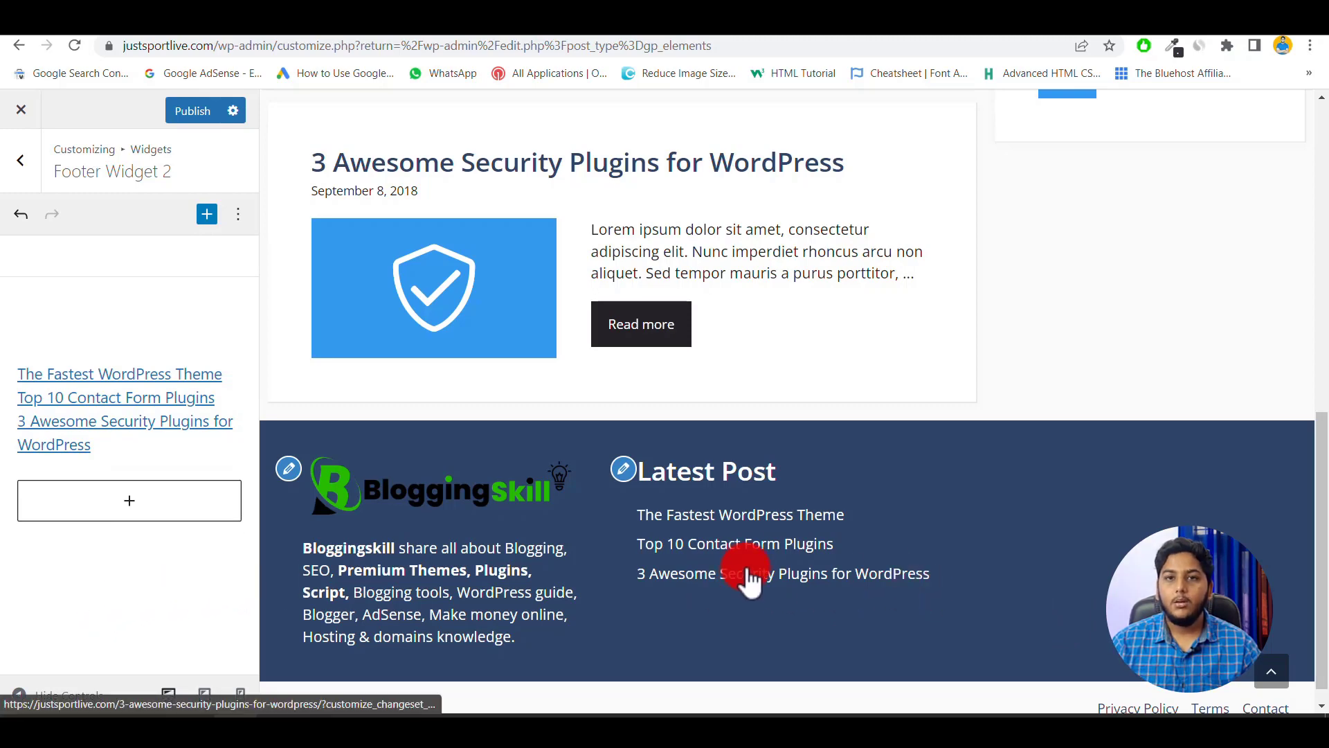
pyautogui.click(190, 113)
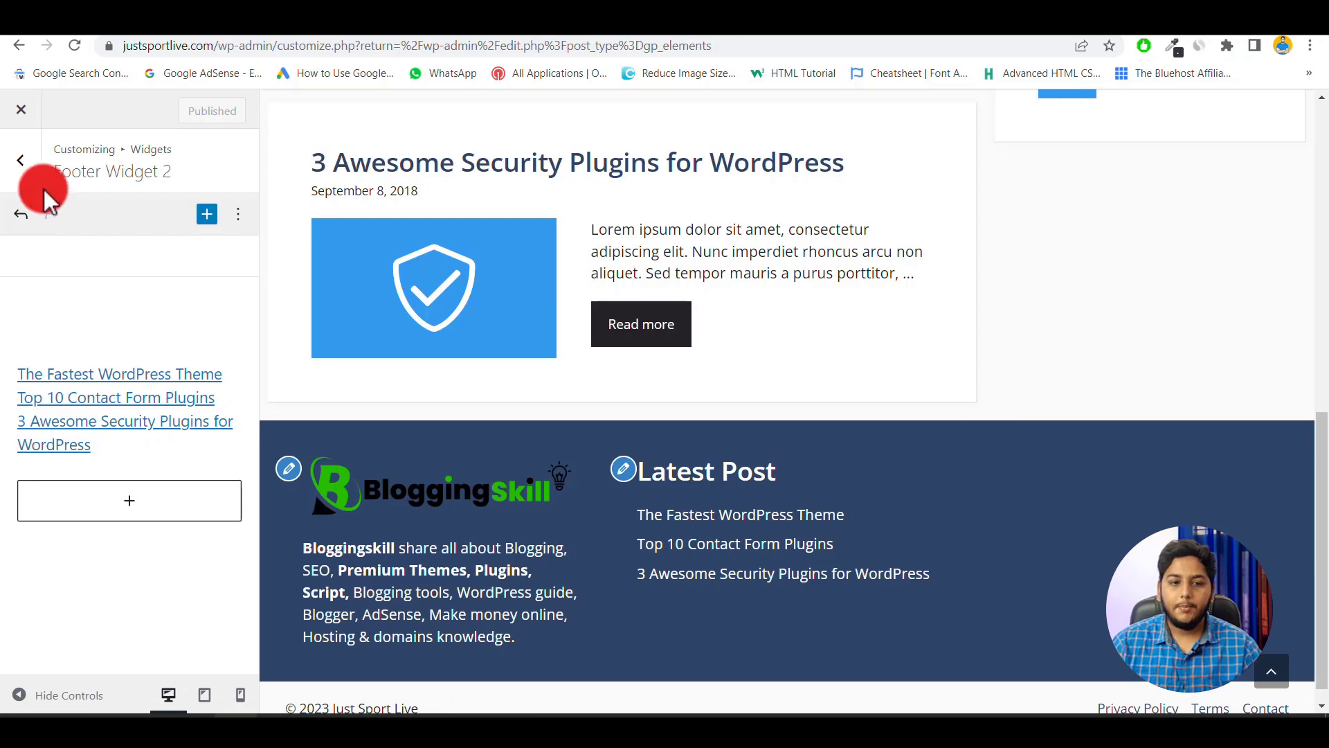
pyautogui.click(20, 160)
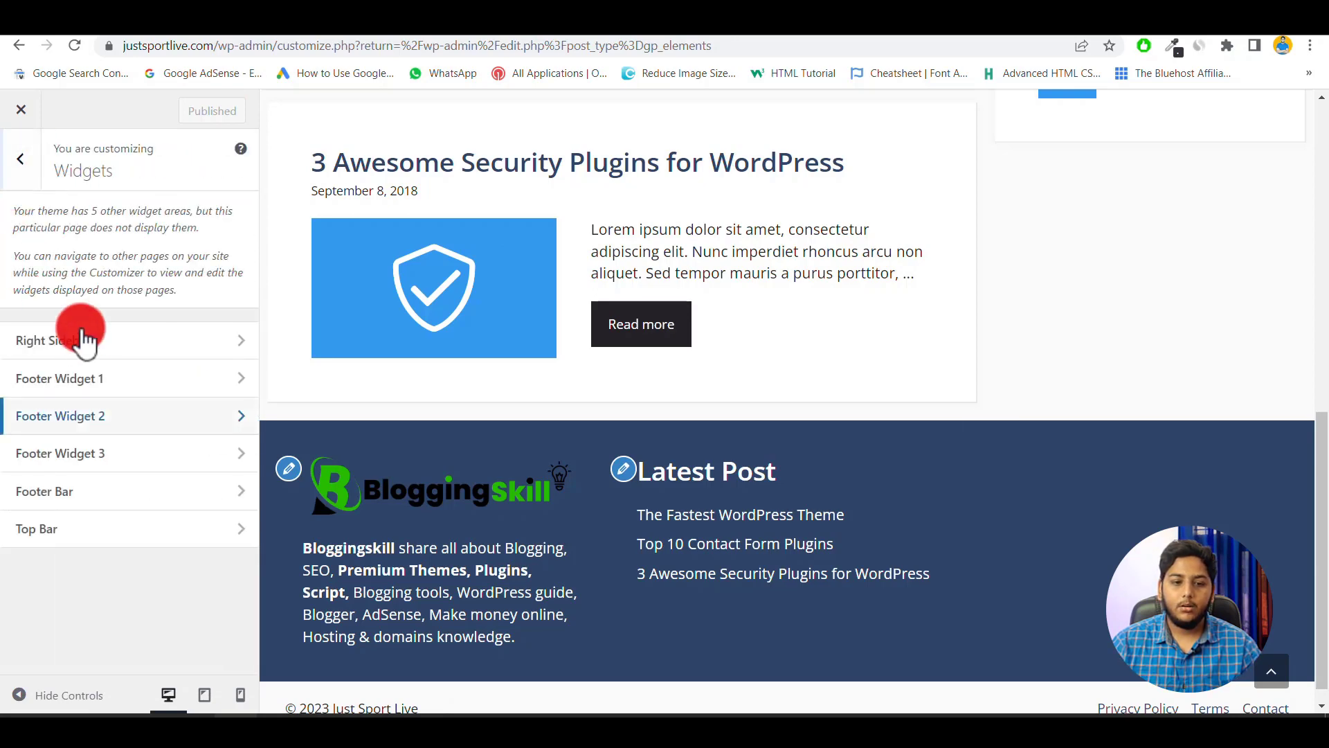
# Add a Heading block with the text "Quick Links" to Footer Widget 3.
pyautogui.click(107, 463)
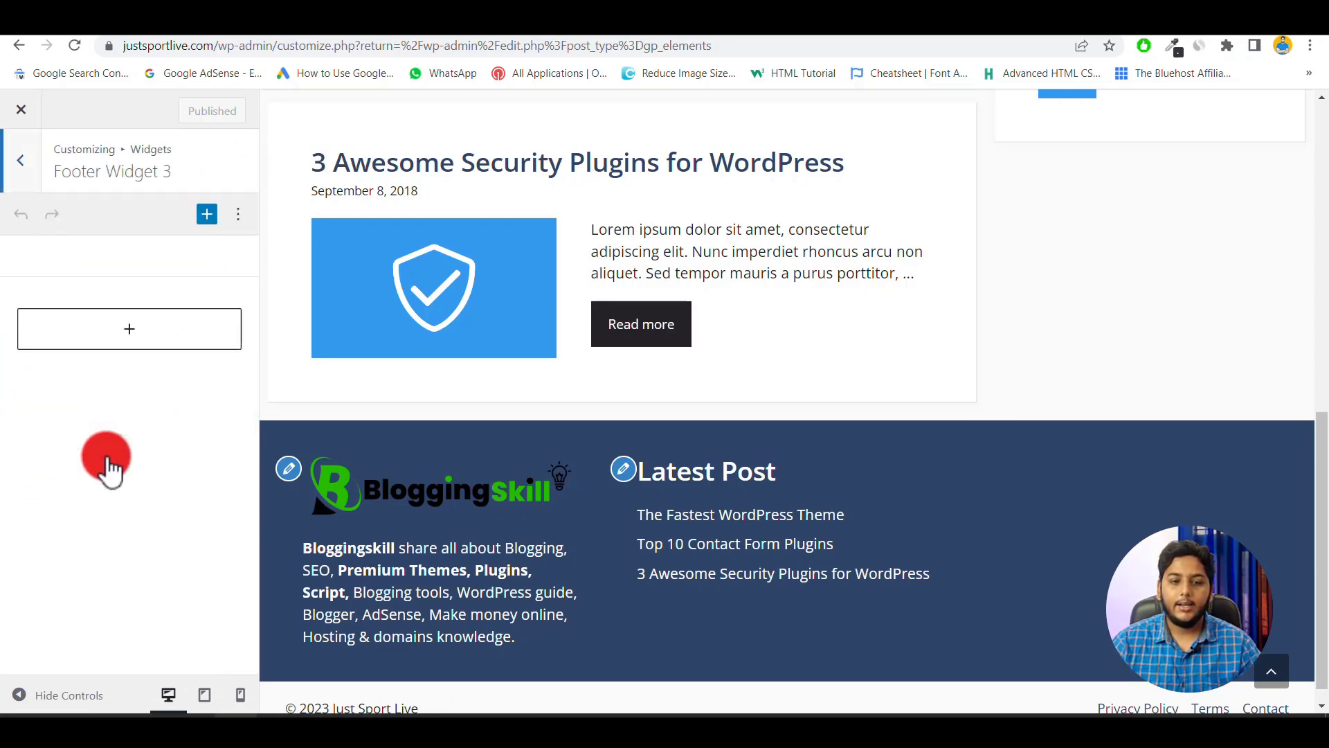
pyautogui.click(127, 331)
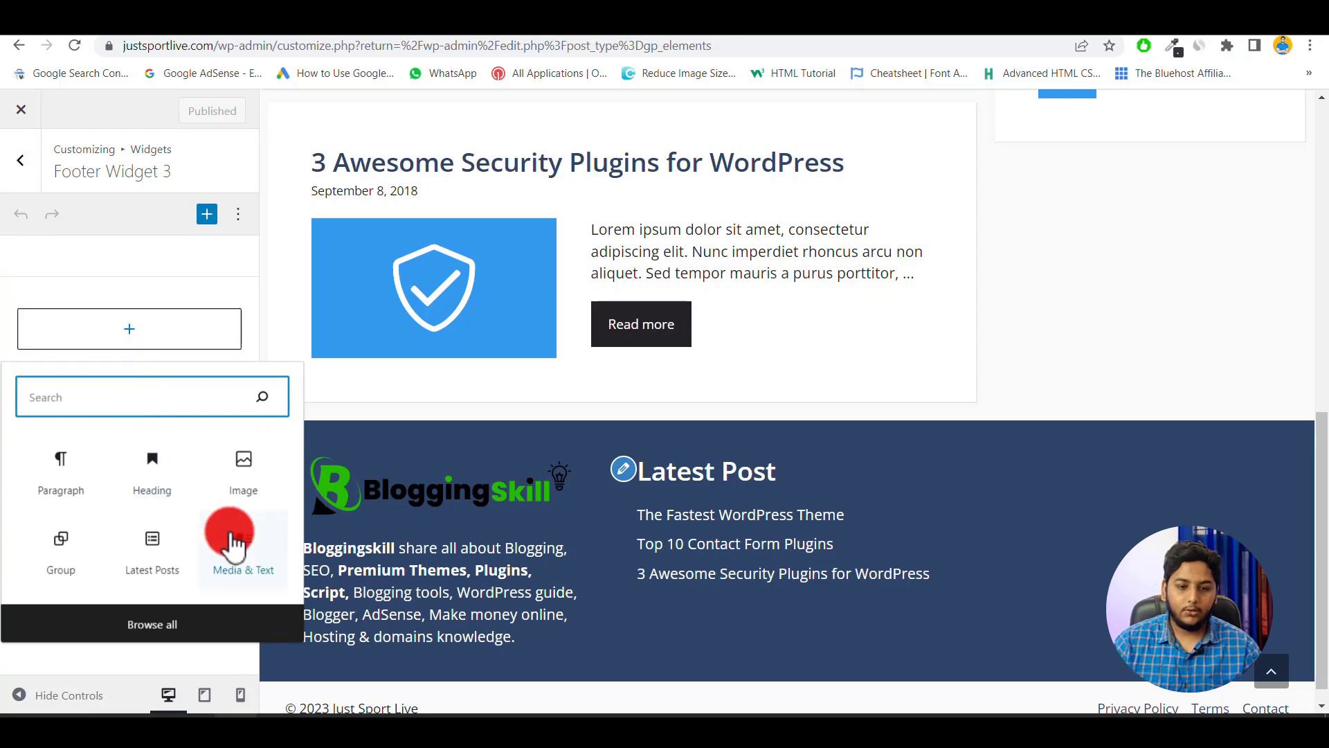
pyautogui.click(154, 481)
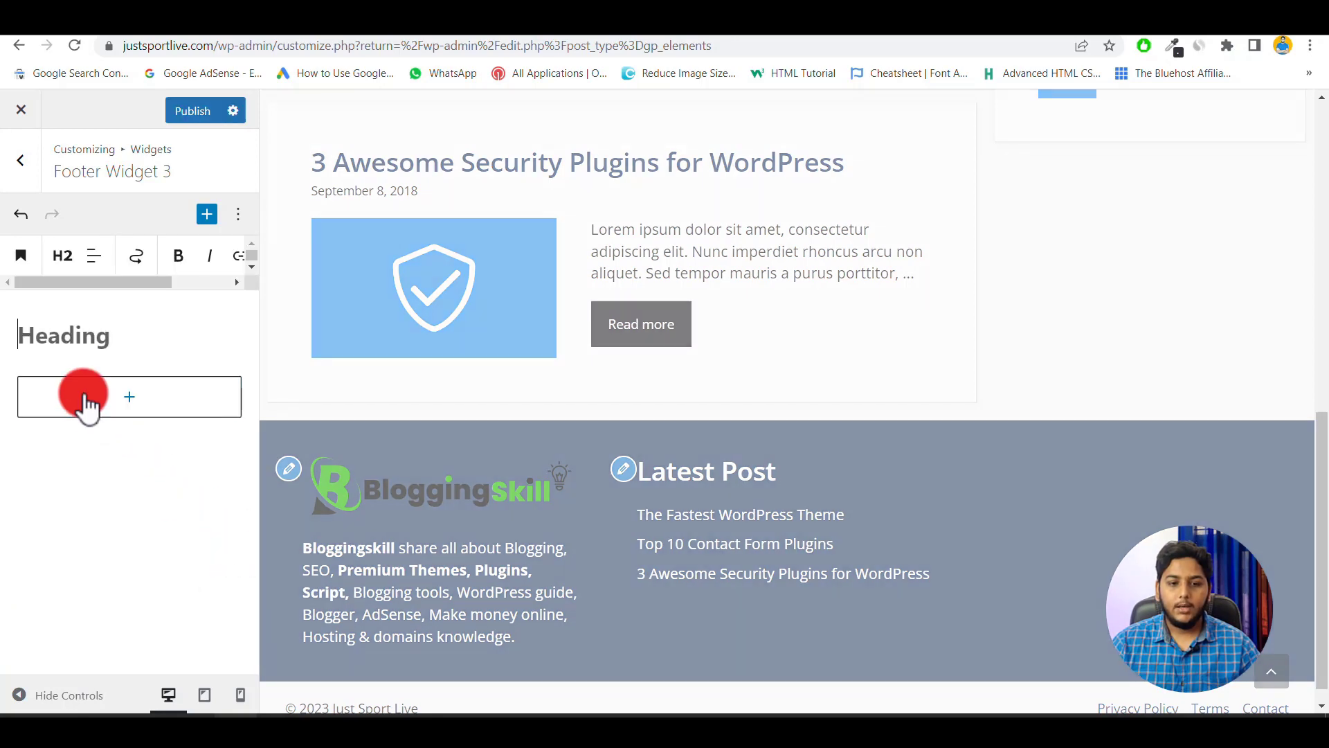
pyautogui.write('Quick Links')
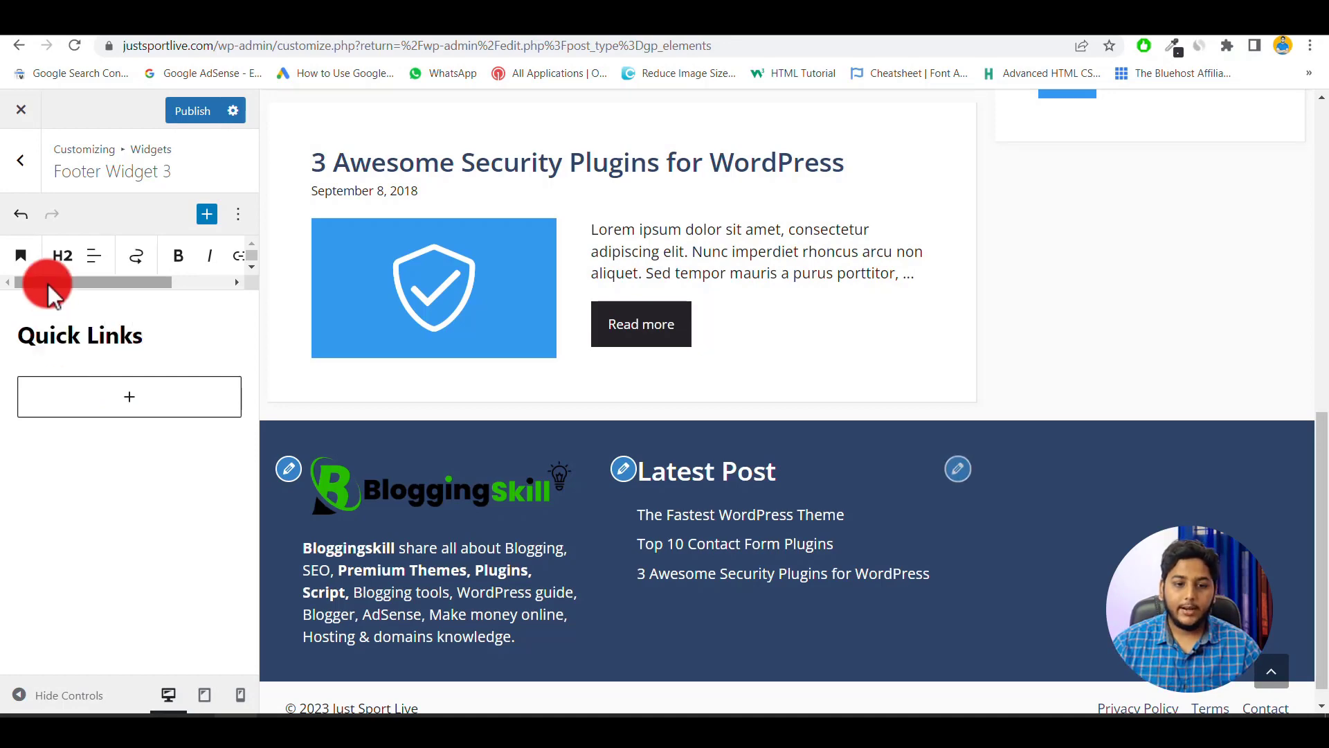
# Set the text color of the "Quick Links" heading to the theme's white base-3 in its block settings.
pyautogui.tripleClick(83, 334)
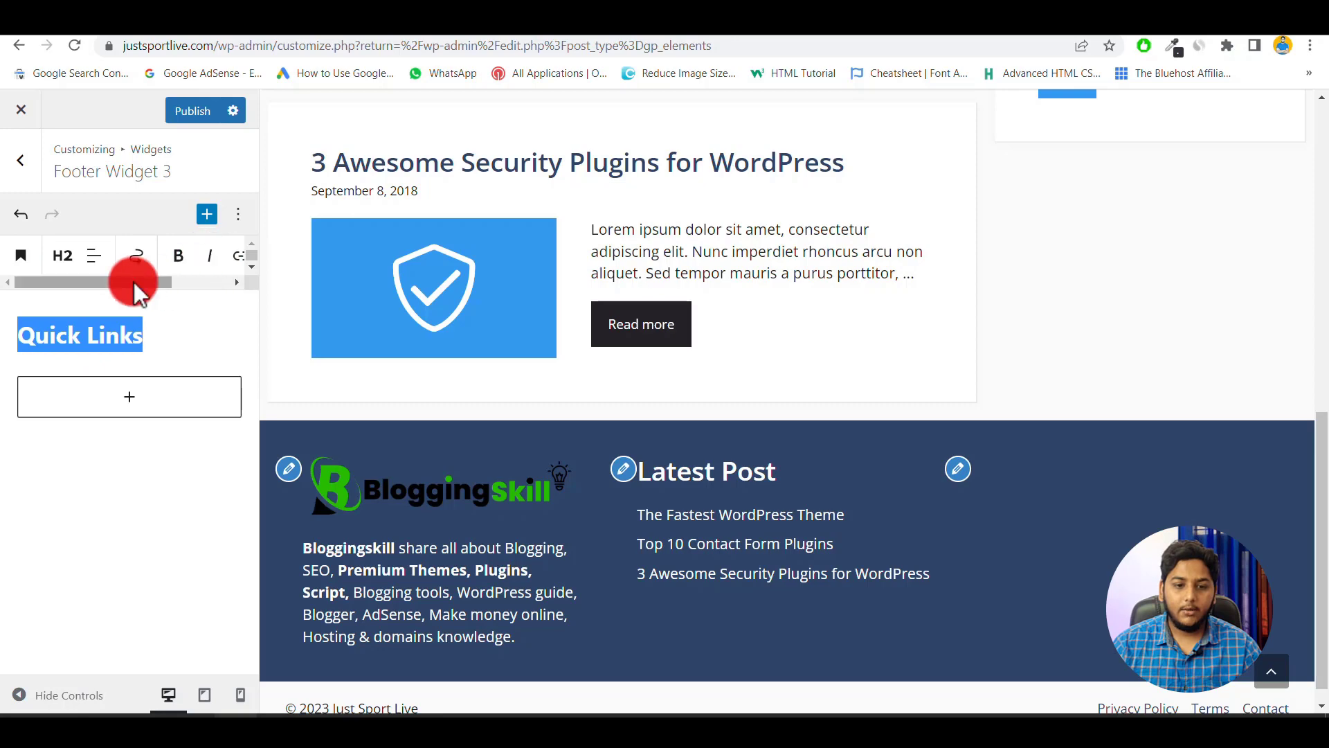
pyautogui.moveTo(134, 281); pyautogui.dragTo(215, 285)
pyautogui.click(224, 273)
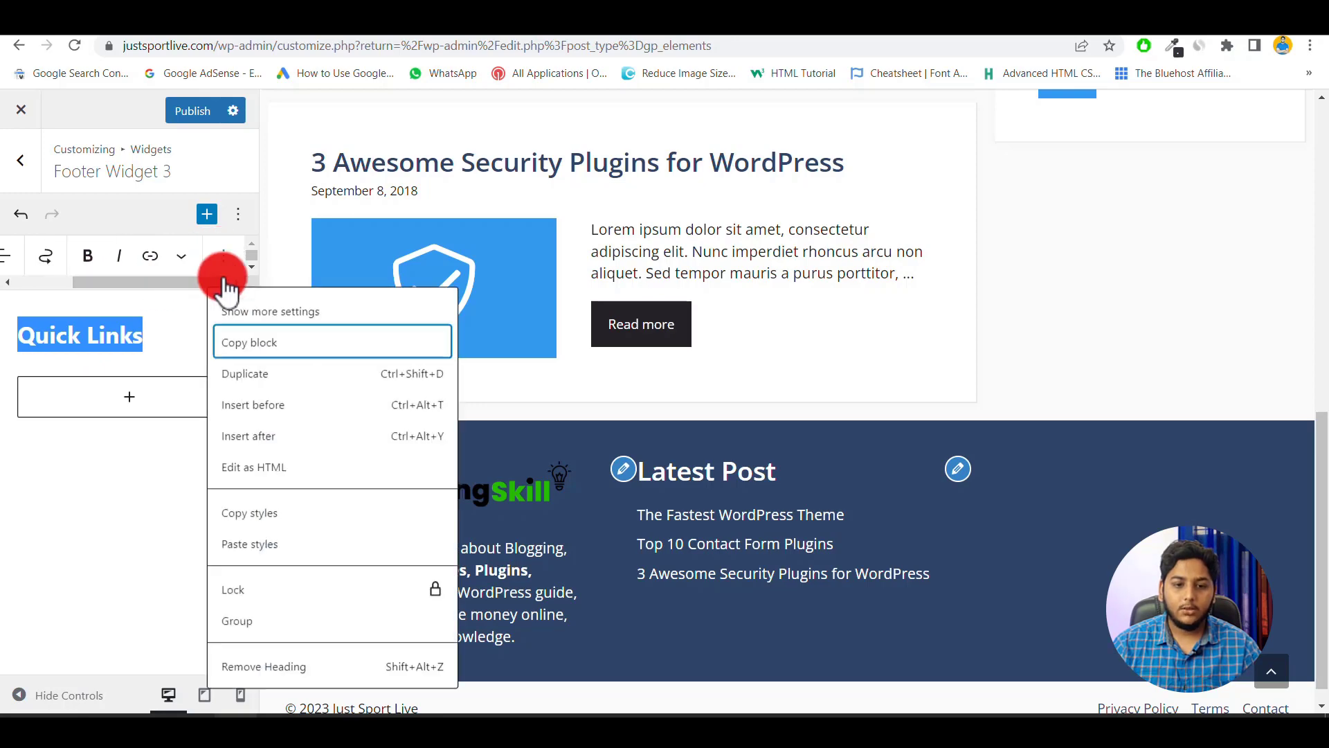
pyautogui.click(257, 311)
pyautogui.click(52, 379)
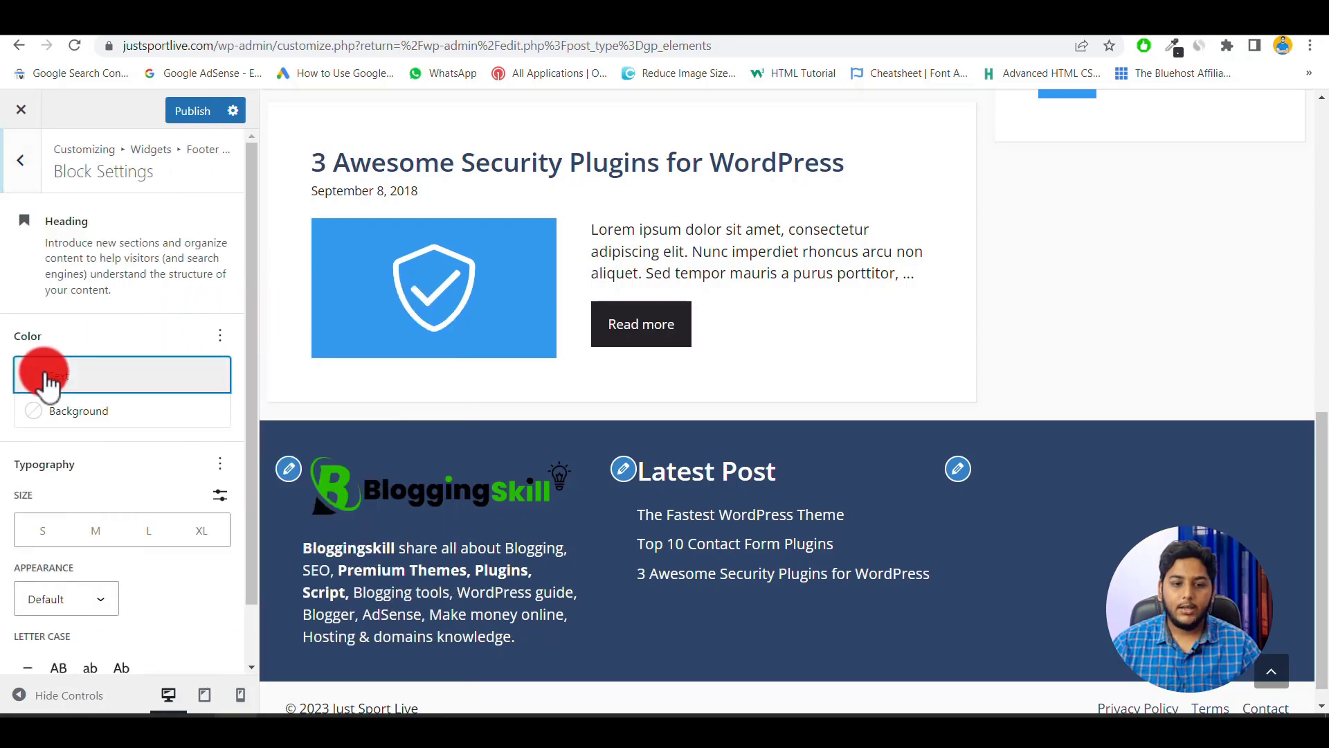
pyautogui.click(463, 480)
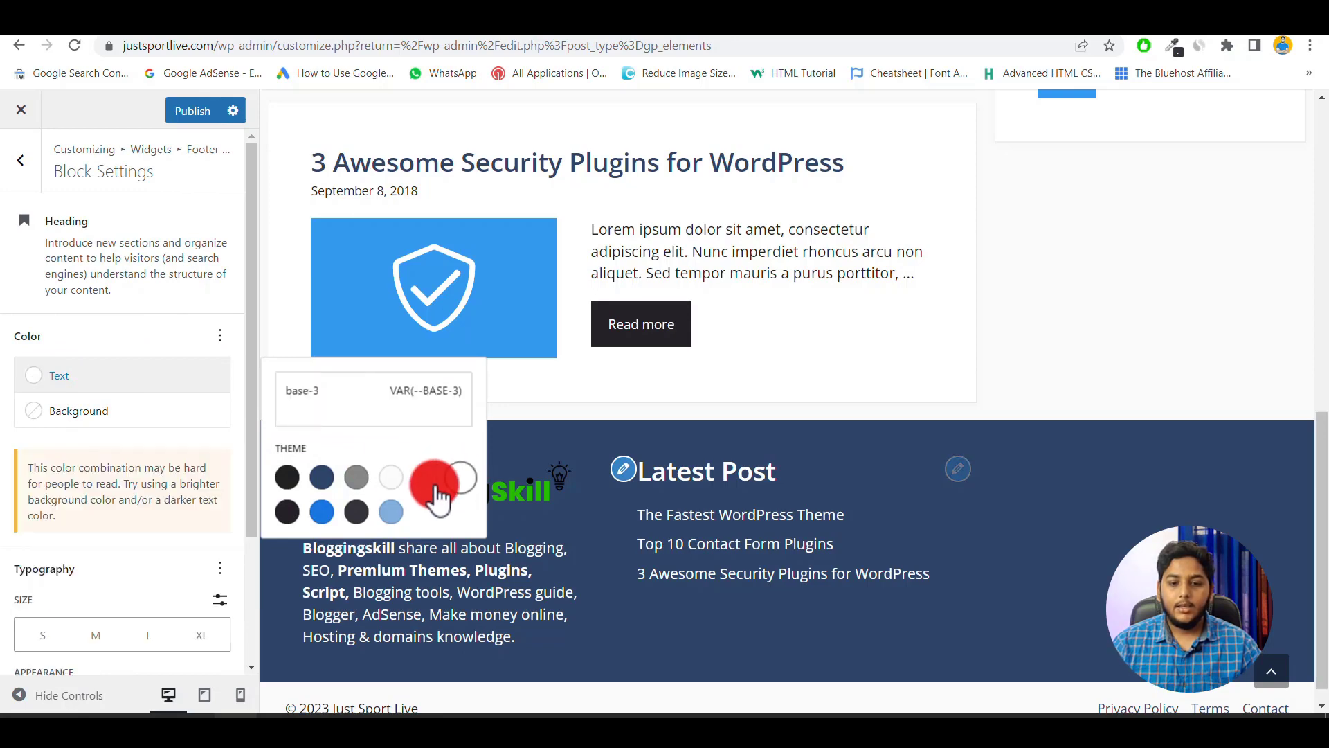
pyautogui.click(15, 158)
pyautogui.click(979, 459)
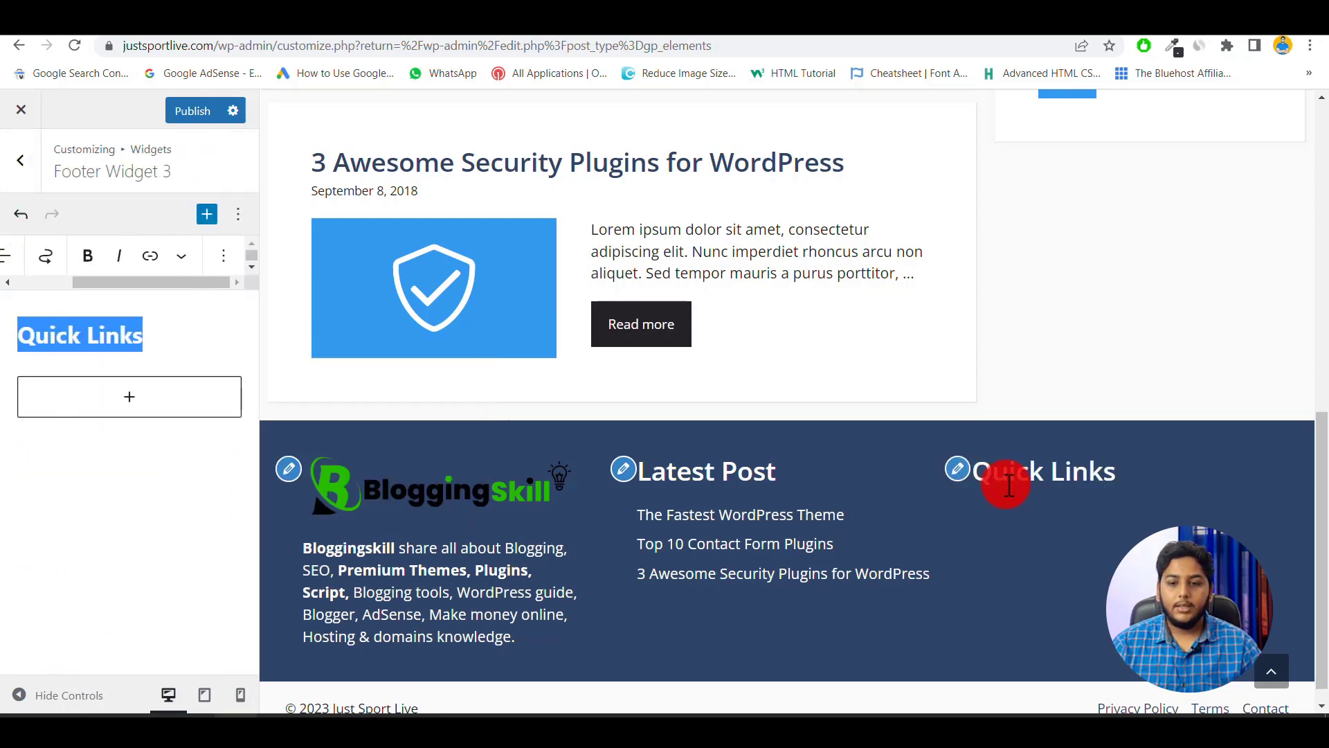
# Transform the "Quick Links" heading block into a Group.
pyautogui.moveTo(118, 285); pyautogui.dragTo(21, 284)
pyautogui.click(21, 255)
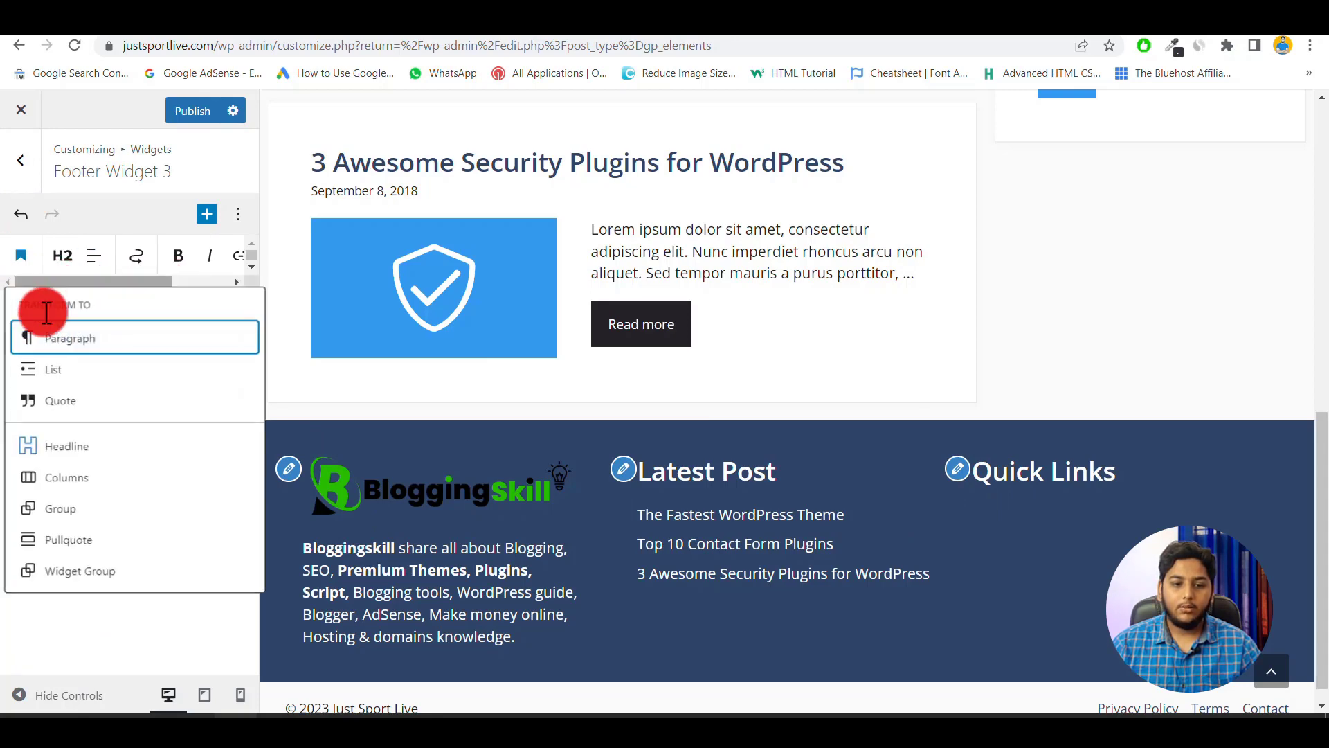
pyautogui.click(60, 509)
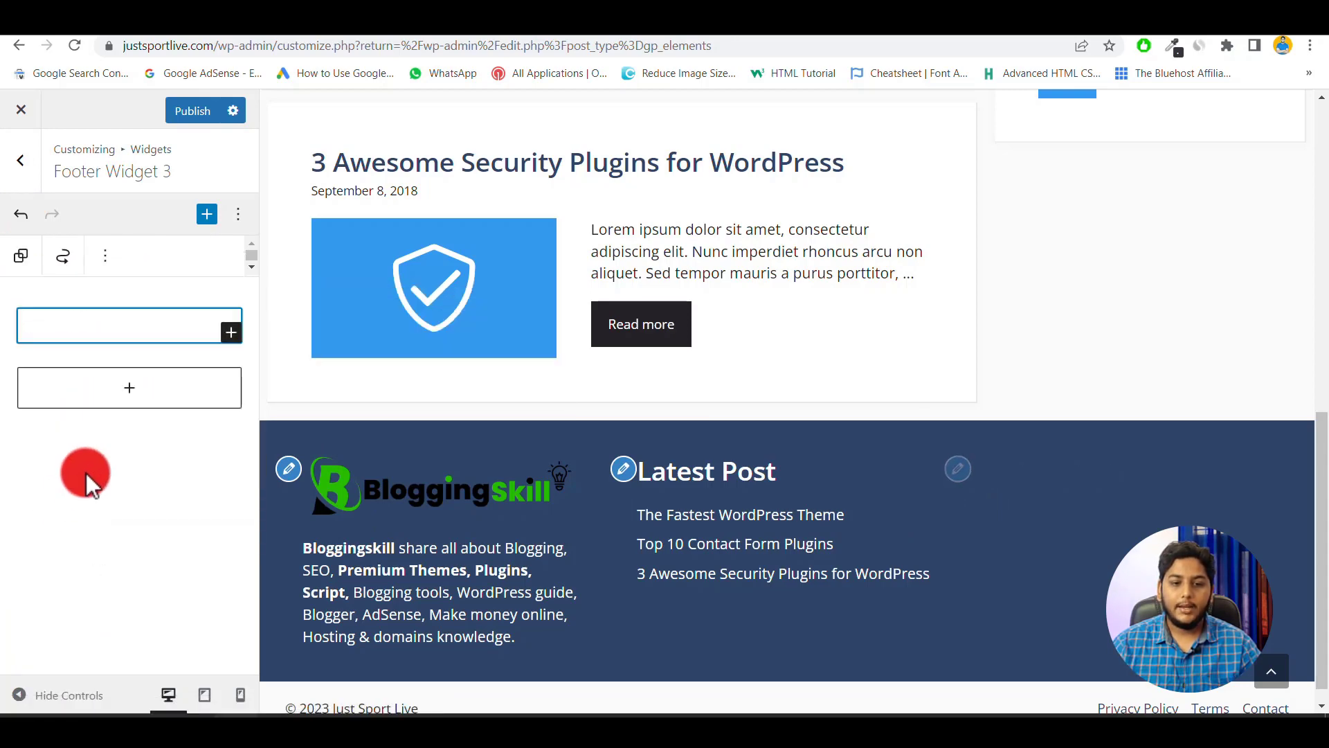
# Search the blocks for "page" and add a Page List block inside the group with the "Quick Links" heading.
pyautogui.click(232, 332)
pyautogui.write('link')
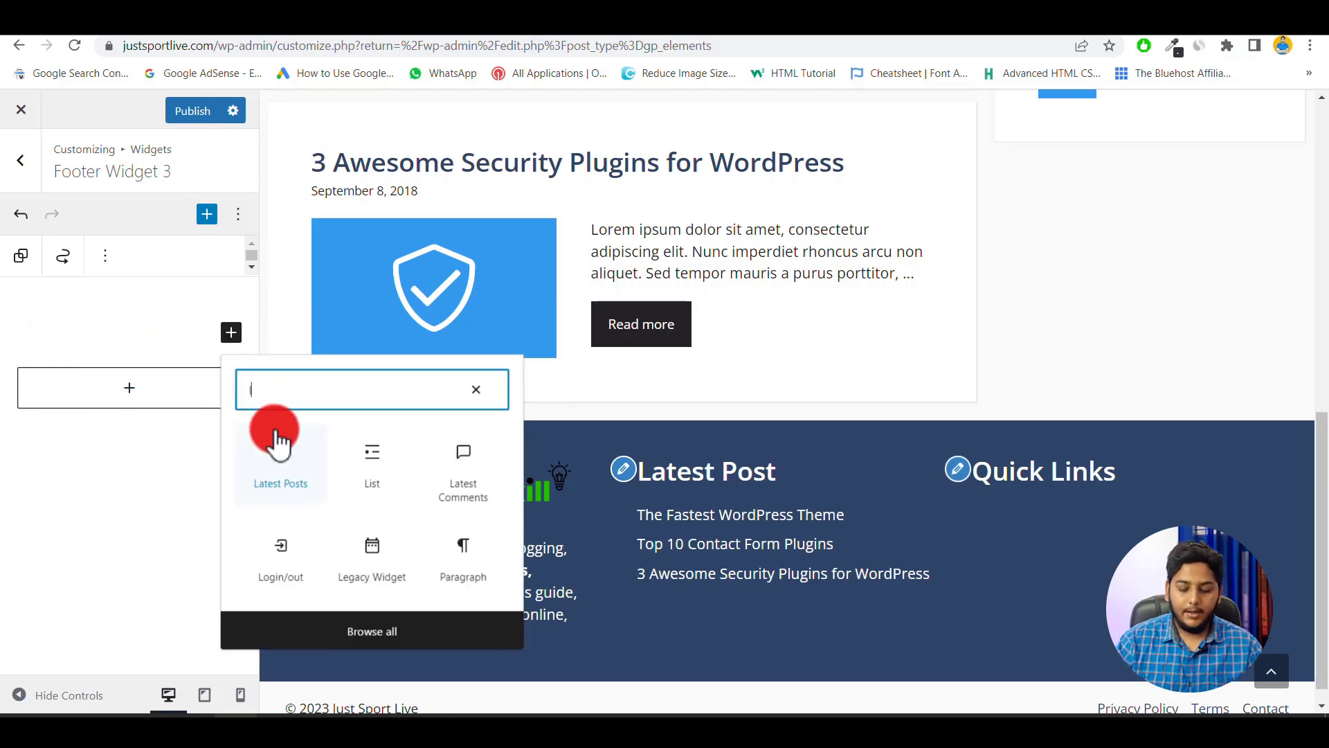
pyautogui.press('BackSpace')
pyautogui.press('BackSpace')
pyautogui.press('BackSpace')
pyautogui.press('BackSpace')
pyautogui.write('page')
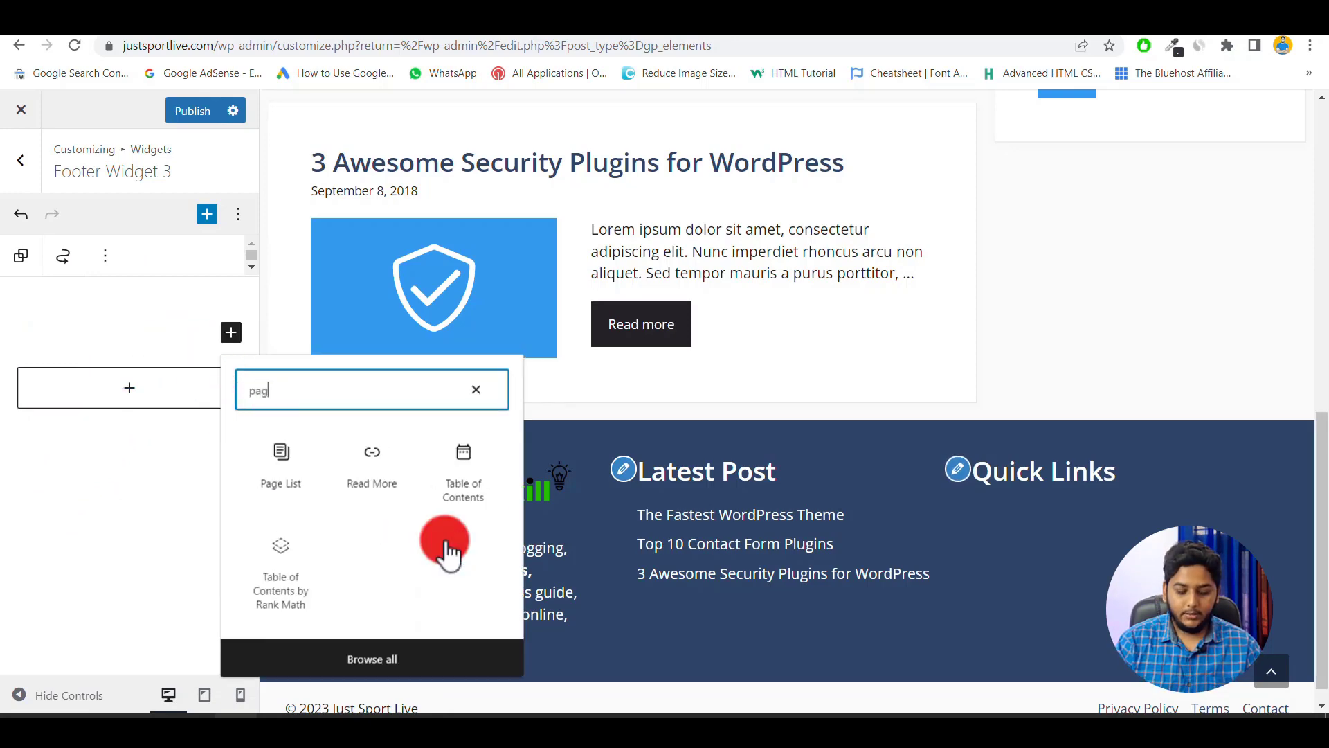
pyautogui.click(284, 477)
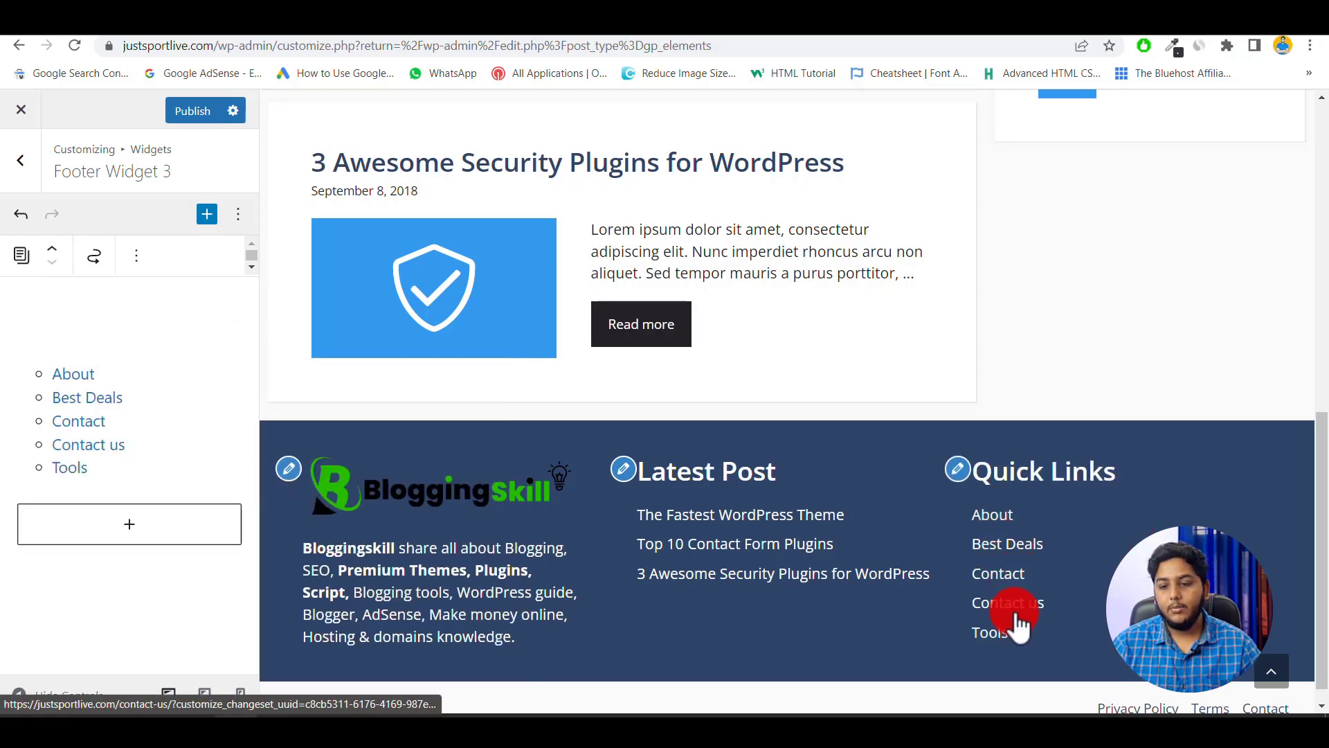
# Publish the Footer Widget 3 changes and review the live site's homepage down to the footer.
pyautogui.click(193, 111)
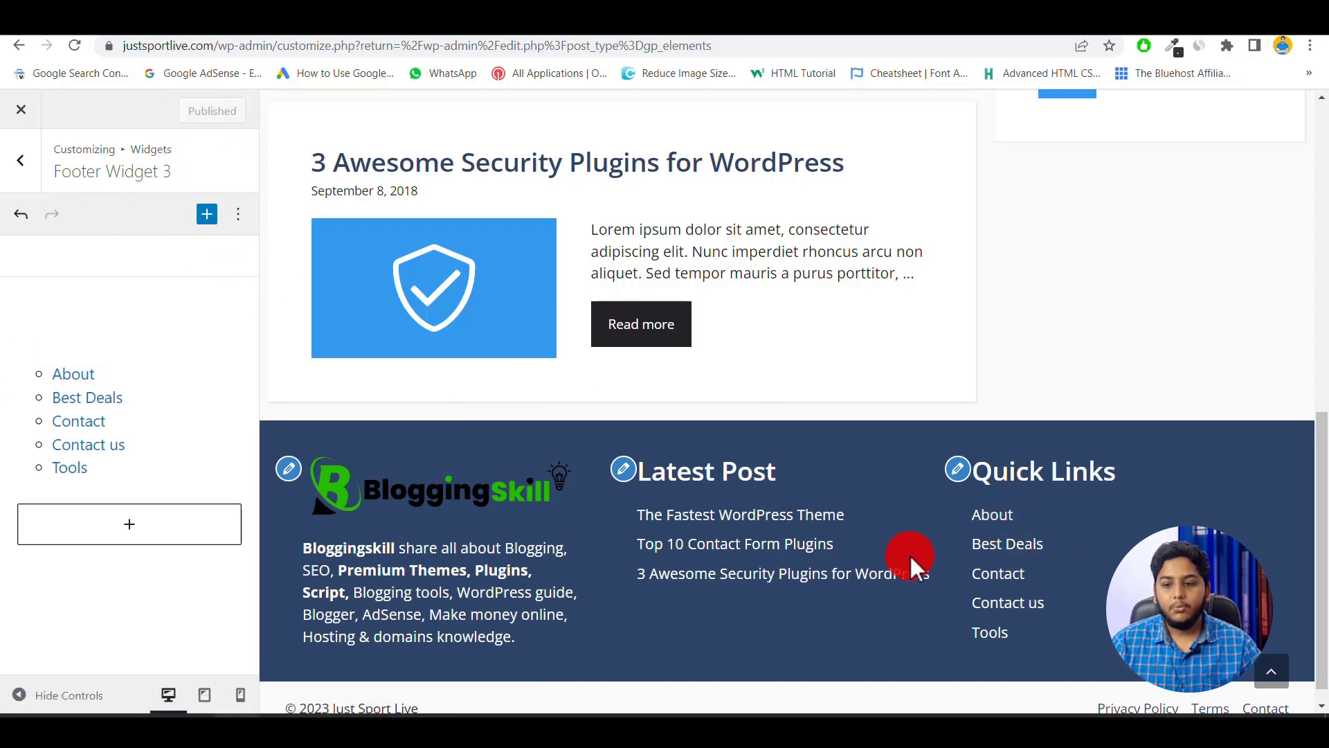
pyautogui.click(505, 27)
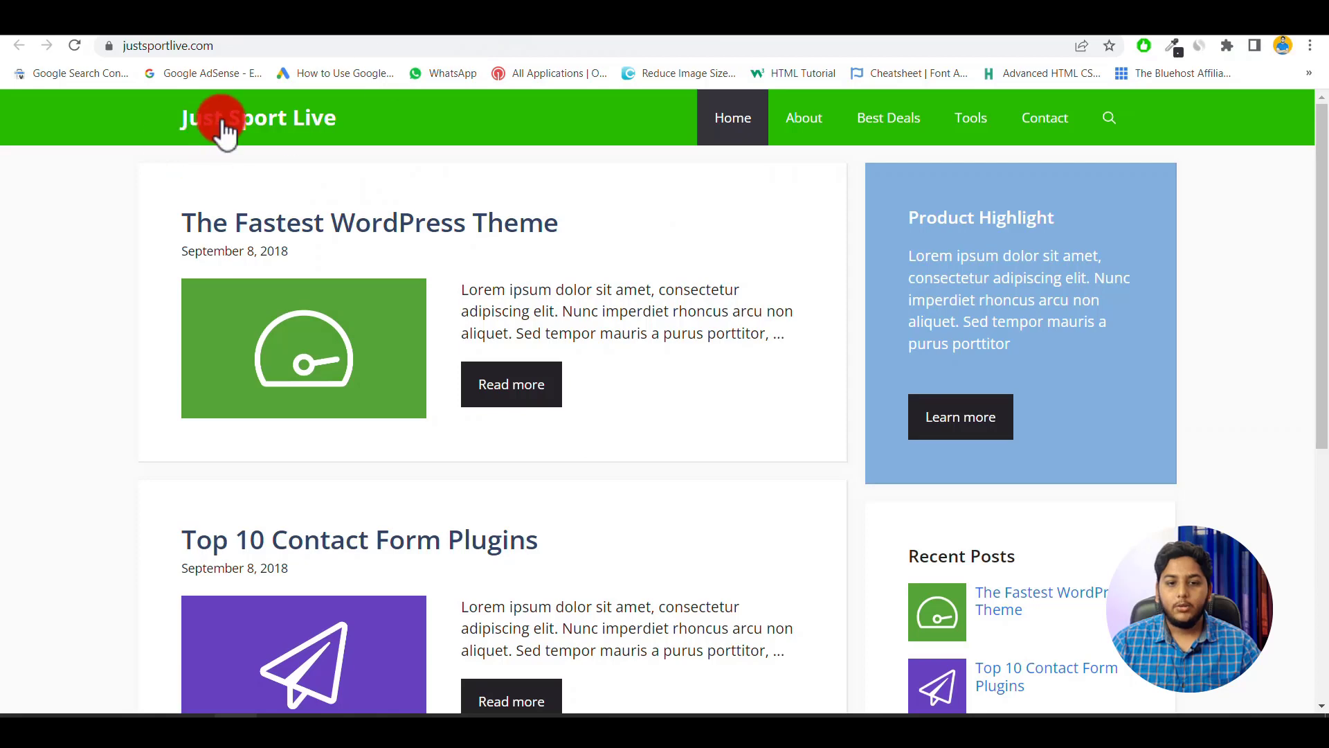
pyautogui.scroll(-10, 637, 351)
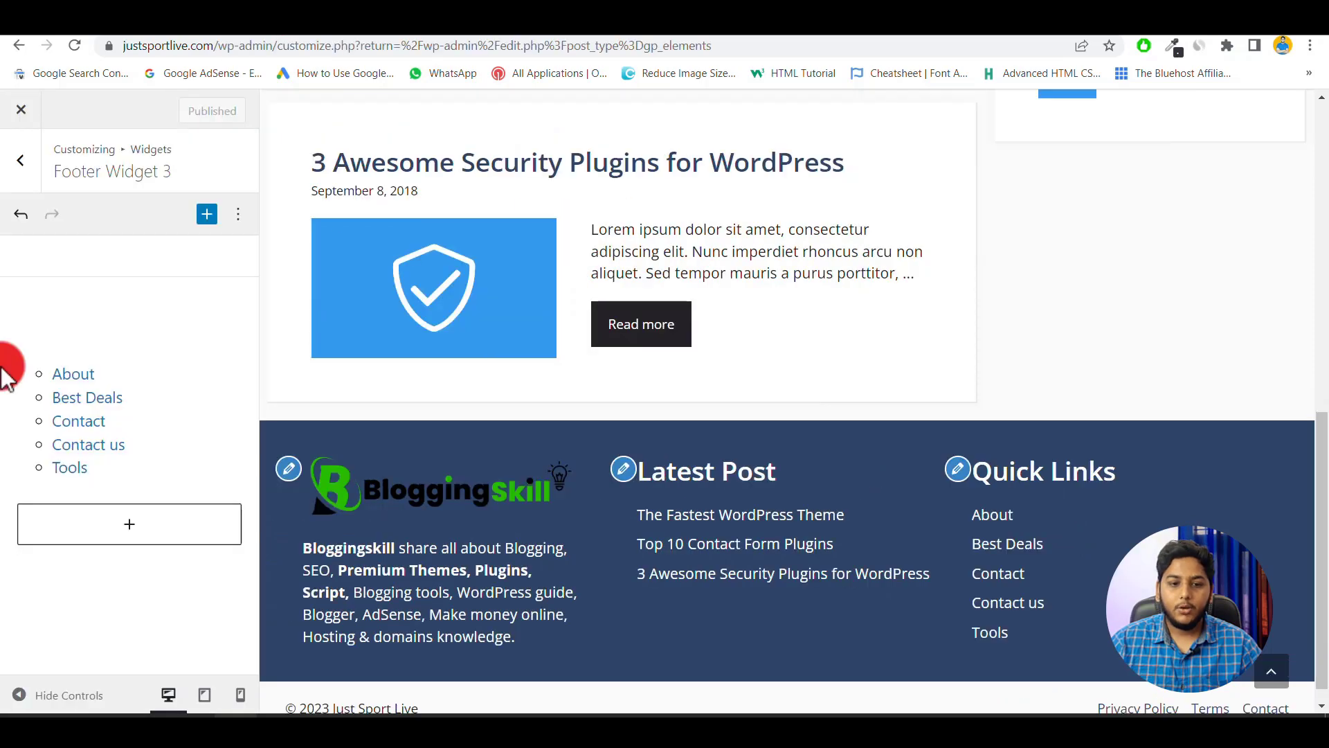
# Set the Footer Widgets background color to dark gray #474747 in the Customizer's color settings and publish it.
pyautogui.click(11, 167)
pyautogui.click(10, 166)
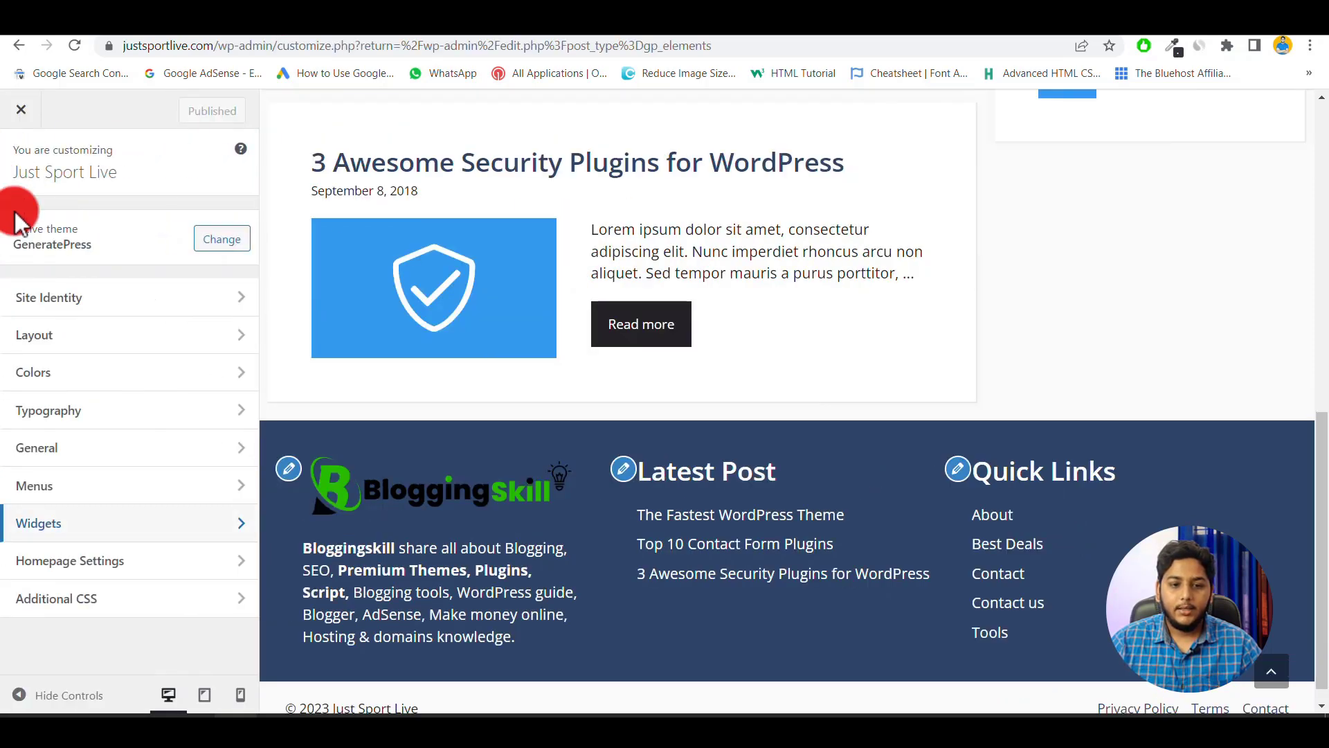
pyautogui.click(59, 385)
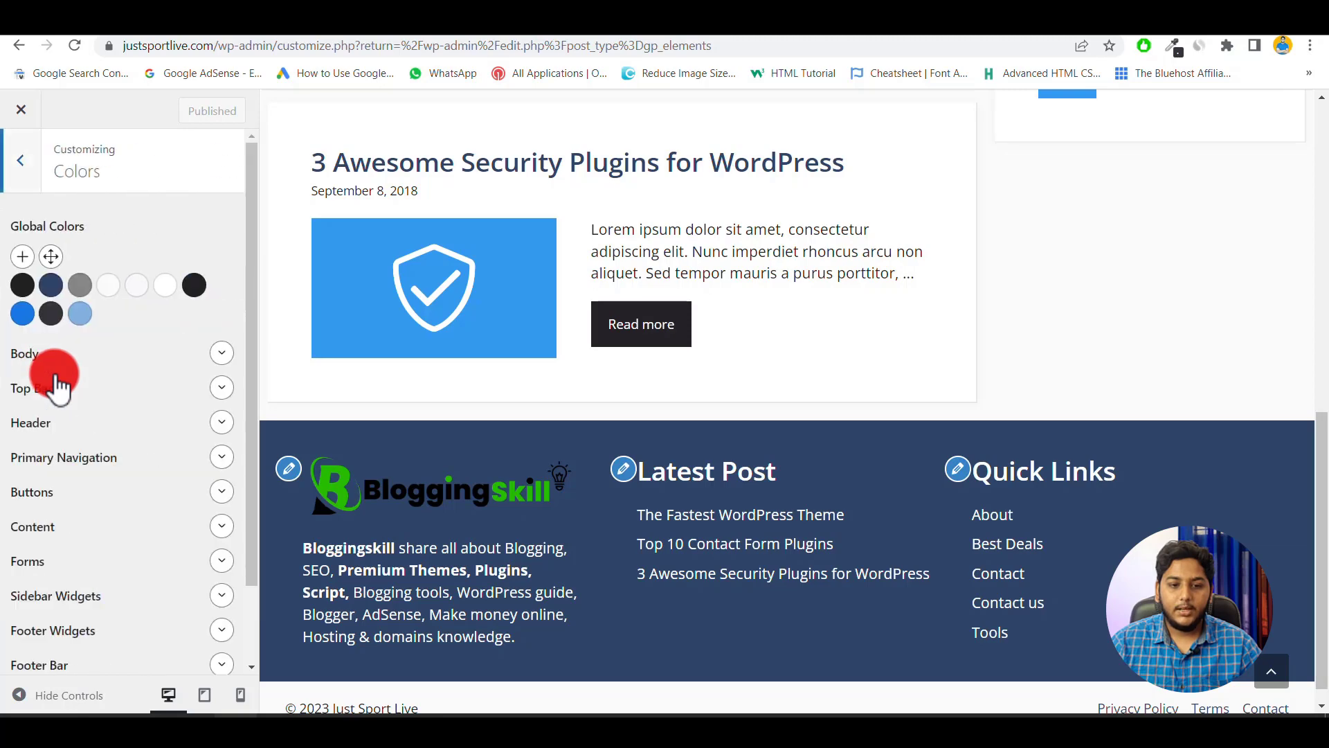
pyautogui.scroll(-2, 146, 463)
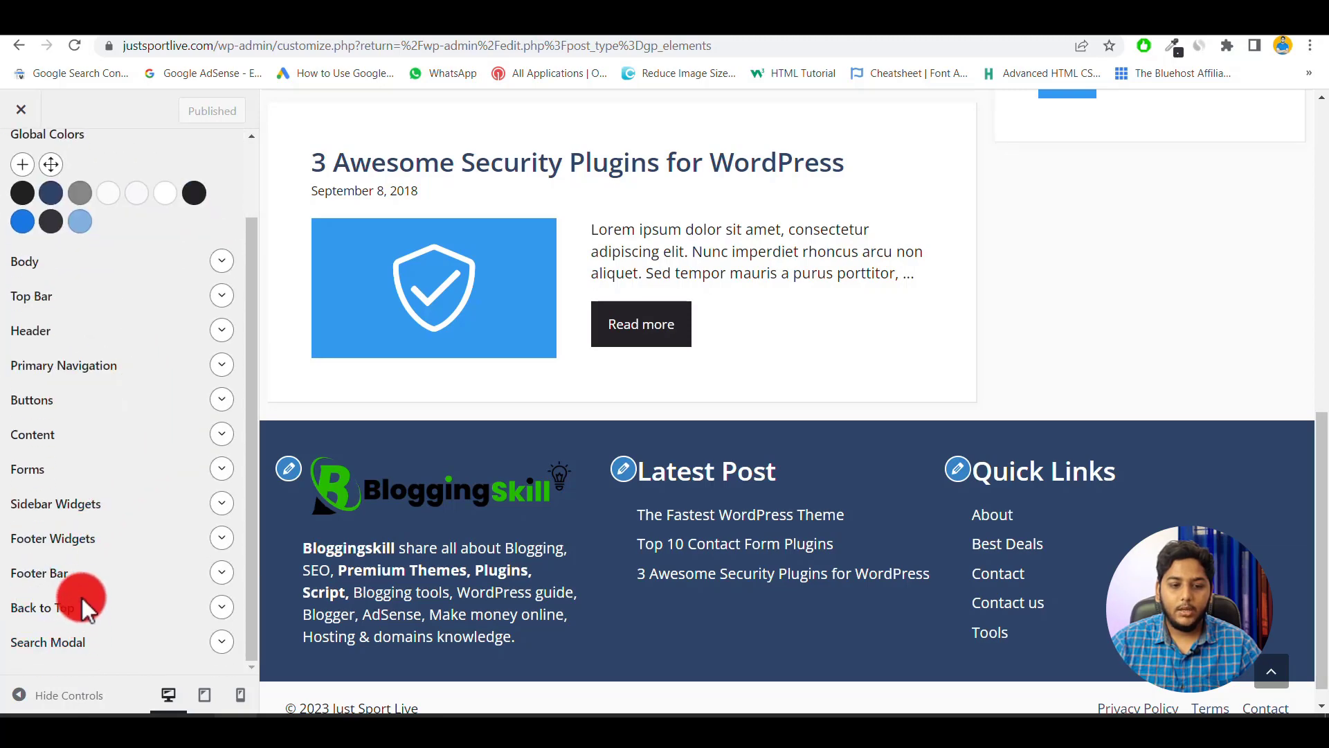
pyautogui.click(221, 538)
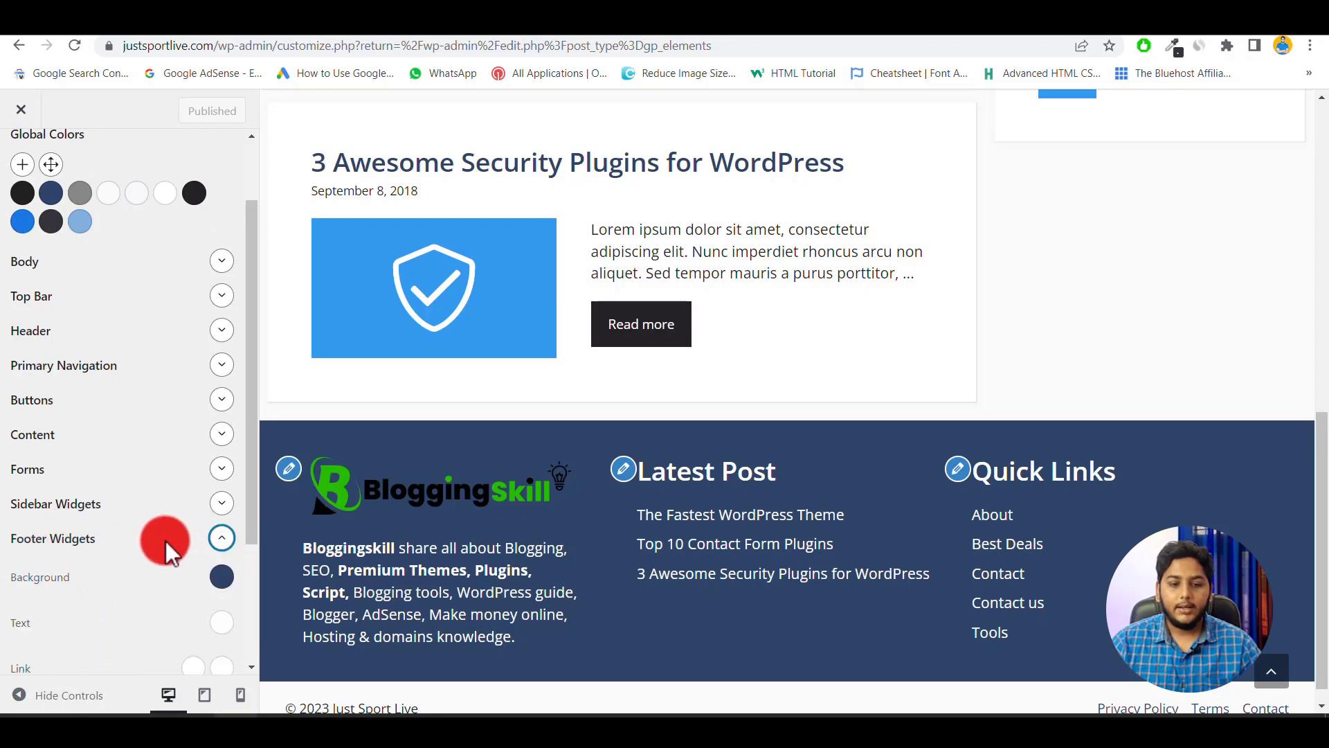
pyautogui.scroll(-3, 164, 541)
pyautogui.click(220, 395)
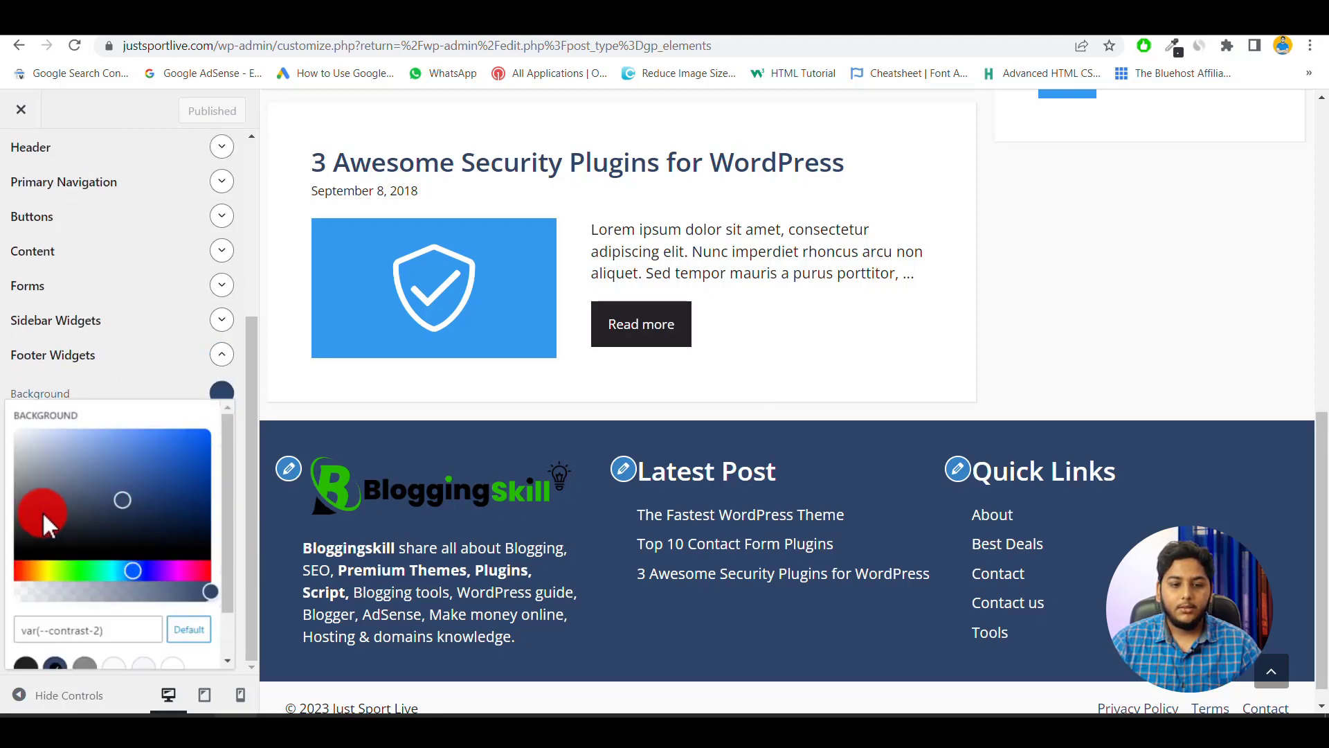
pyautogui.moveTo(43, 511); pyautogui.dragTo(15, 527)
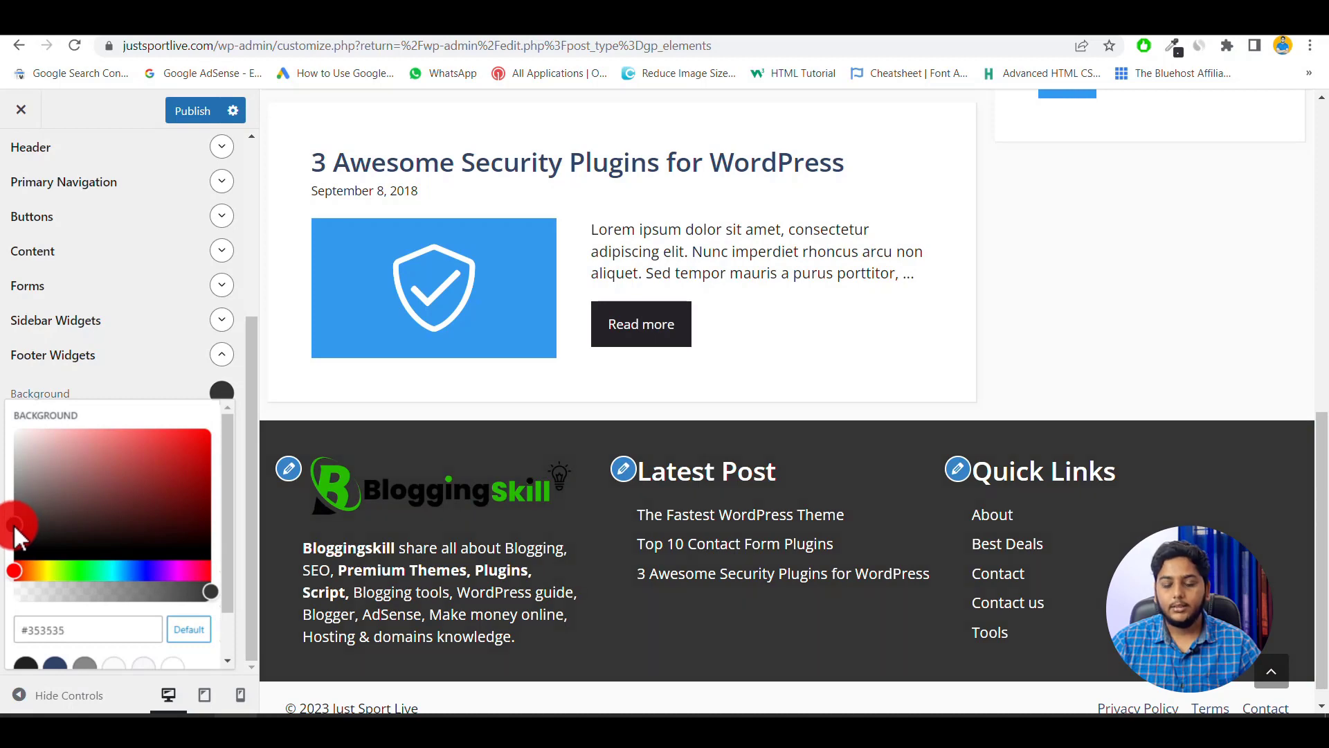
pyautogui.moveTo(14, 524); pyautogui.dragTo(14, 516)
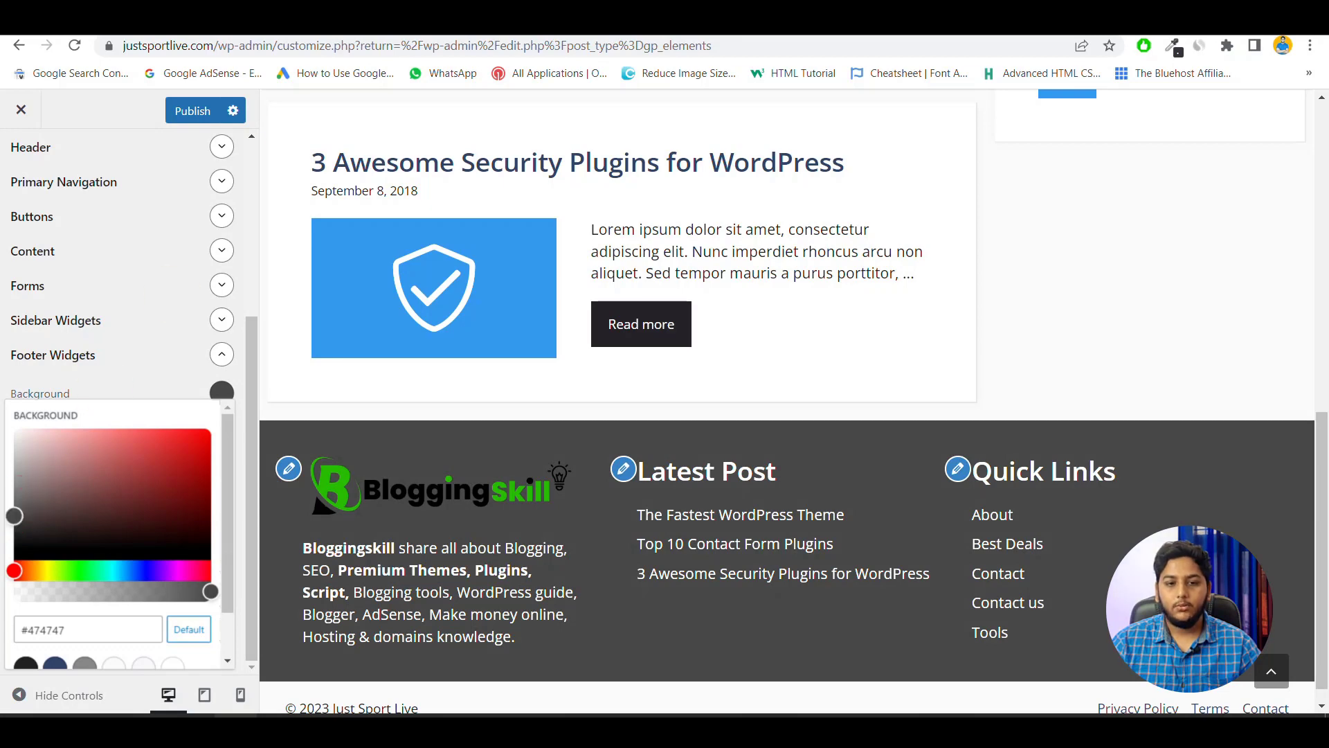
pyautogui.click(188, 111)
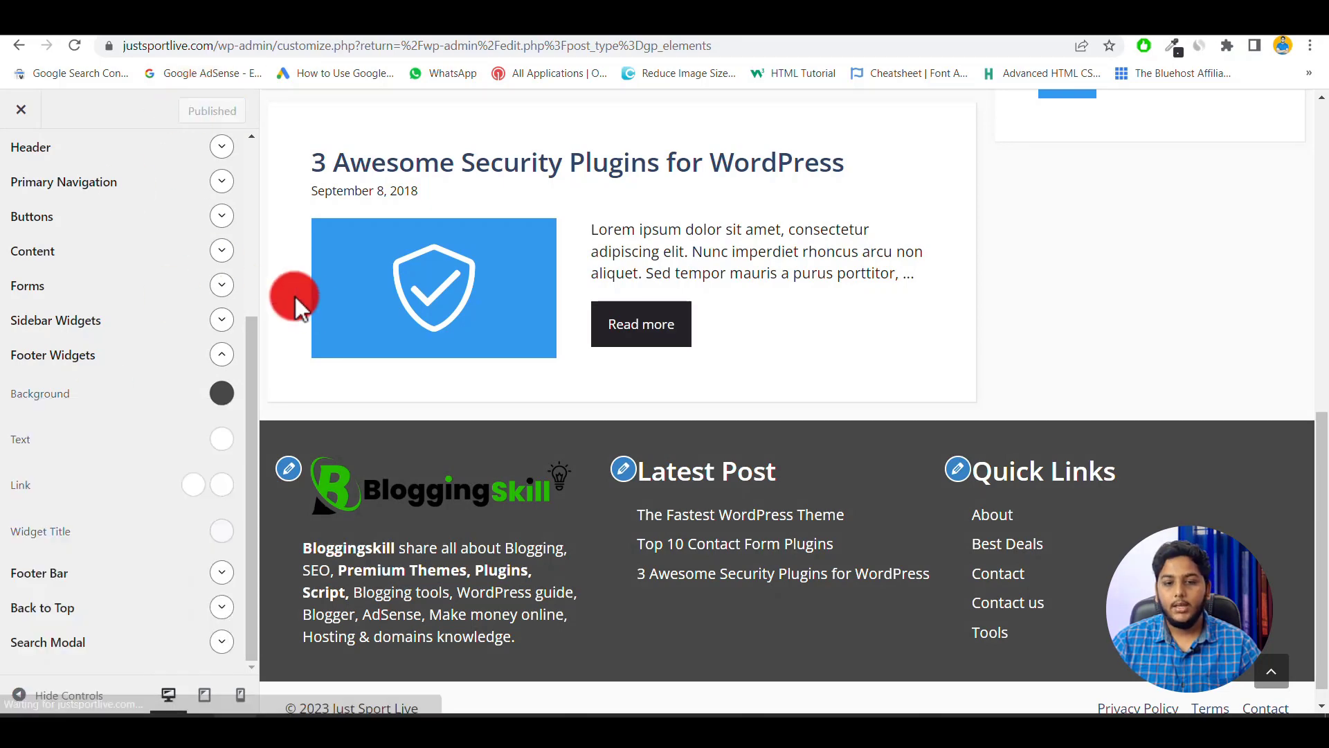
# Set the Footer Bar text color to the first, near-black global color.
pyautogui.scroll(-2, 142, 513)
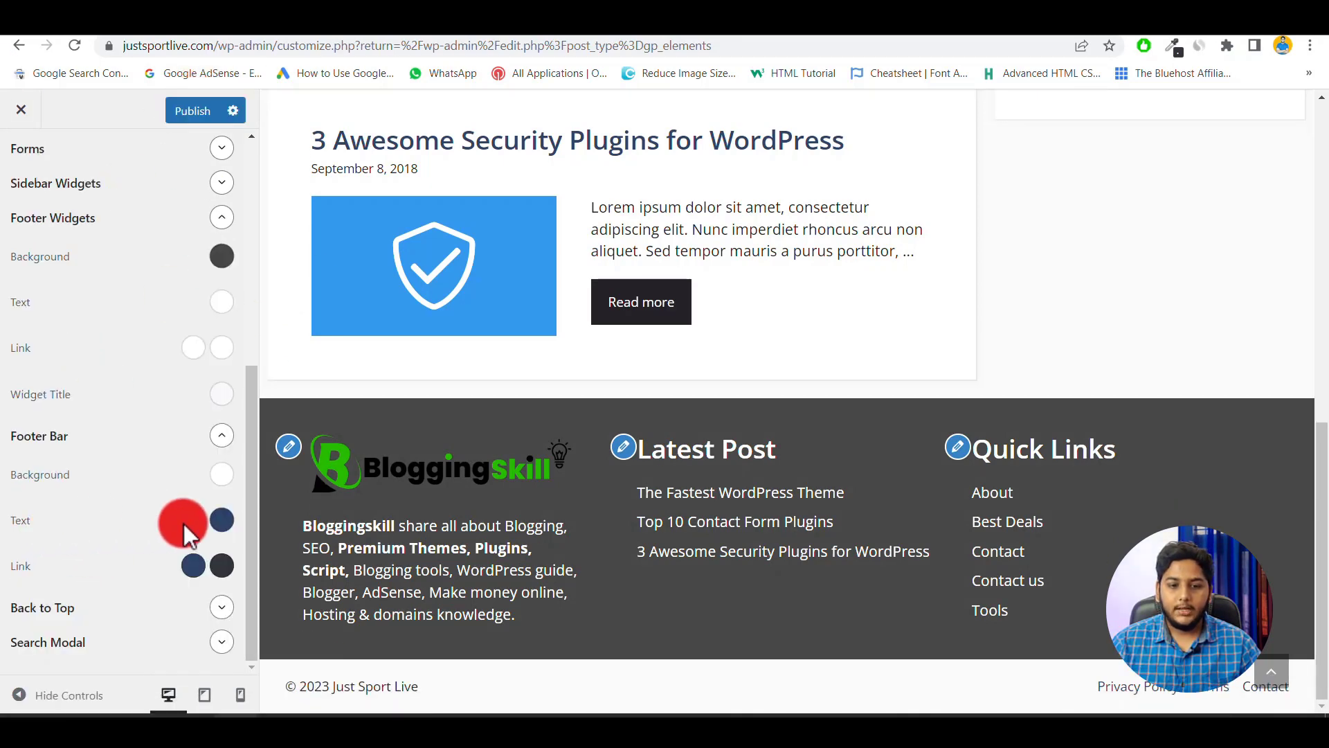
pyautogui.click(221, 521)
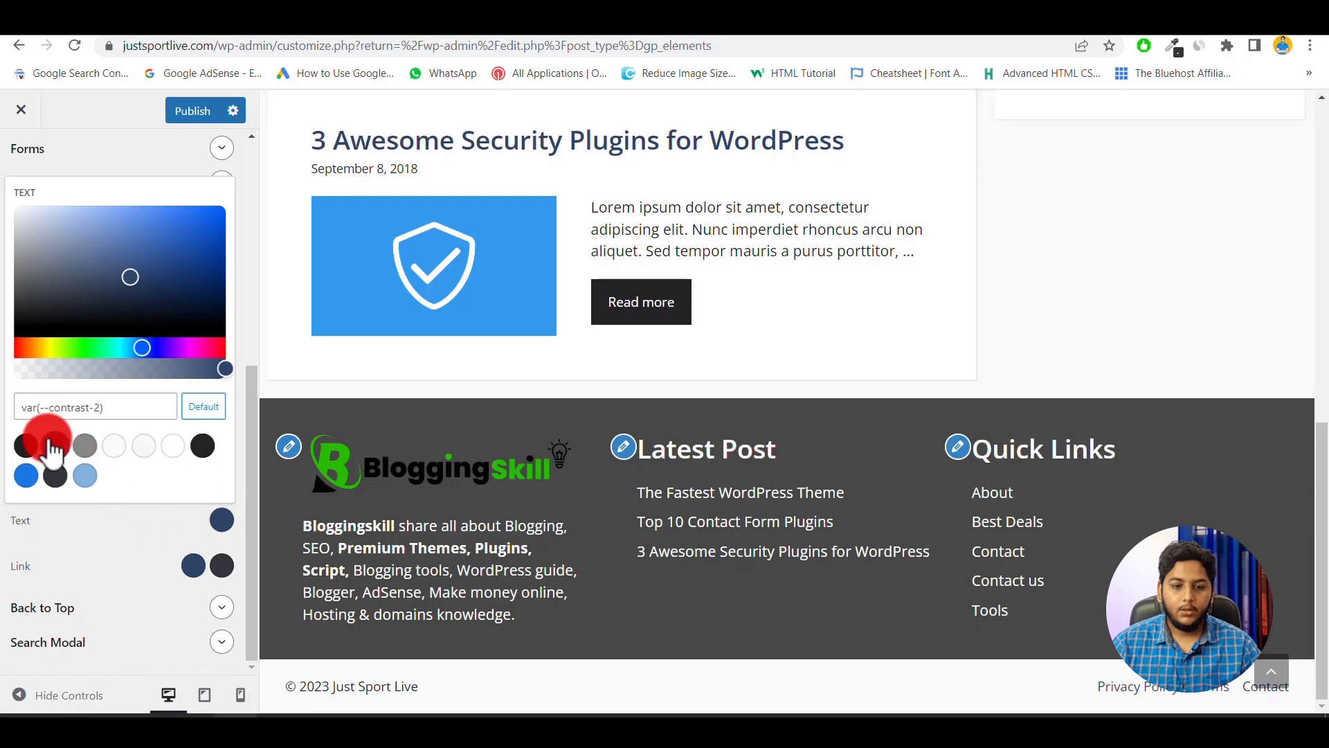
pyautogui.click(28, 454)
pyautogui.click(145, 533)
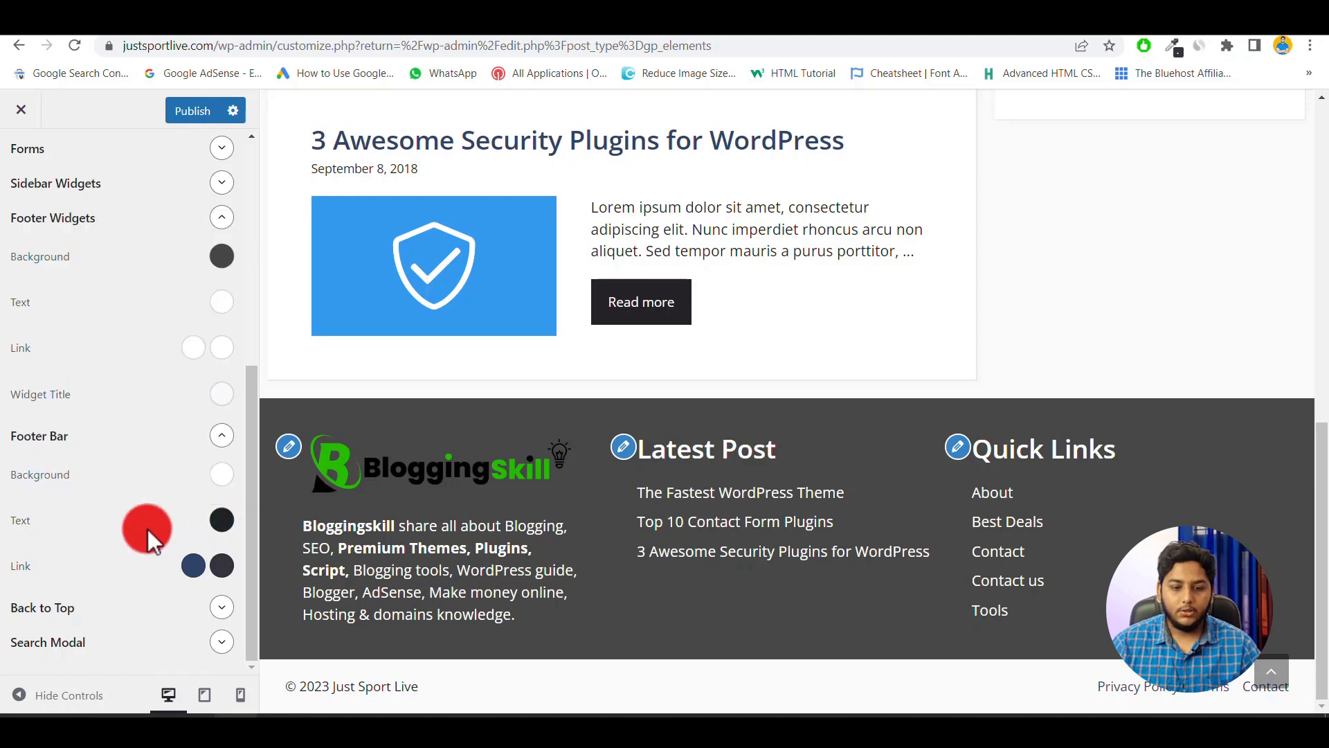
pyautogui.click(194, 567)
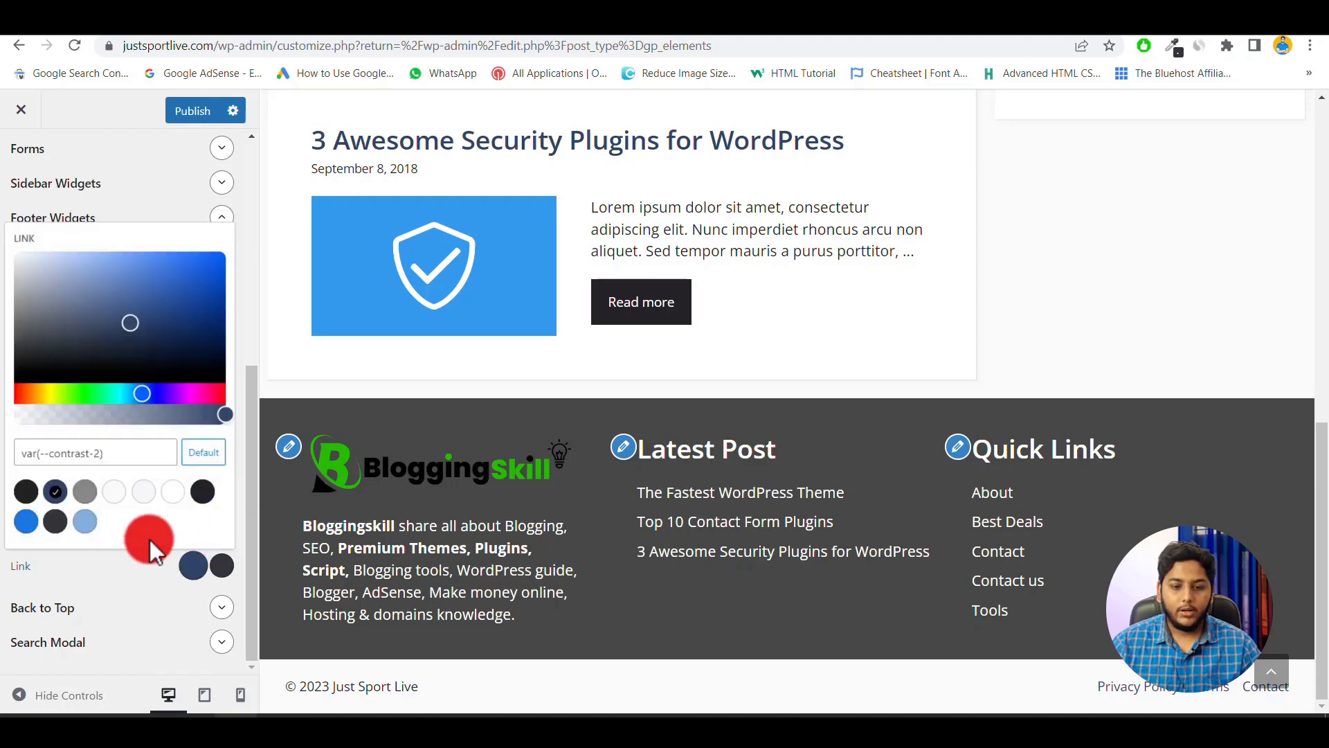
pyautogui.click(146, 579)
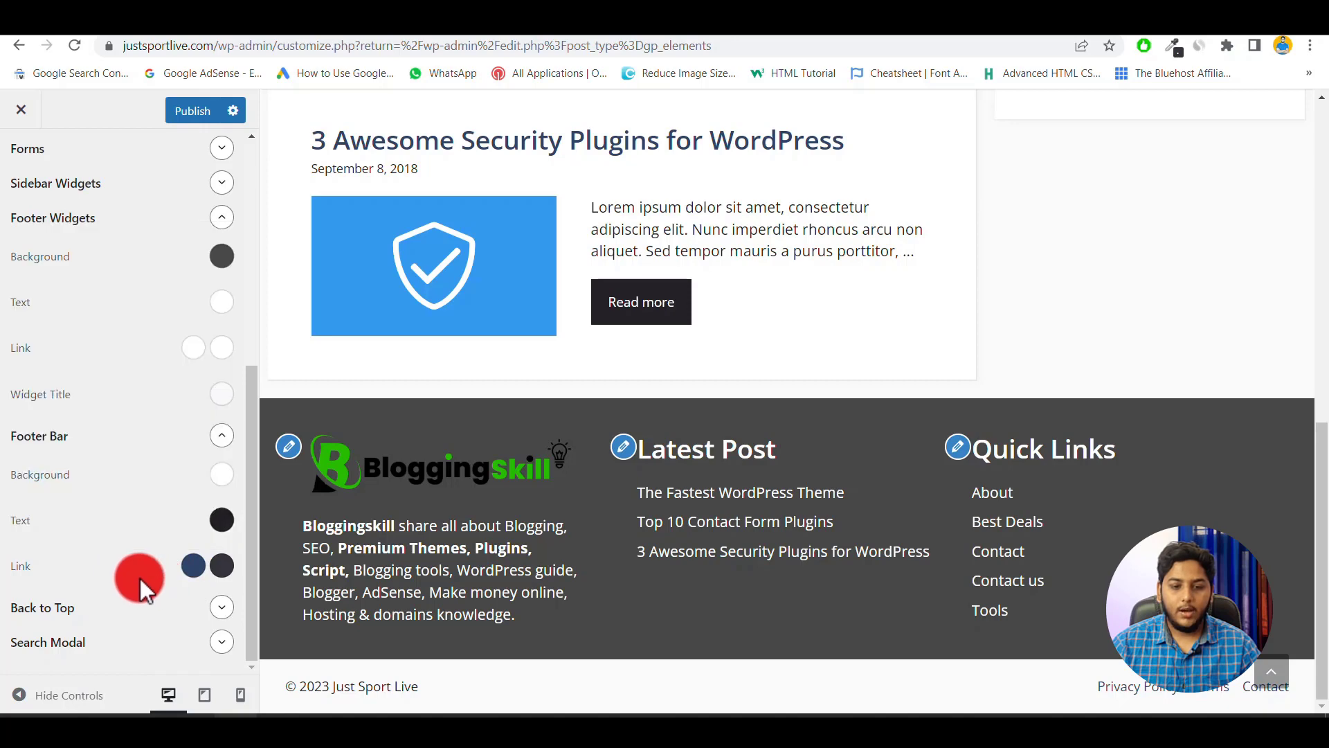
# Set the Back to Top background color to green #26bc00 and publish the color changes.
pyautogui.click(222, 608)
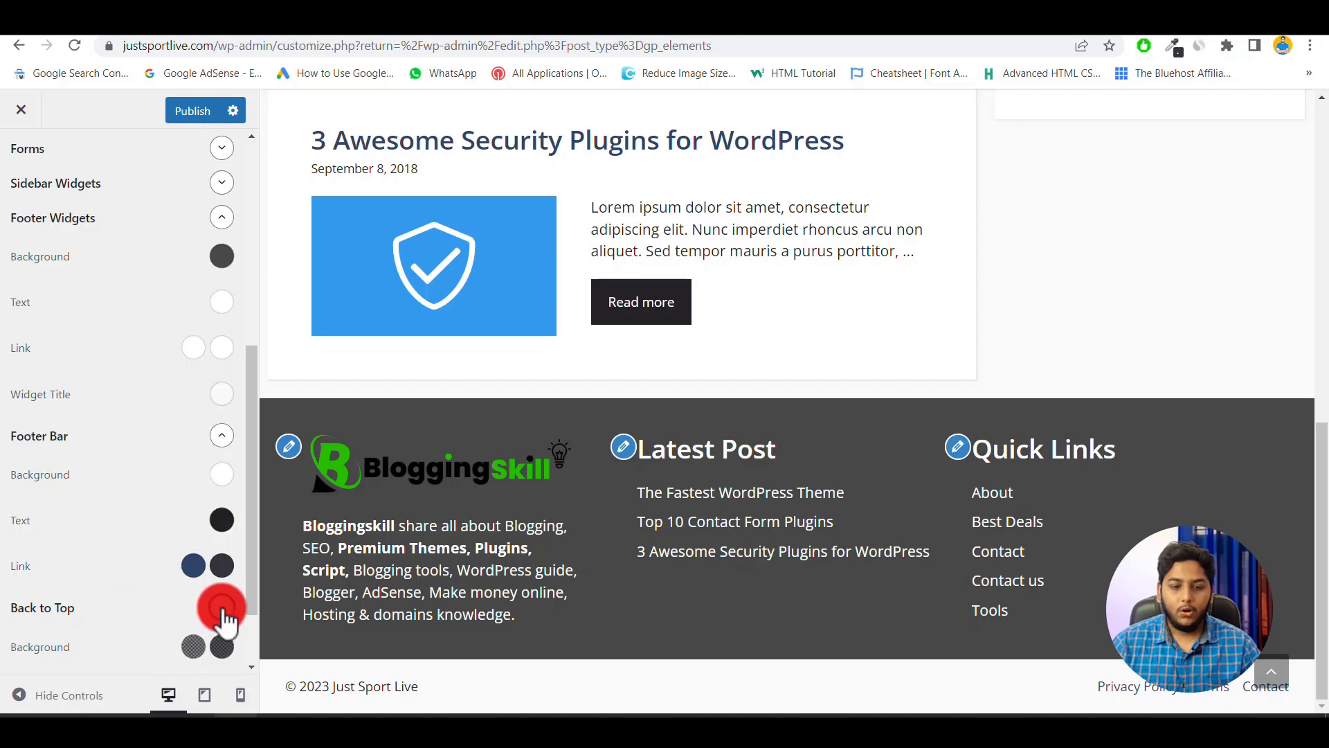
pyautogui.scroll(-2, 145, 578)
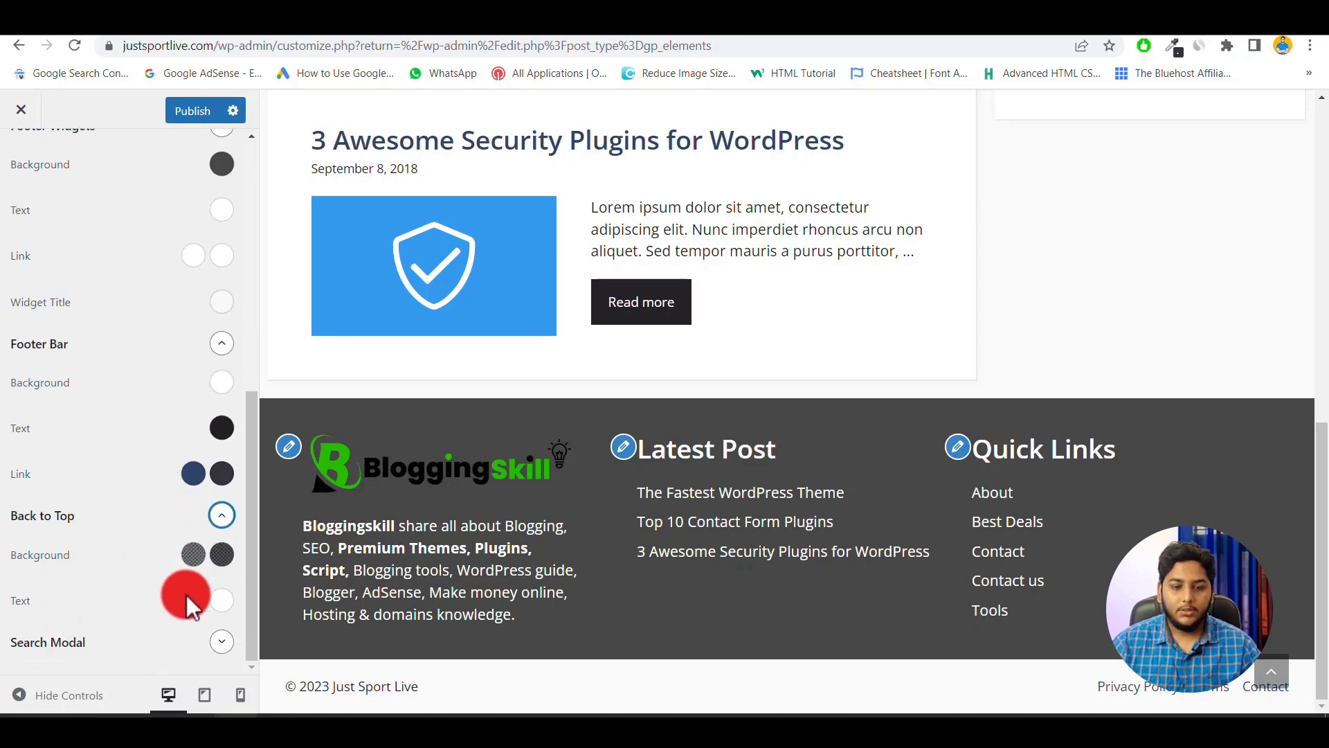
pyautogui.click(194, 556)
pyautogui.click(123, 443)
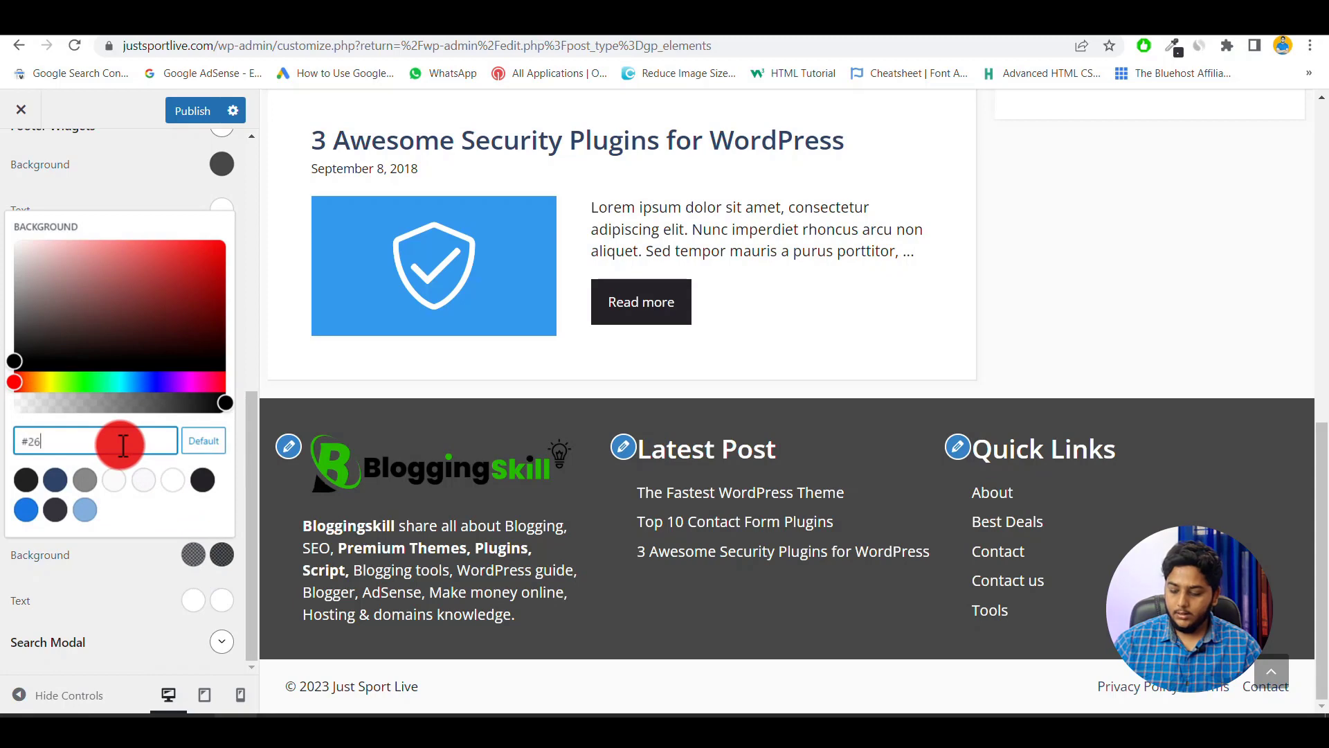
pyautogui.write('bc')
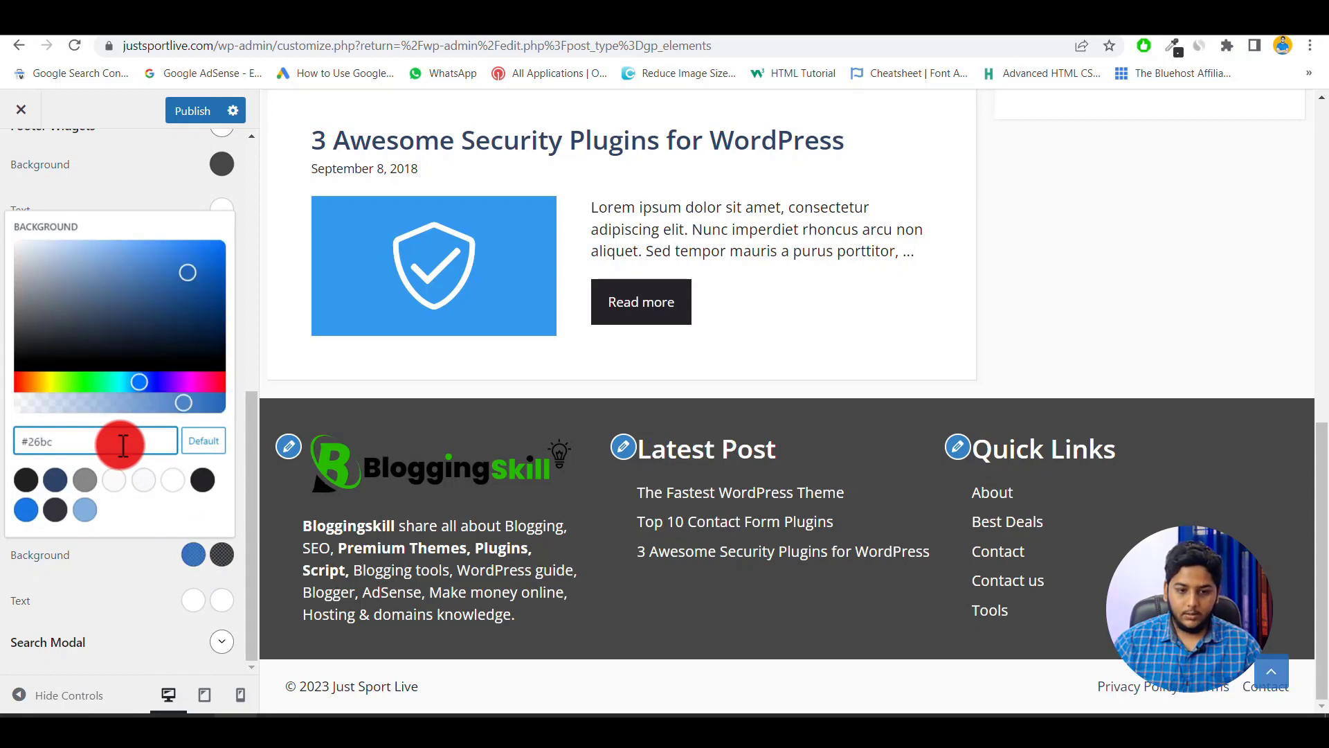
pyautogui.write('00')
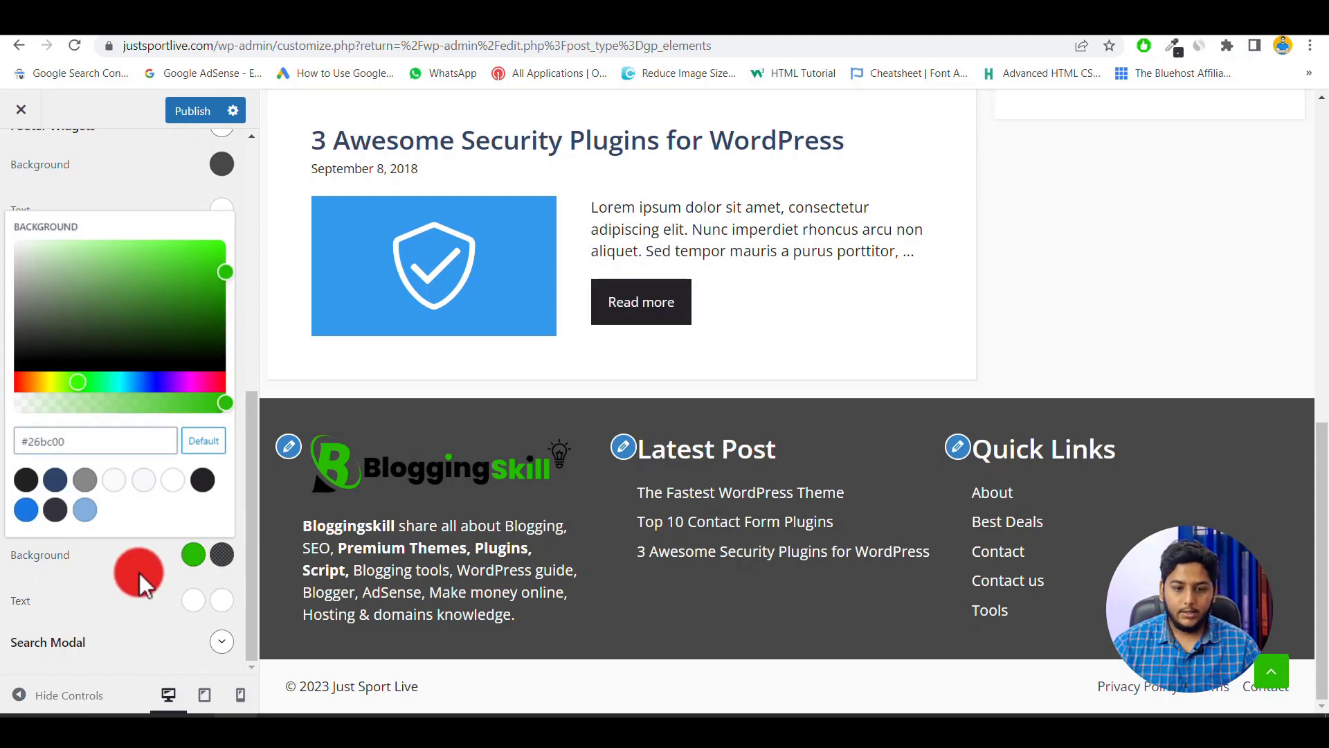
pyautogui.click(135, 571)
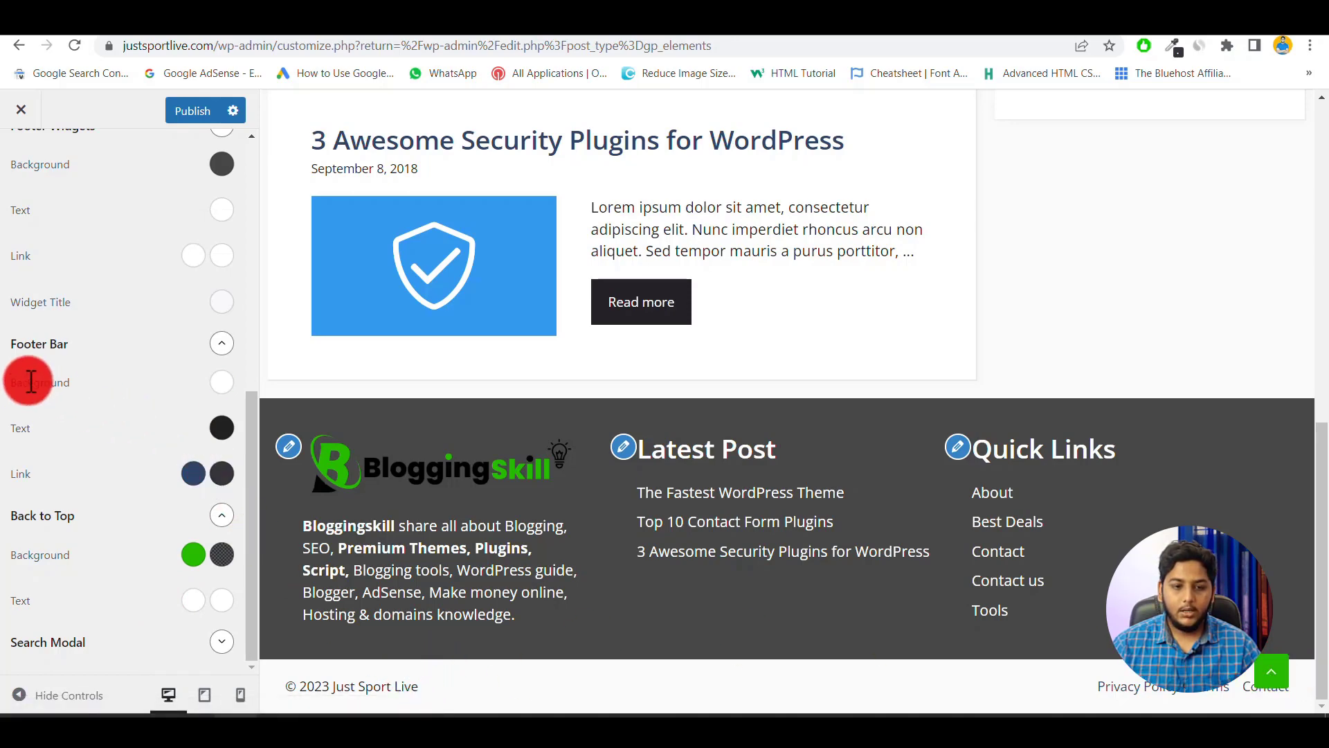
pyautogui.click(189, 112)
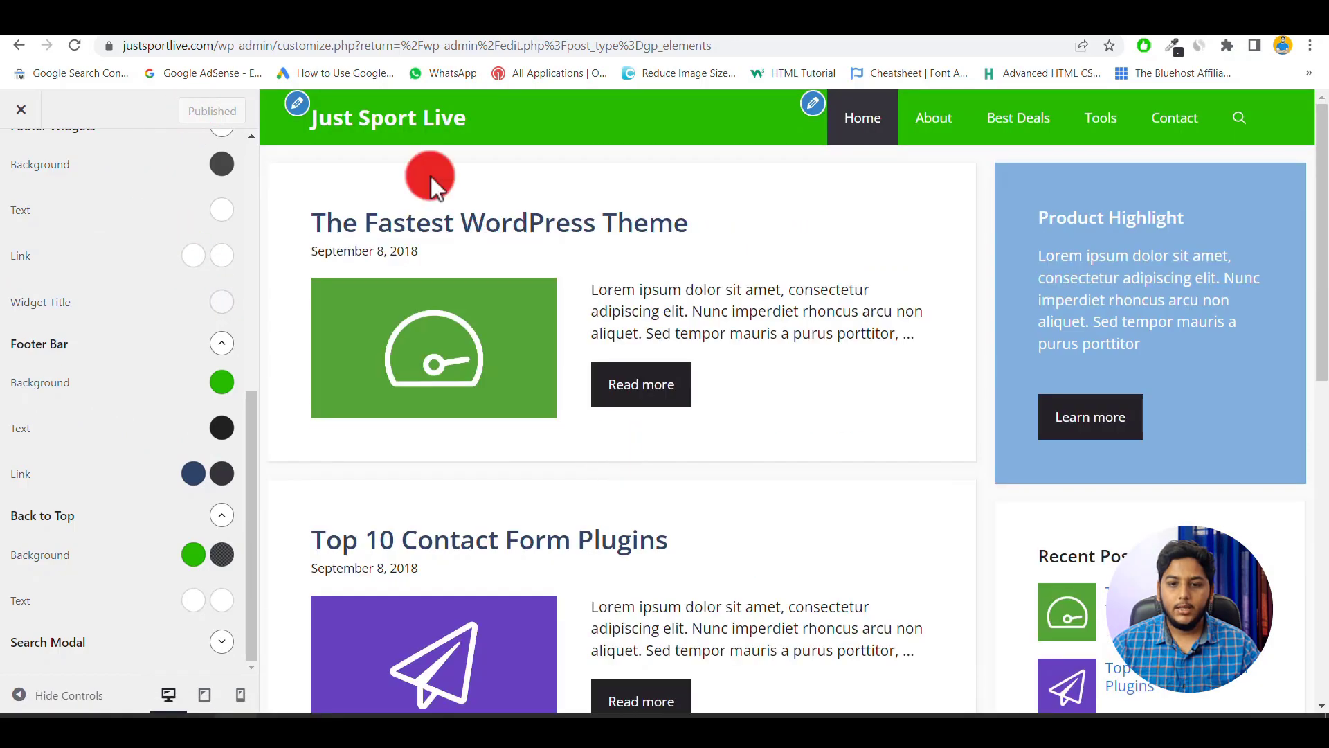
# Reload the live site's homepage and try the back-to-top button from the footer.
pyautogui.click(437, 36)
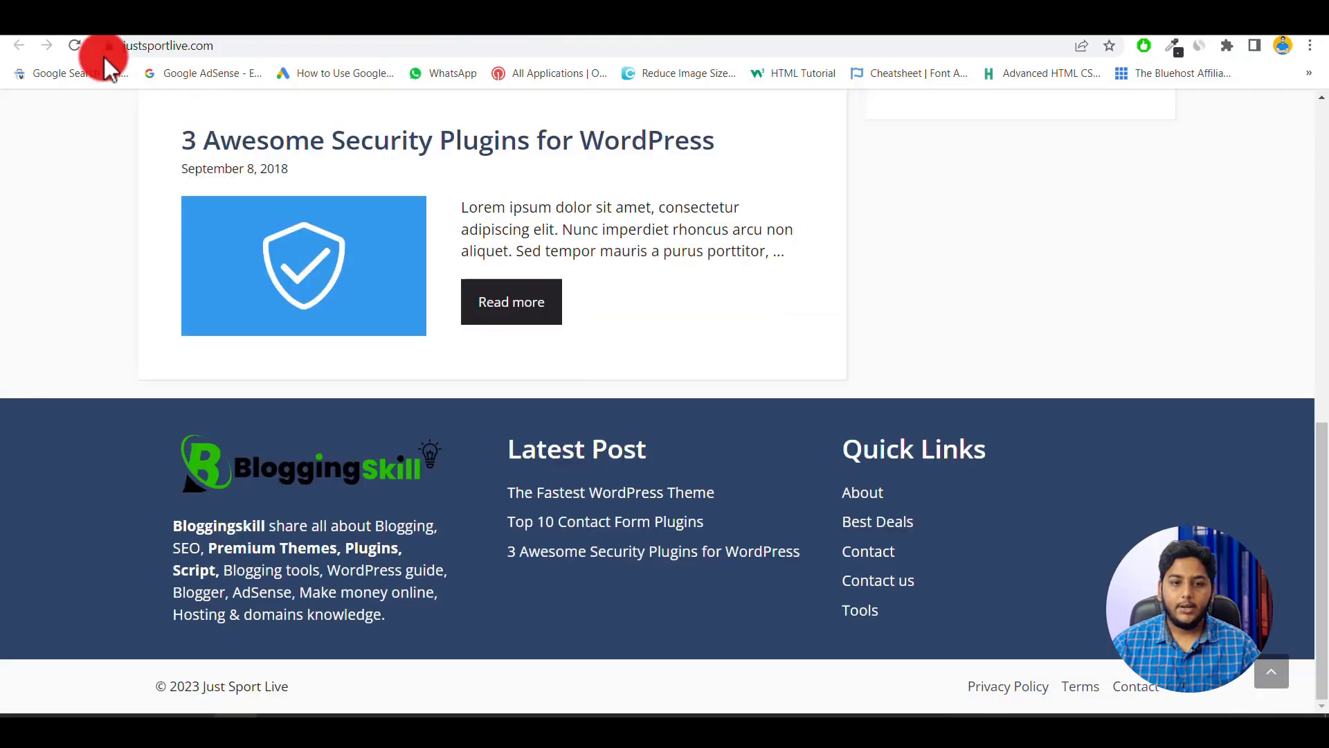
pyautogui.click(74, 46)
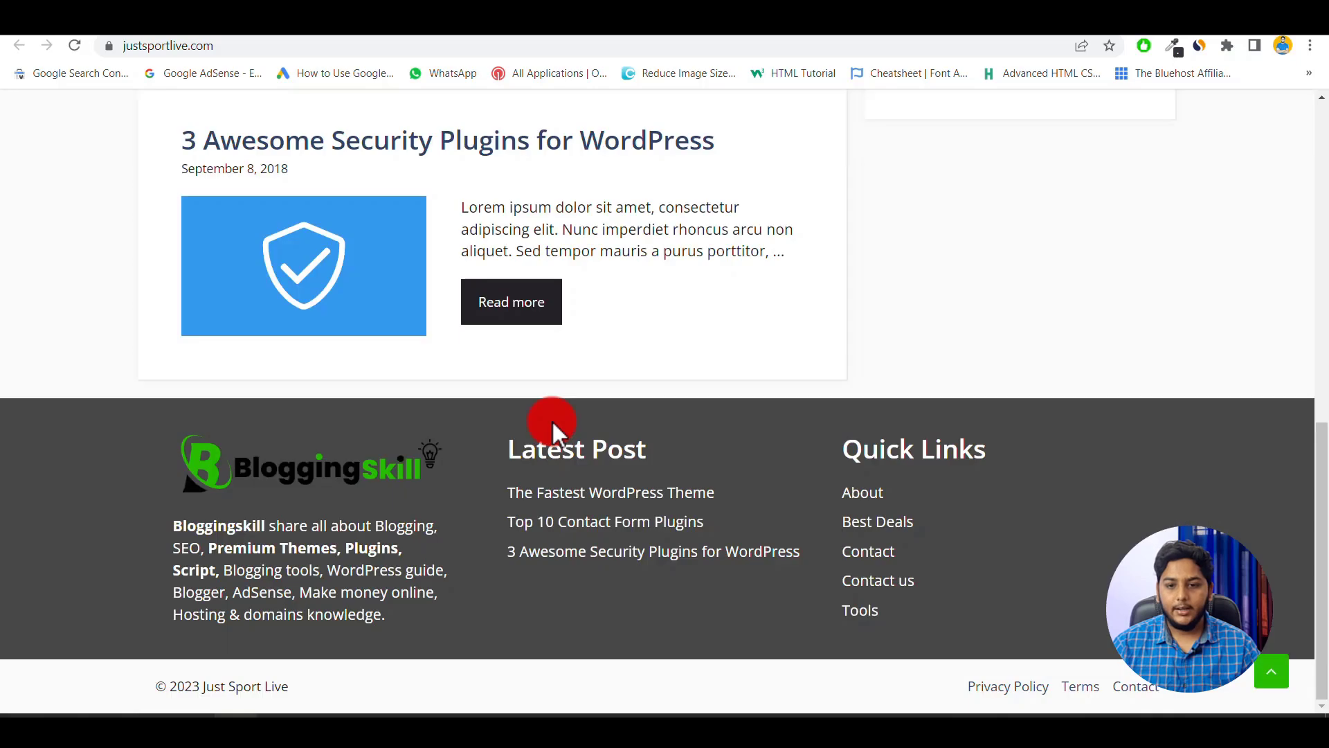
pyautogui.click(1272, 671)
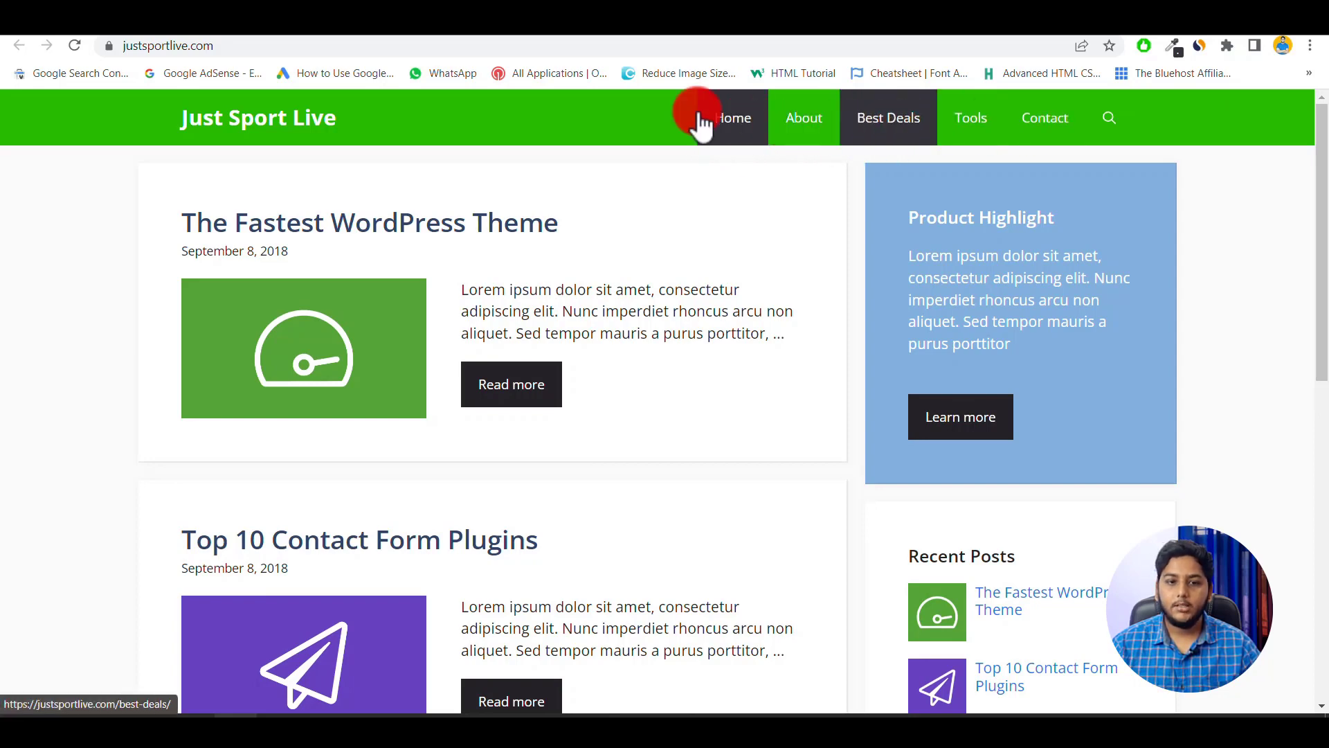
# Close the Customizer and open the Menus admin page to review the Main menu's structure, settings and available categories.
pyautogui.hotkey('ctrl', 'Tab')
pyautogui.scroll(10, 94, 353)
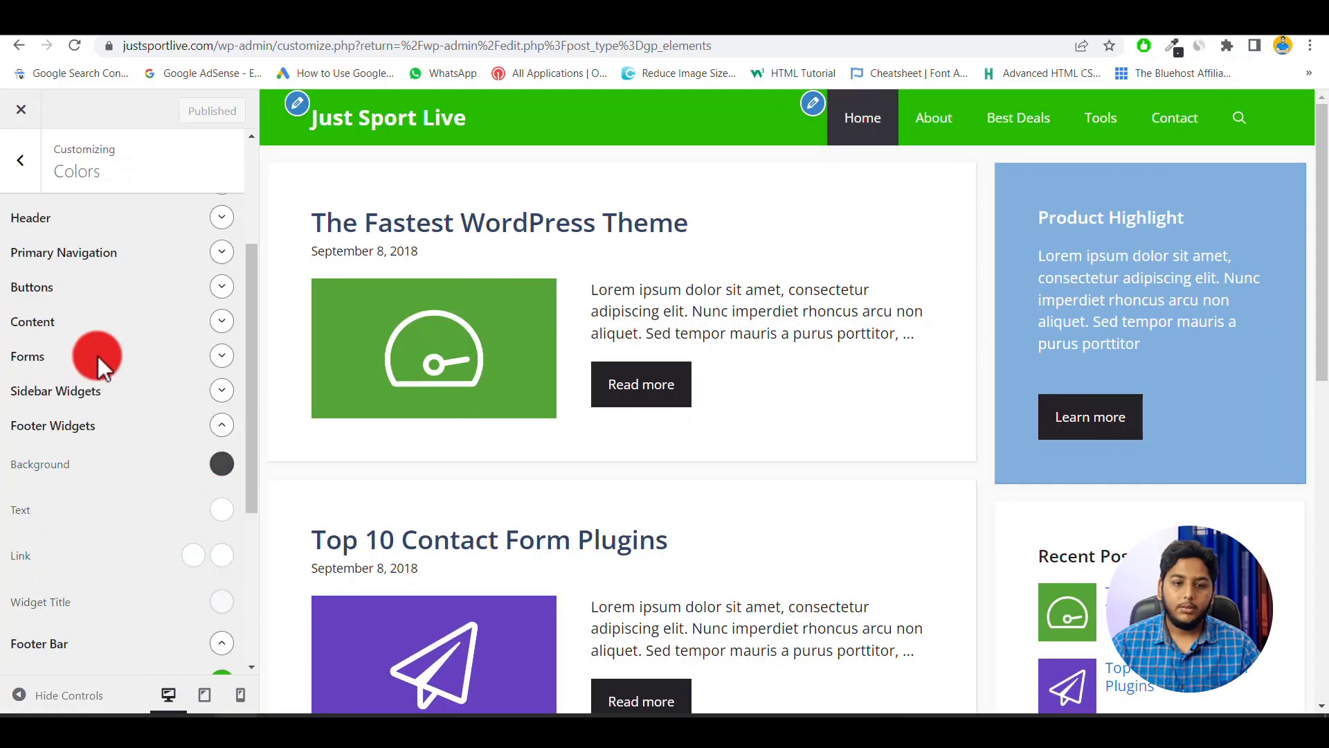
pyautogui.click(21, 119)
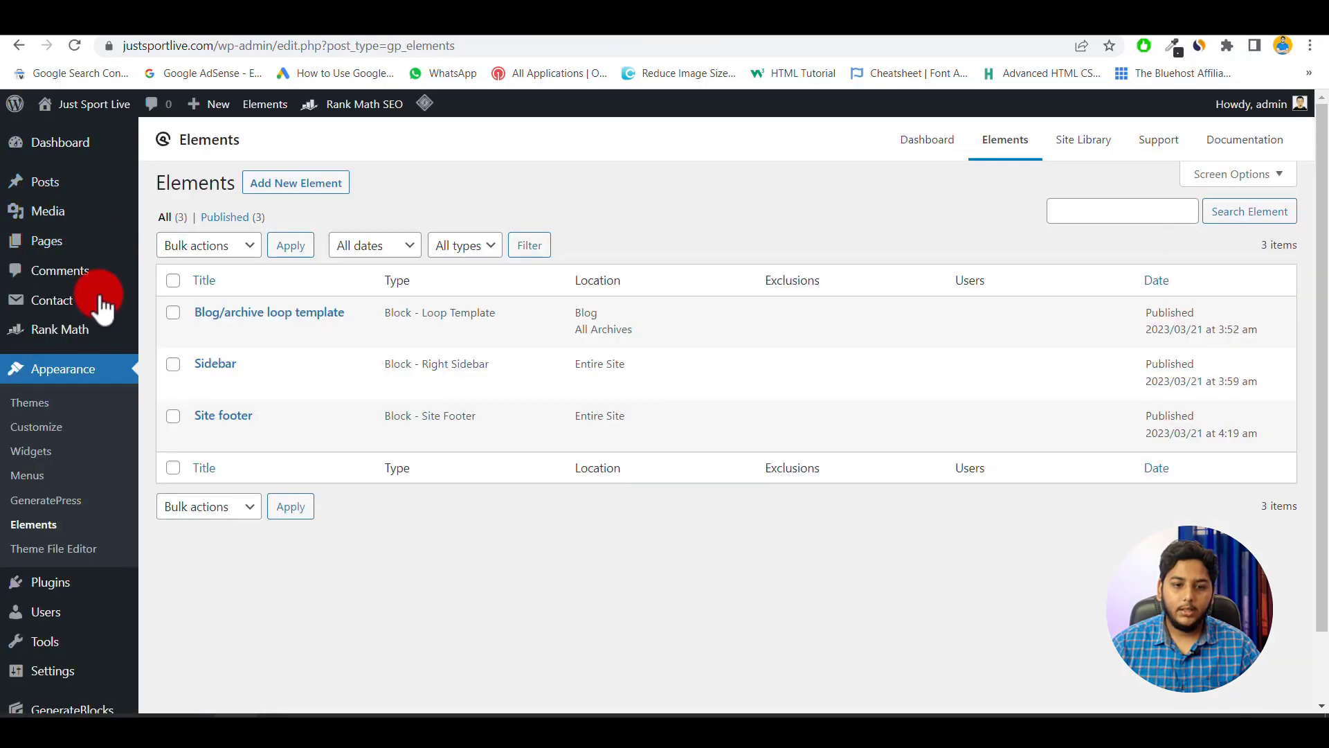
pyautogui.click(41, 402)
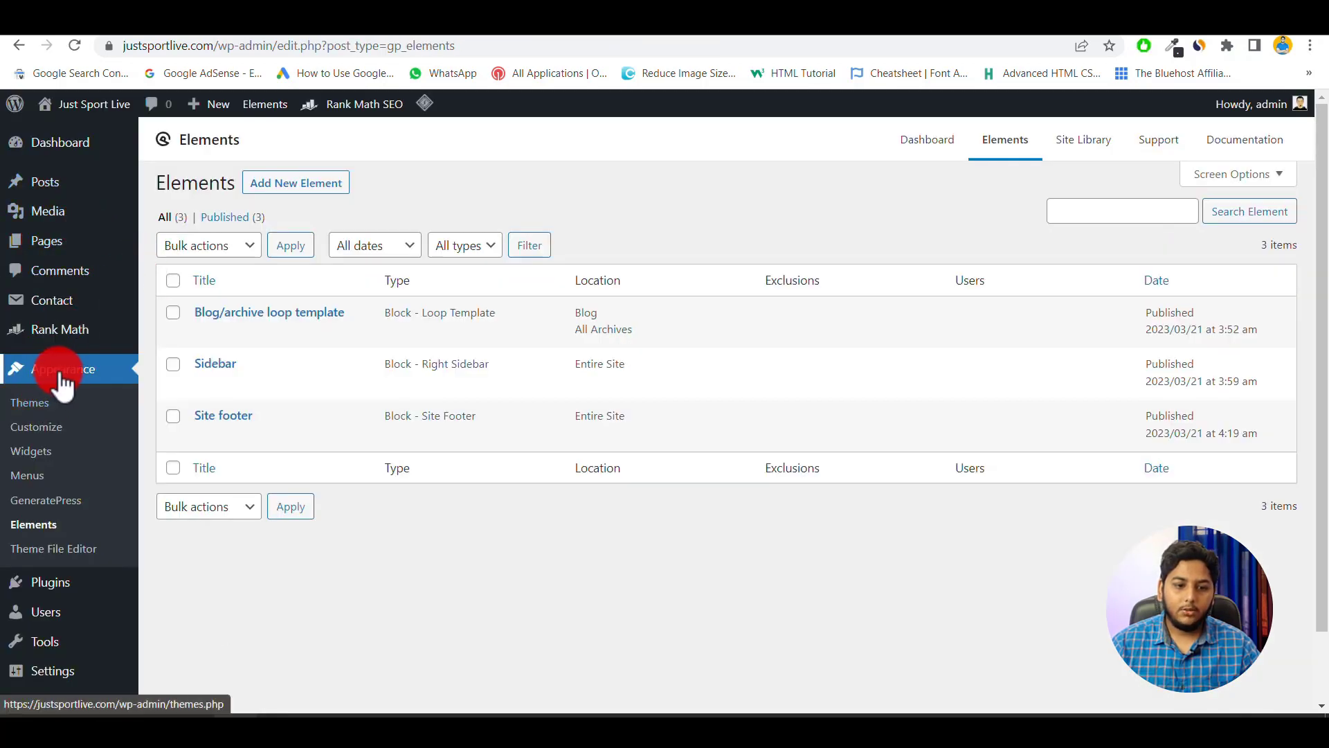
pyautogui.click(32, 478)
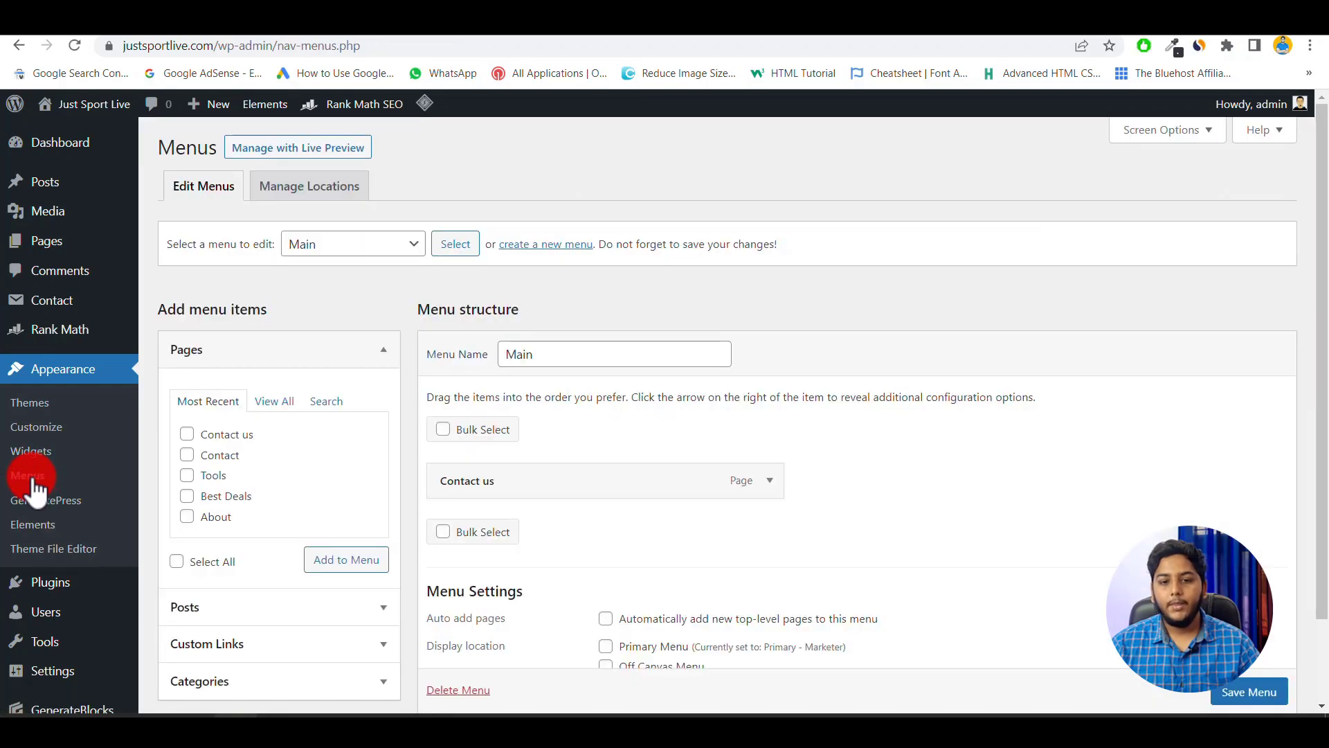
pyautogui.click(551, 360)
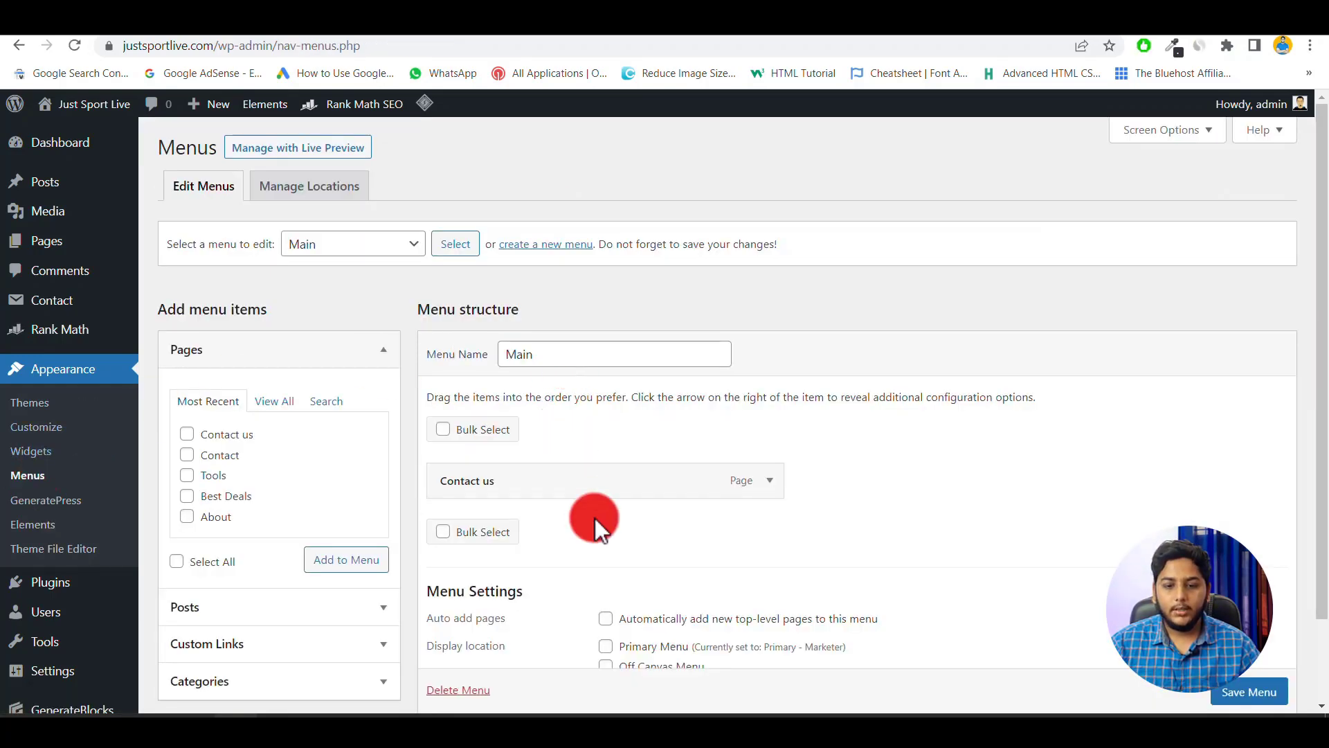
pyautogui.scroll(-2, 596, 518)
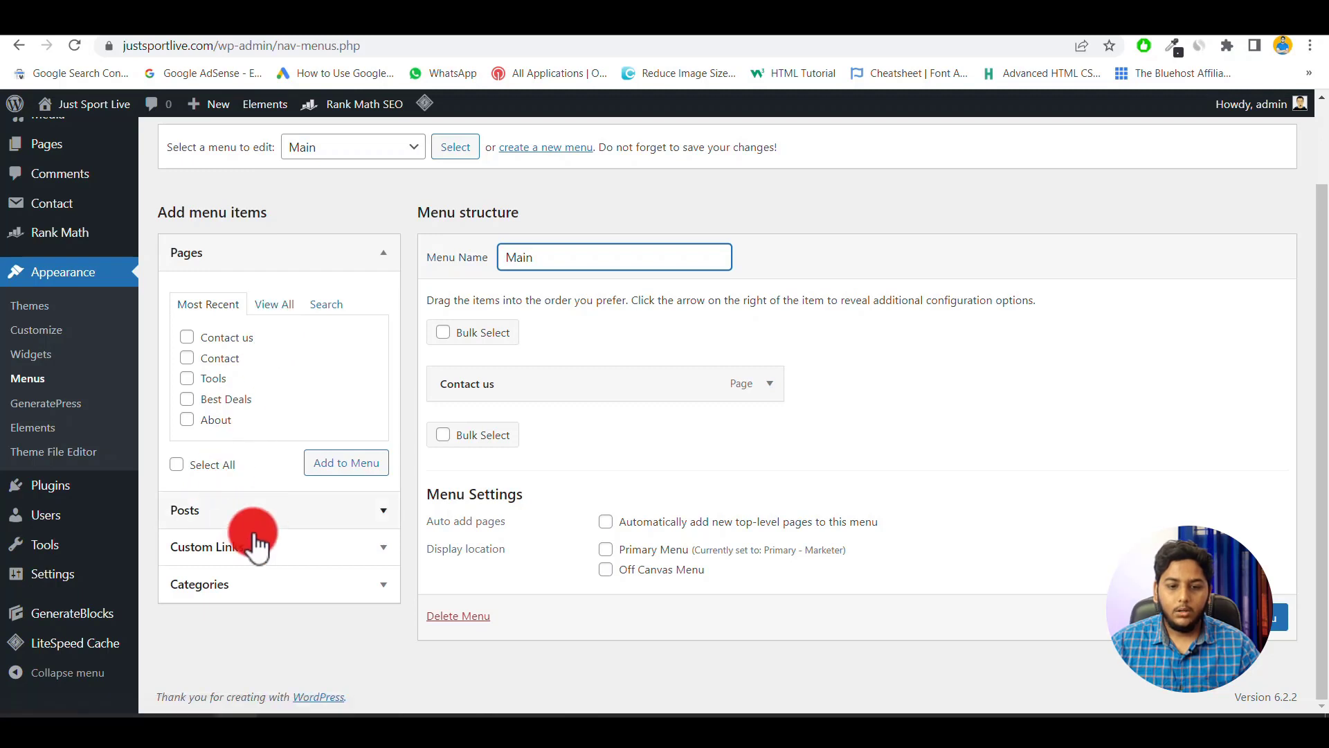
pyautogui.click(267, 584)
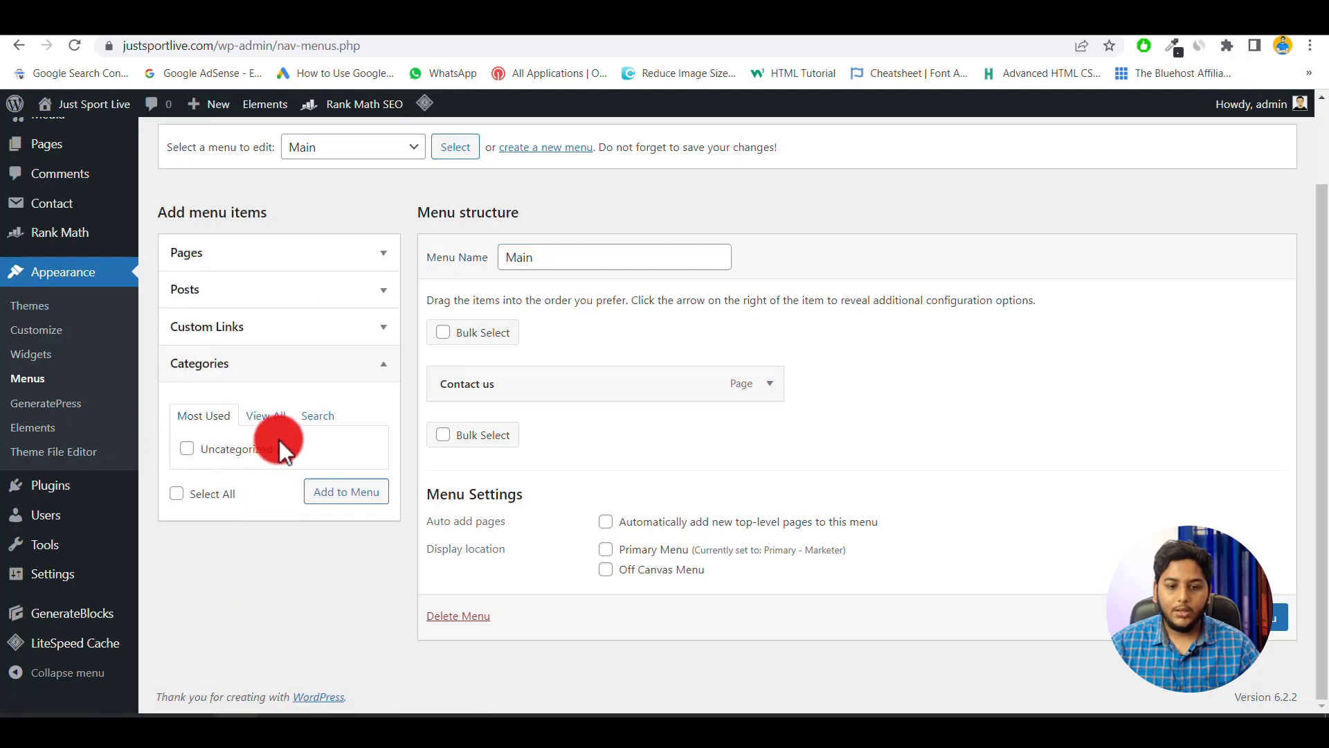
pyautogui.scroll(2, 270, 465)
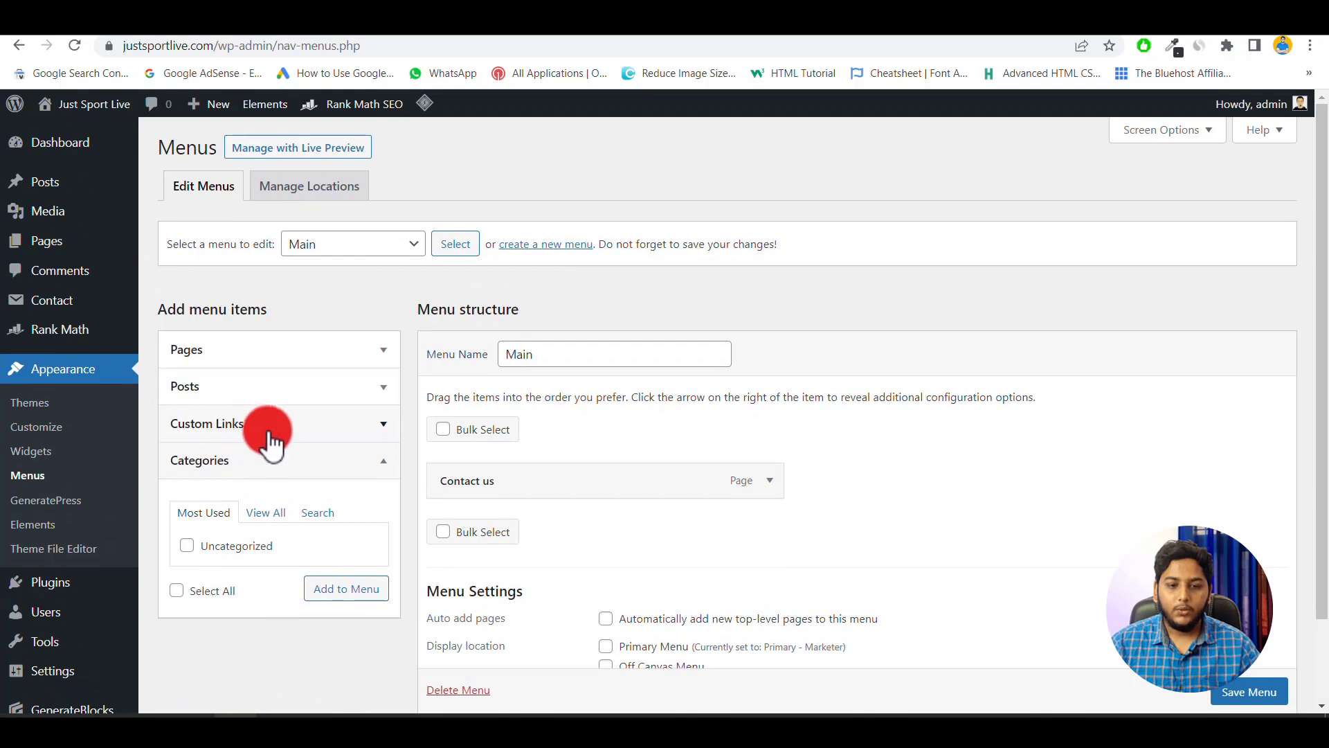
# Add a custom link named "Home" with the site's homepage URL to the Main menu and place it above Contact us.
pyautogui.click(285, 425)
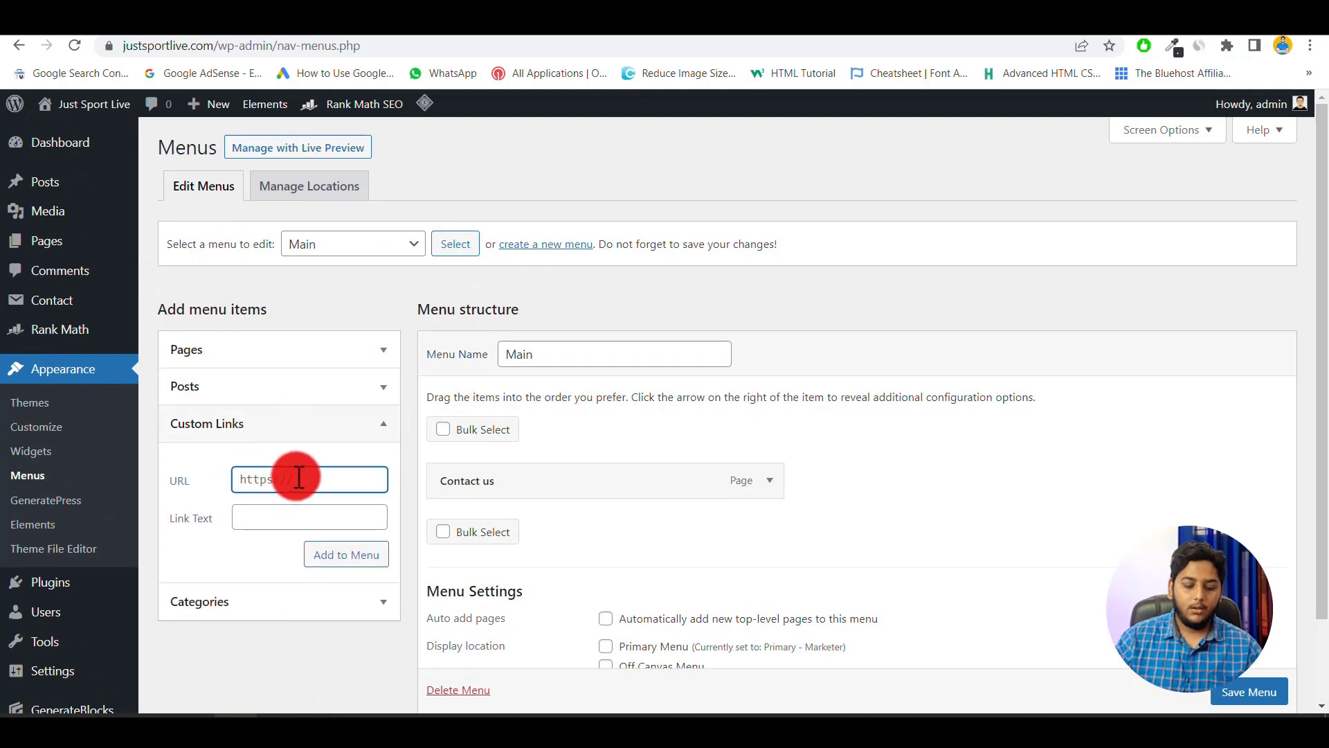
pyautogui.moveTo(69, 105)
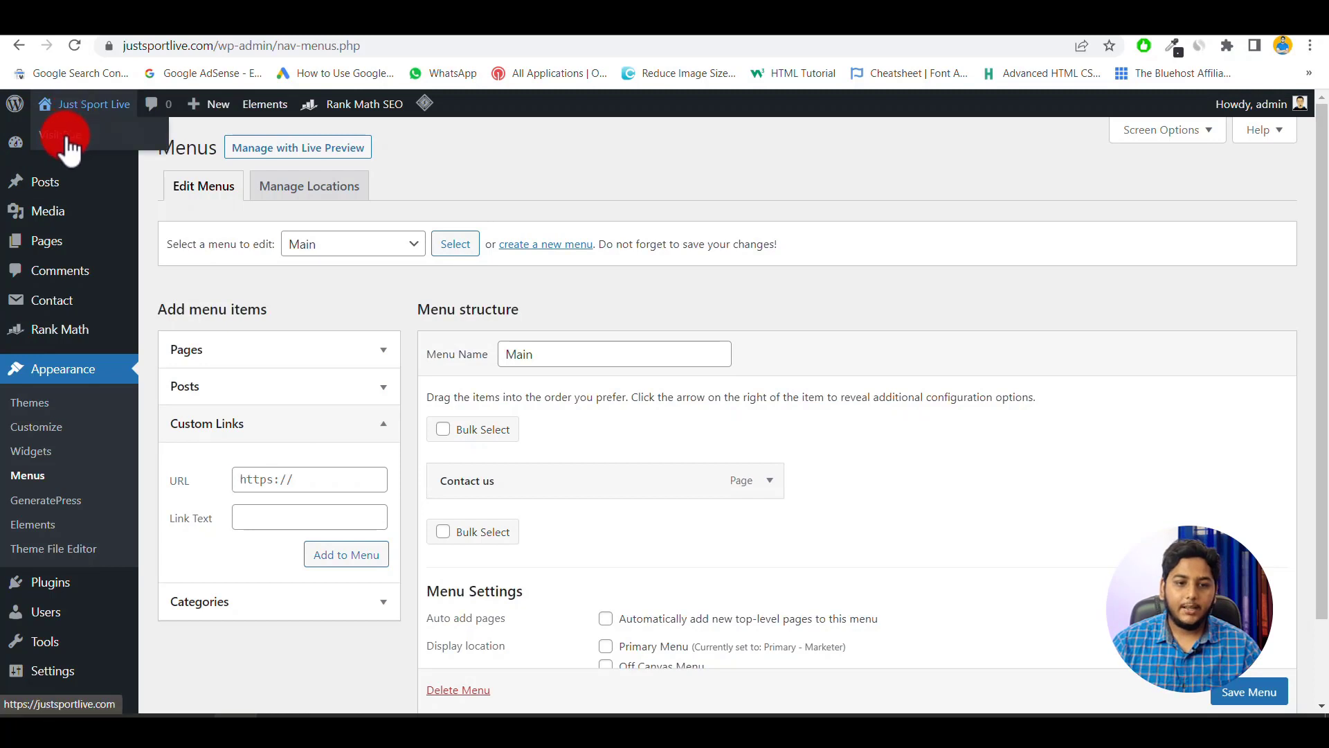
pyautogui.rightClick(67, 138)
pyautogui.click(123, 235)
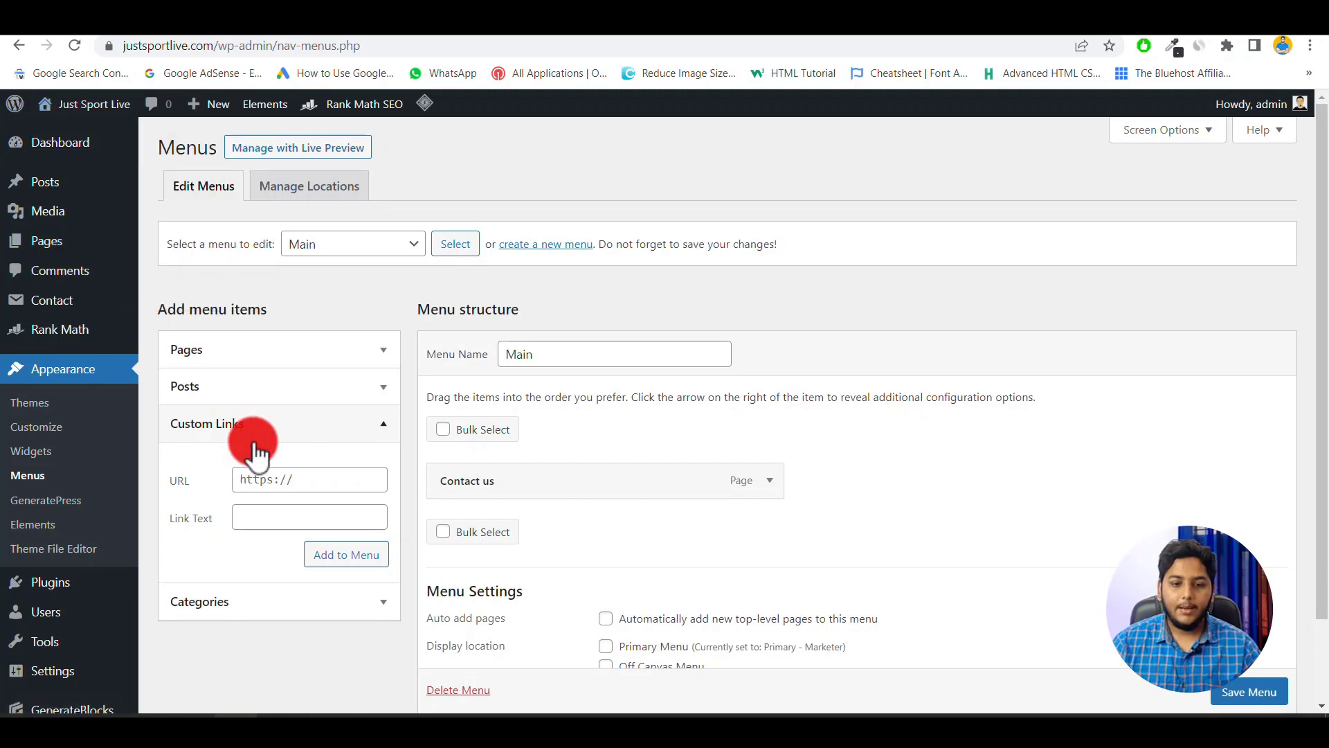
pyautogui.click(270, 477)
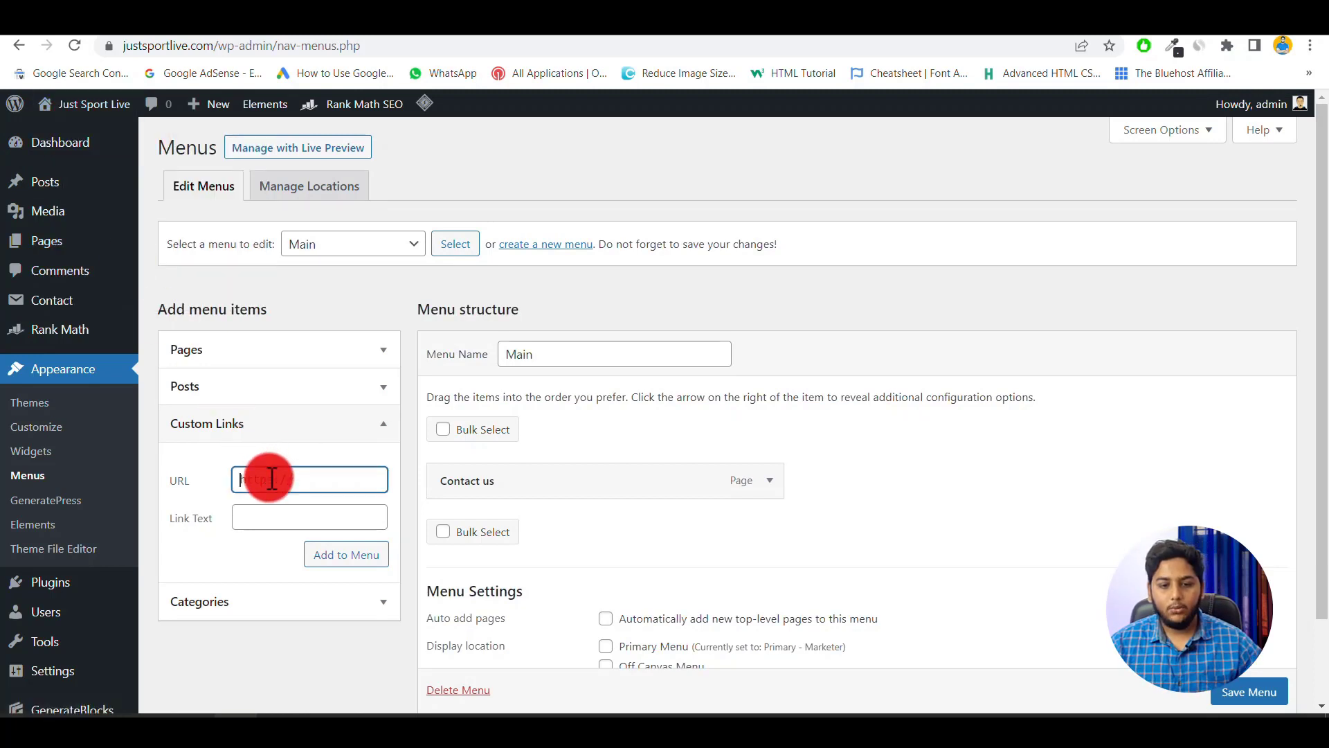
pyautogui.click(257, 518)
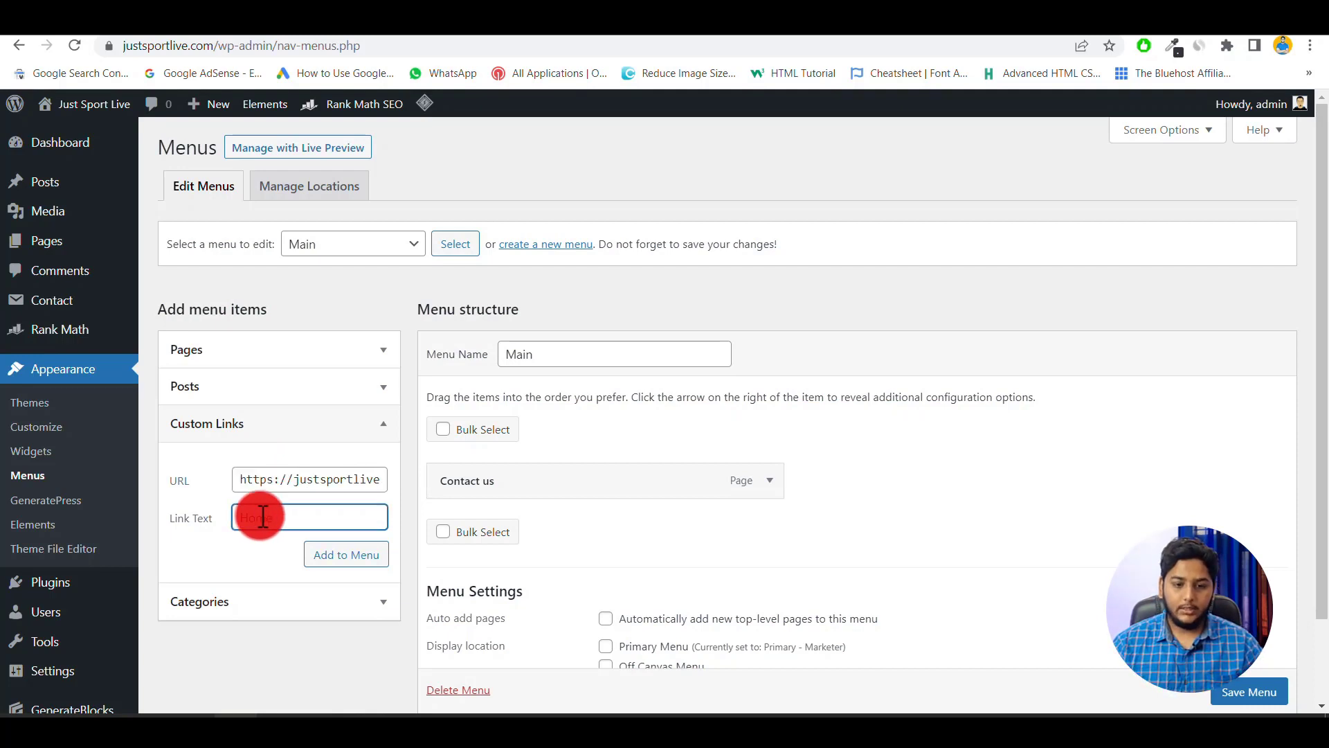
pyautogui.write('Home')
pyautogui.click(343, 557)
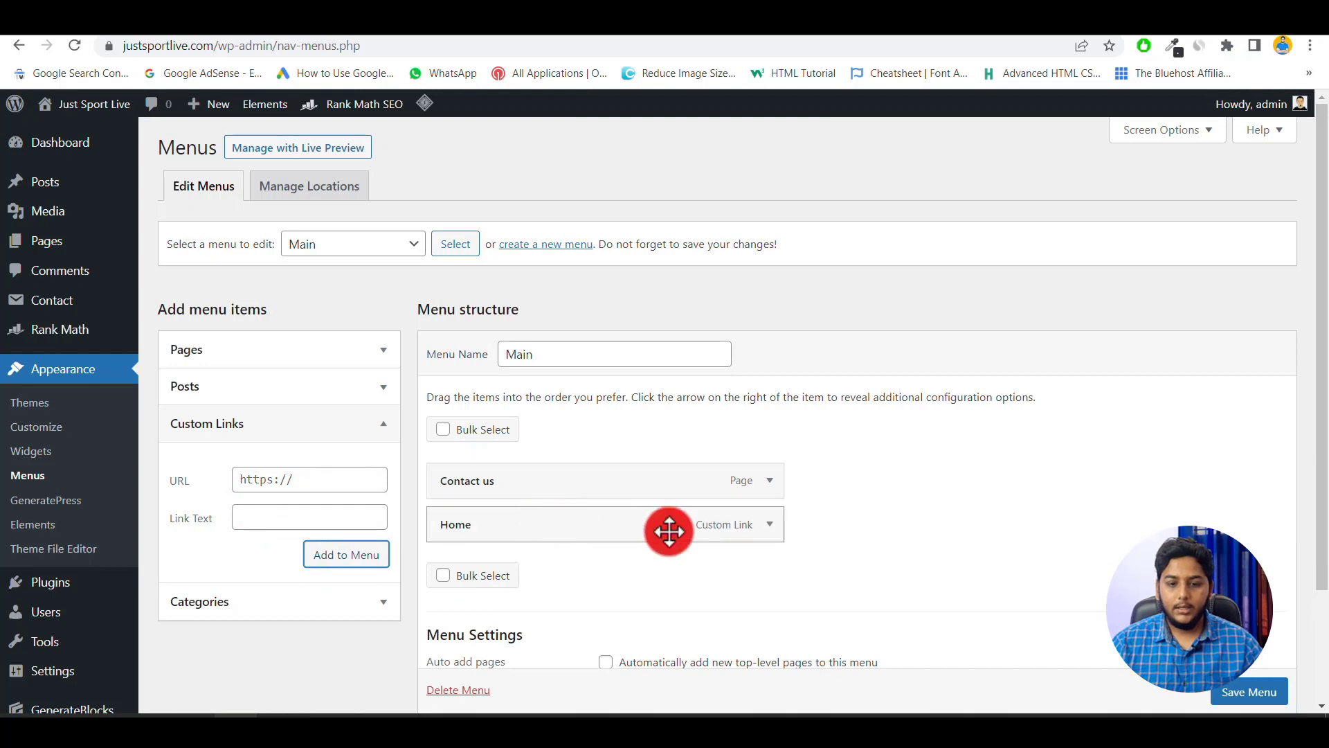
pyautogui.moveTo(670, 531); pyautogui.dragTo(663, 479)
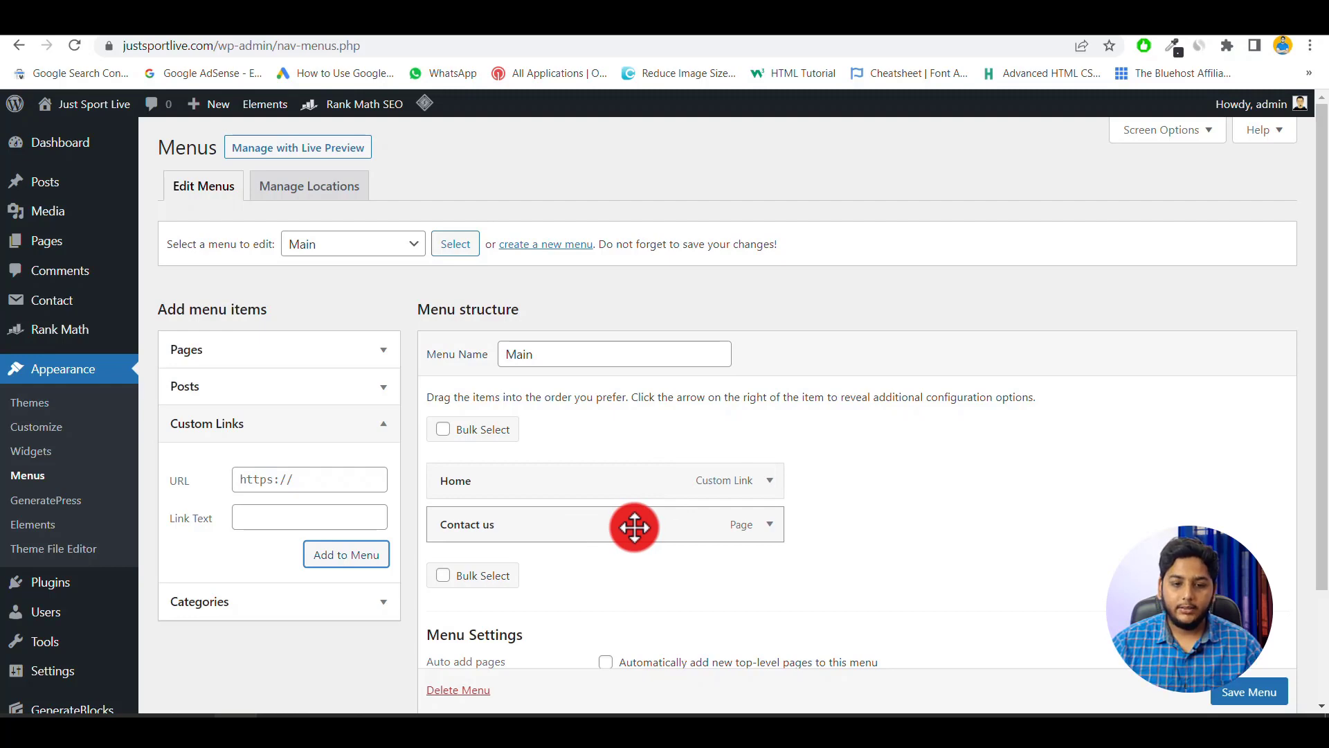
# Add the Uncategorized category to the Main menu and place it between Home and Contact us.
pyautogui.click(328, 602)
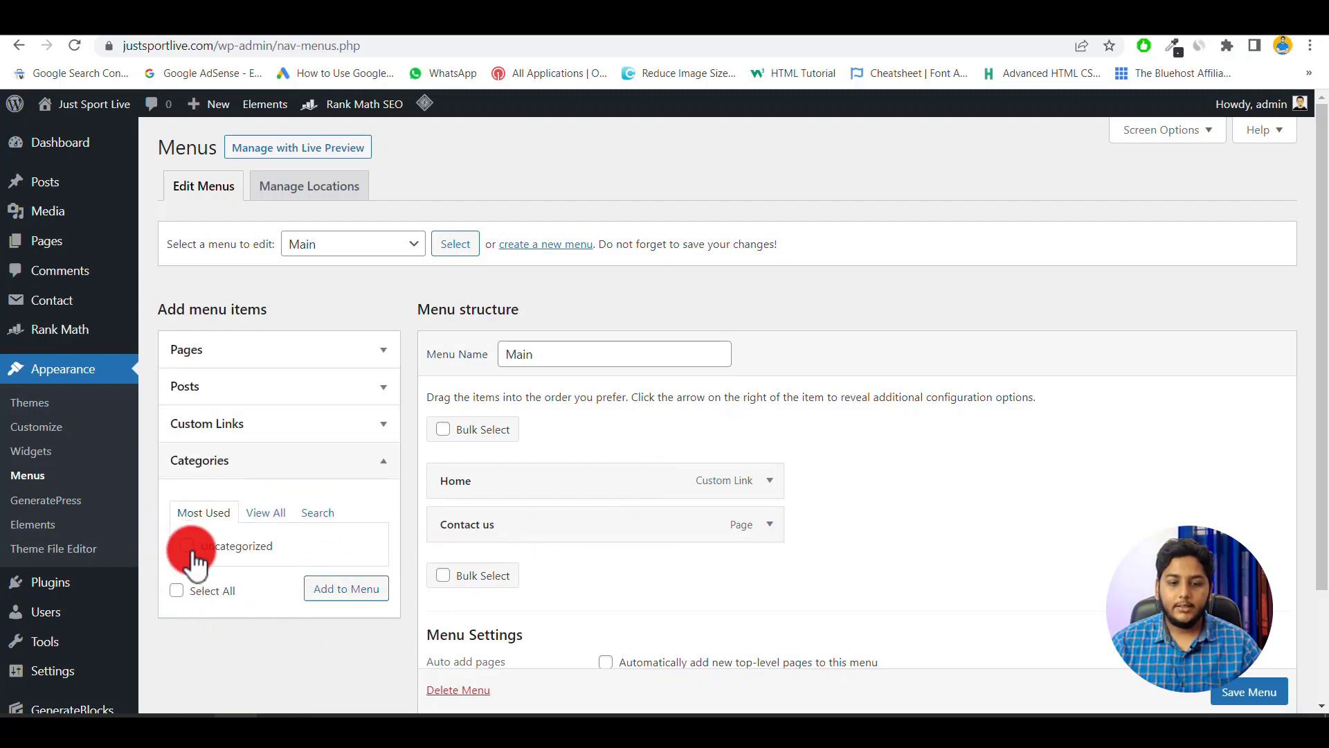
pyautogui.click(188, 547)
pyautogui.click(340, 595)
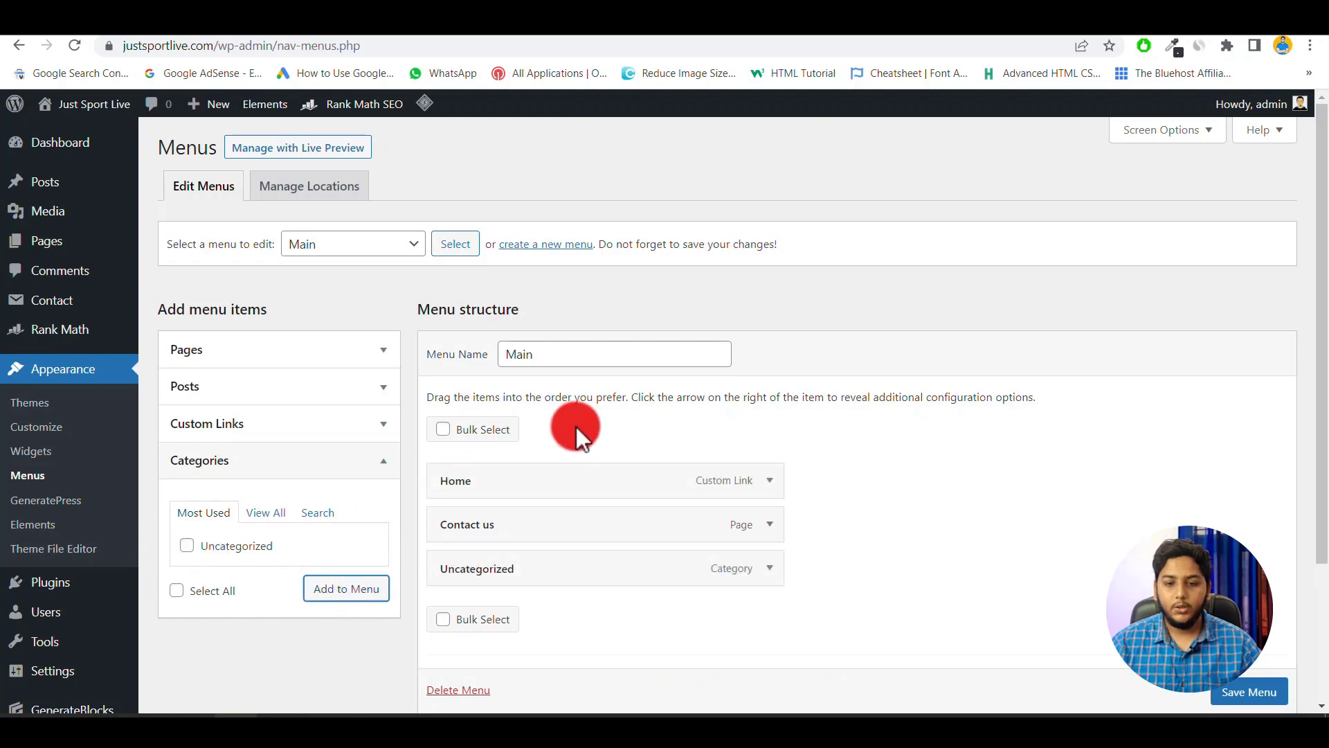
pyautogui.moveTo(526, 534); pyautogui.dragTo(637, 564)
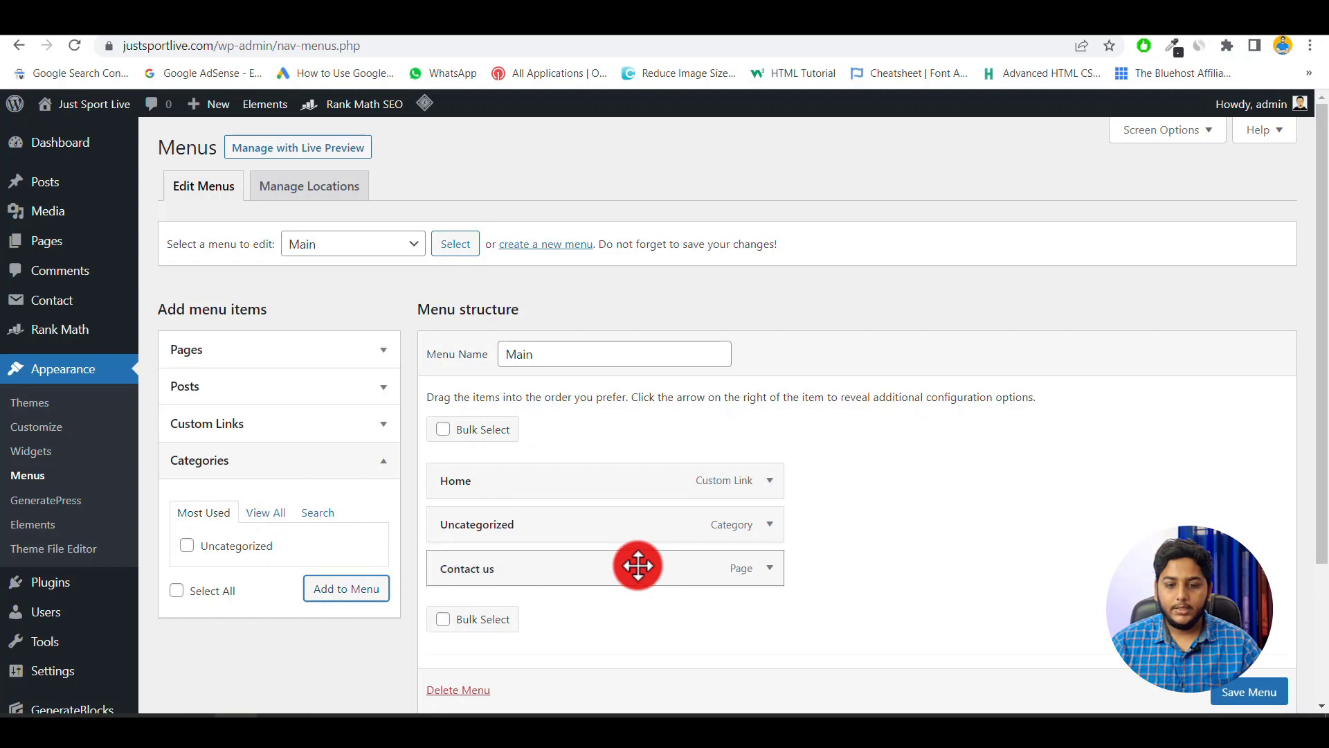
# Add the Tools and Best Deals pages to the Main menu and move Contact us to the end.
pyautogui.click(289, 358)
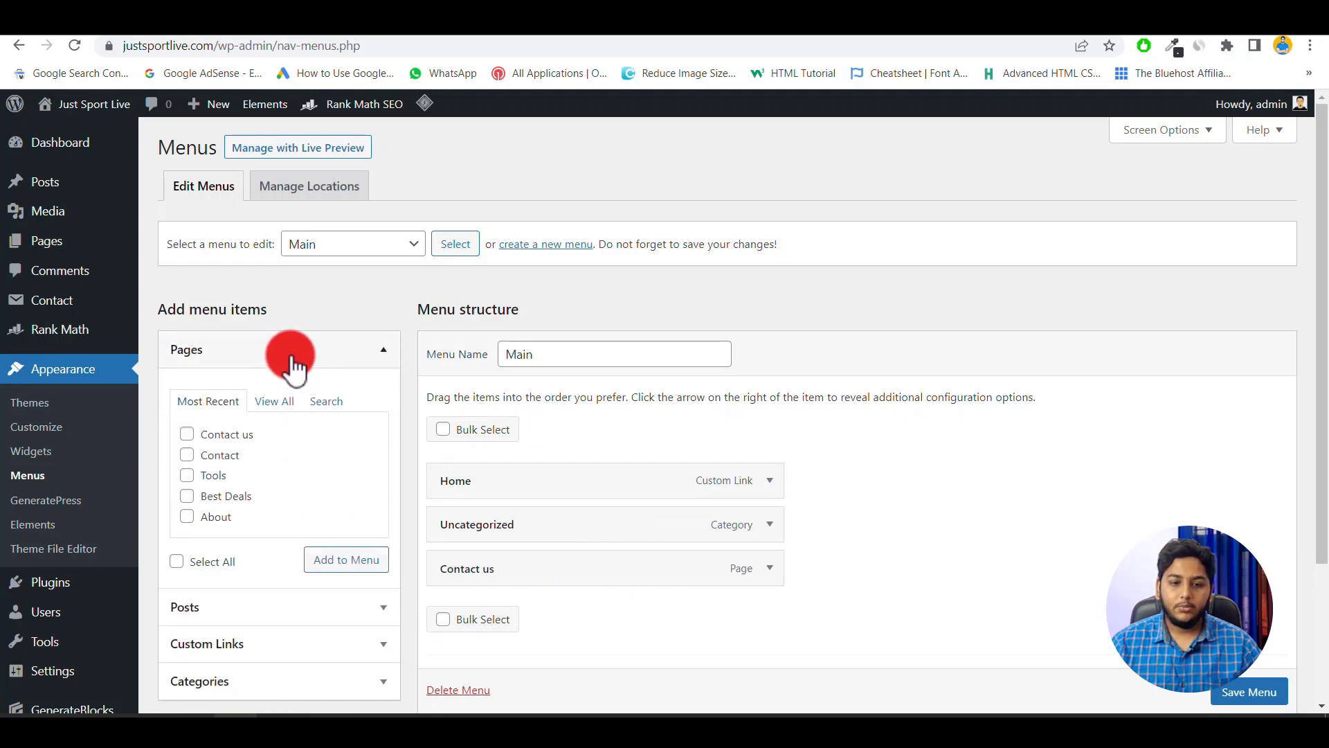
pyautogui.click(187, 496)
pyautogui.click(346, 576)
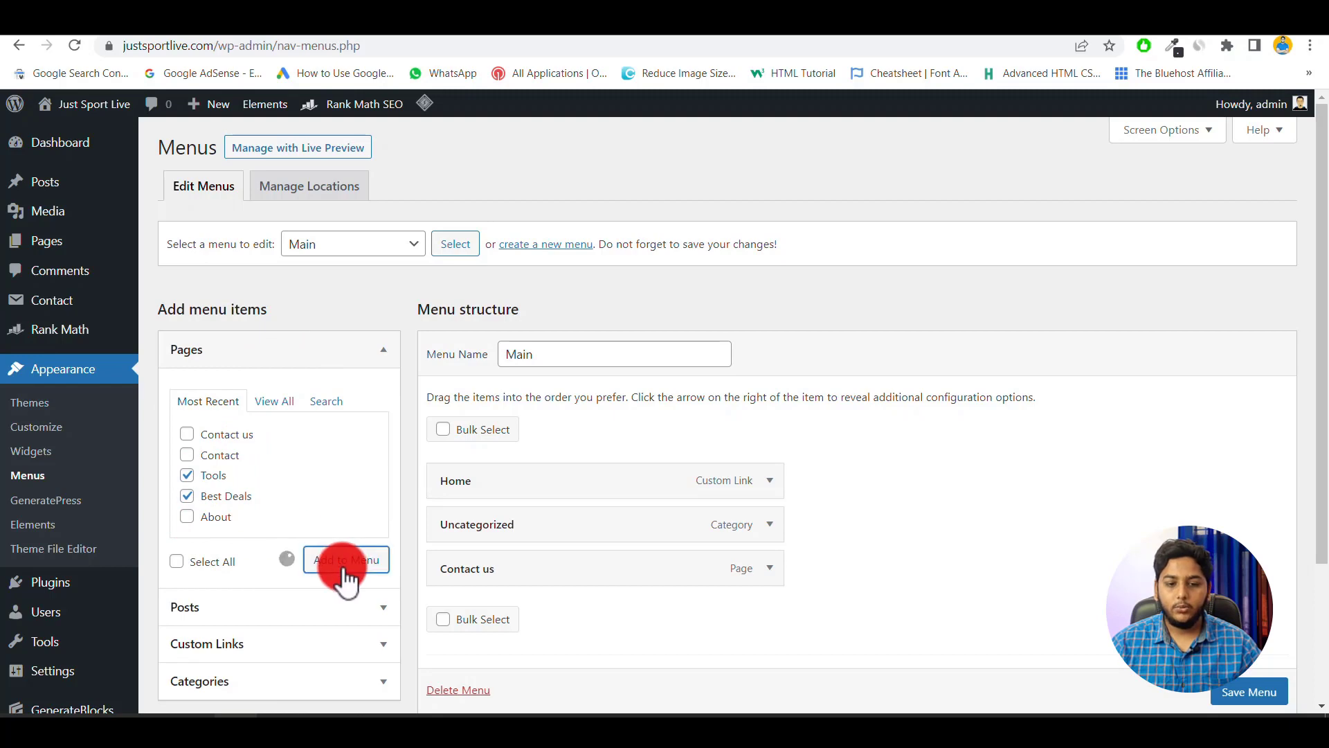
pyautogui.scroll(-4, 613, 552)
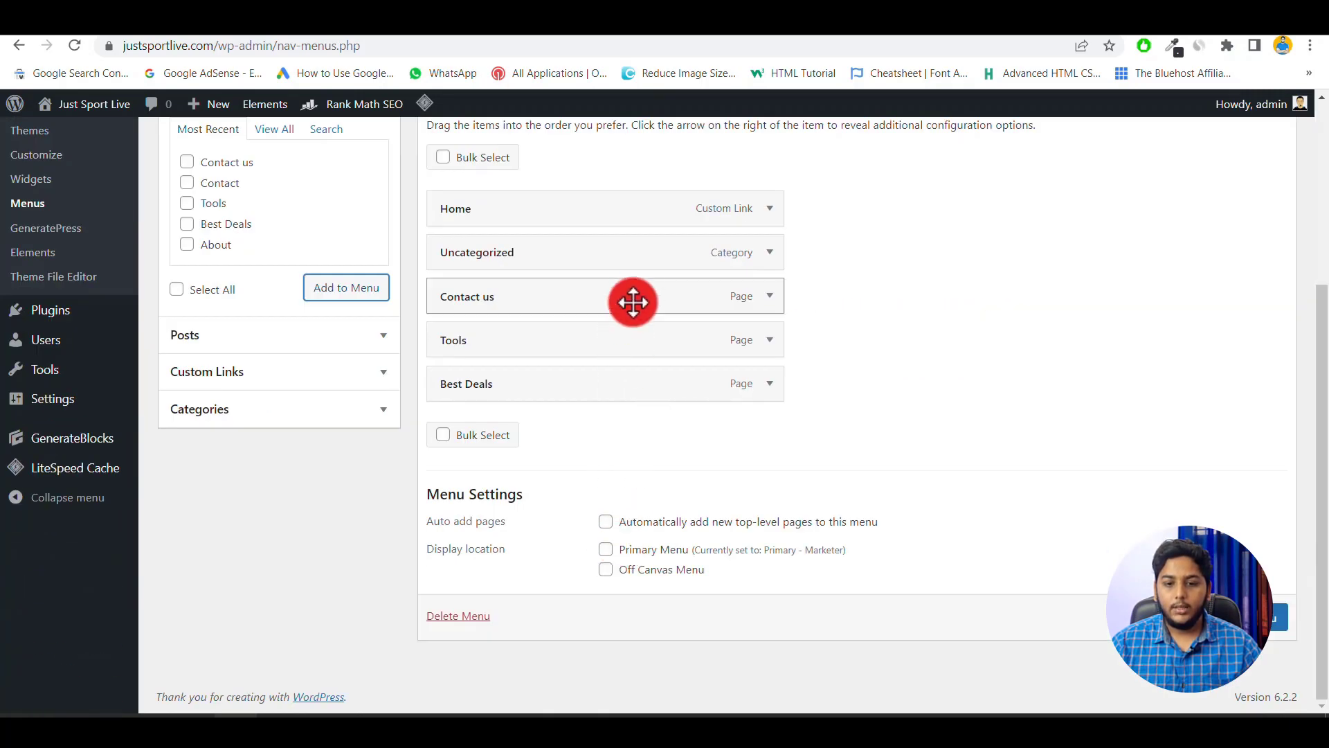
pyautogui.moveTo(638, 297); pyautogui.dragTo(638, 400)
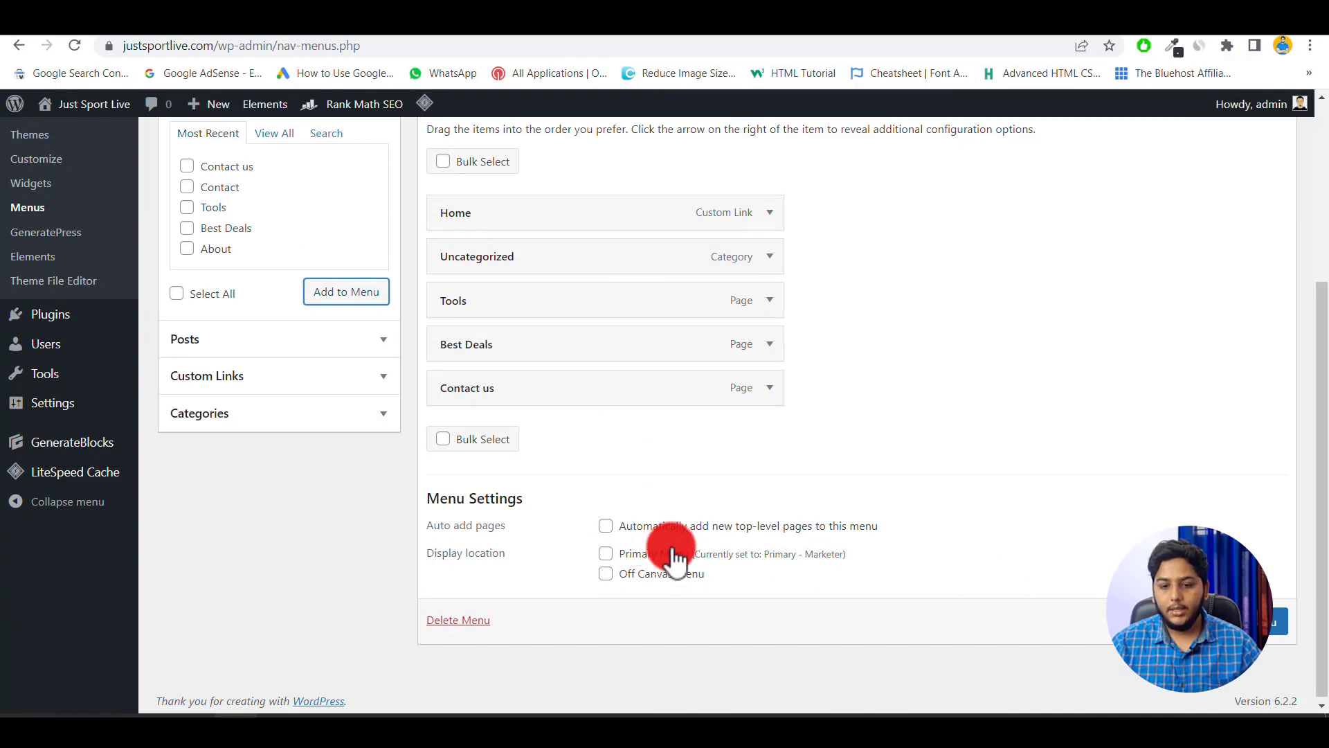
# Assign the Main menu to the Primary Menu display location, save it, and purge all LiteSpeed caches.
pyautogui.click(605, 554)
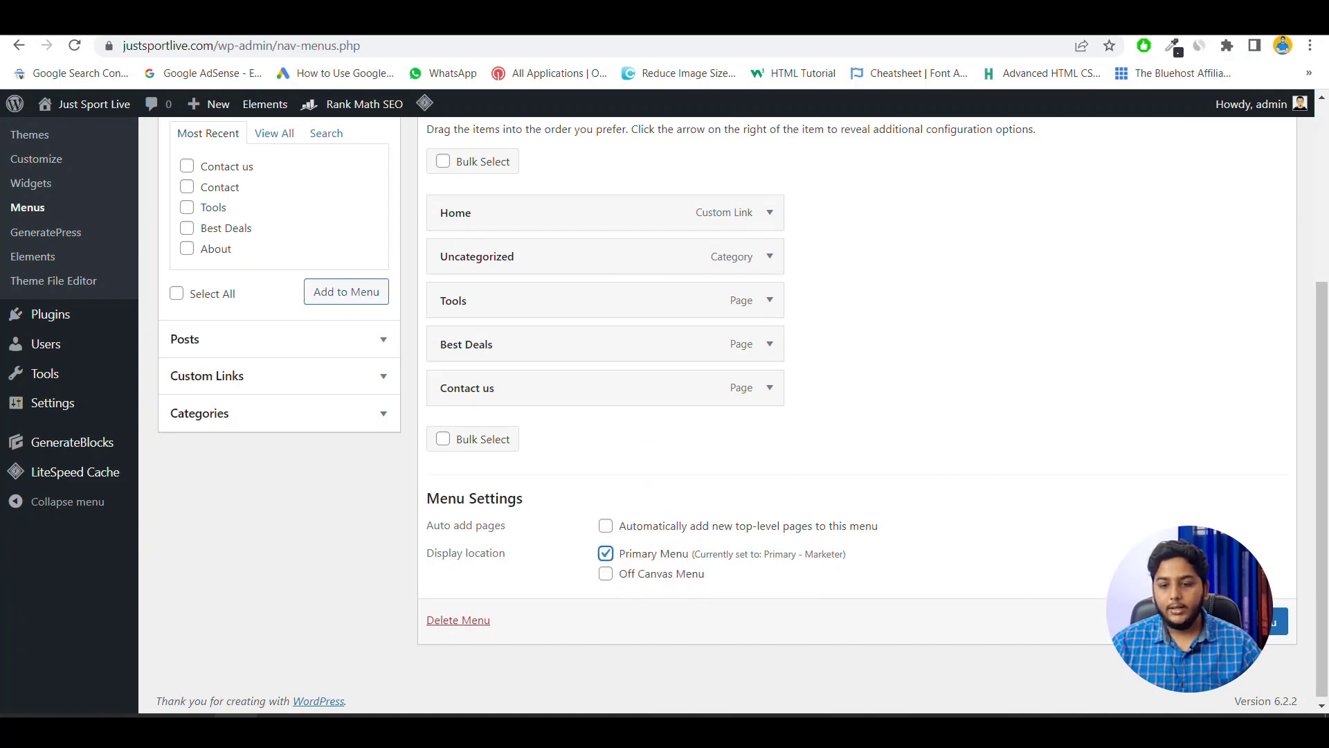
pyautogui.click(1274, 622)
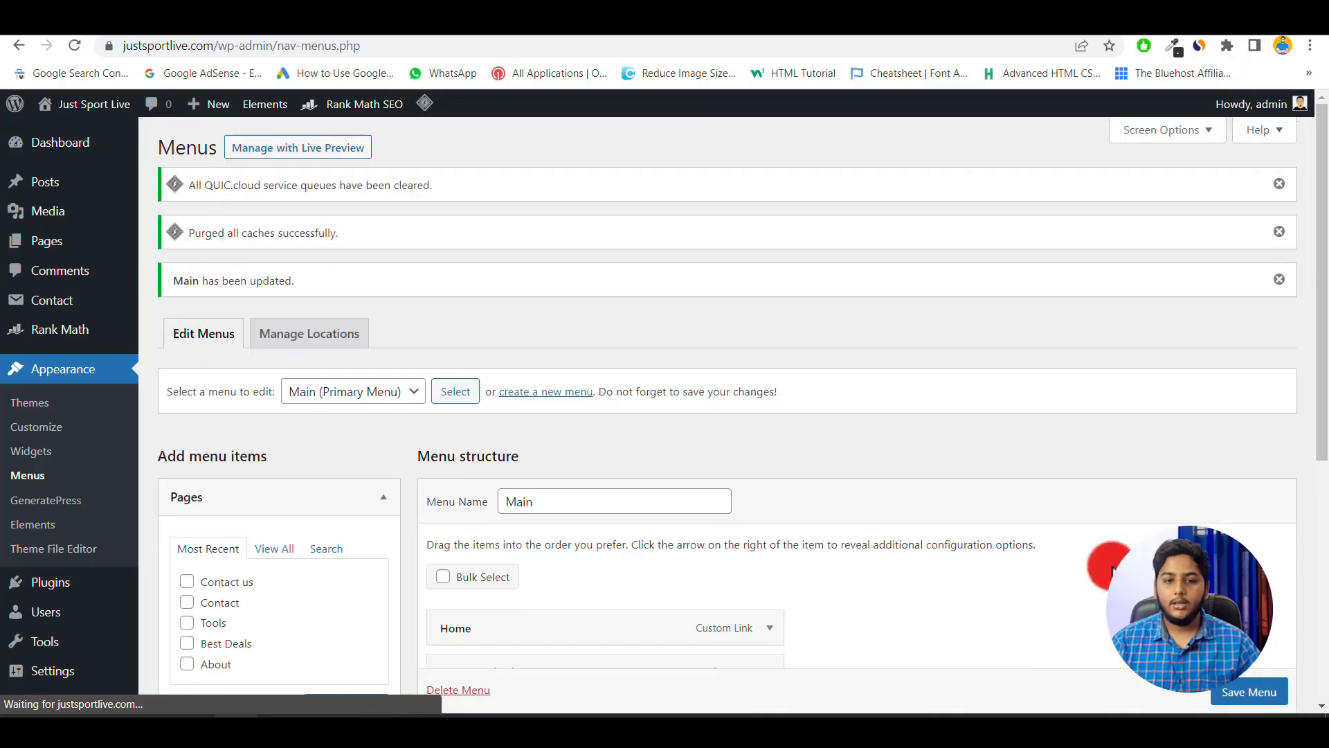
pyautogui.moveTo(436, 111)
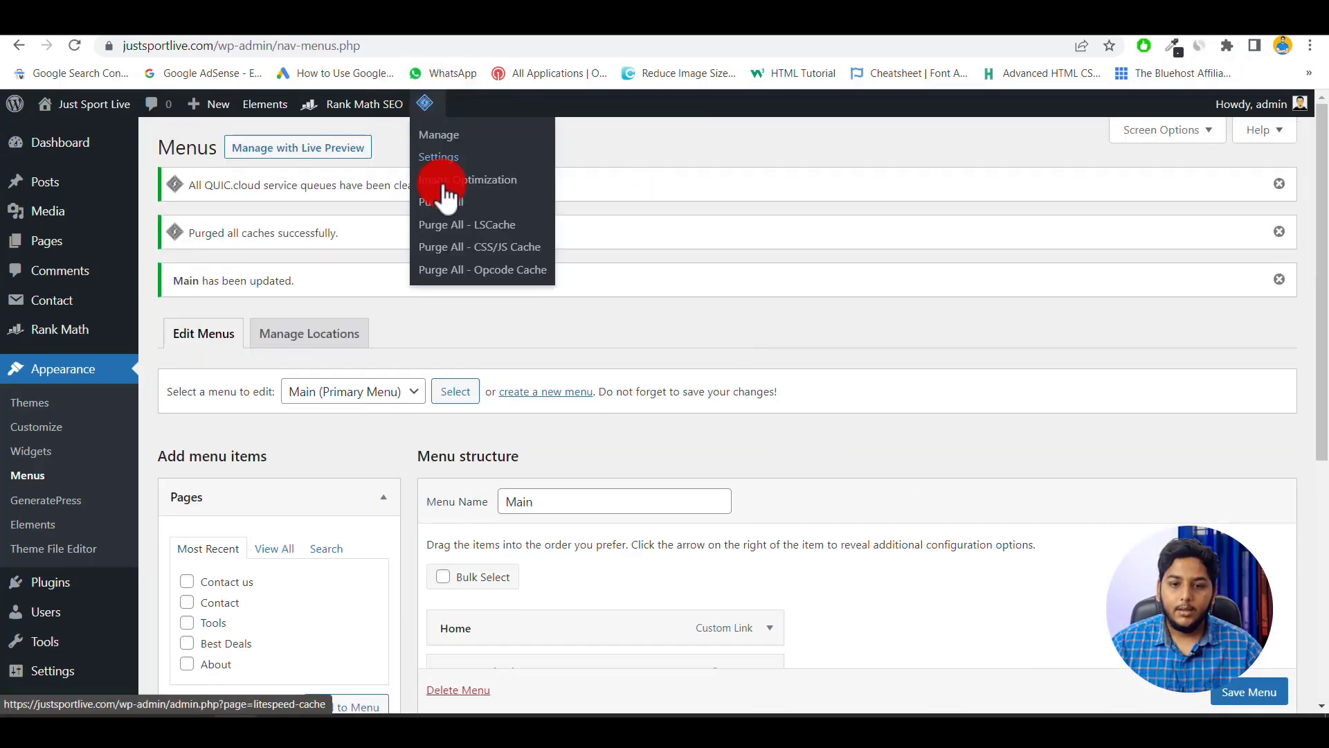
pyautogui.click(443, 162)
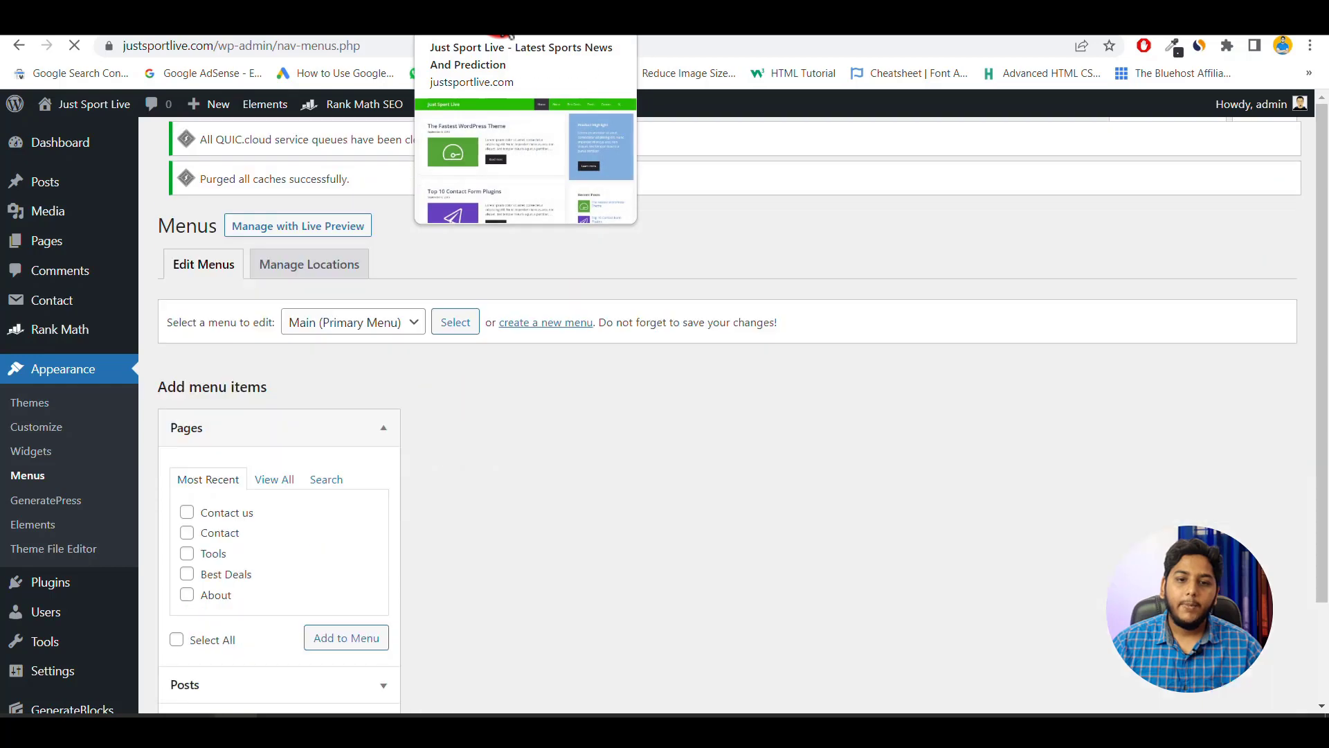
# Switch to the live Just Sport Live homepage, reload it, and review the navigation menu, posts and footer.
pyautogui.click(504, 31)
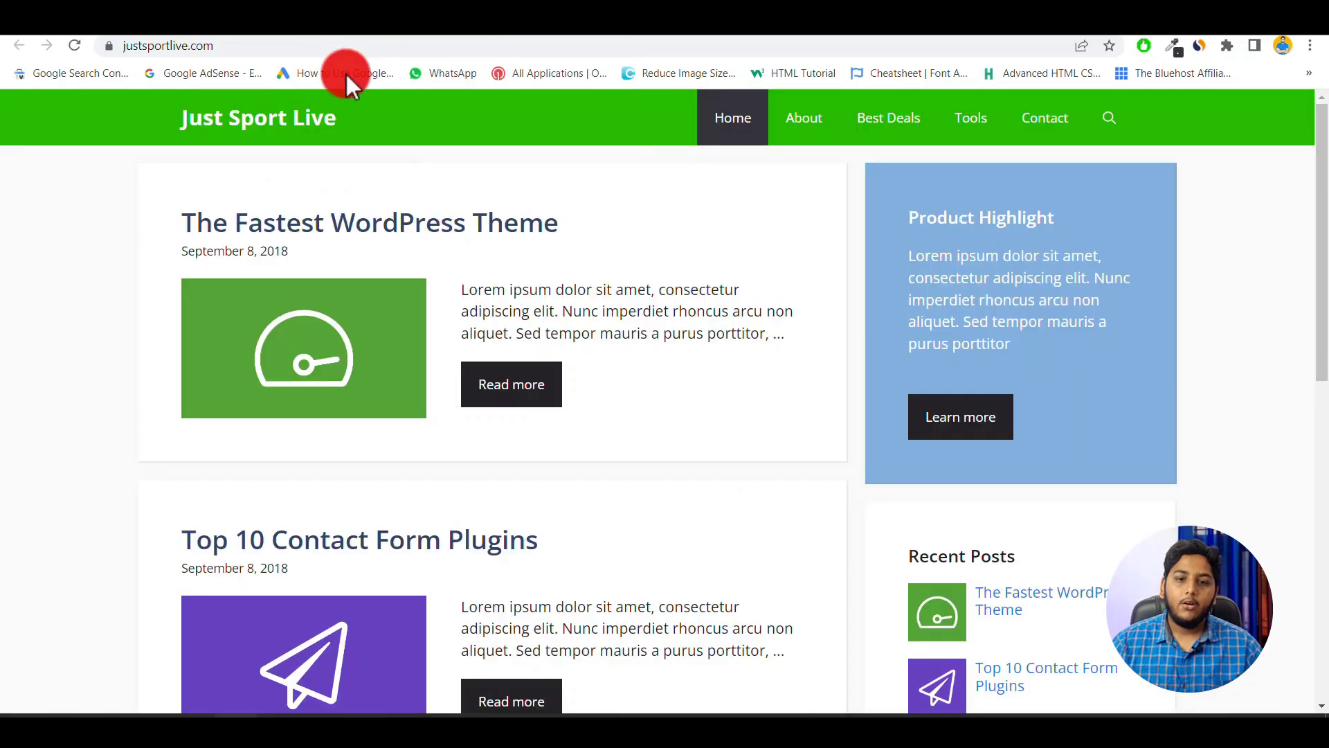
pyautogui.click(280, 125)
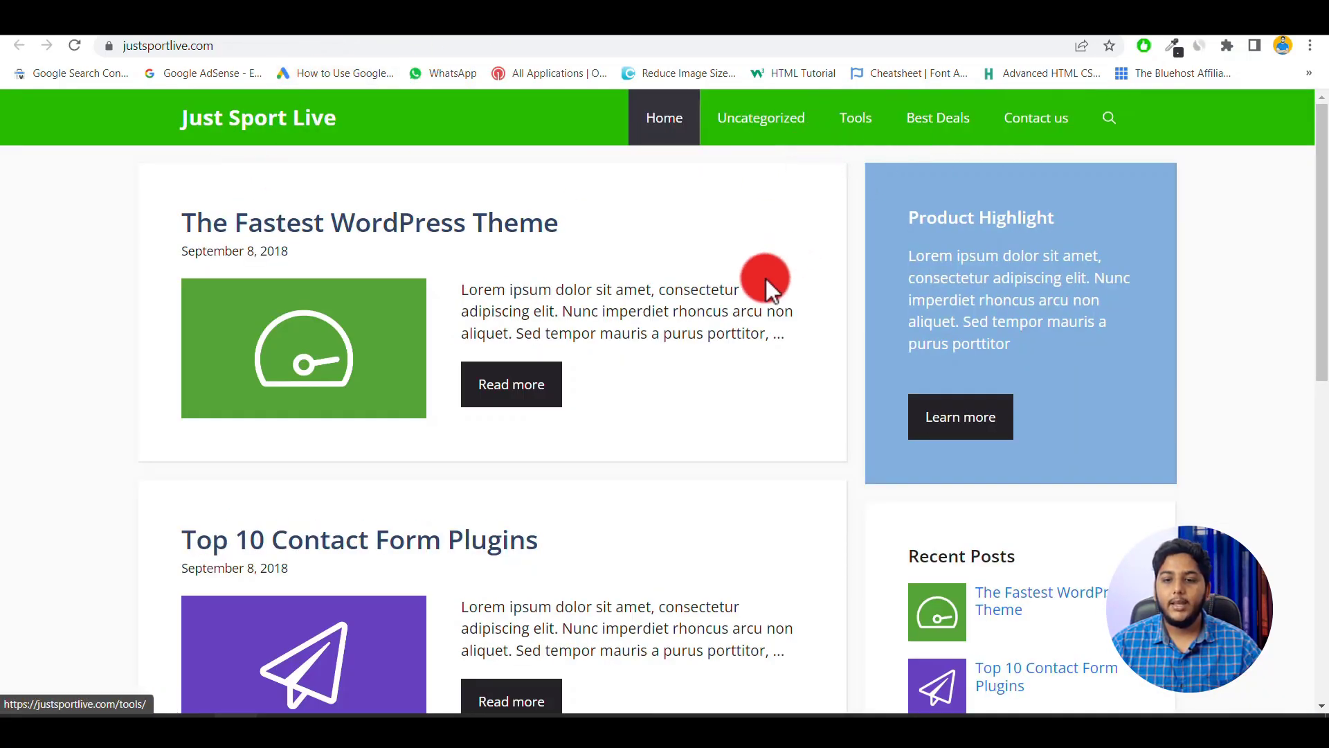
pyautogui.scroll(-10, 734, 322)
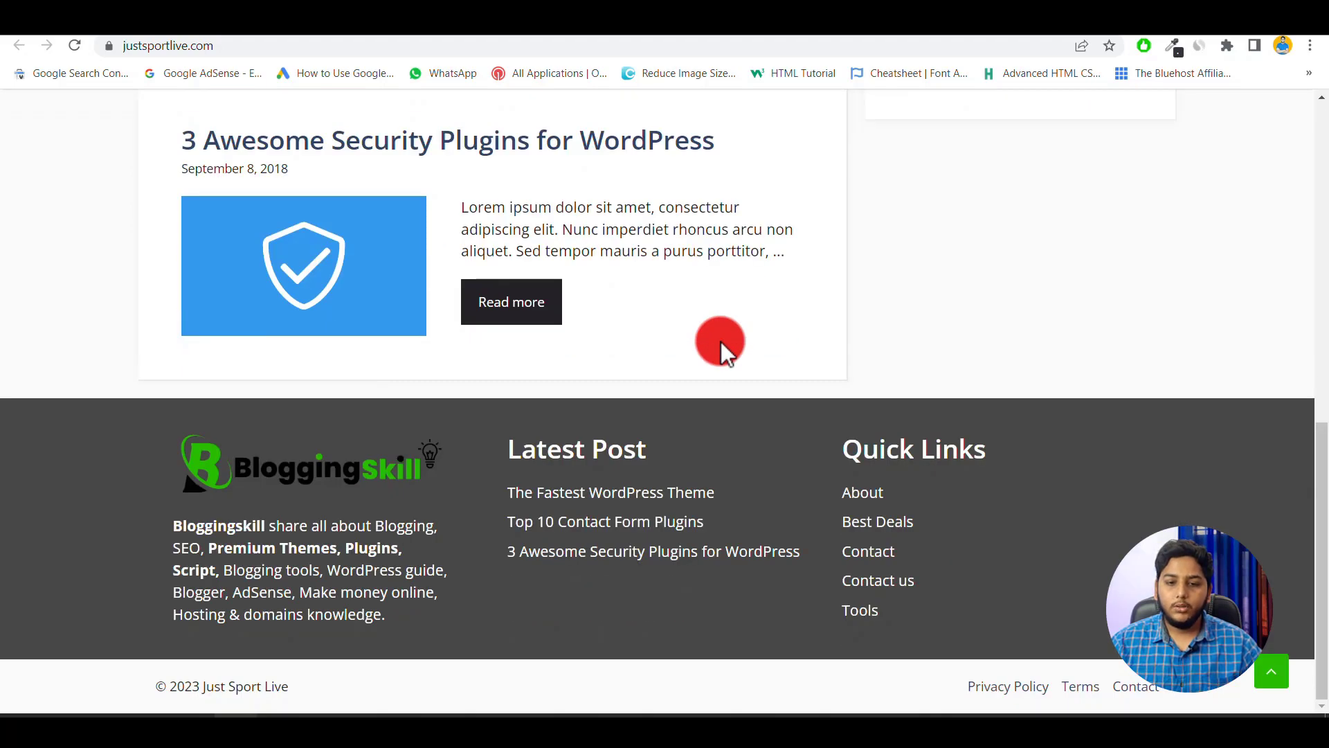
pyautogui.scroll(10, 721, 342)
pyautogui.scroll(-10, 721, 339)
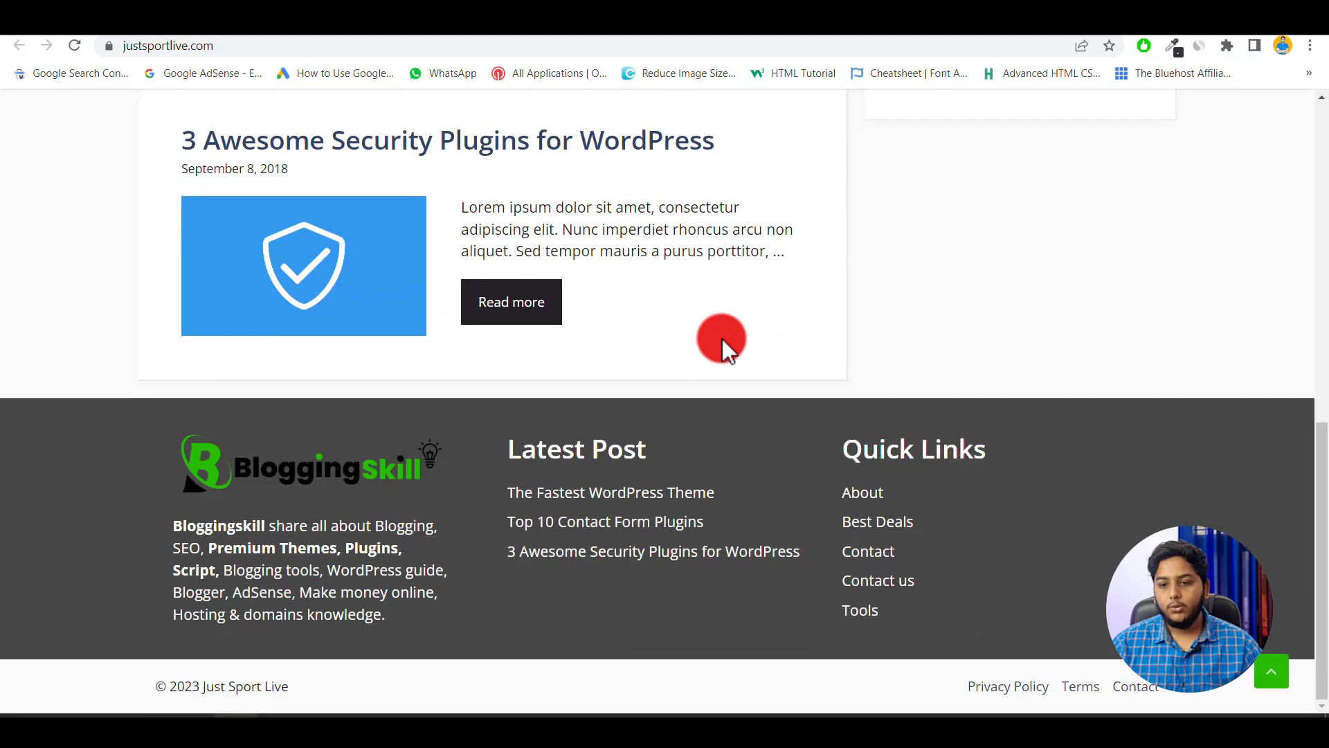
pyautogui.scroll(10, 721, 338)
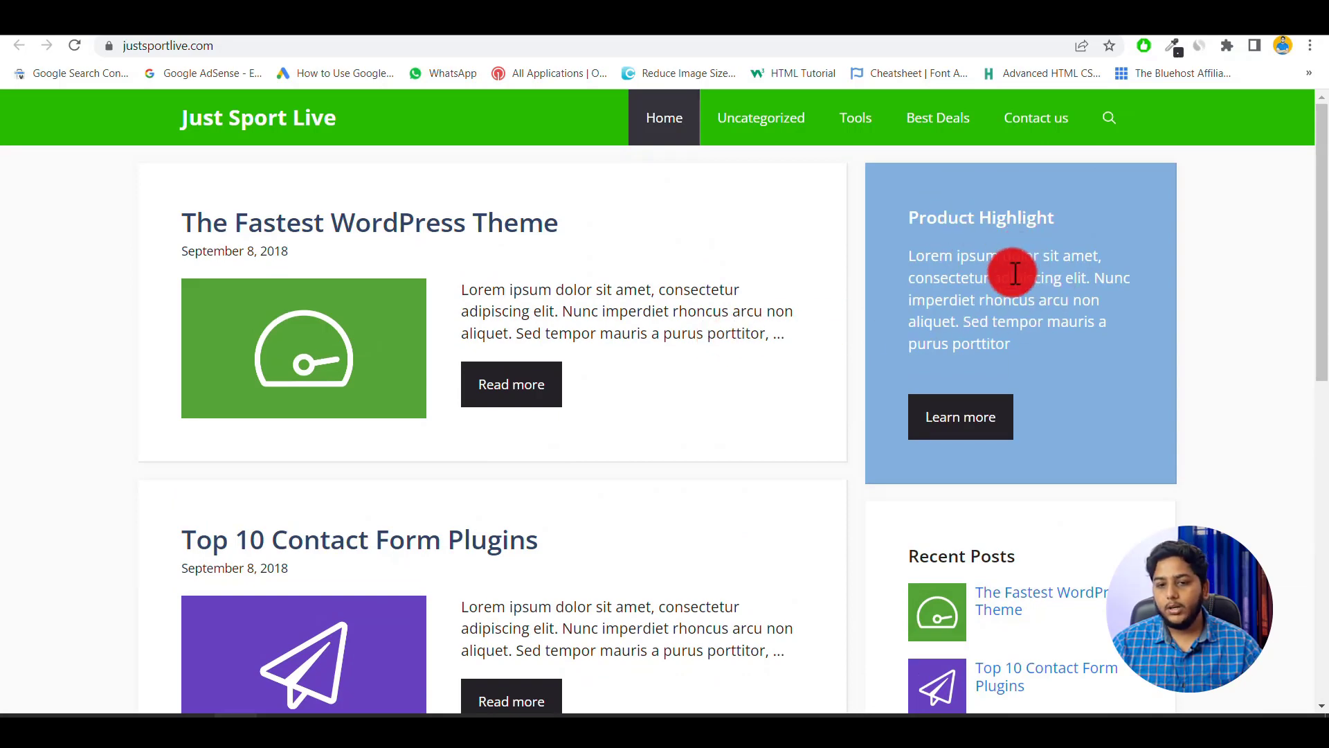
# Try removing both Product Highlight widgets from the Right Sidebar widget area, and return to the Dashboard without updating.
pyautogui.click(266, 32)
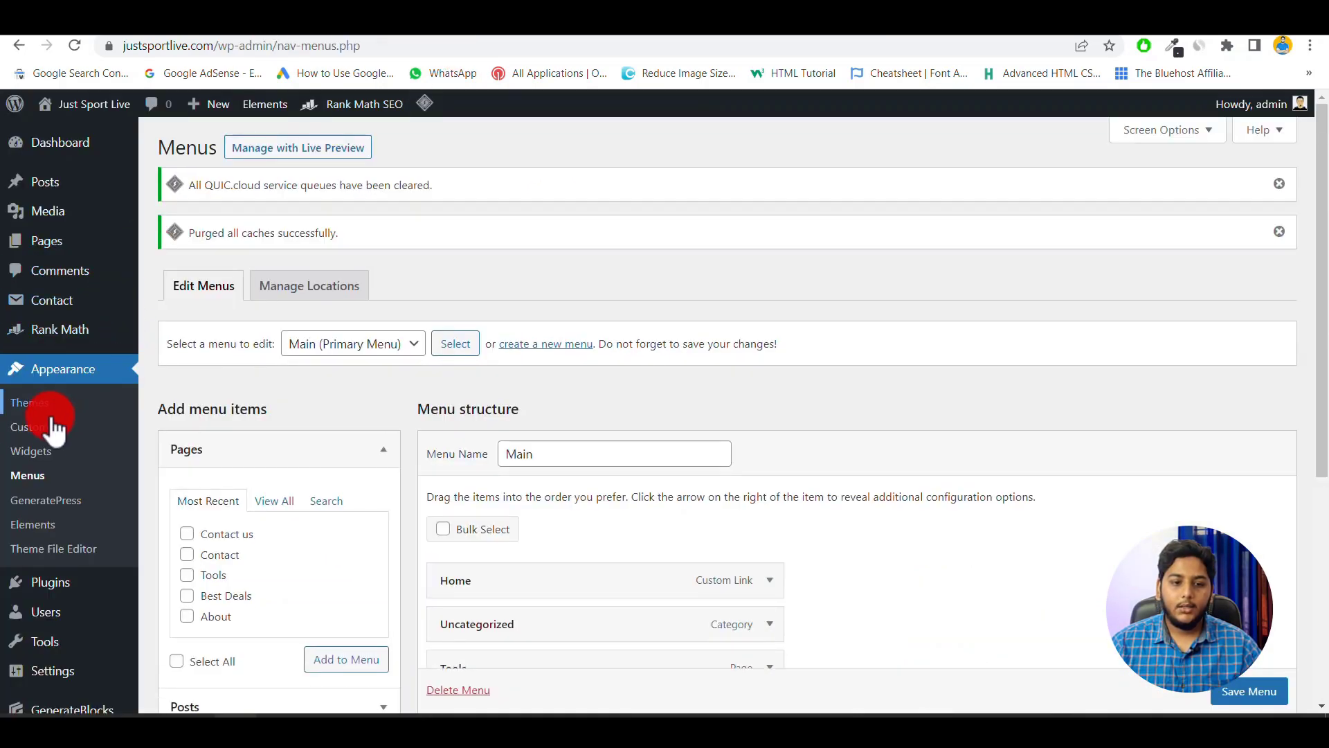
pyautogui.click(31, 451)
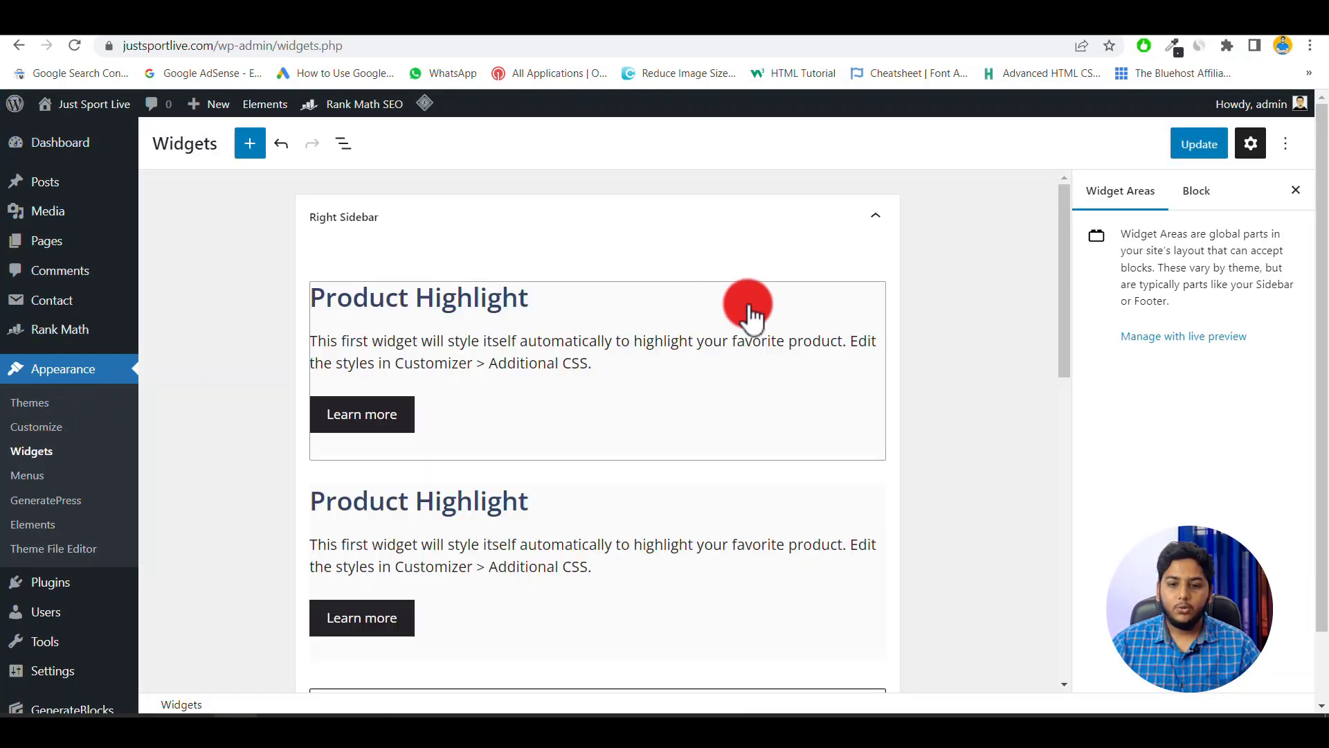
pyautogui.click(777, 298)
pyautogui.click(576, 250)
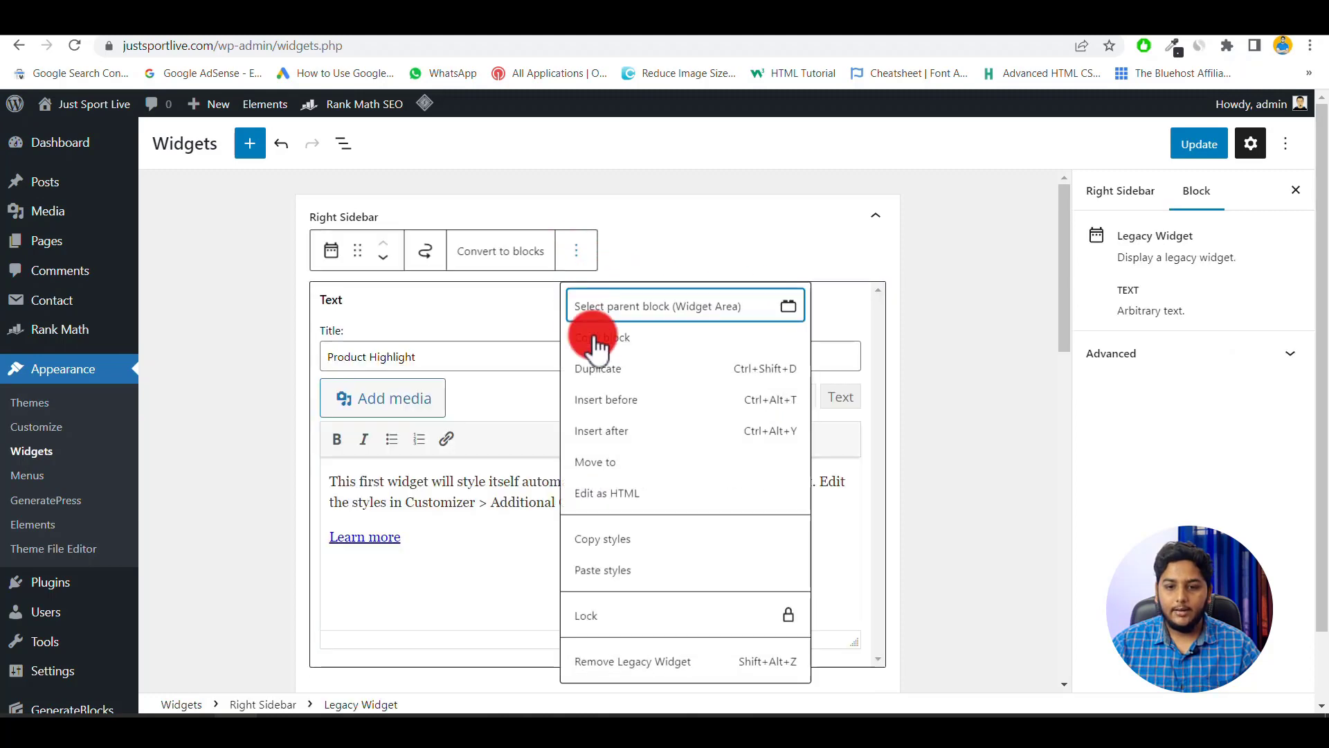
pyautogui.click(642, 666)
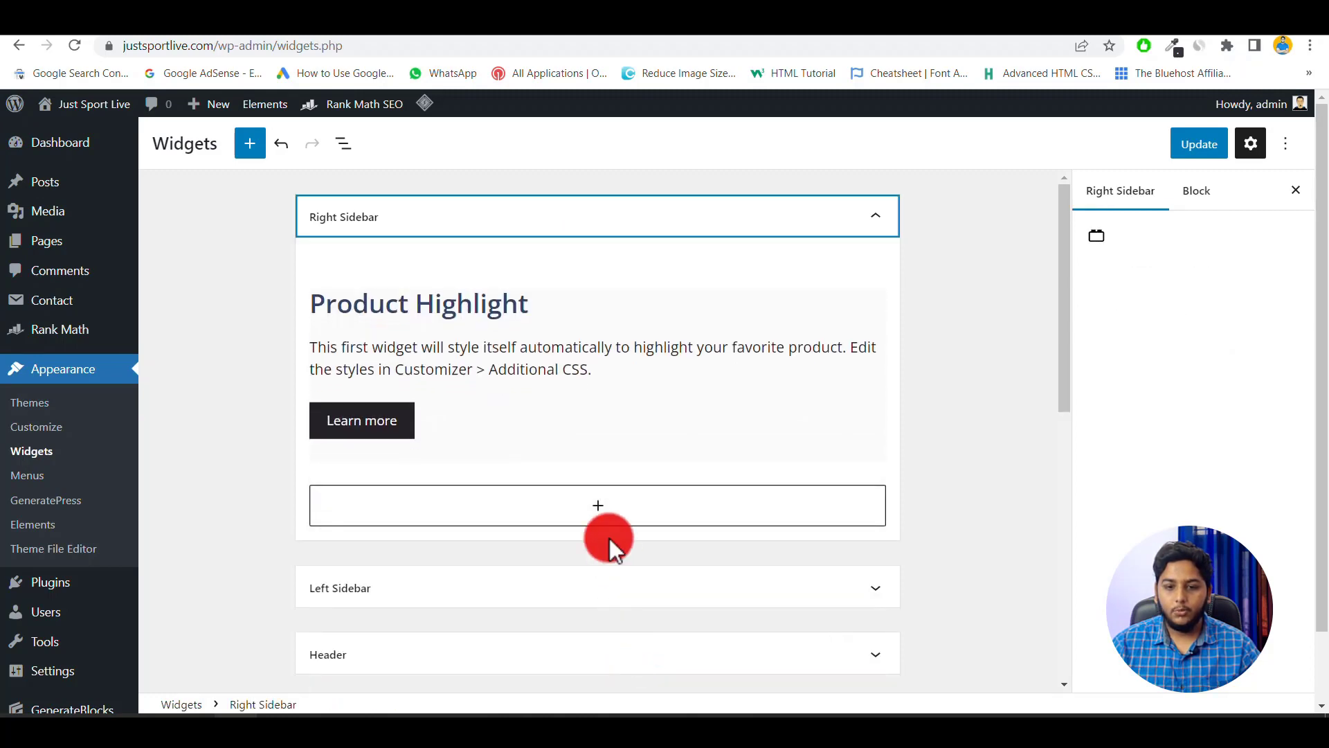
pyautogui.click(584, 275)
pyautogui.click(728, 302)
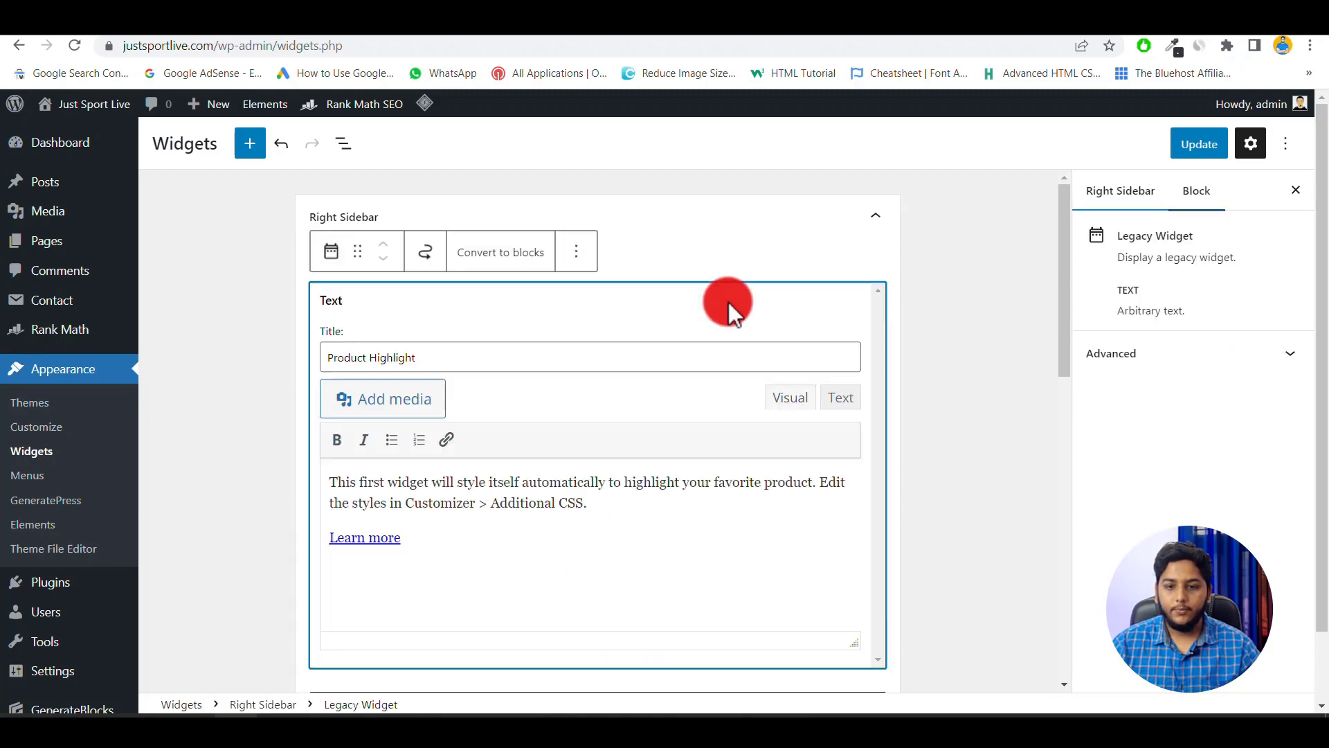
pyautogui.click(576, 250)
pyautogui.click(632, 648)
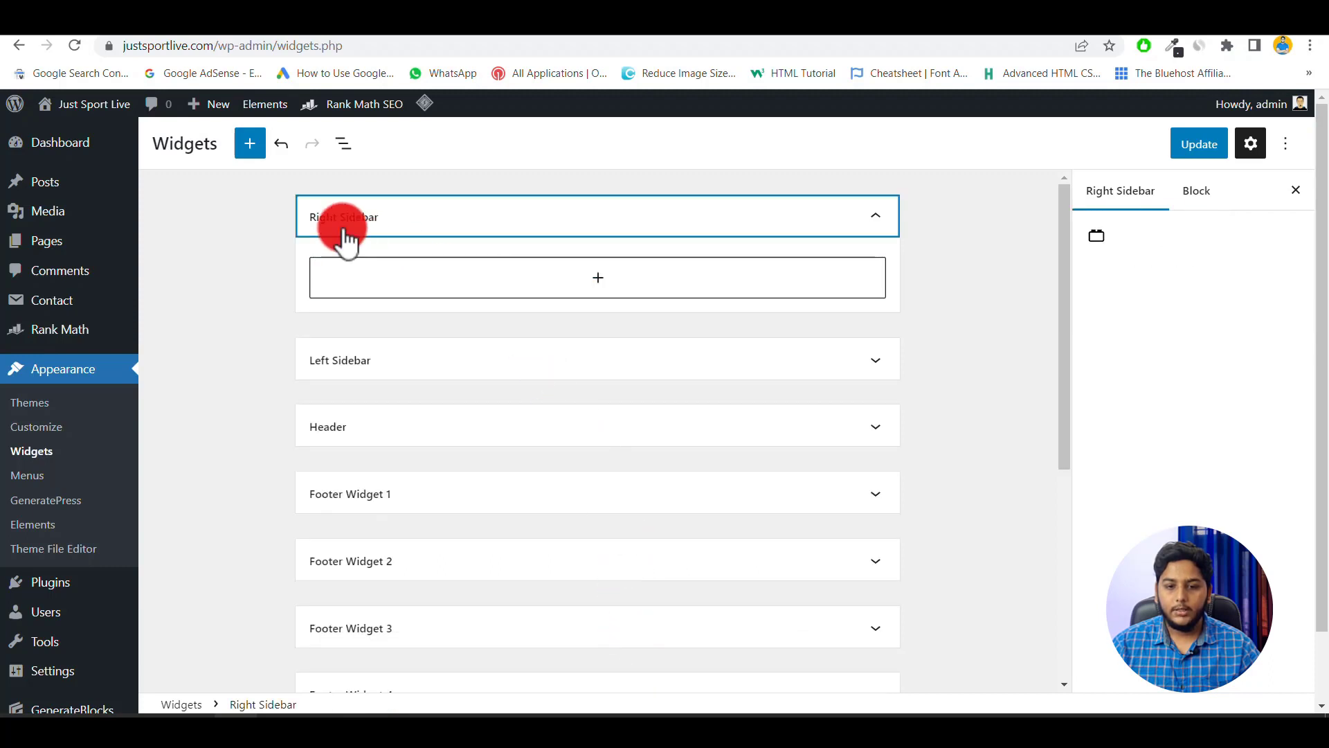
pyautogui.click(223, 259)
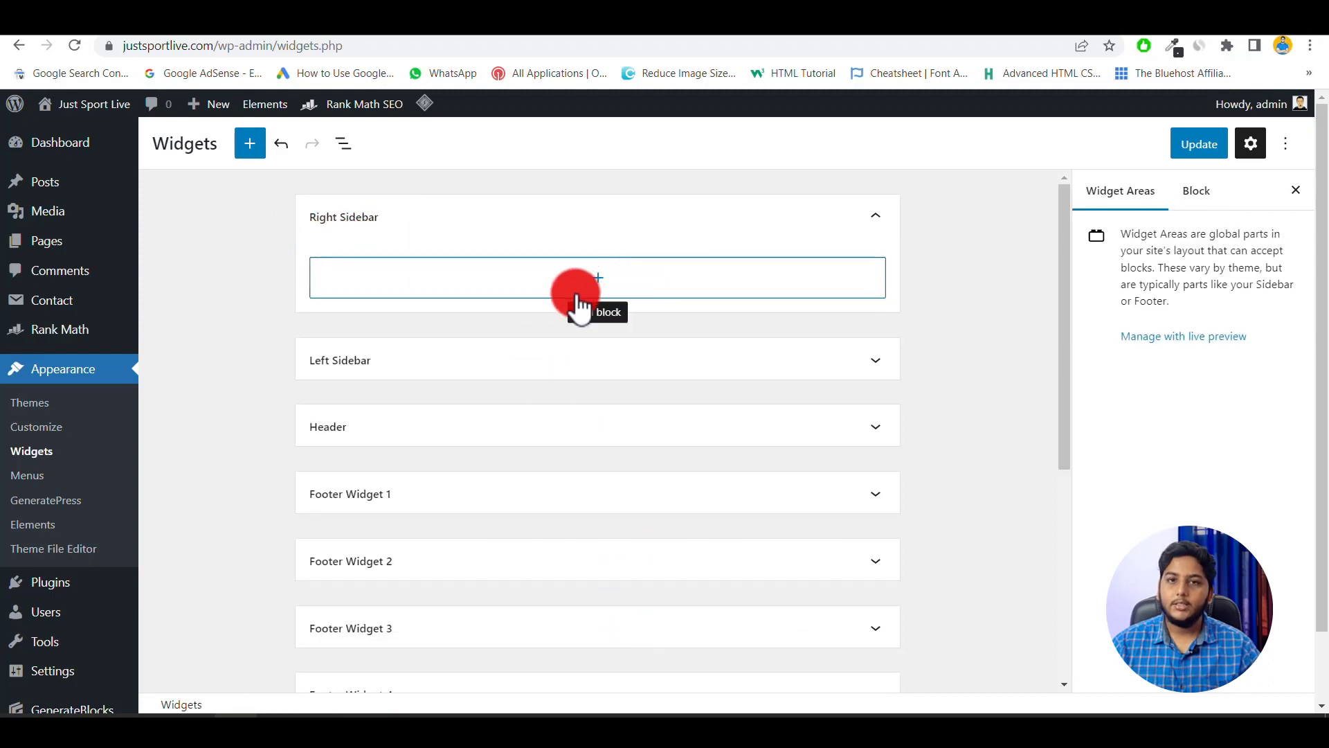
pyautogui.click(48, 146)
pyautogui.click(730, 142)
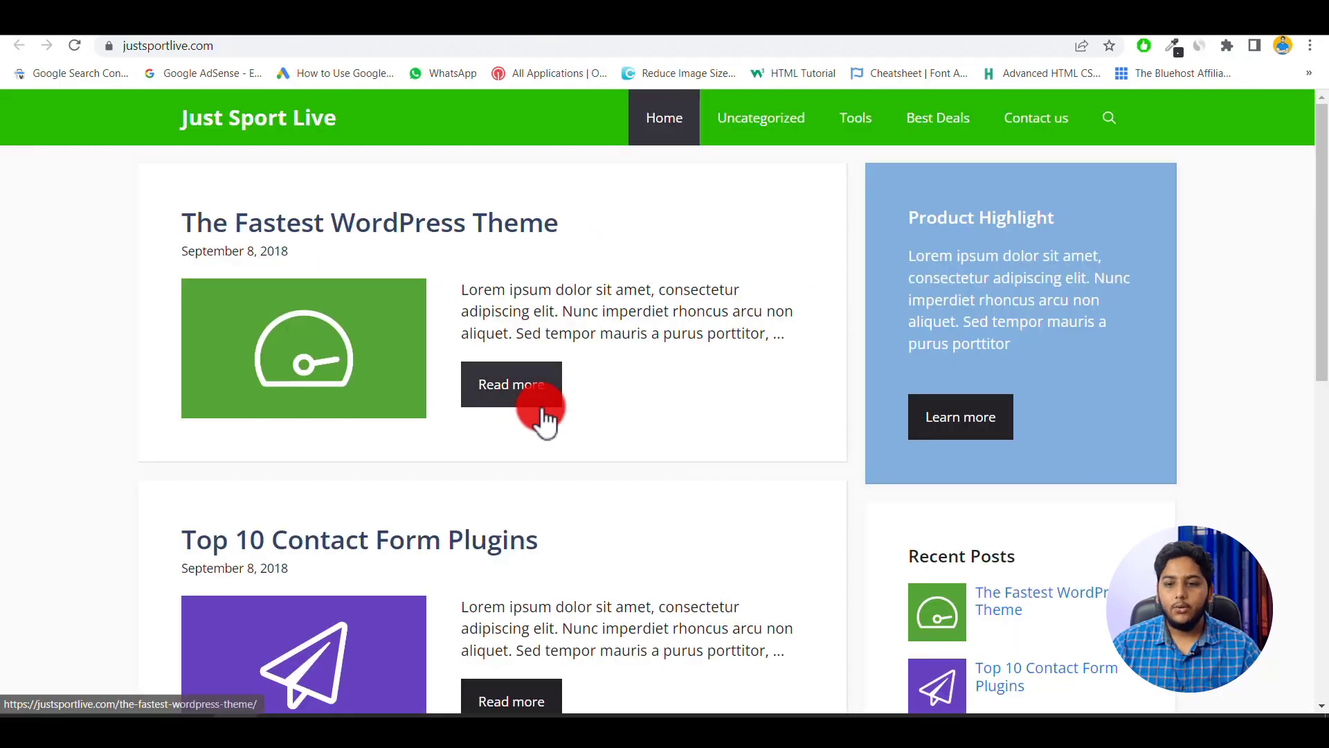
# Review the finished Just Sport Live homepage again, from the header down to the footer and back up.
pyautogui.scroll(-10, 544, 407)
pyautogui.scroll(10, 541, 408)
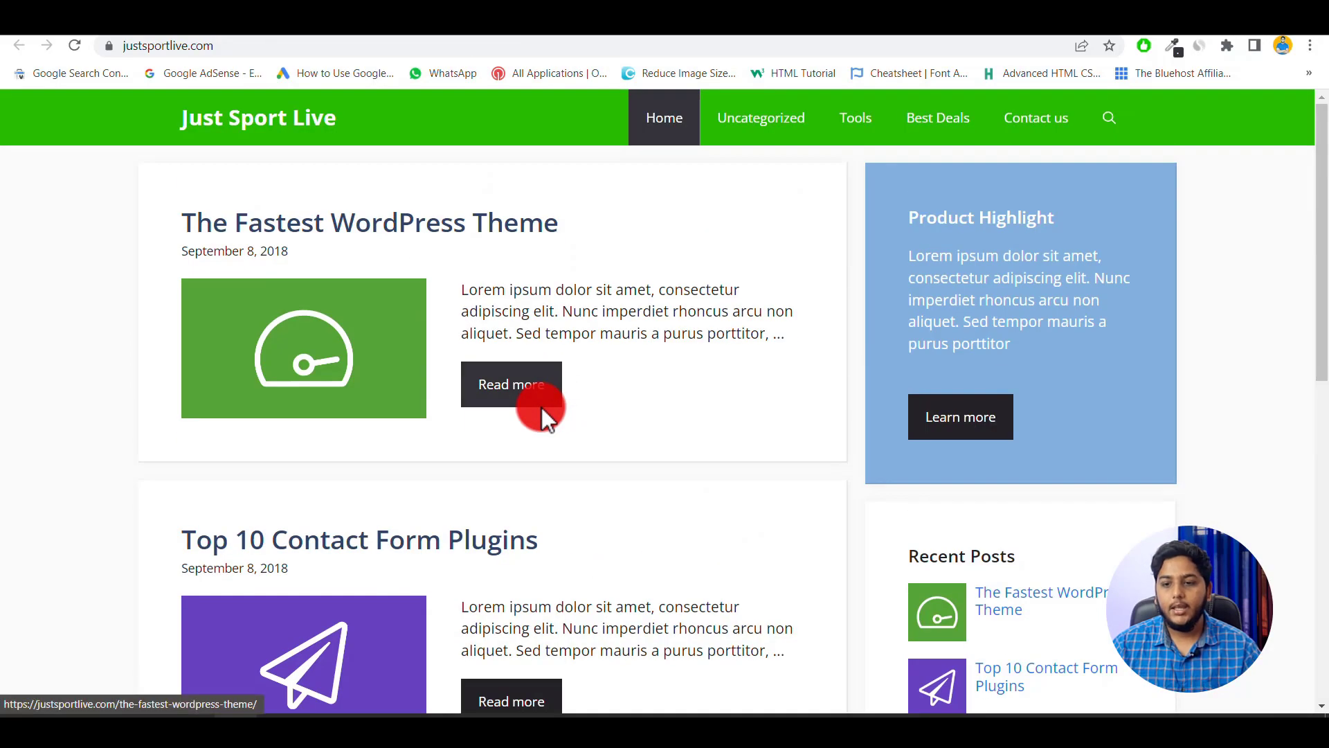
pyautogui.scroll(-10, 541, 407)
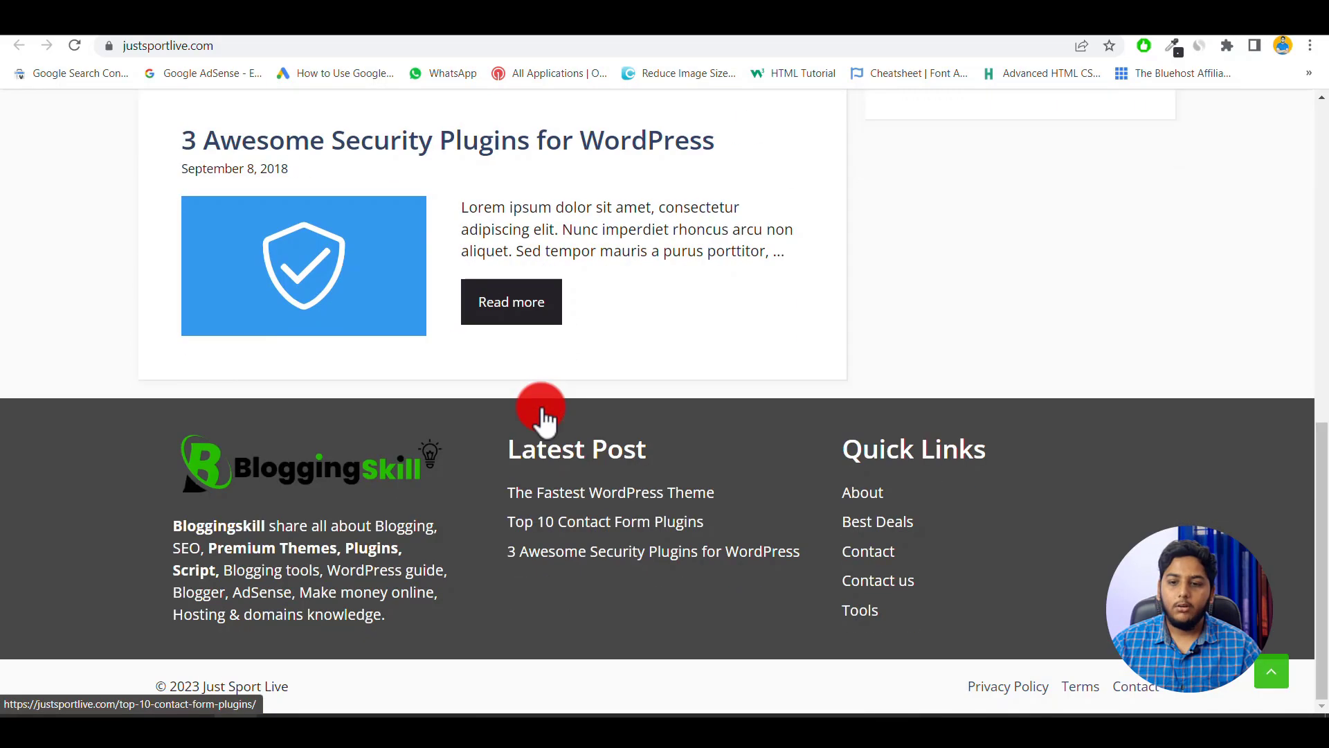
pyautogui.scroll(10, 543, 412)
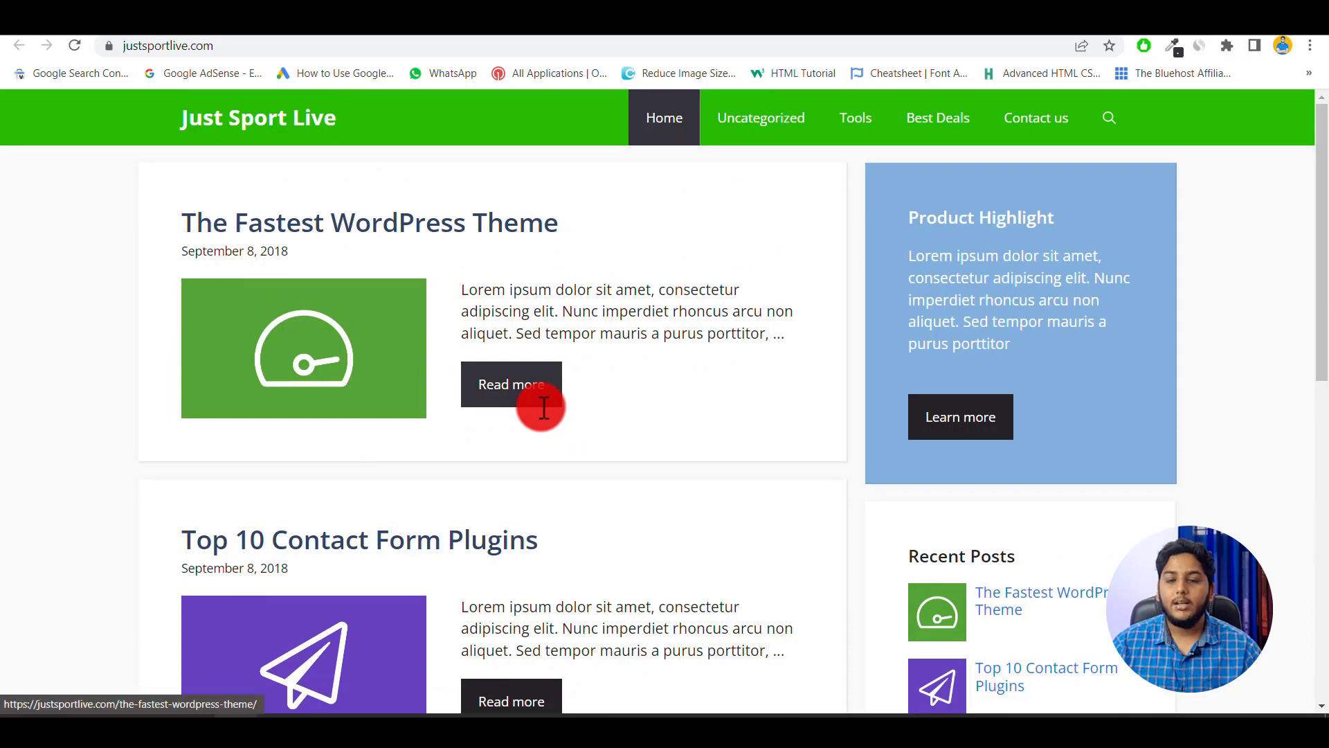
# Look over the bloggingskill.com homepage from footer to header, and bring up the creator's YouTube channel videos page.
pyautogui.click(712, 13)
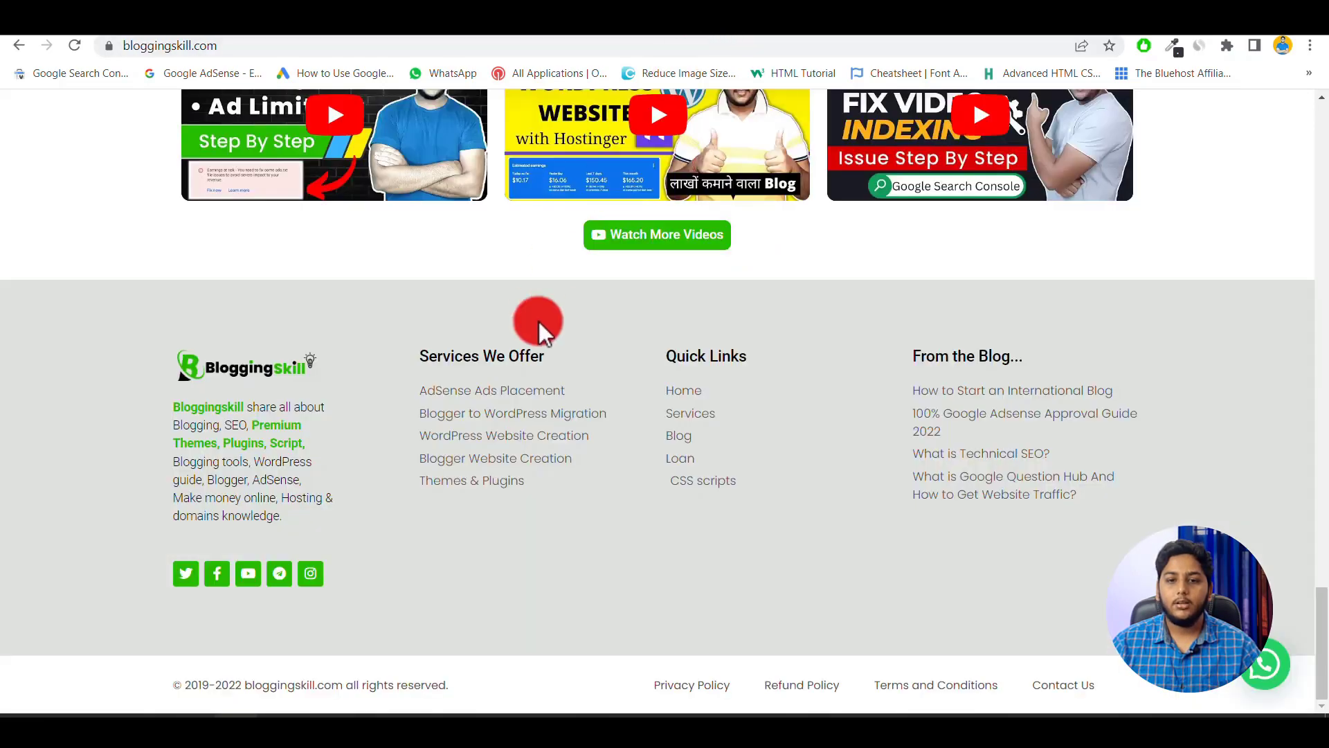
pyautogui.scroll(2, 558, 472)
pyautogui.scroll(10, 558, 472)
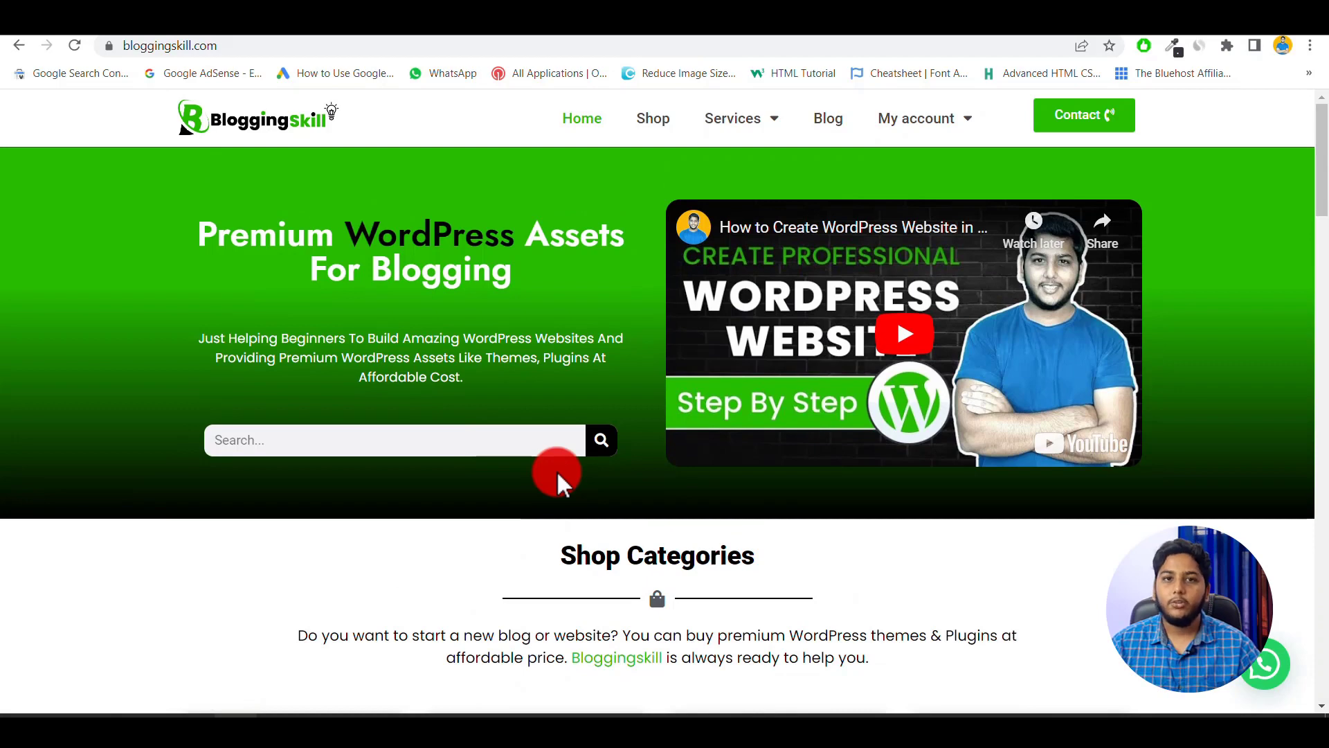
pyautogui.click(297, 15)
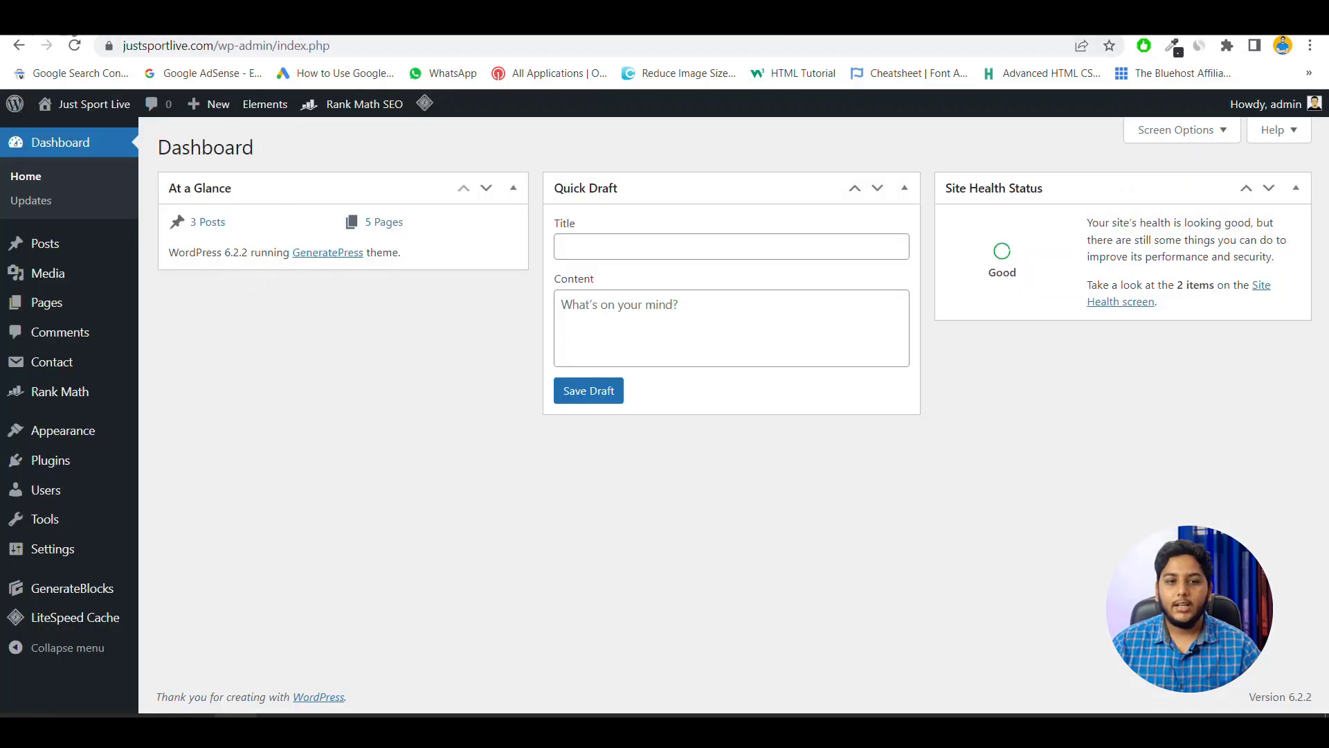
pyautogui.hotkey('ctrl', 'Tab')
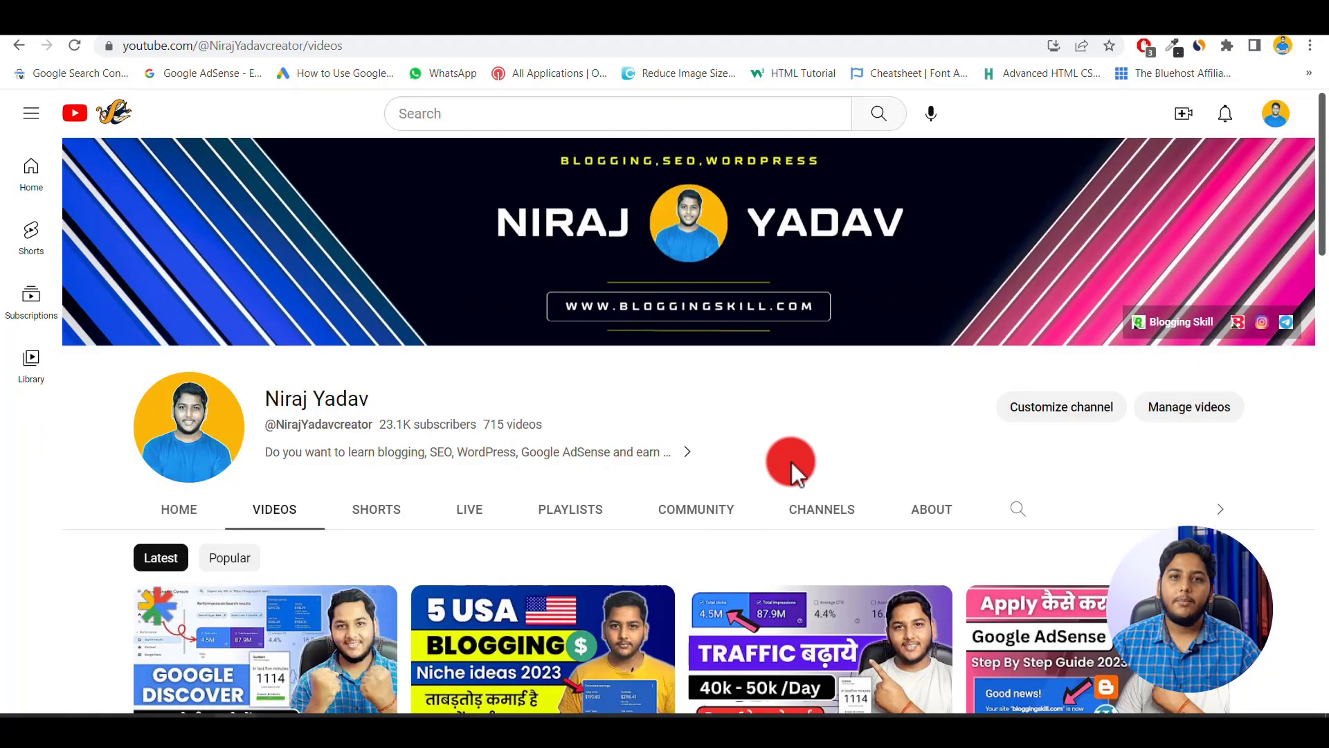